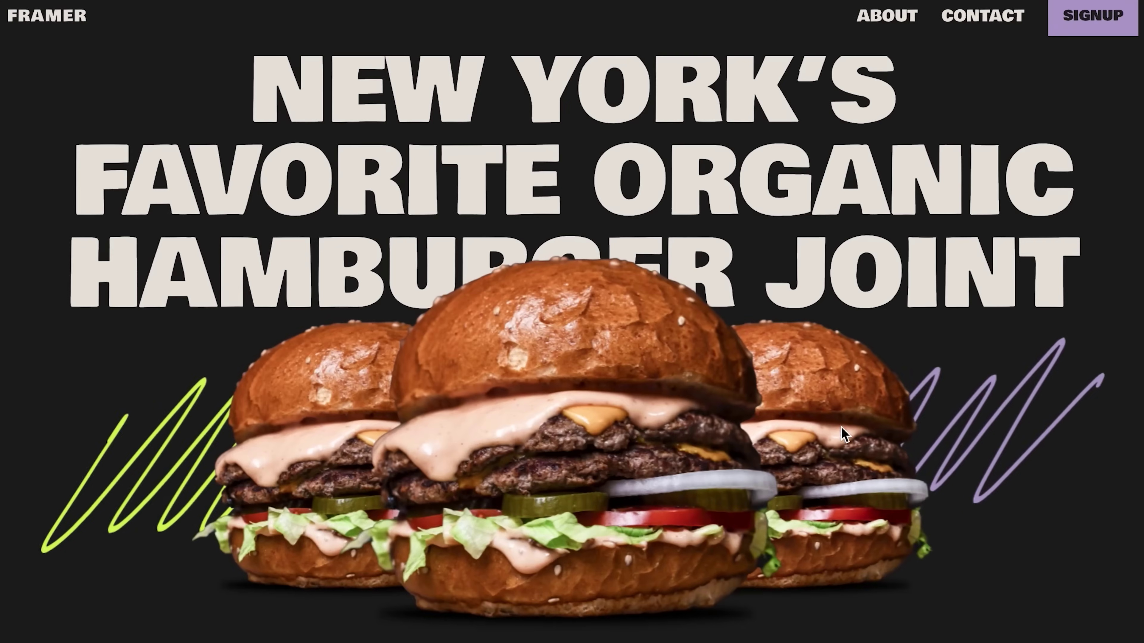
Look over the finished burger website and its Figma mockup
{"action": "scroll", "coordinate": [840, 426], "scroll_direction": "down", "scroll_amount": 5}
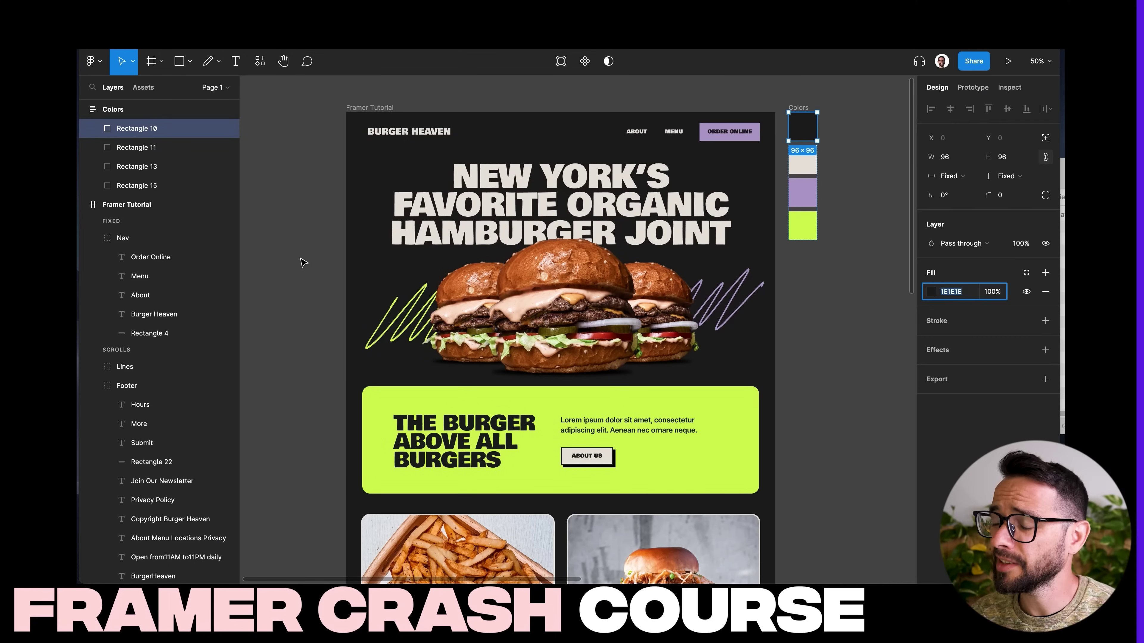
{"action": "scroll", "coordinate": [302, 259], "scroll_direction": "down", "scroll_amount": 10}
{"action": "scroll", "coordinate": [305, 262], "scroll_direction": "up", "scroll_amount": 10}
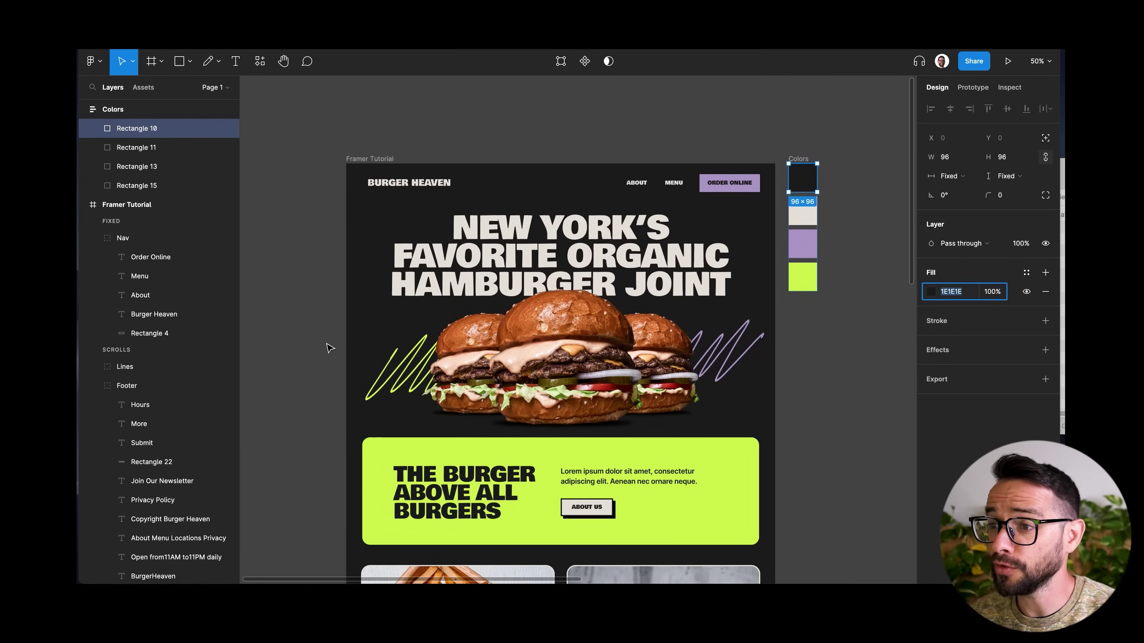
{"action": "left_click", "coordinate": [317, 348]}
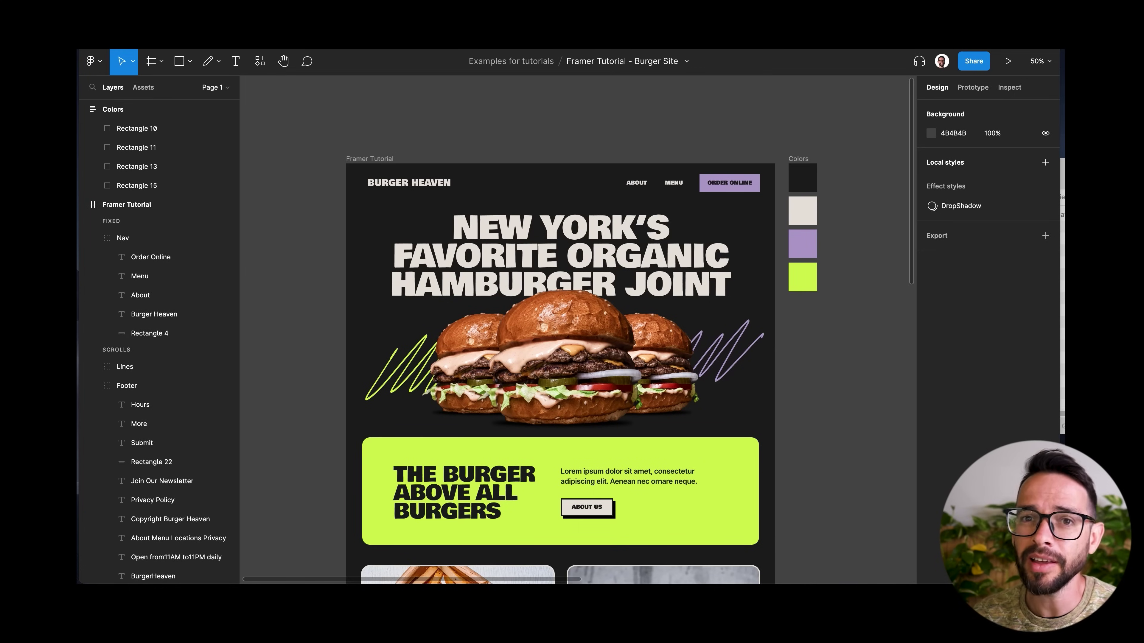
{"action": "left_click", "coordinate": [176, 115]}
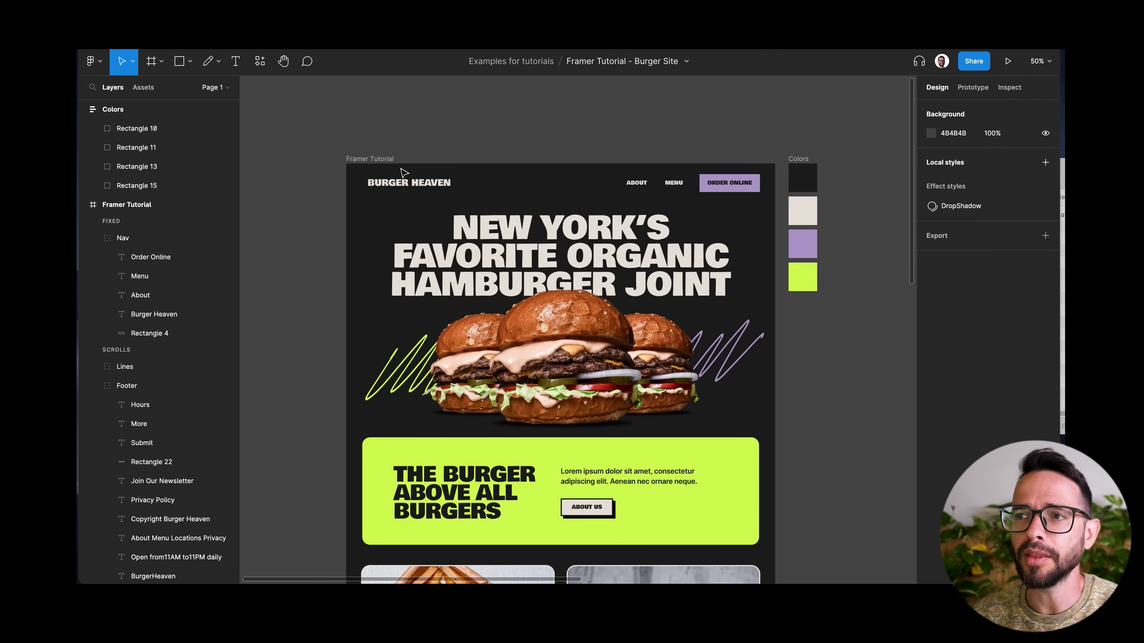
Take the dark swatch's hex code from the Figma mockup and set the Desktop page's fill to #1E1E1E in Framer
{"action": "left_click", "coordinate": [805, 184]}
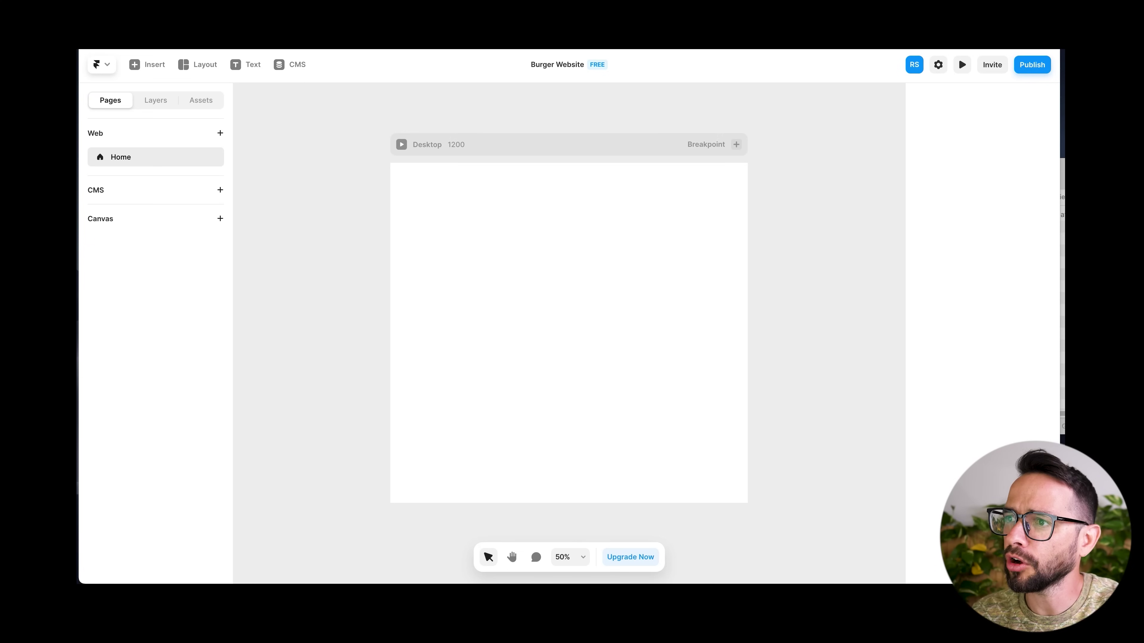
{"action": "left_click", "coordinate": [525, 221]}
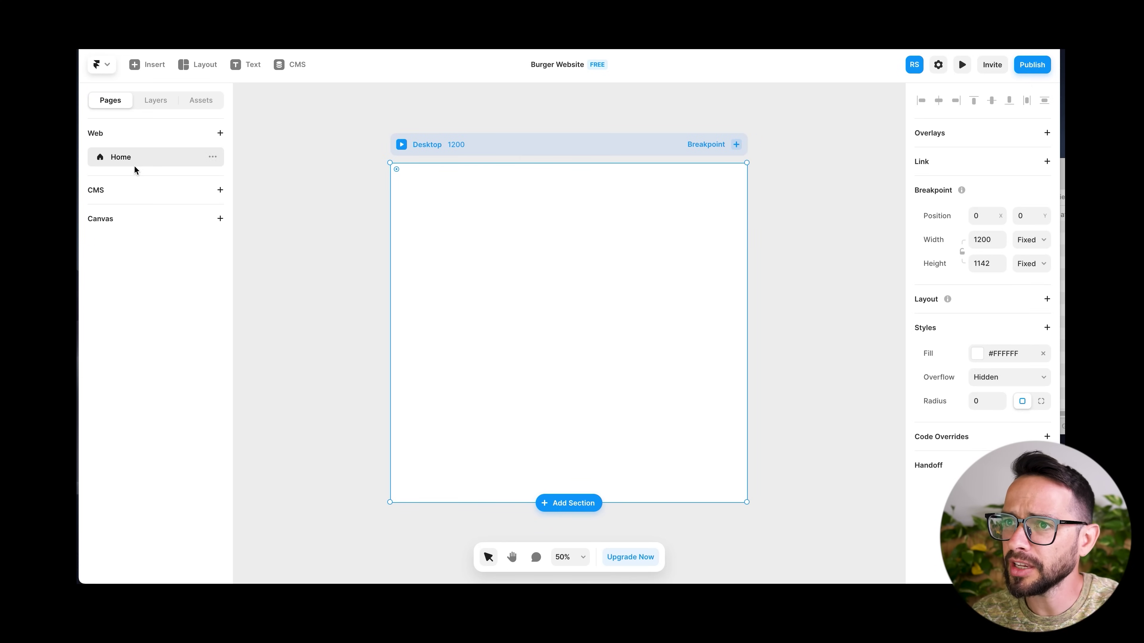
{"action": "left_click", "coordinate": [1007, 354]}
{"action": "type", "text": "1E1E1E"}
{"action": "key", "text": "Return"}
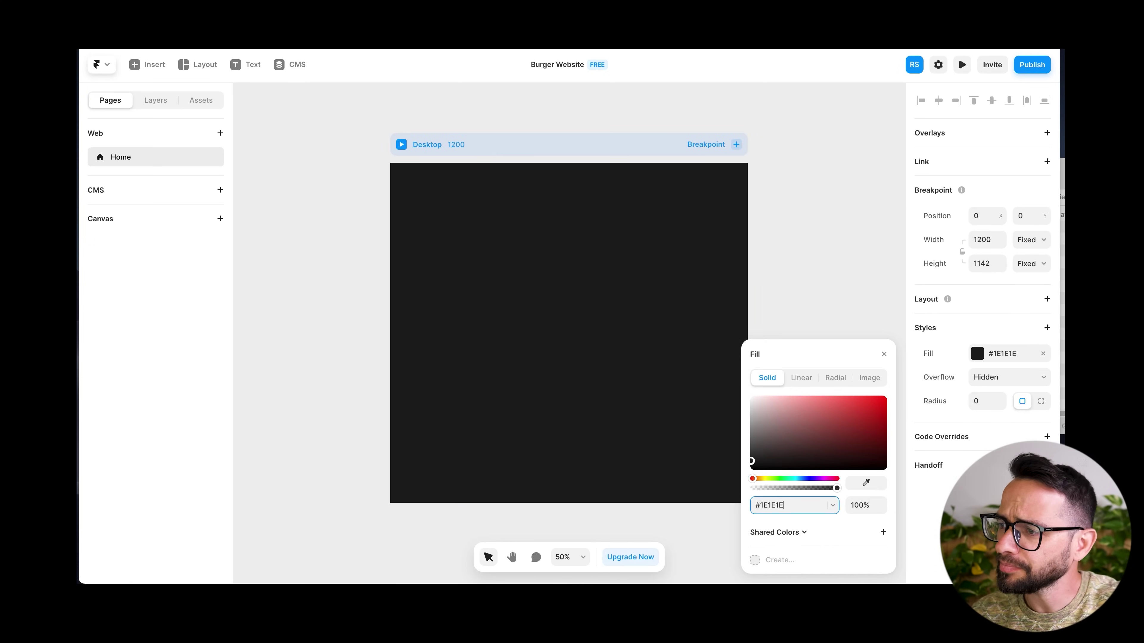
Save the page's fill #1E1E1E as a new shared color named Dark Grey
{"action": "left_click", "coordinate": [783, 532]}
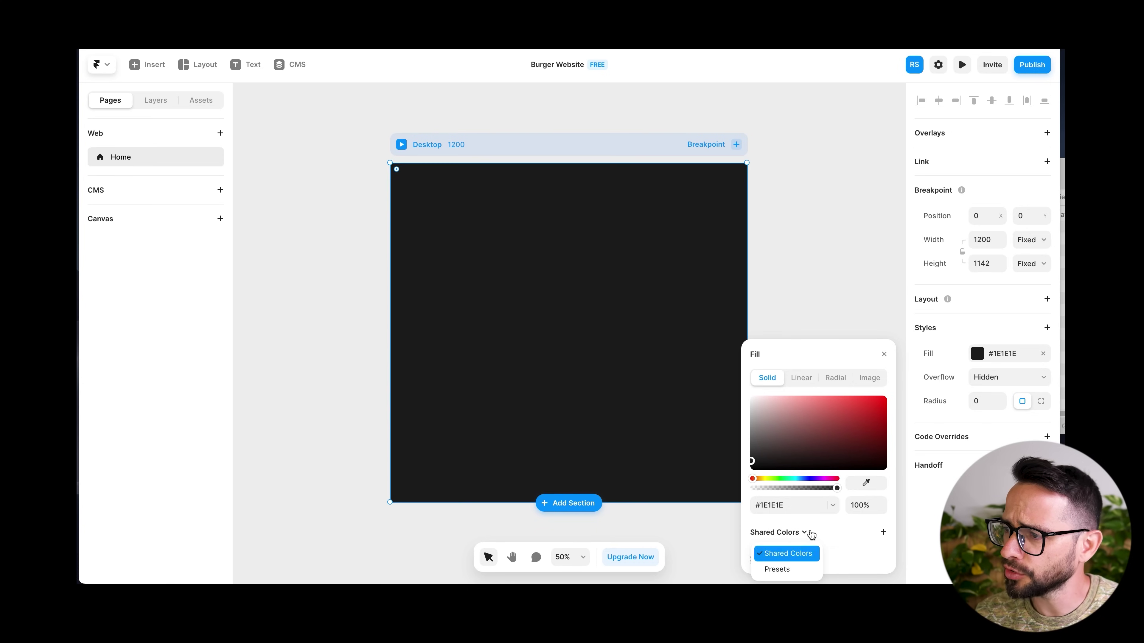
{"action": "left_click", "coordinate": [788, 554]}
{"action": "left_click", "coordinate": [883, 532]}
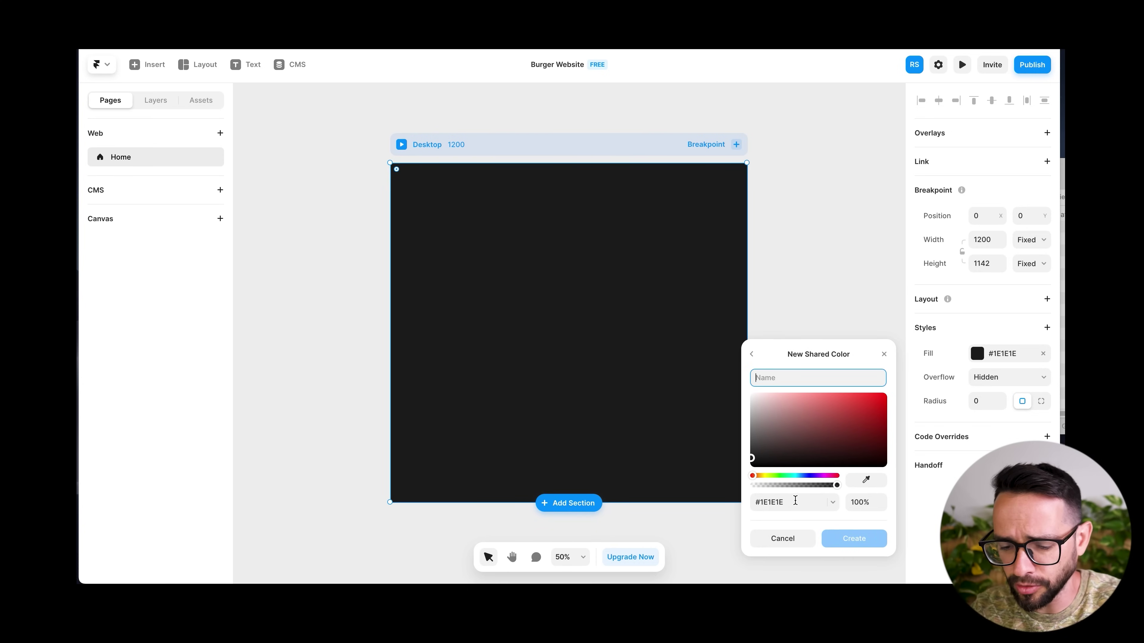
{"action": "type", "text": "Dark Grey"}
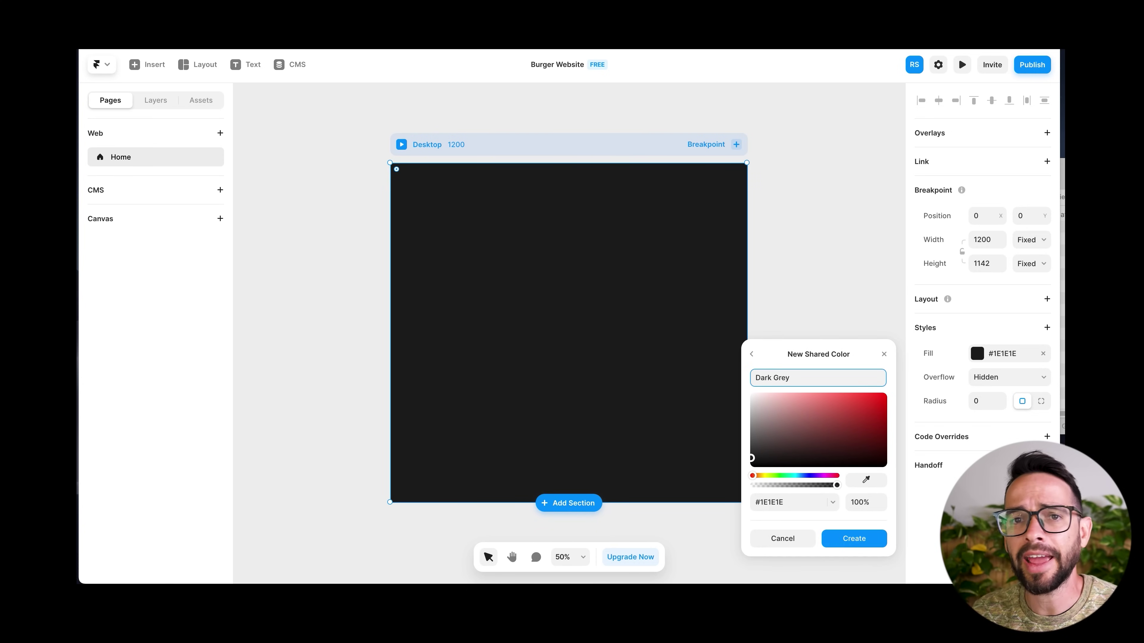
{"action": "left_click", "coordinate": [846, 540]}
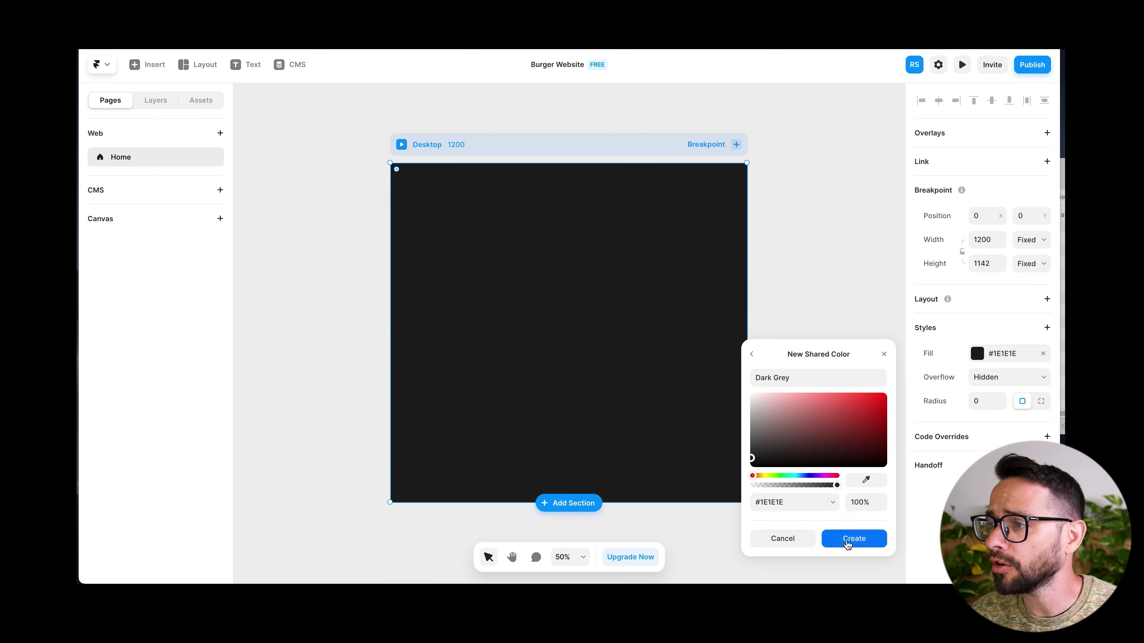
{"action": "left_click", "coordinate": [841, 278]}
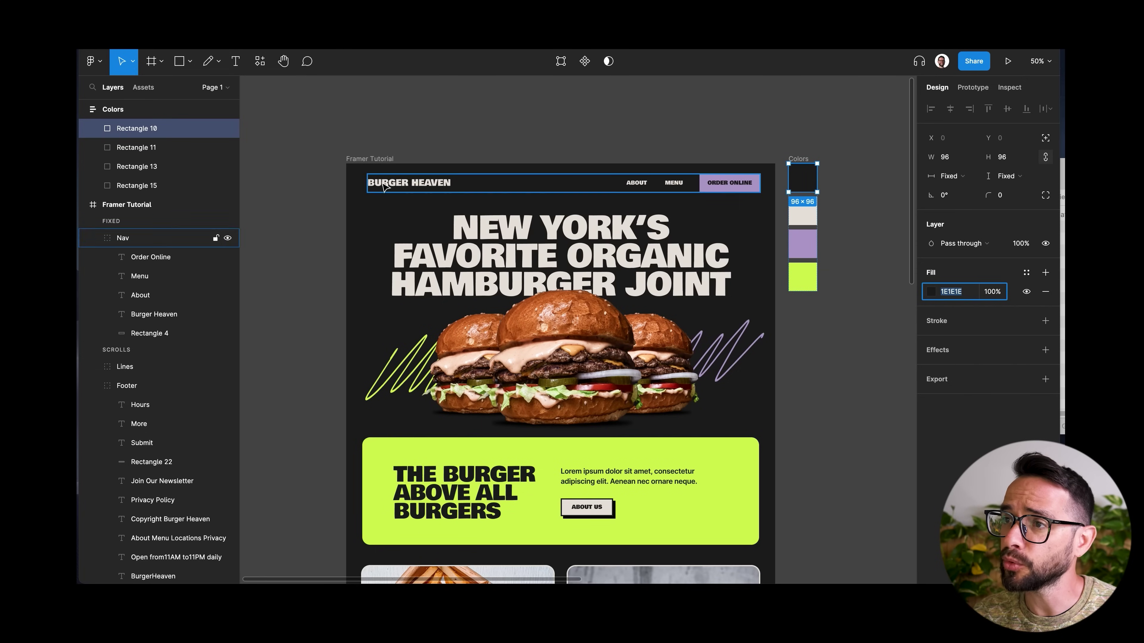
Check the mockup's nav bar in Figma and insert Framer's dark topbar with the FRAMER text logo across the Desktop page's upper edge
{"action": "left_click", "coordinate": [384, 186]}
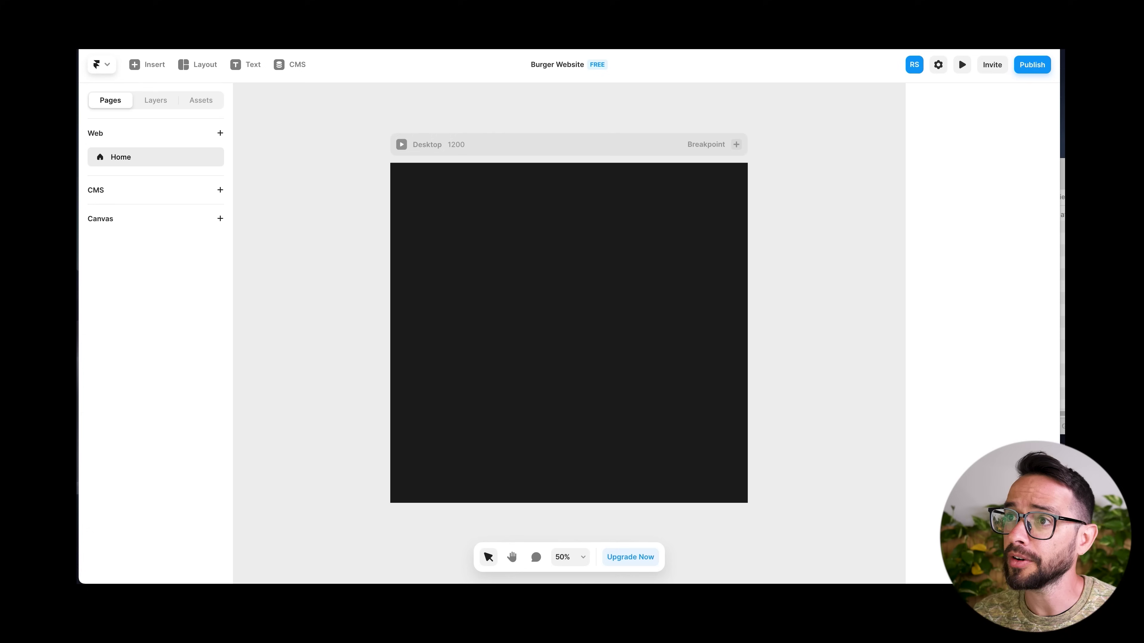
{"action": "left_click", "coordinate": [156, 66]}
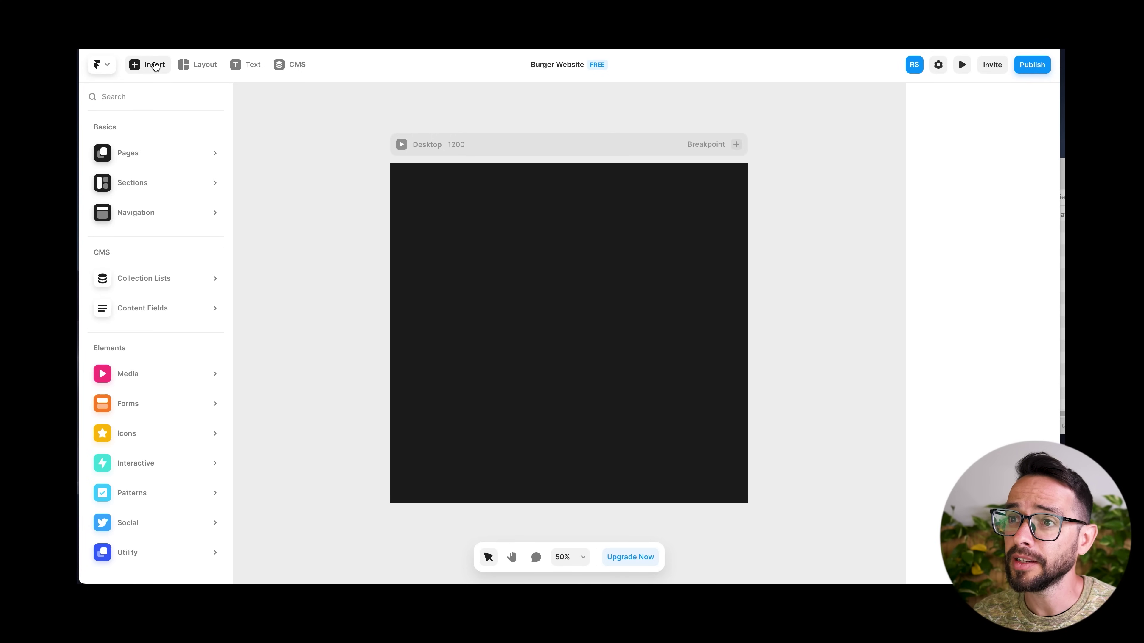
{"action": "mouse_move", "coordinate": [133, 215]}
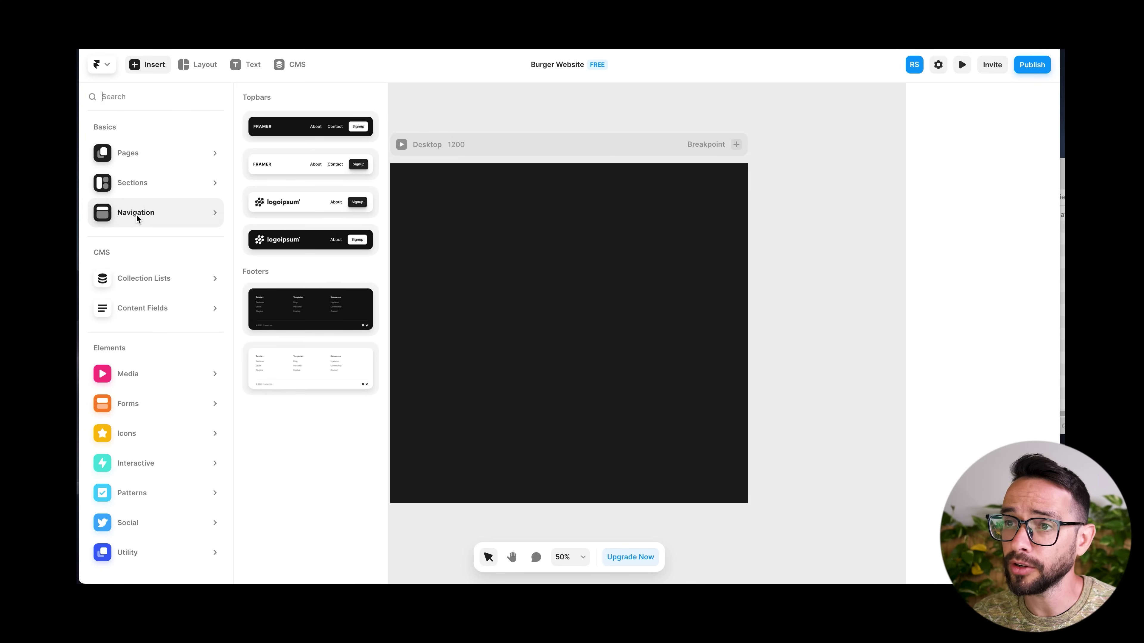
{"action": "left_click_drag", "start_coordinate": [283, 129], "coordinate": [541, 190]}
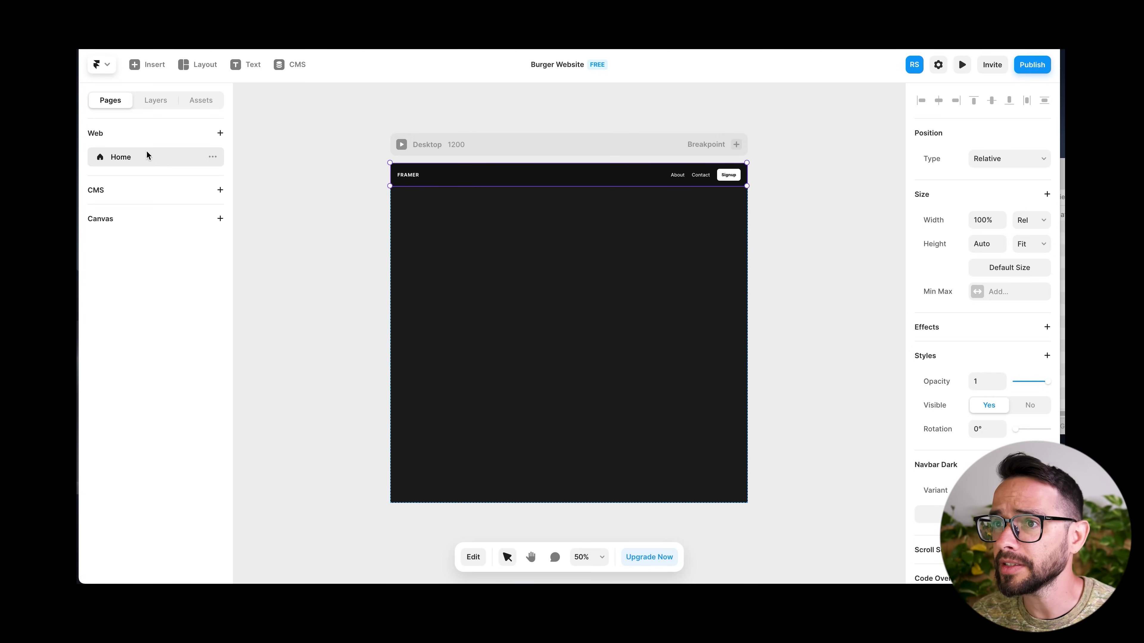
Show the page's layers and open the Navbar Dark component for editing
{"action": "left_click", "coordinate": [164, 106]}
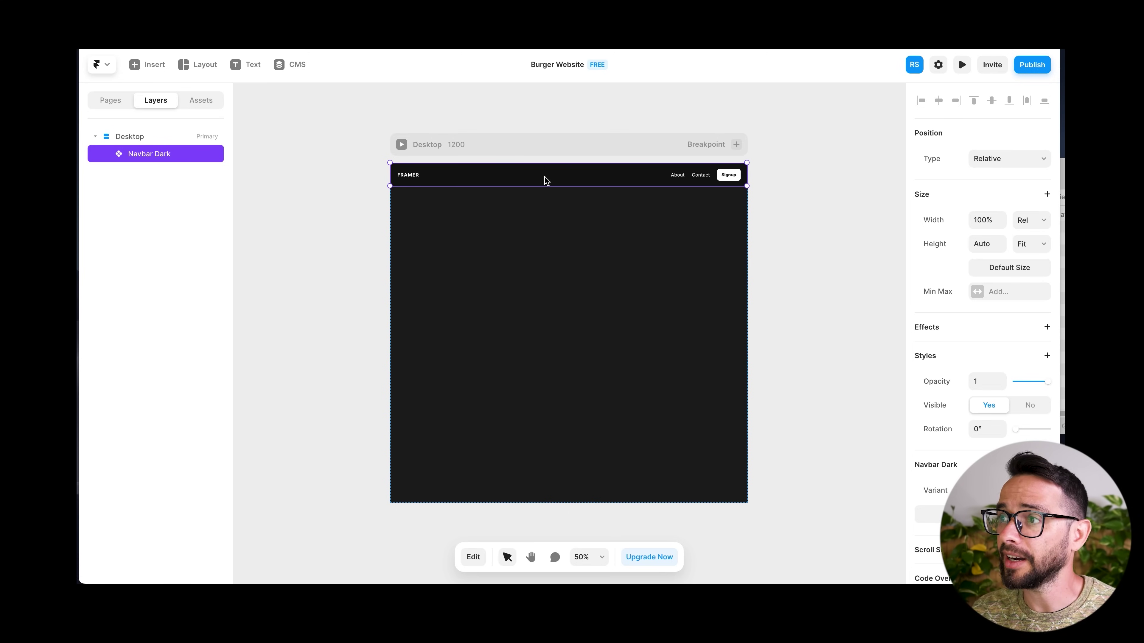
{"action": "double_click", "coordinate": [696, 175]}
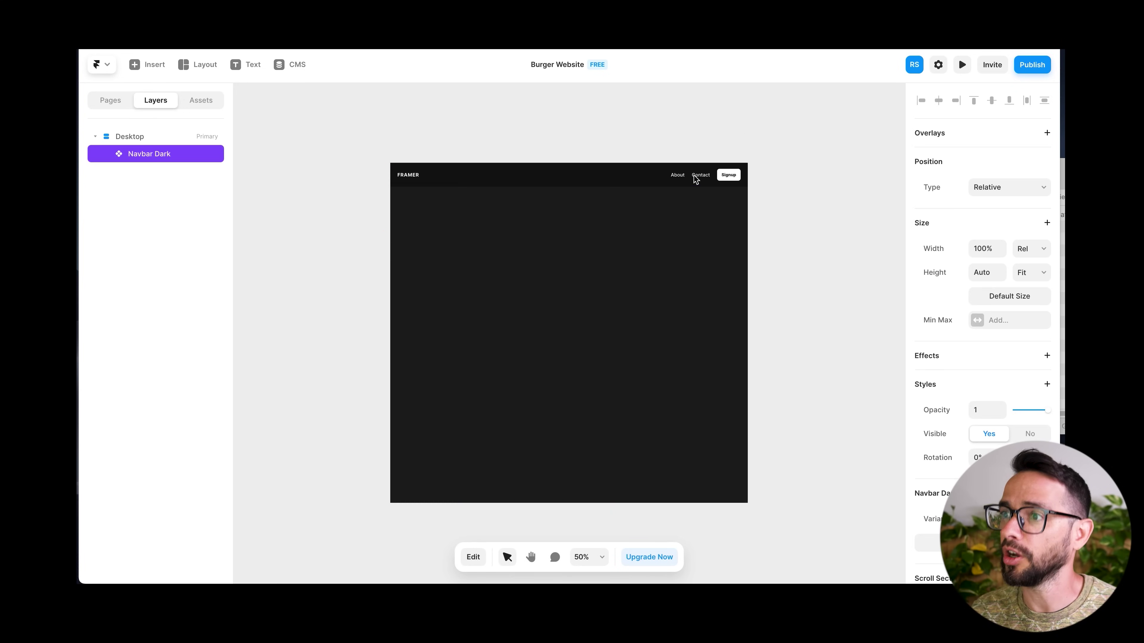
{"action": "left_click", "coordinate": [408, 192]}
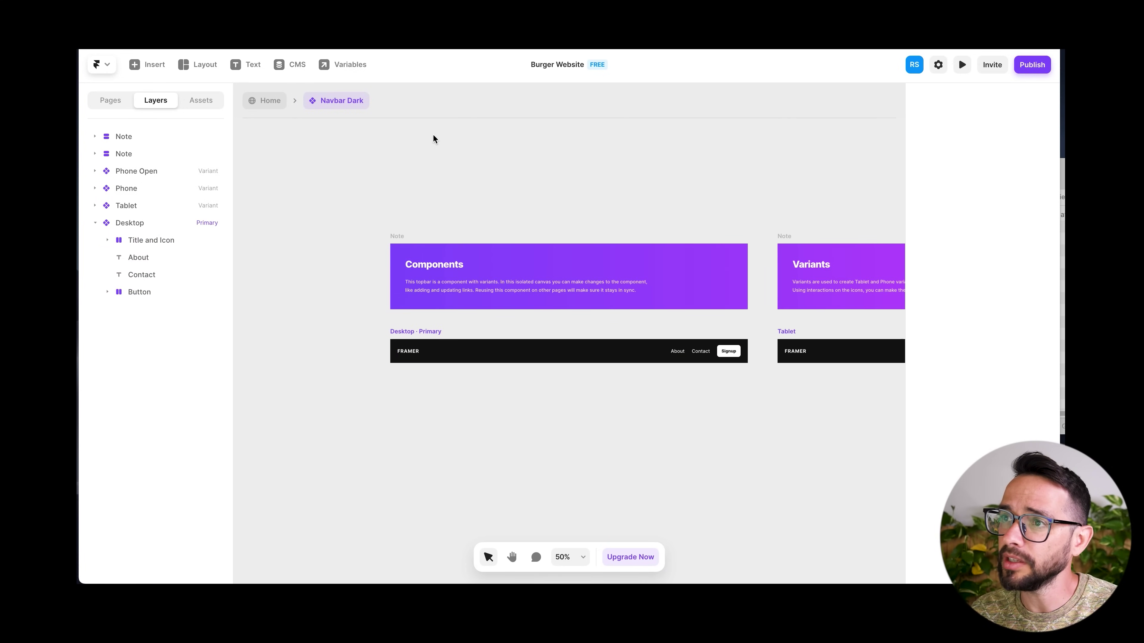
Examine the navbar component's Desktop, Tablet, Phone and Phone Open variants
{"action": "scroll", "coordinate": [623, 437], "scroll_direction": "right", "scroll_amount": 3}
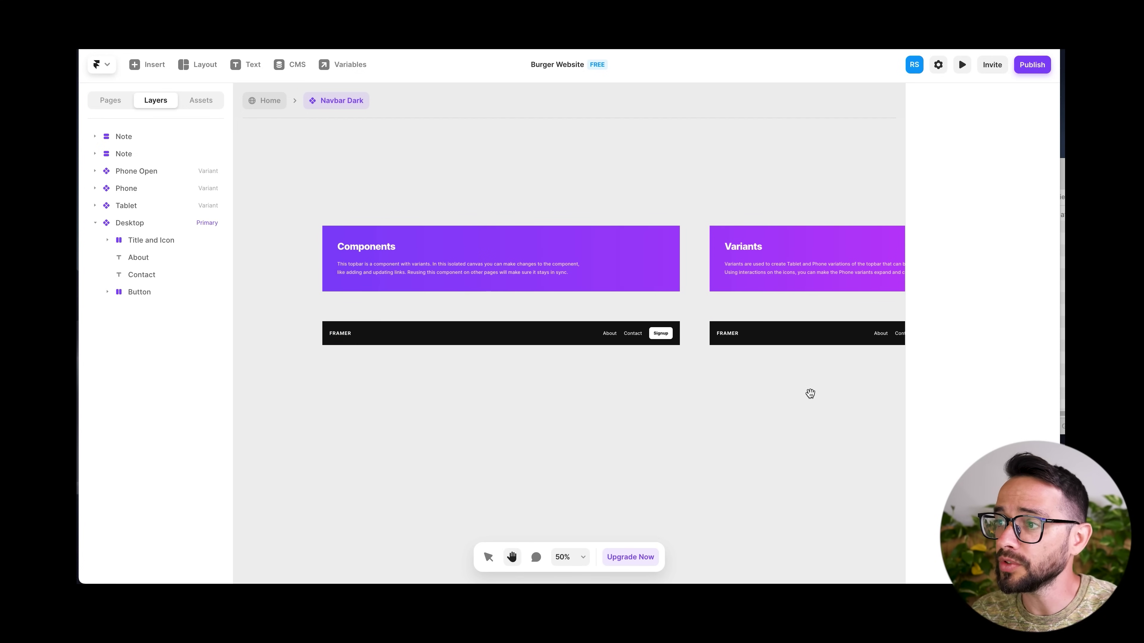
{"action": "scroll", "coordinate": [622, 381], "scroll_direction": "right", "scroll_amount": 6}
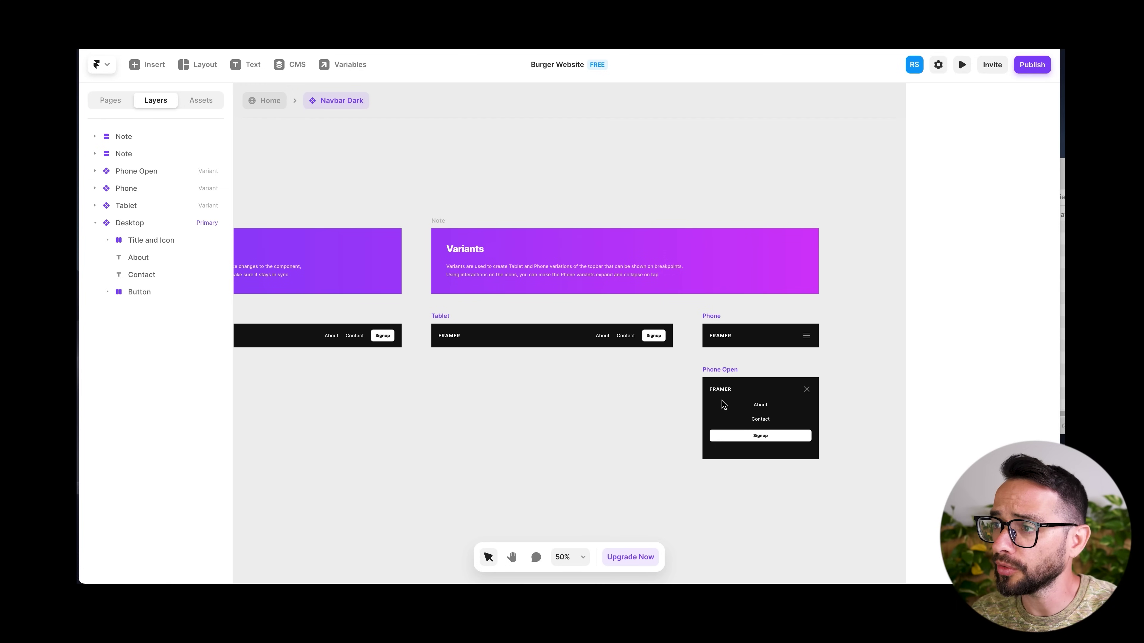
{"action": "scroll", "coordinate": [378, 335], "scroll_direction": "left", "scroll_amount": 2}
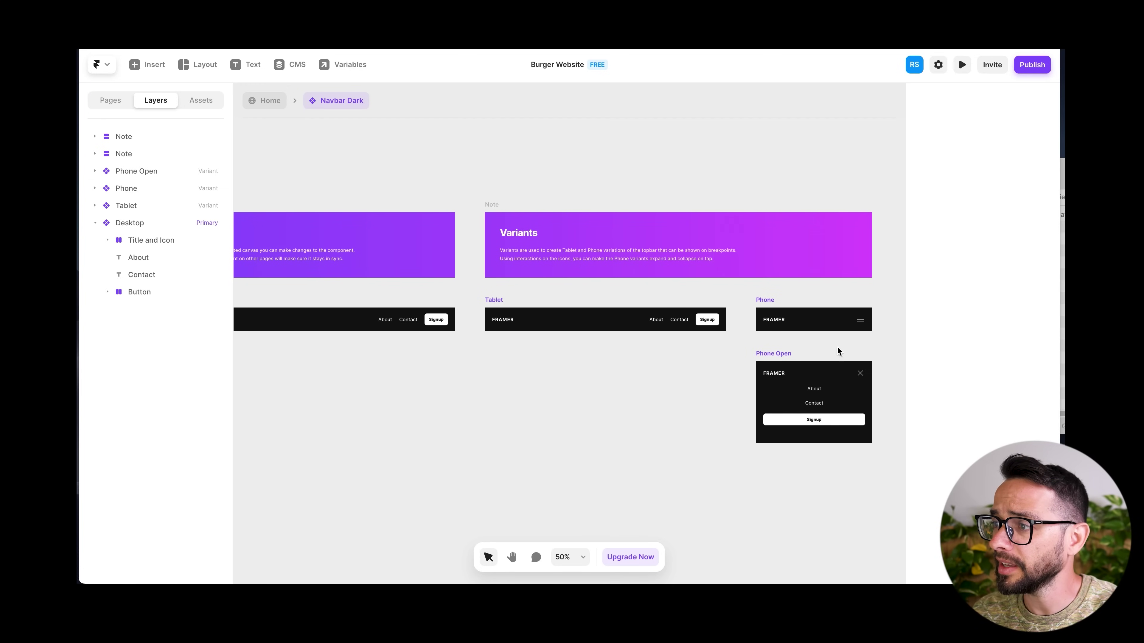
{"action": "scroll", "coordinate": [511, 388], "scroll_direction": "left", "scroll_amount": 5}
{"action": "scroll", "coordinate": [470, 391], "scroll_direction": "left", "scroll_amount": 1}
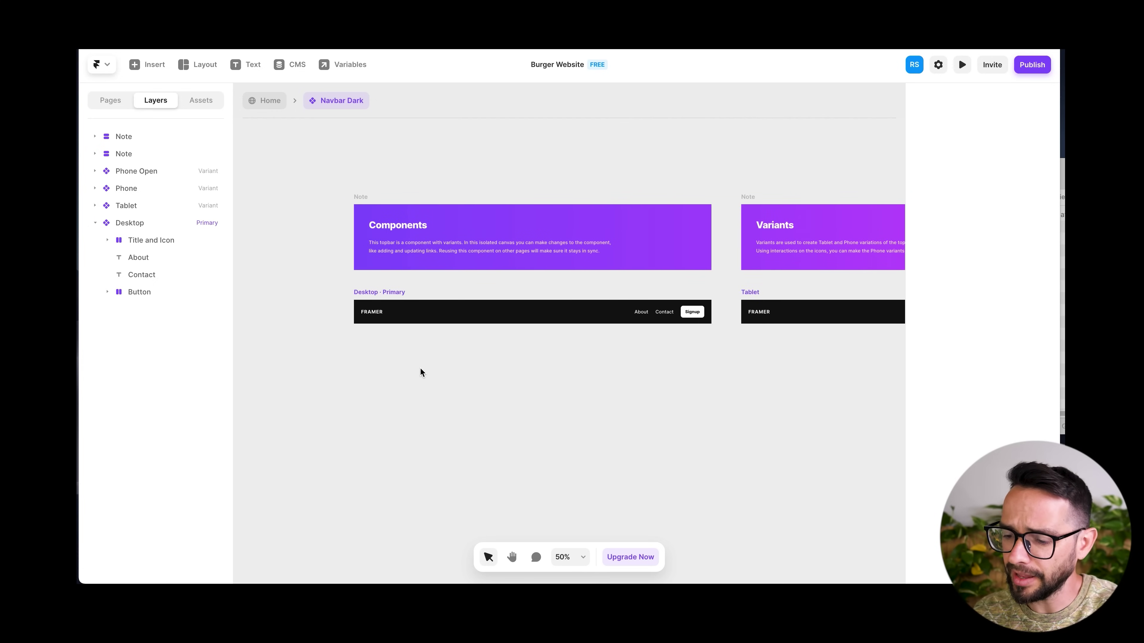
{"action": "key", "text": "shift+0"}
{"action": "key", "text": "ctrl+minus"}
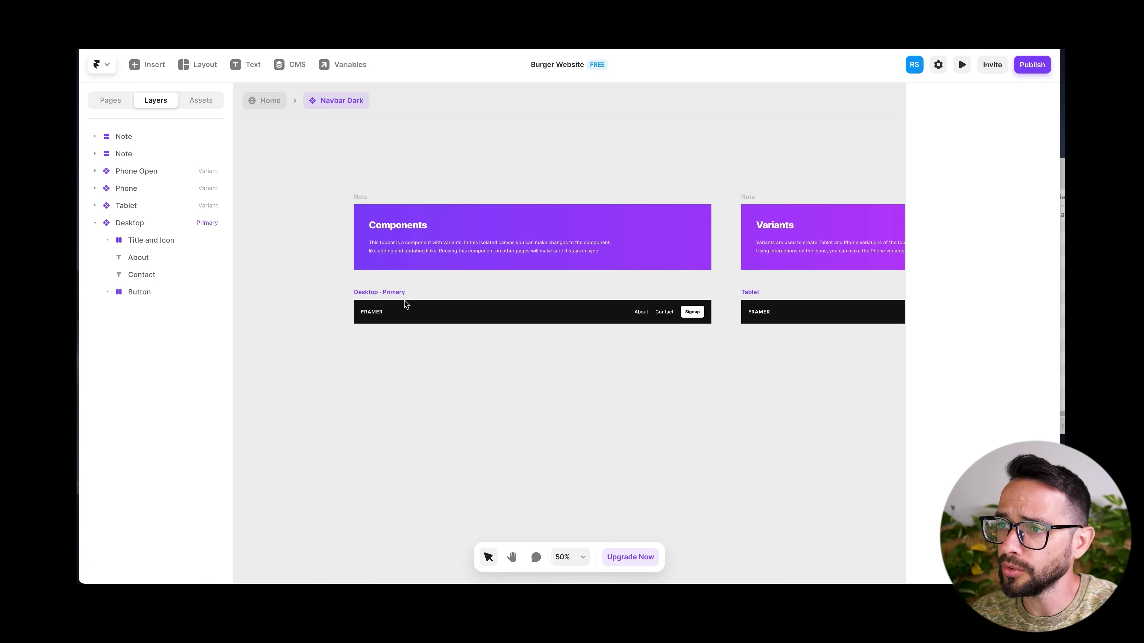
Set the fill of the navbar's primary Desktop variant to the shared color Dark Grey
{"action": "left_click", "coordinate": [392, 293]}
{"action": "scroll", "coordinate": [982, 316], "scroll_direction": "down", "scroll_amount": 5}
{"action": "left_click", "coordinate": [977, 394]}
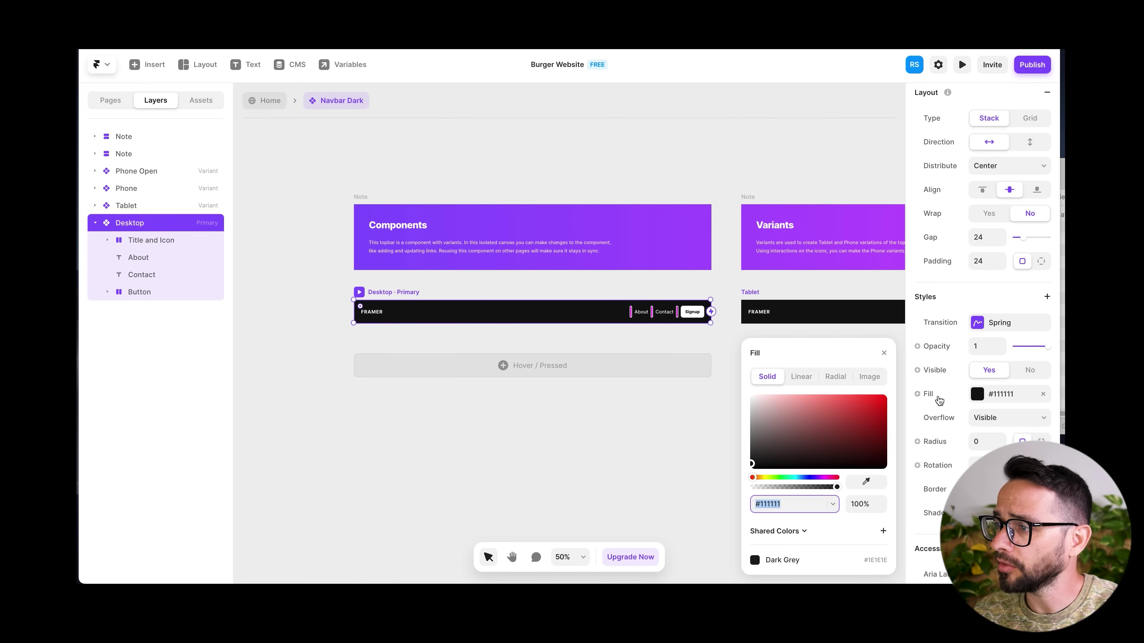
{"action": "left_click", "coordinate": [774, 561]}
{"action": "left_click", "coordinate": [443, 343]}
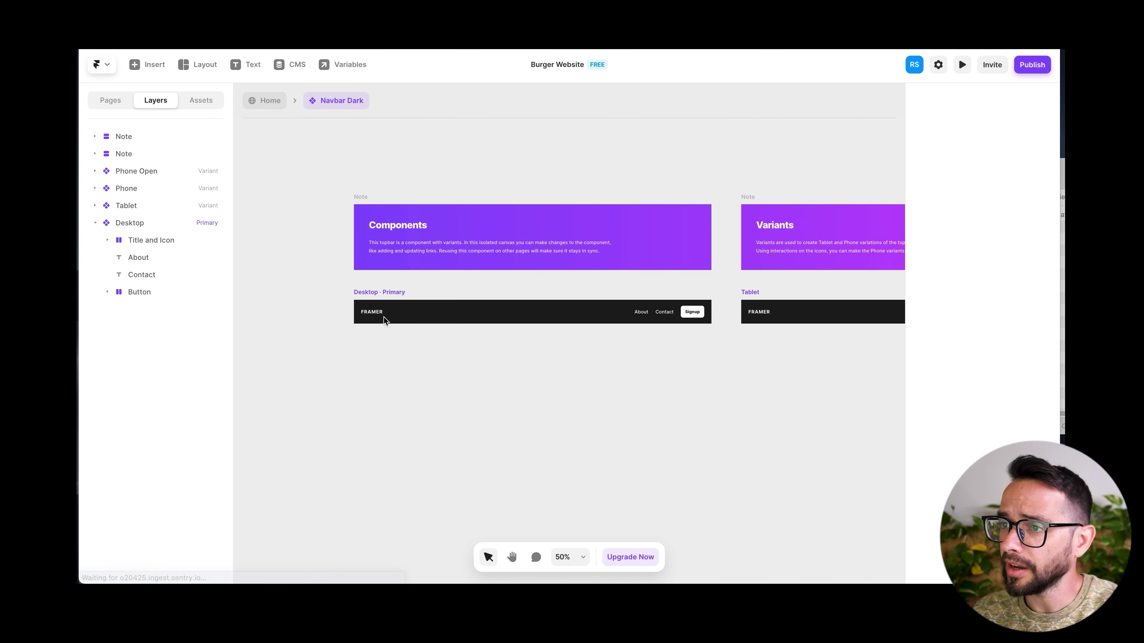
Set the font of the Desktop variant's FRAMER, About, Contact and Signup texts together to Bowlby One
{"action": "scroll", "coordinate": [374, 317], "scroll_direction": "up", "scroll_amount": 5}
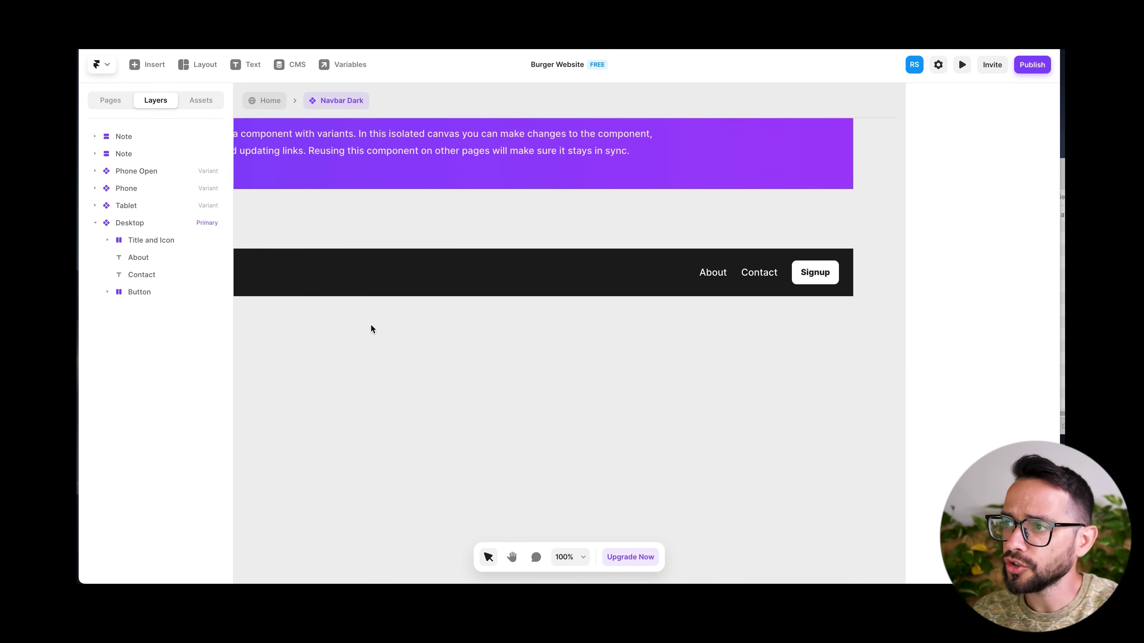
{"action": "left_click", "coordinate": [401, 279]}
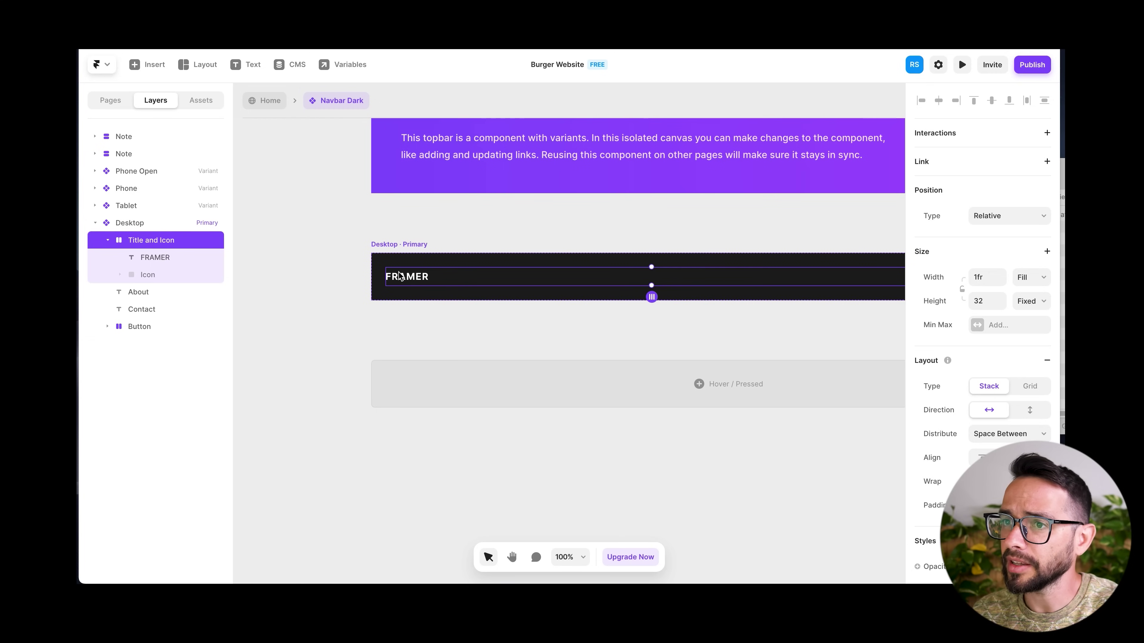
{"action": "left_click", "coordinate": [167, 257]}
{"action": "left_click", "coordinate": [148, 294], "text": "shift"}
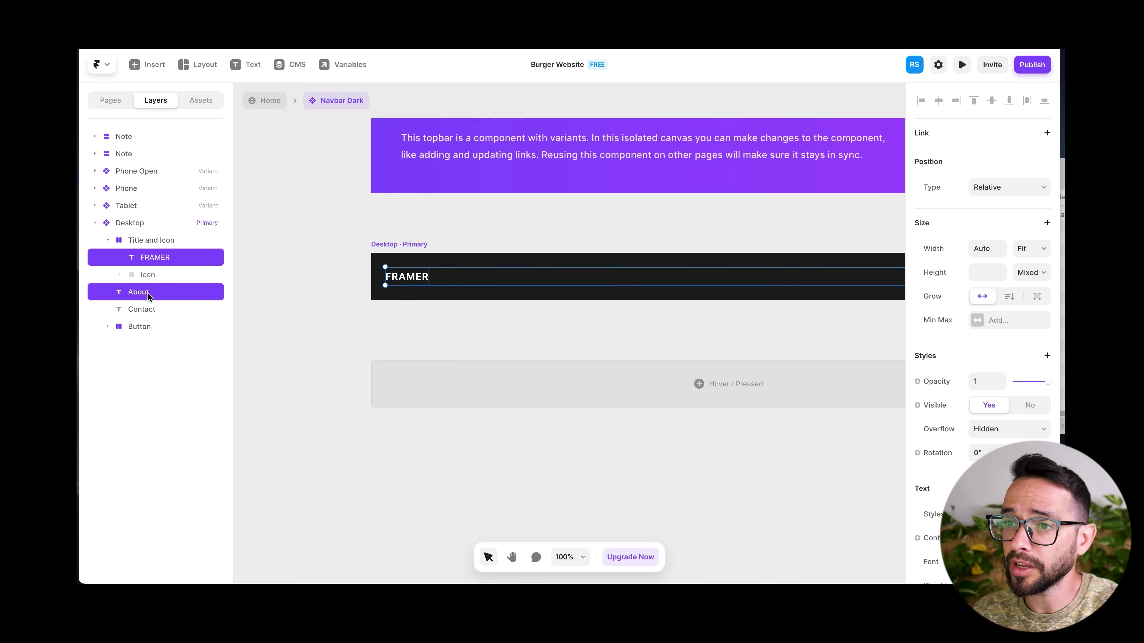
{"action": "left_click", "coordinate": [147, 309], "text": "shift"}
{"action": "left_click", "coordinate": [107, 326]}
{"action": "left_click", "coordinate": [142, 345], "text": "shift"}
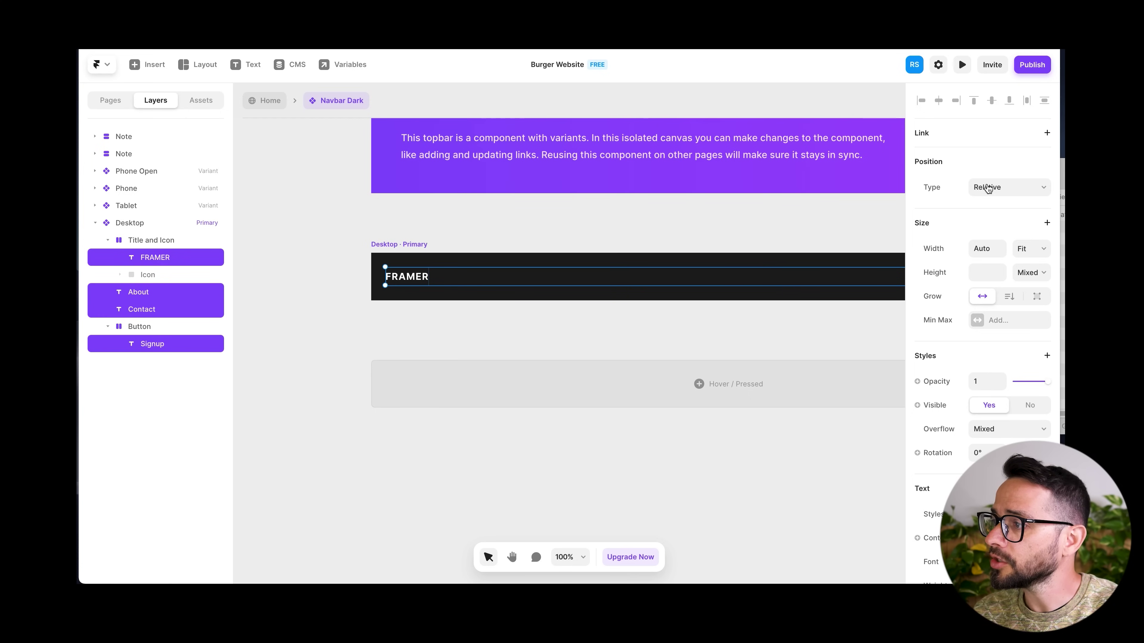
{"action": "scroll", "coordinate": [991, 225], "scroll_direction": "down", "scroll_amount": 3}
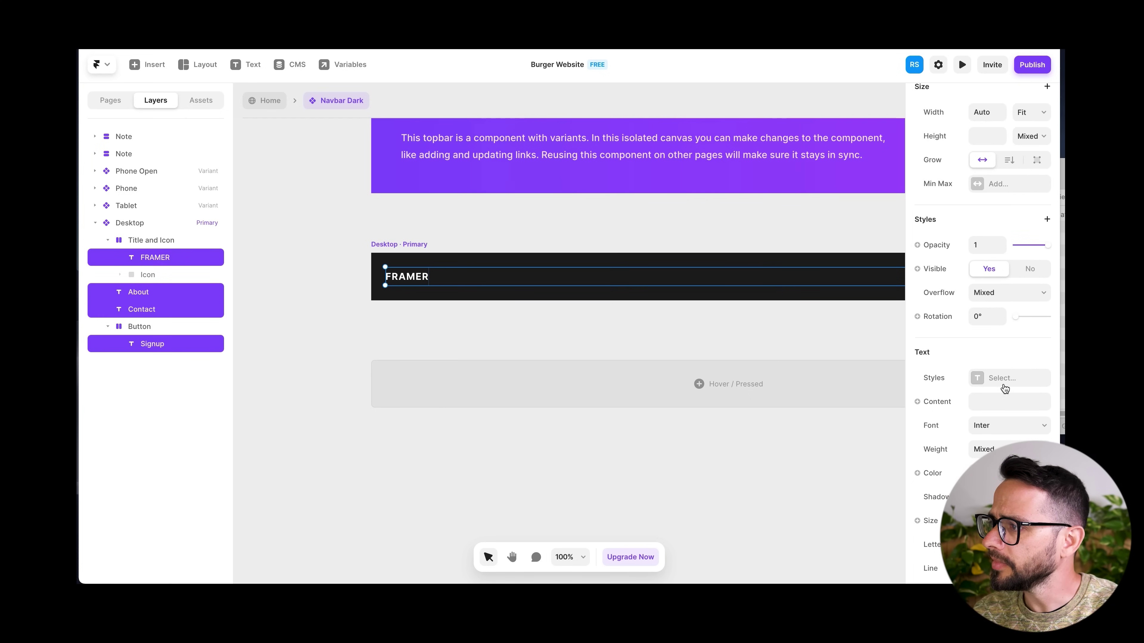
{"action": "left_click", "coordinate": [1003, 383]}
{"action": "left_click", "coordinate": [976, 394]}
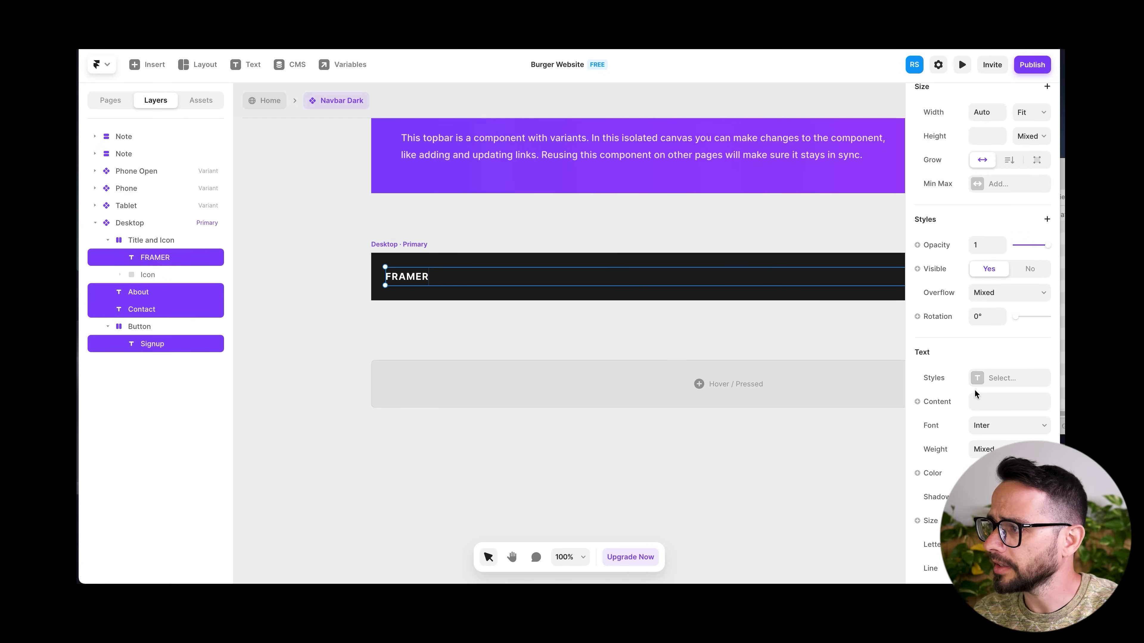
{"action": "left_click", "coordinate": [988, 424]}
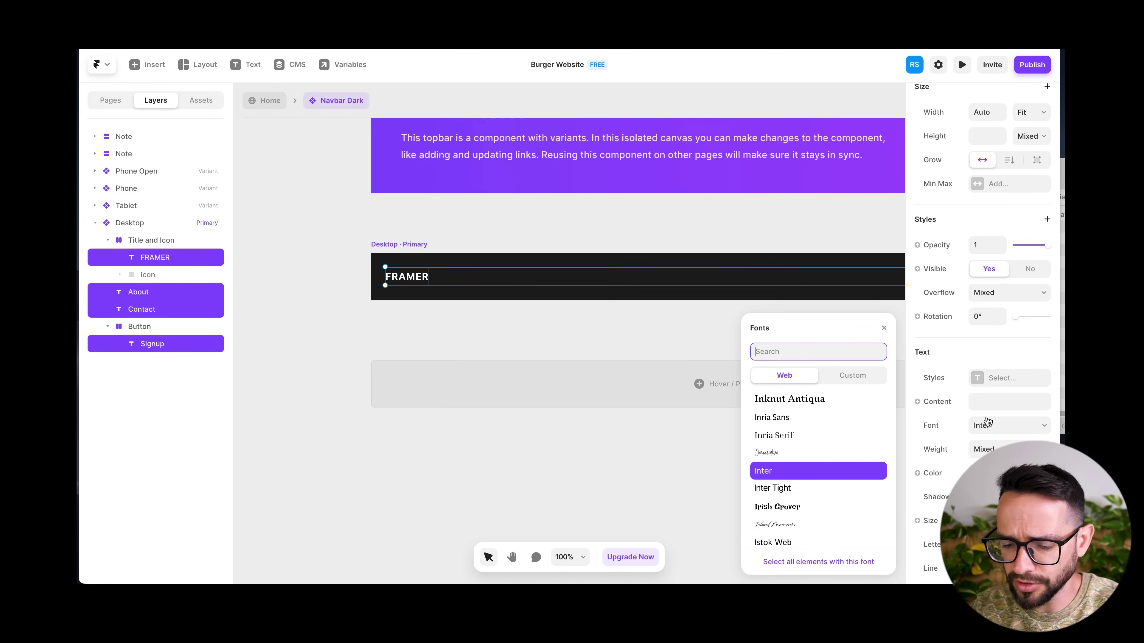
{"action": "type", "text": "bow"}
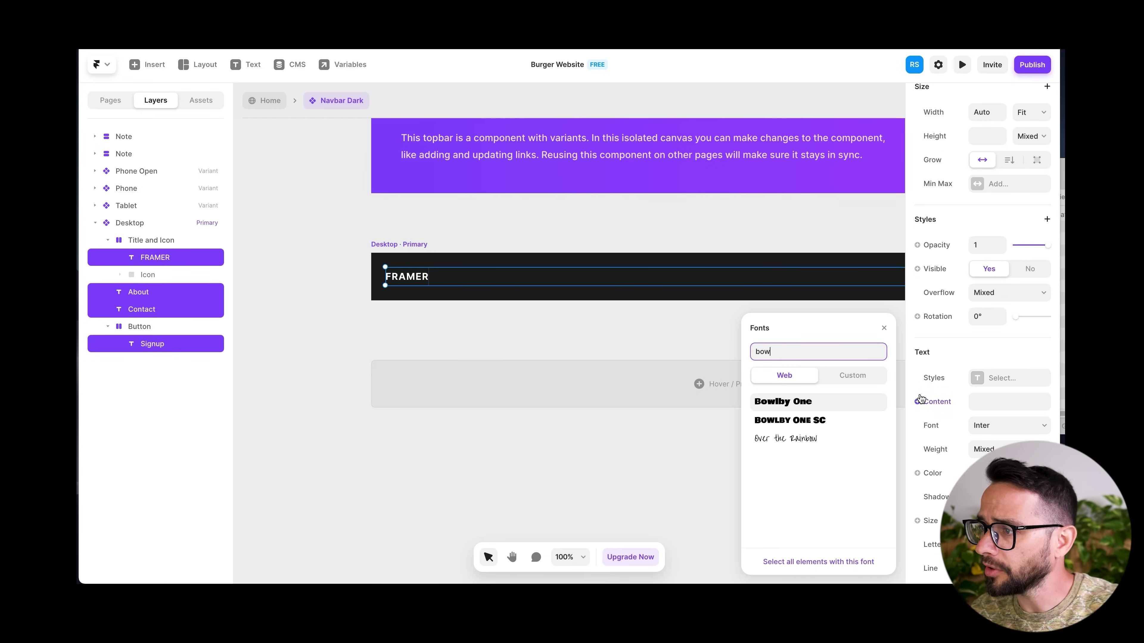
{"action": "left_click", "coordinate": [777, 404]}
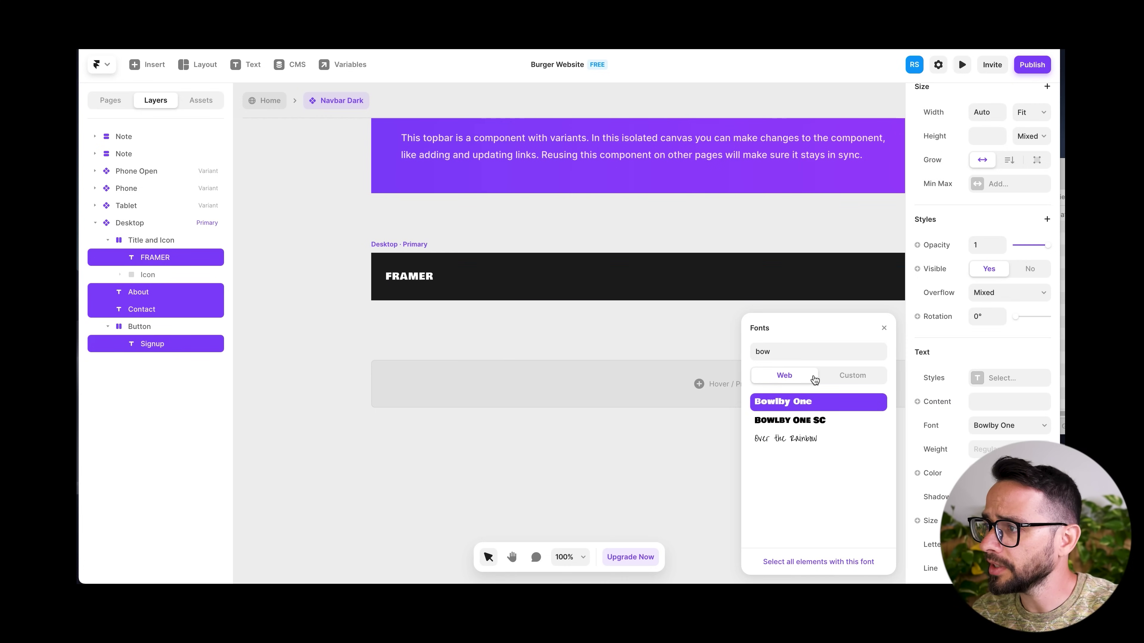
Set the text transform of the Desktop variant's About and Contact links to Uppercase
{"action": "left_click", "coordinate": [568, 320]}
{"action": "left_click", "coordinate": [749, 315]}
{"action": "left_click_drag", "start_coordinate": [749, 315], "coordinate": [459, 321]}
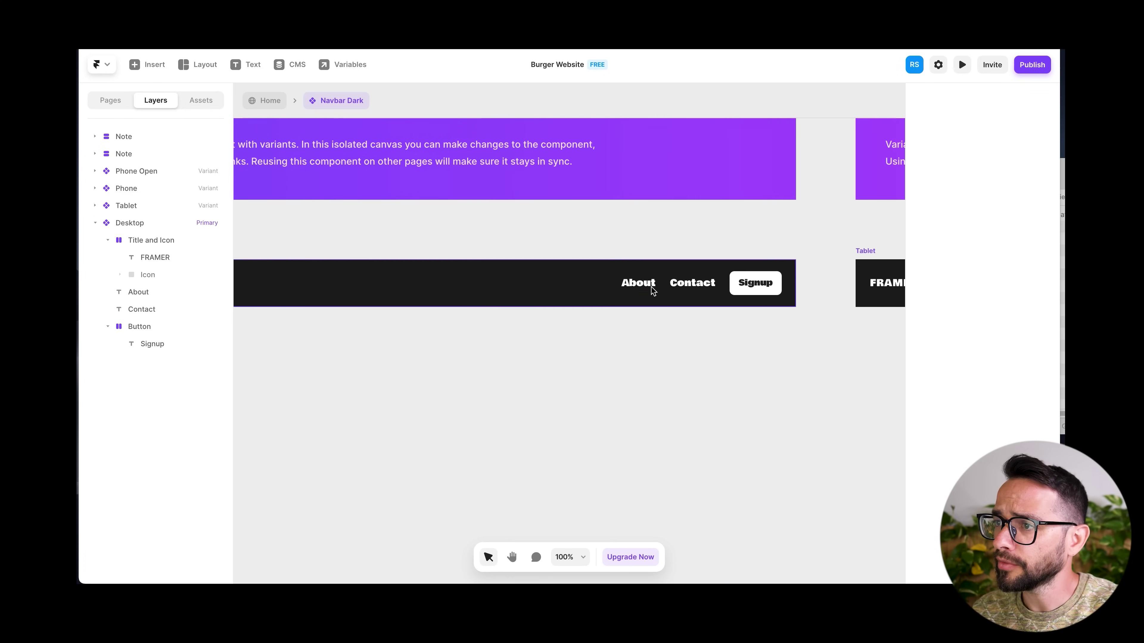
{"action": "left_click", "coordinate": [652, 287]}
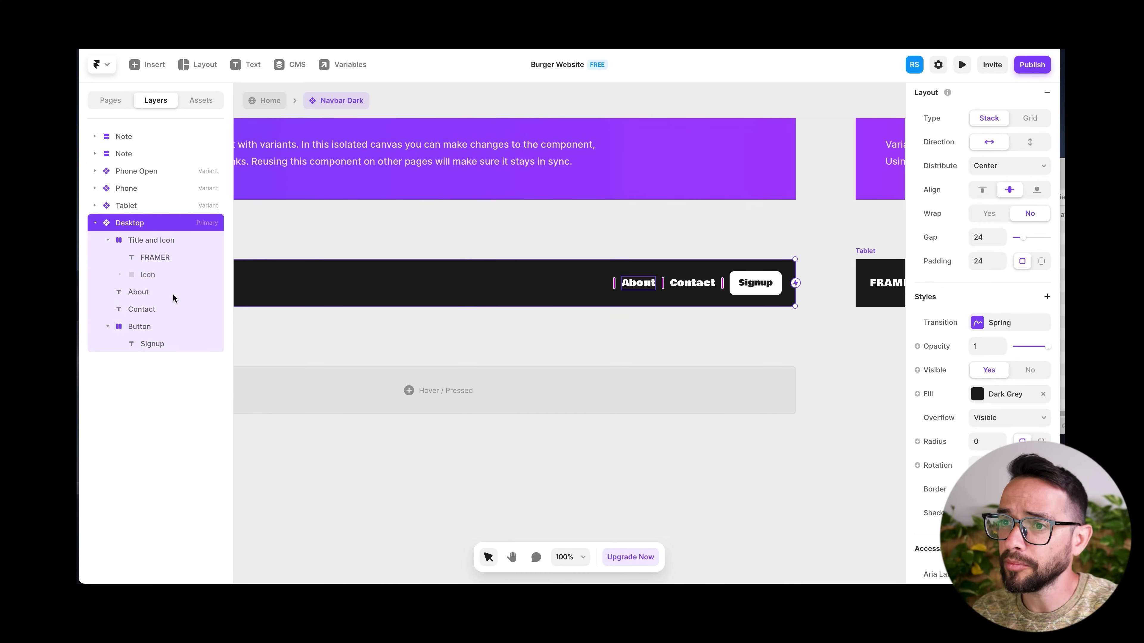
{"action": "left_click", "coordinate": [149, 295]}
{"action": "left_click", "coordinate": [149, 308], "text": "shift"}
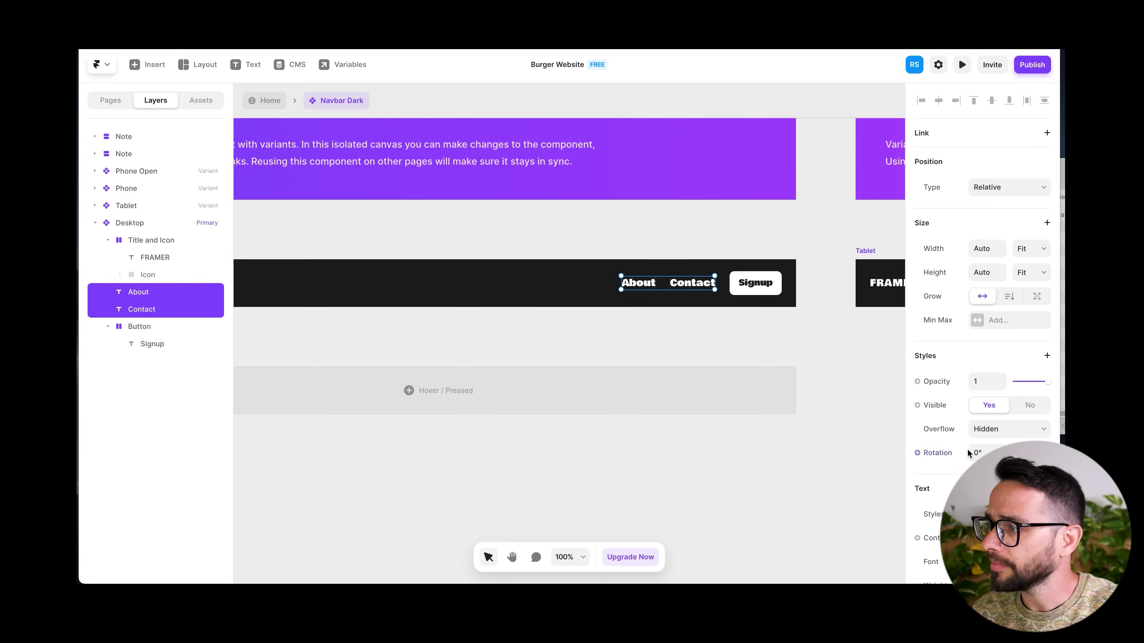
{"action": "scroll", "coordinate": [967, 449], "scroll_direction": "down", "scroll_amount": 5}
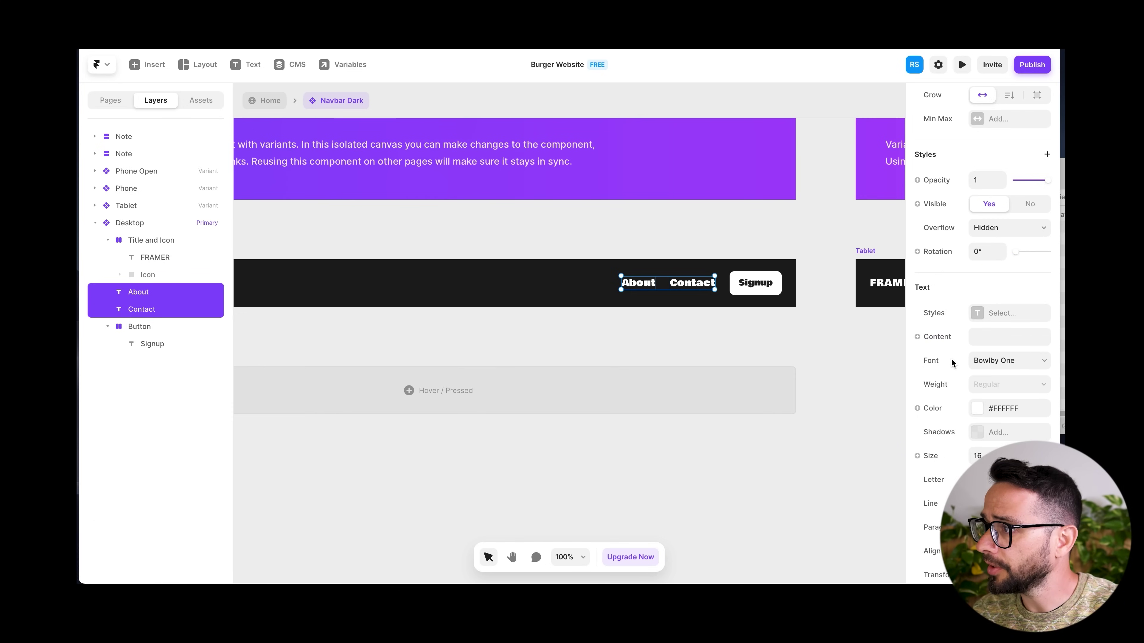
{"action": "scroll", "coordinate": [948, 319], "scroll_direction": "down", "scroll_amount": 3}
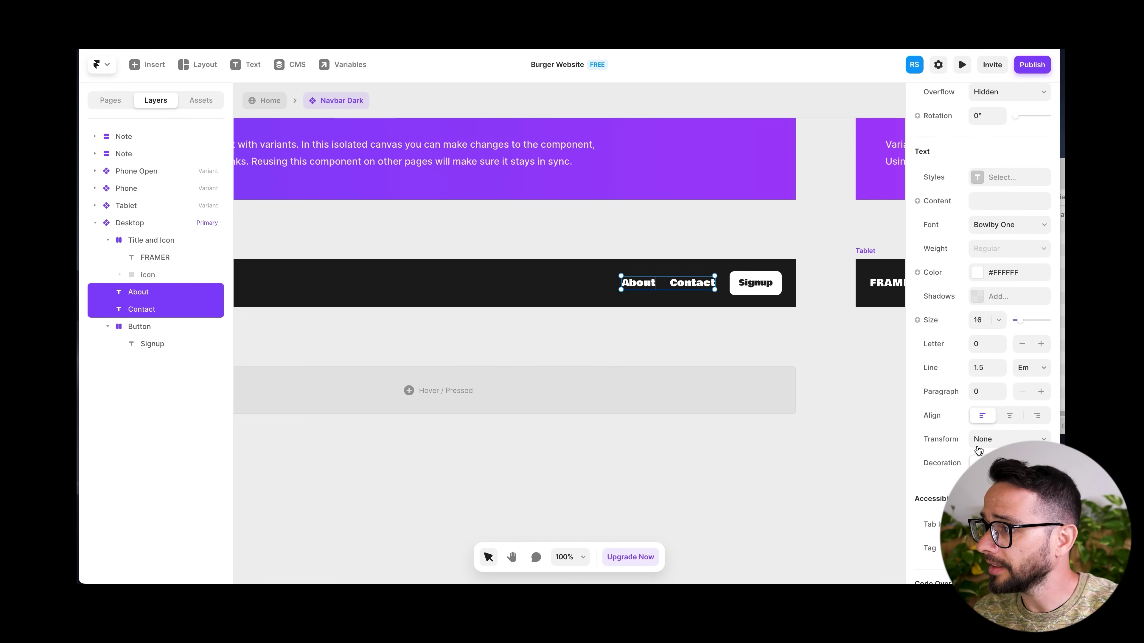
{"action": "left_click", "coordinate": [977, 445]}
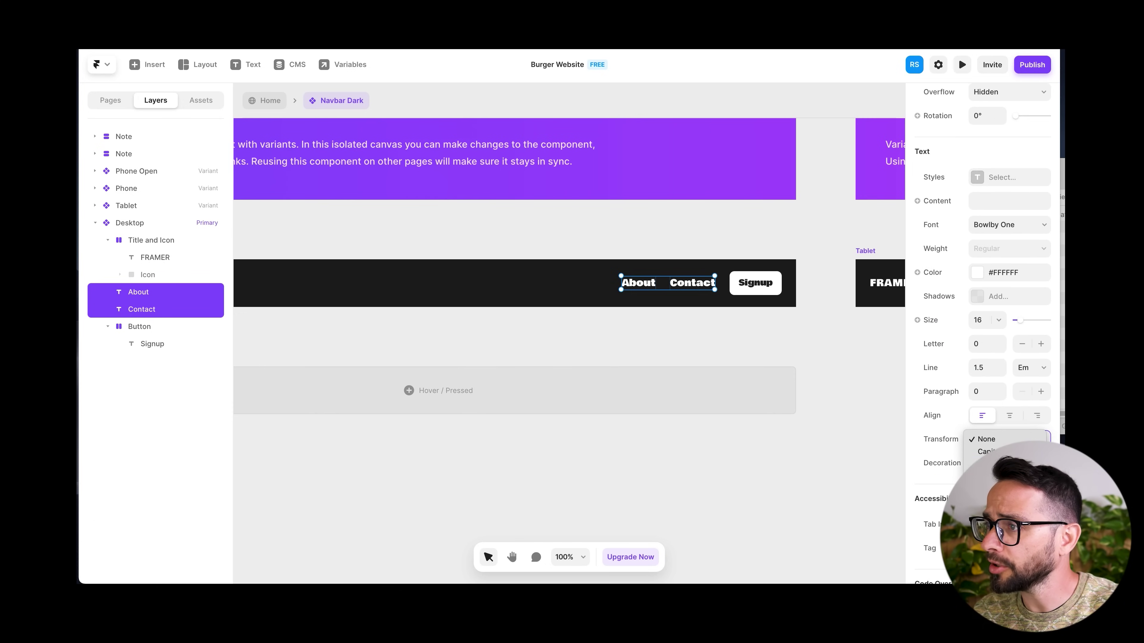
{"action": "left_click", "coordinate": [986, 464]}
Set the text transform of the Signup text inside the Desktop variant's button to Uppercase
{"action": "left_click", "coordinate": [774, 291]}
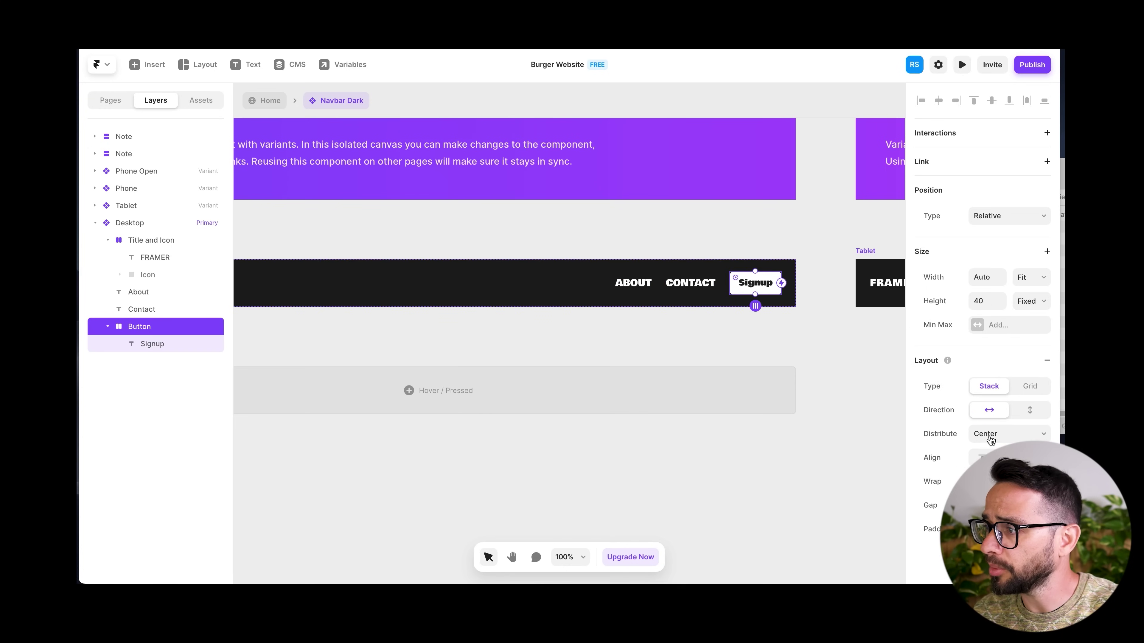
{"action": "scroll", "coordinate": [990, 439], "scroll_direction": "down", "scroll_amount": 6}
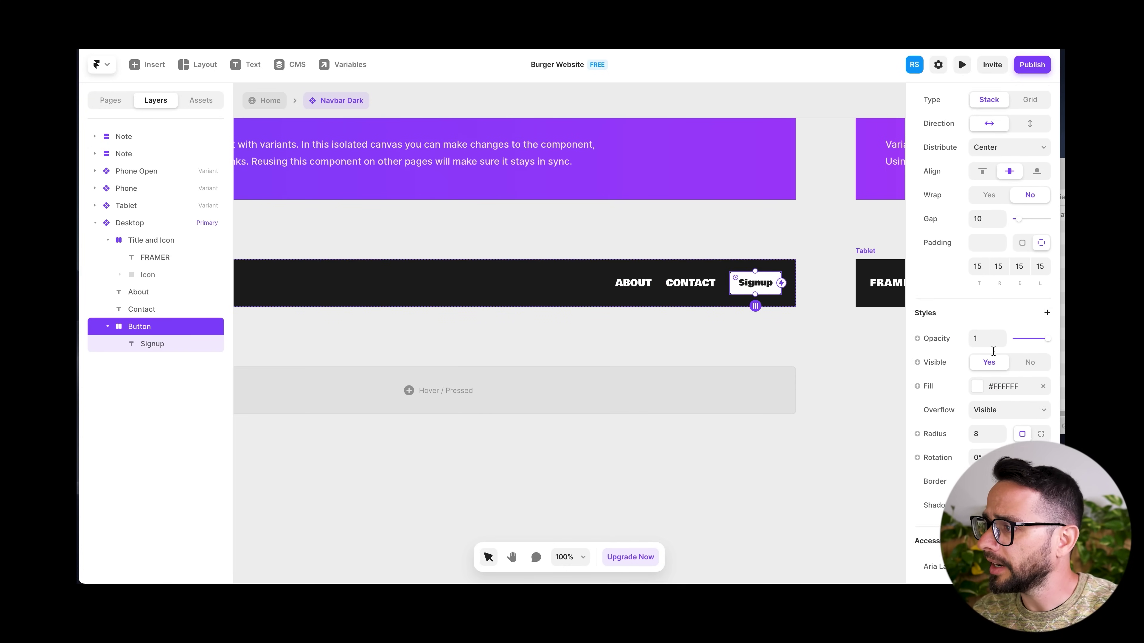
{"action": "scroll", "coordinate": [993, 350], "scroll_direction": "down", "scroll_amount": 1}
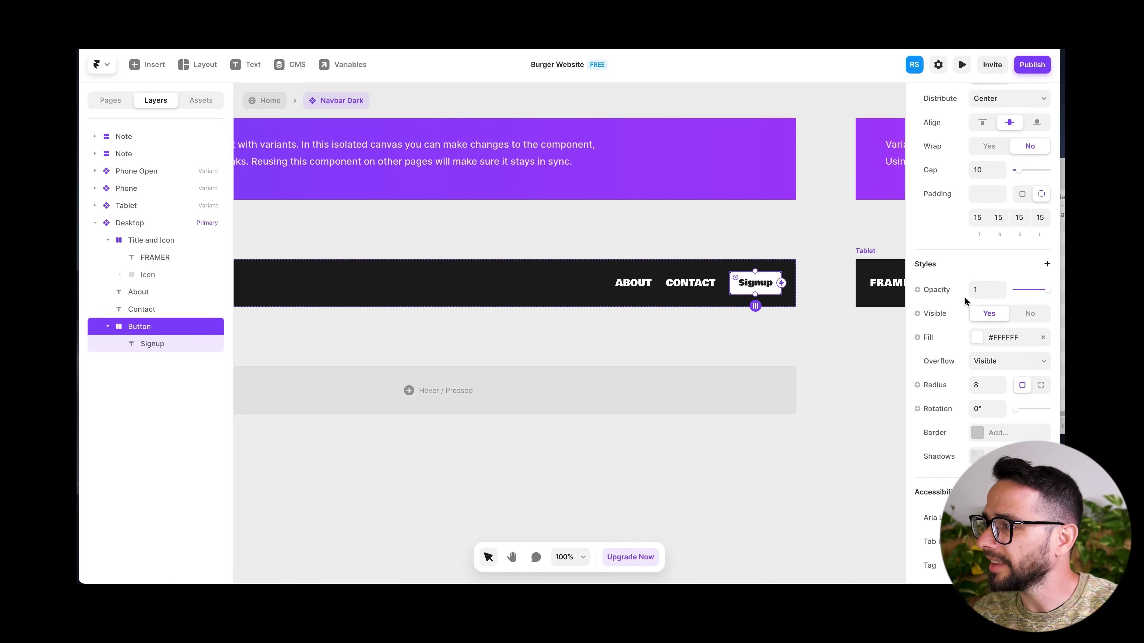
{"action": "scroll", "coordinate": [971, 357], "scroll_direction": "up", "scroll_amount": 7}
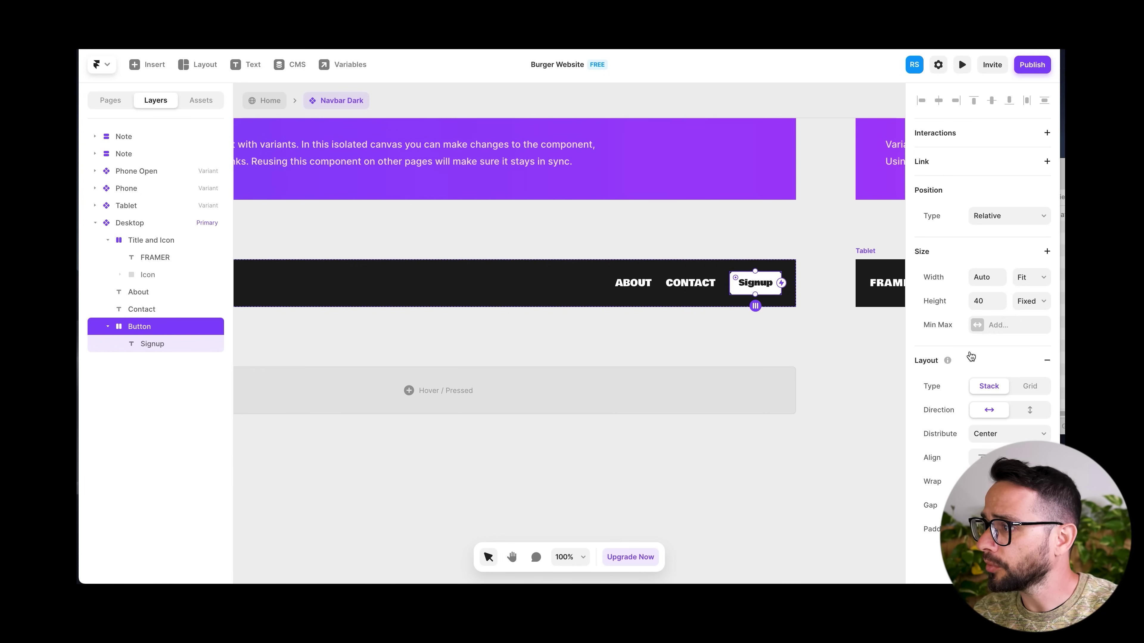
{"action": "left_click", "coordinate": [773, 303]}
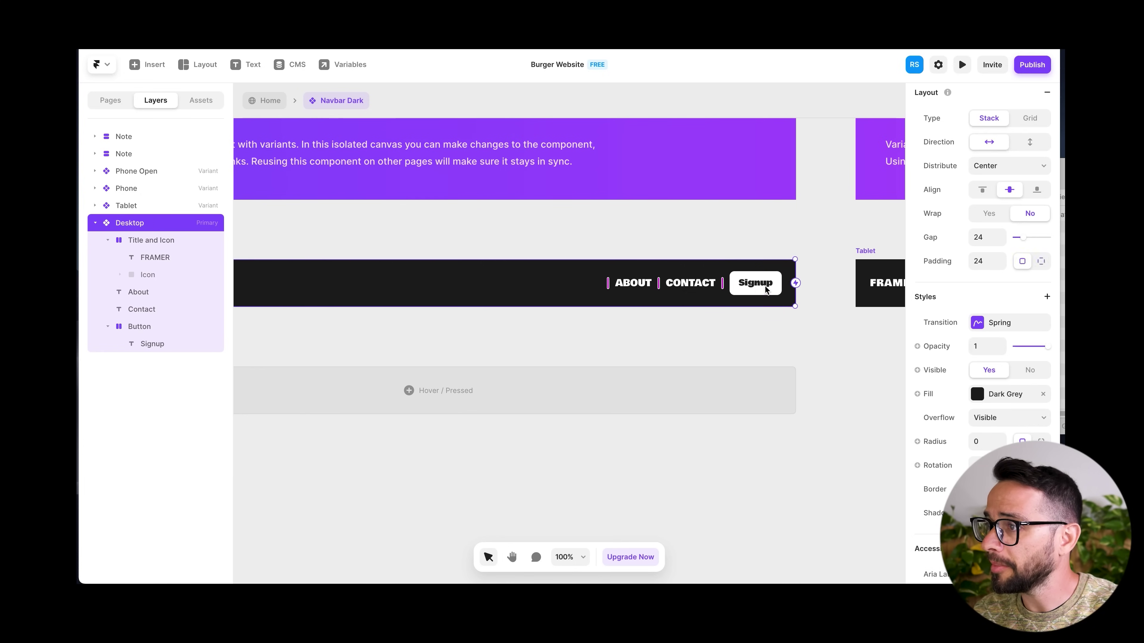
{"action": "left_click", "coordinate": [158, 344]}
{"action": "scroll", "coordinate": [986, 404], "scroll_direction": "down", "scroll_amount": 4}
{"action": "scroll", "coordinate": [986, 404], "scroll_direction": "down", "scroll_amount": 3}
{"action": "left_click", "coordinate": [996, 436]}
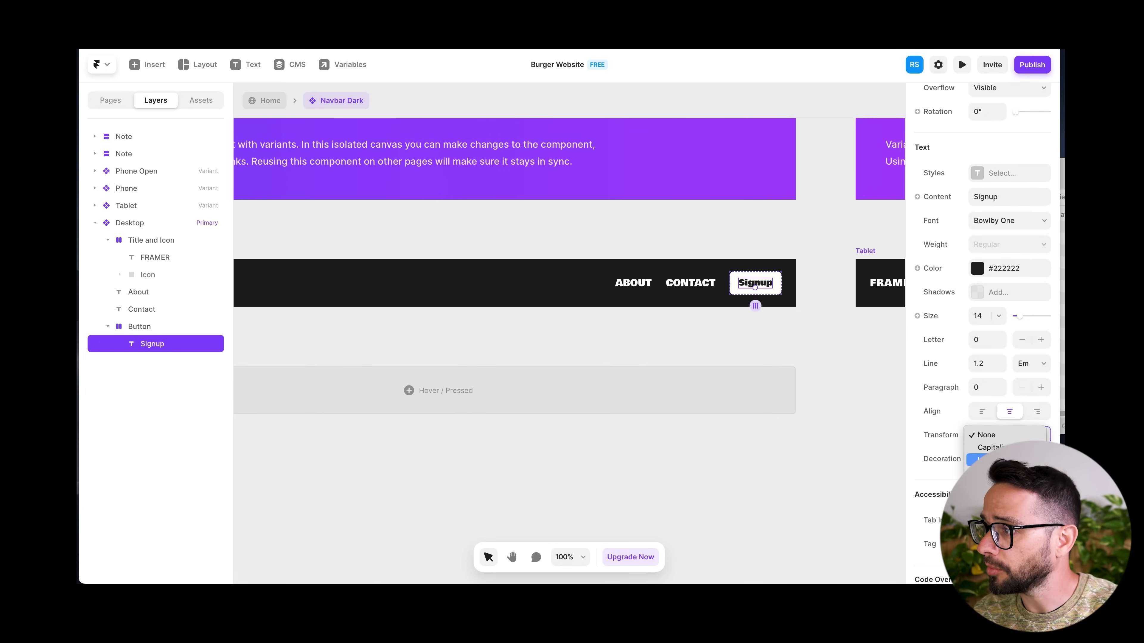
{"action": "left_click", "coordinate": [990, 460]}
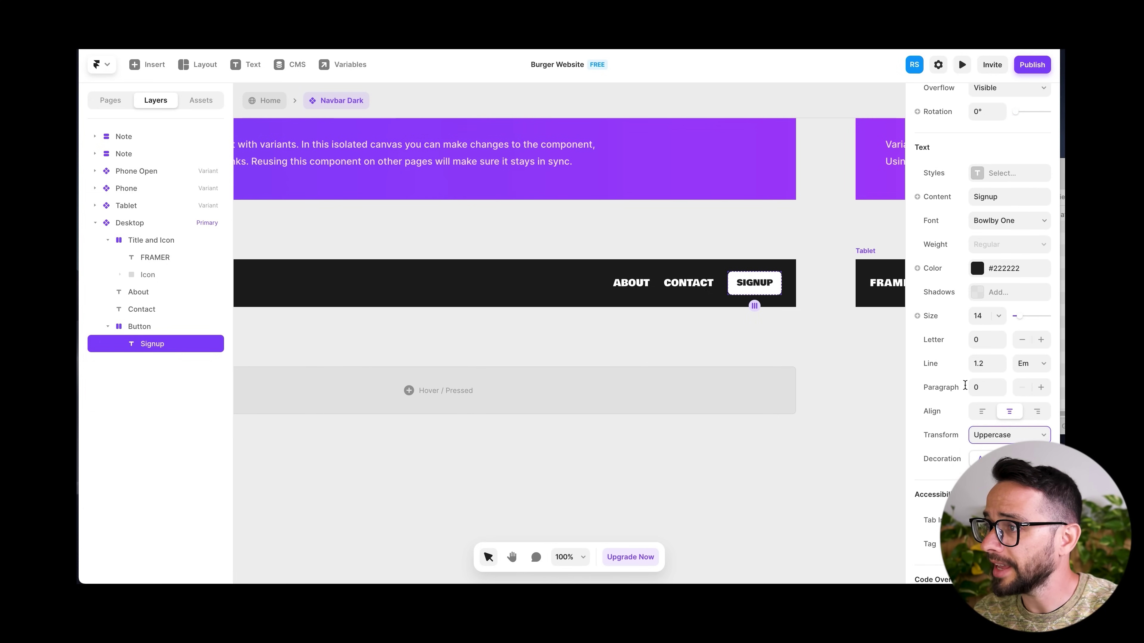
Select the Desktop variant's FRAMER, About and Contact texts together, and copy the beige swatch's fill code from the Figma design
{"action": "left_click", "coordinate": [670, 341]}
{"action": "key", "text": "super+minus"}
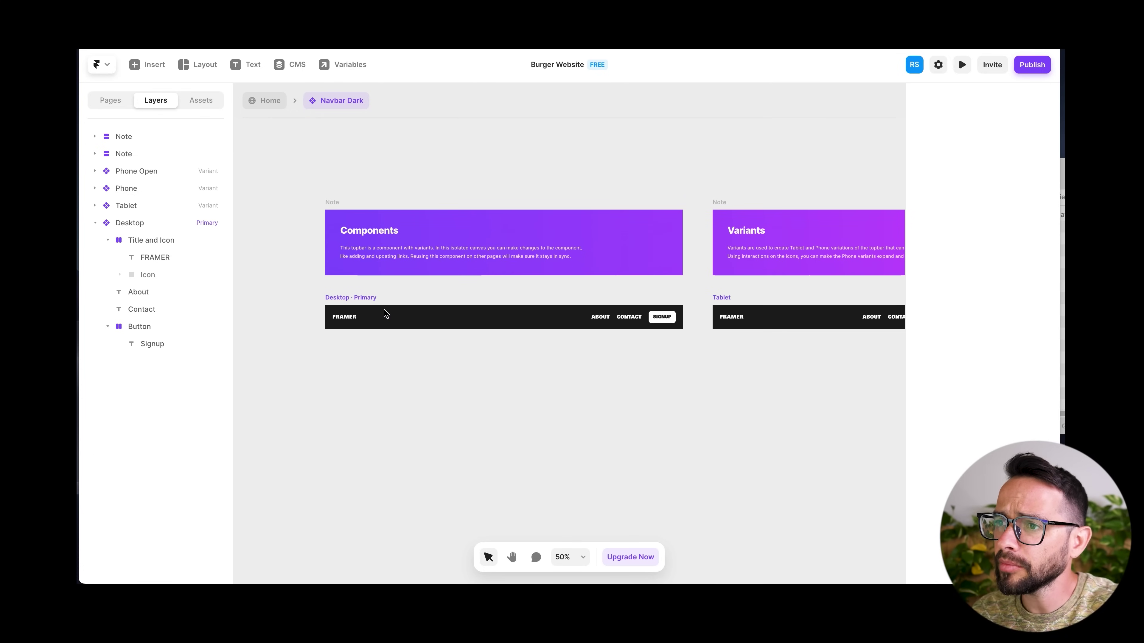
{"action": "left_click", "coordinate": [344, 318]}
{"action": "left_click", "coordinate": [135, 257]}
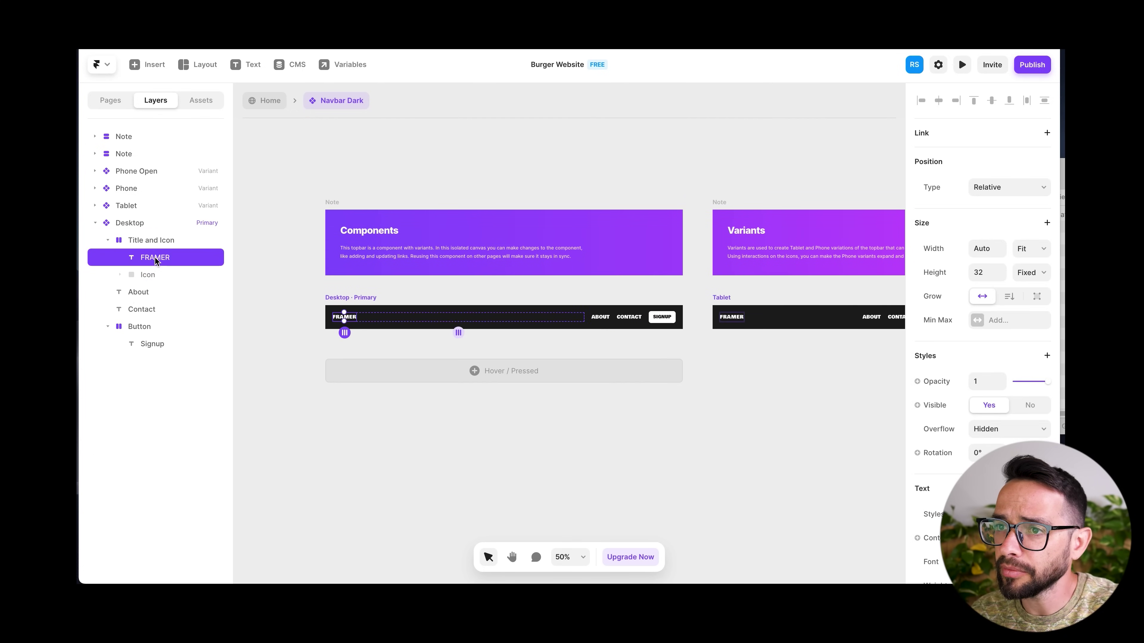
{"action": "left_click", "coordinate": [139, 292], "text": "shift"}
{"action": "left_click", "coordinate": [143, 310], "text": "shift"}
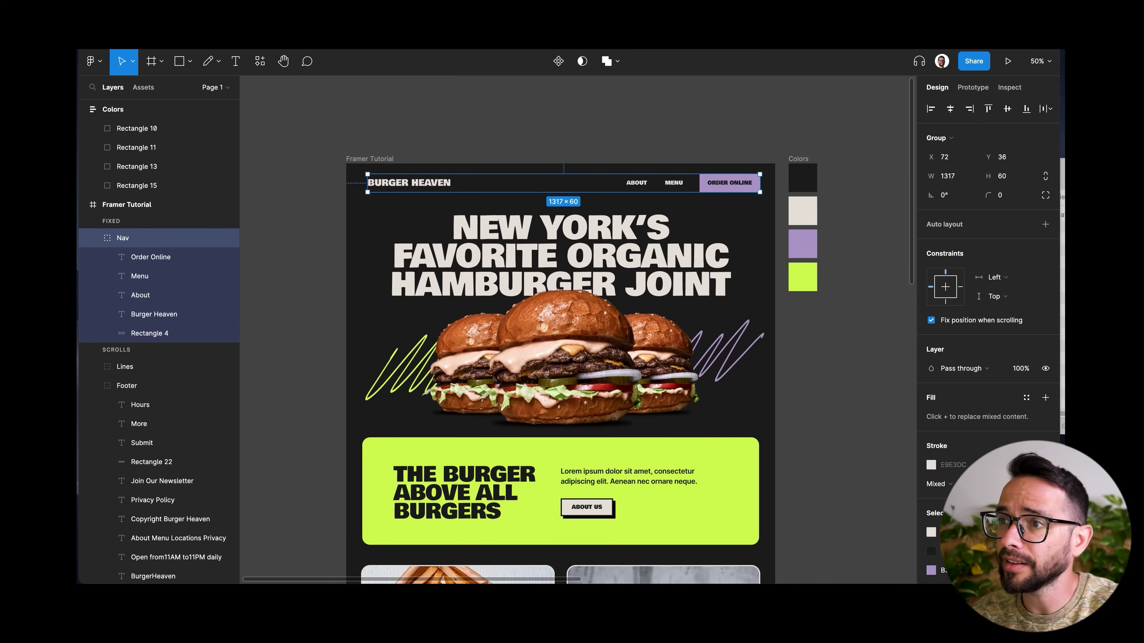
{"action": "left_click", "coordinate": [802, 208]}
{"action": "left_click", "coordinate": [959, 293]}
{"action": "key", "text": "ctrl+c"}
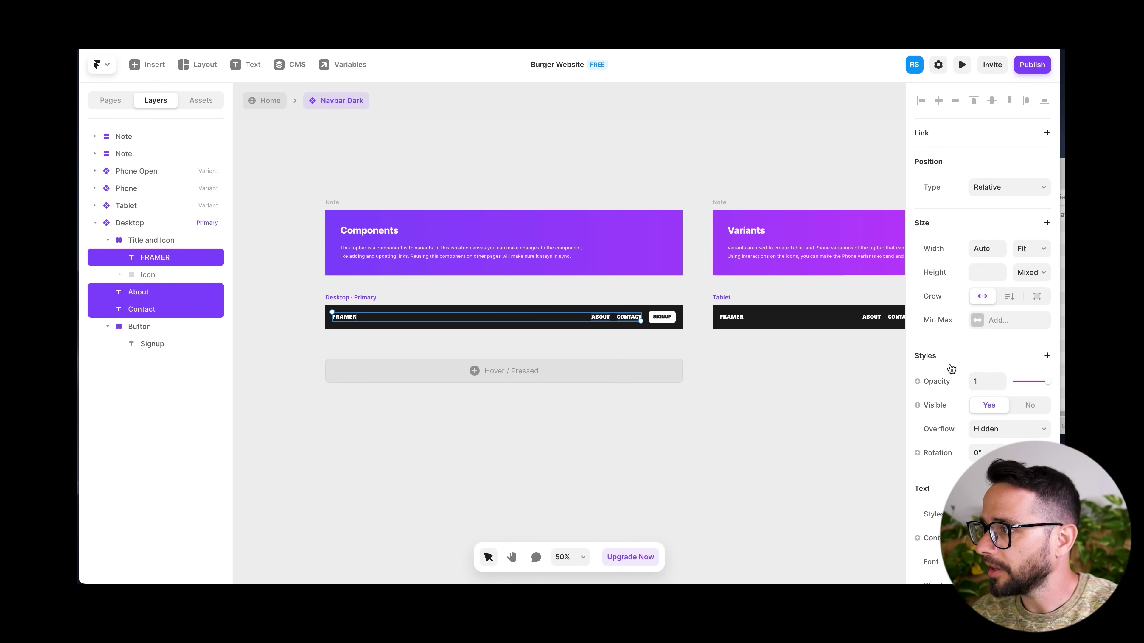
Back in Framer, set the color of the selected FRAMER, About and Contact texts to #E9E3DC
{"action": "scroll", "coordinate": [951, 368], "scroll_direction": "down", "scroll_amount": 5}
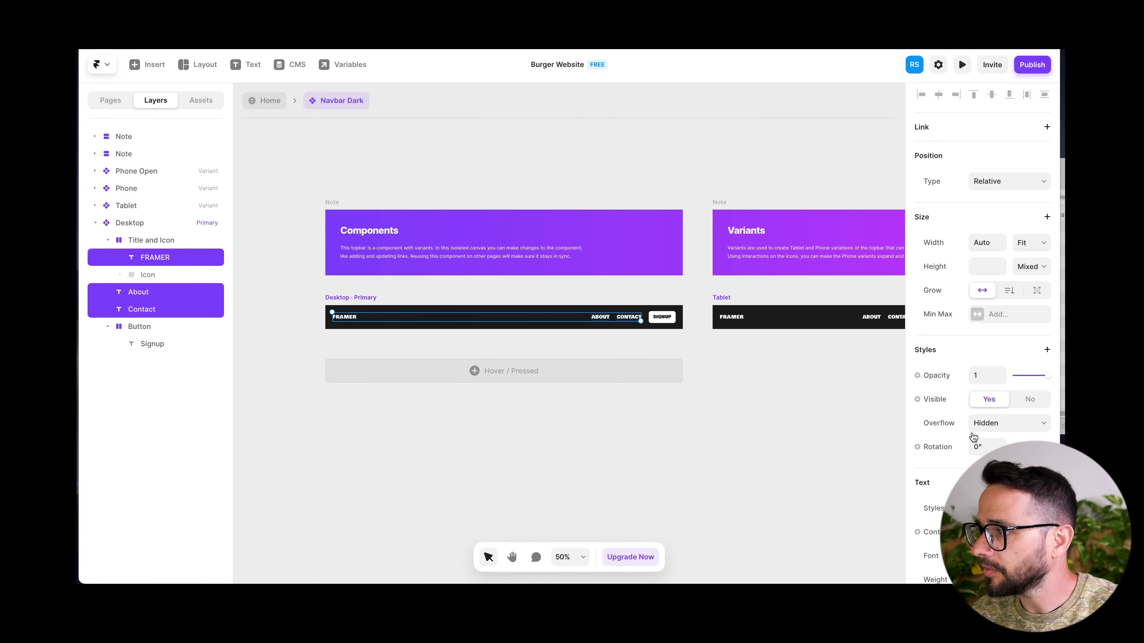
{"action": "left_click", "coordinate": [978, 411]}
{"action": "left_click", "coordinate": [783, 501]}
{"action": "key", "text": "ctrl+v"}
{"action": "key", "text": "Return"}
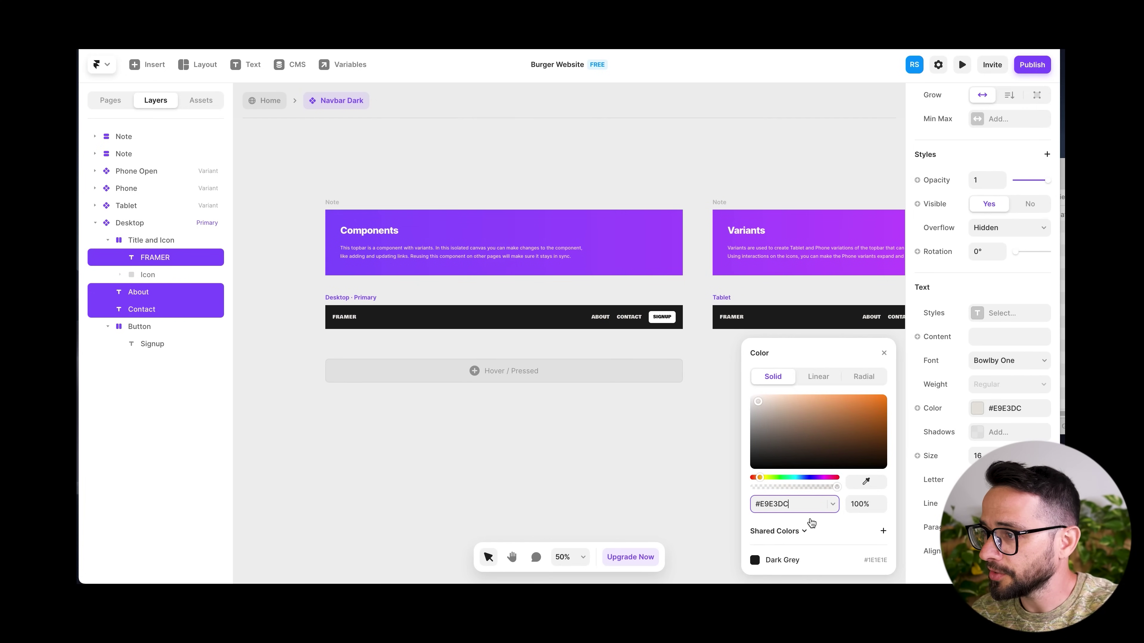
Save the texts' color as a new shared color named Browney and close the color settings
{"action": "left_click", "coordinate": [882, 531]}
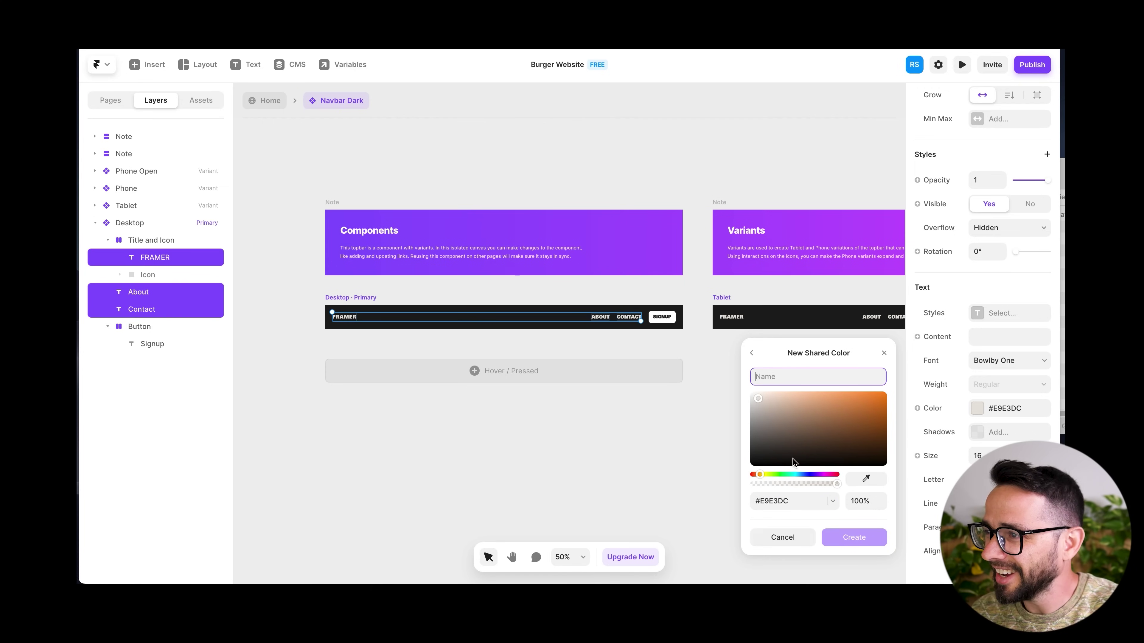
{"action": "type", "text": "Browney"}
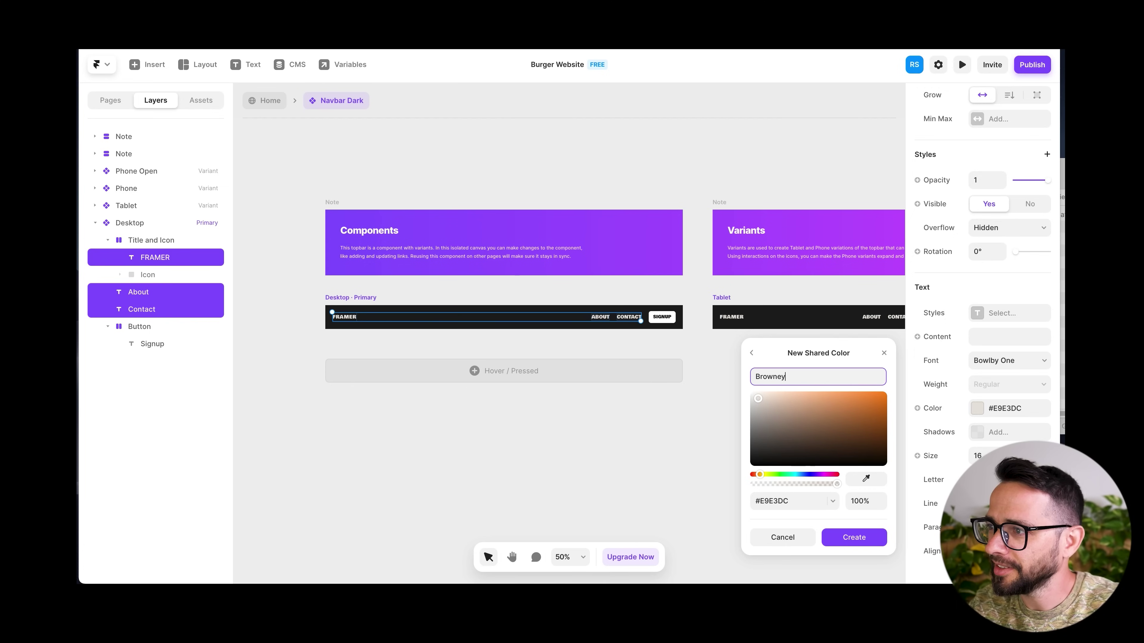
{"action": "key", "text": "Return"}
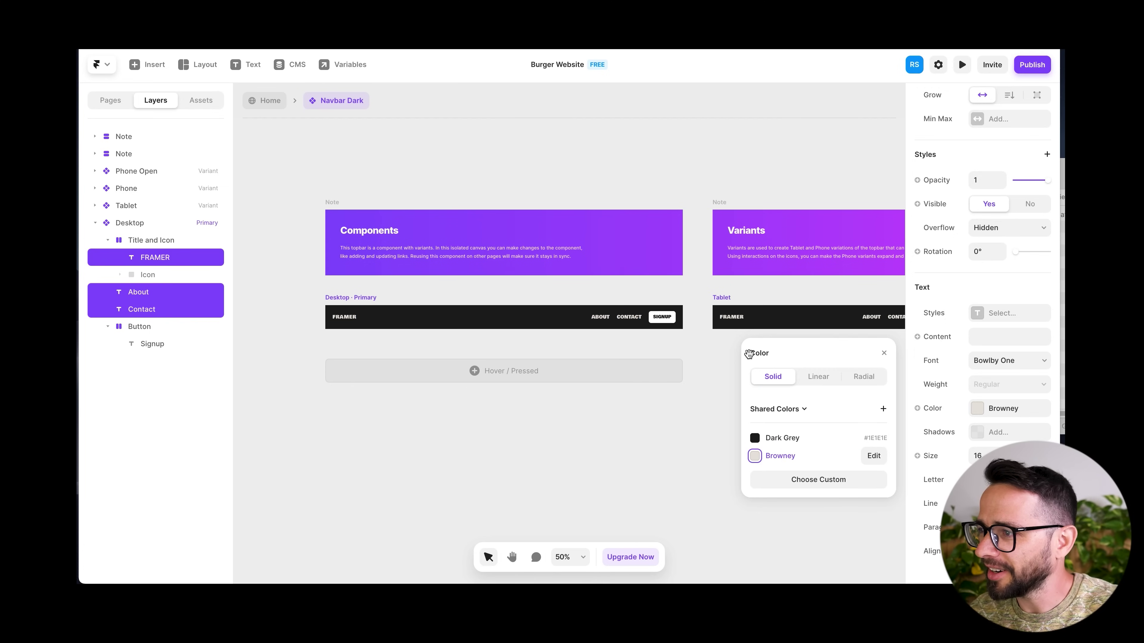
{"action": "left_click", "coordinate": [884, 352]}
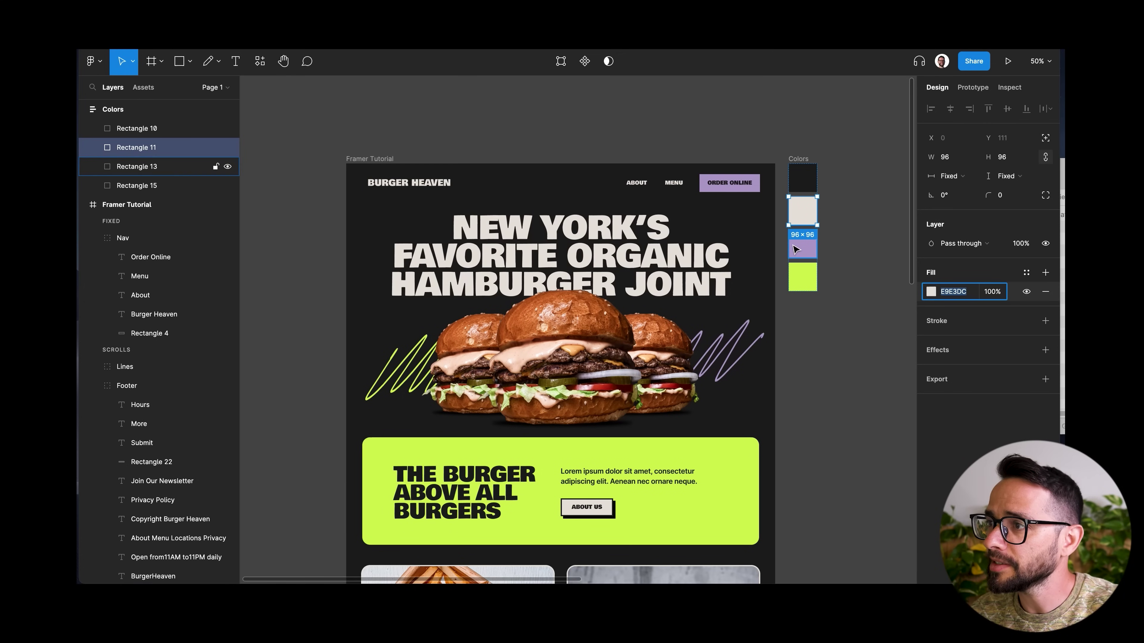
Switch to Figma and copy the fill code of the purple swatch
{"action": "left_click", "coordinate": [796, 249]}
{"action": "left_click", "coordinate": [953, 291]}
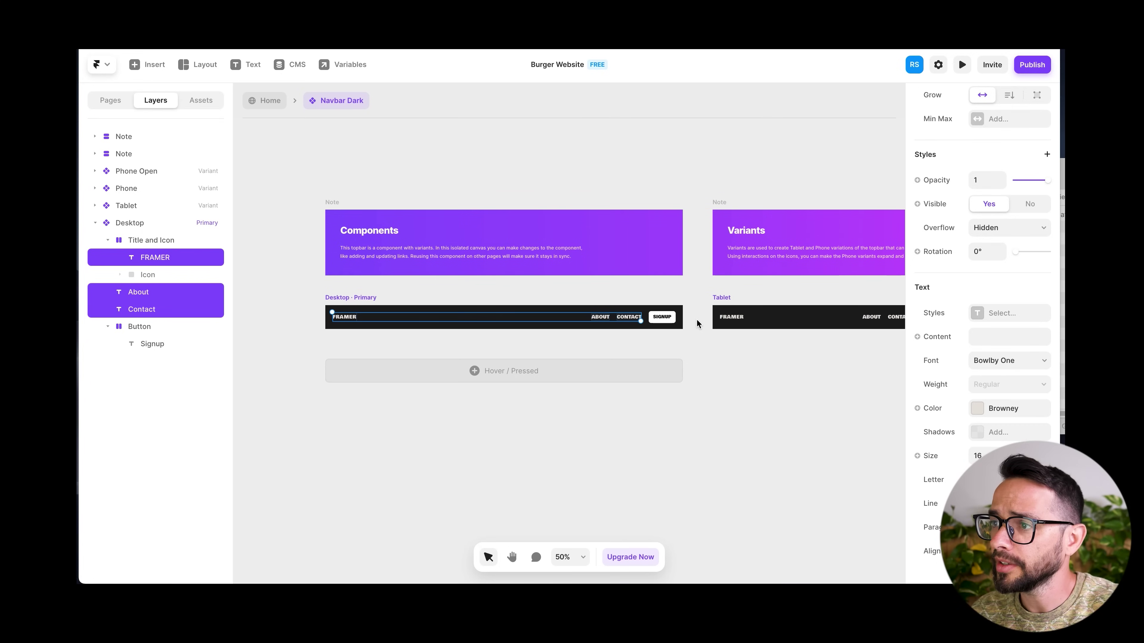
Back in Framer, set the corner radius of the Desktop variant's Signup button to 0
{"action": "key", "text": "ctrl+equal"}
{"action": "left_click", "coordinate": [743, 290]}
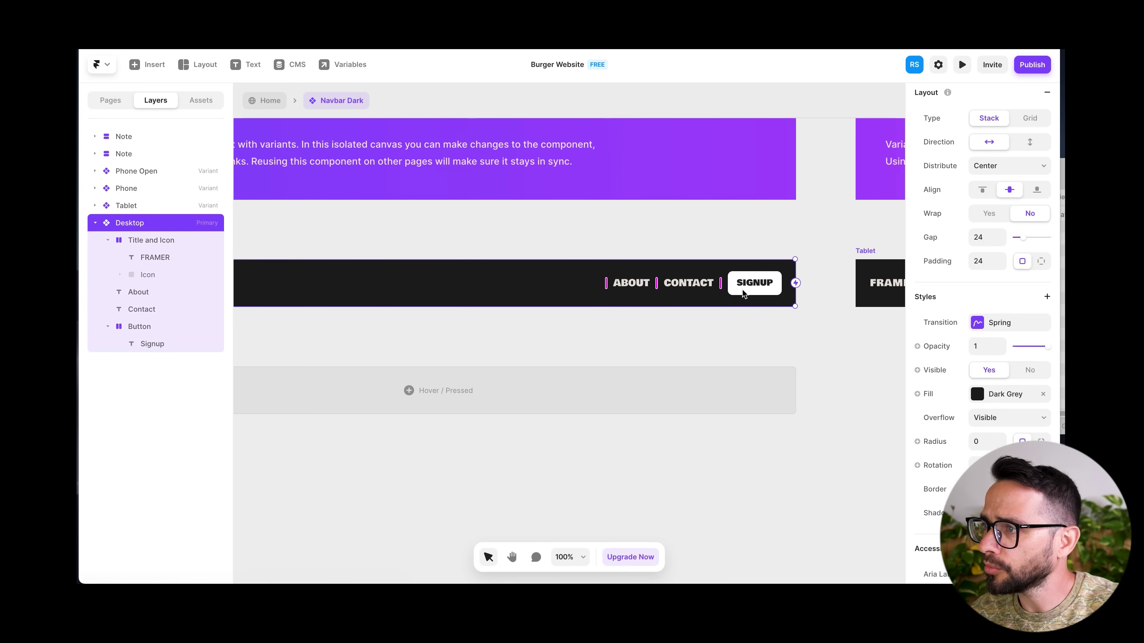
{"action": "left_click", "coordinate": [144, 325]}
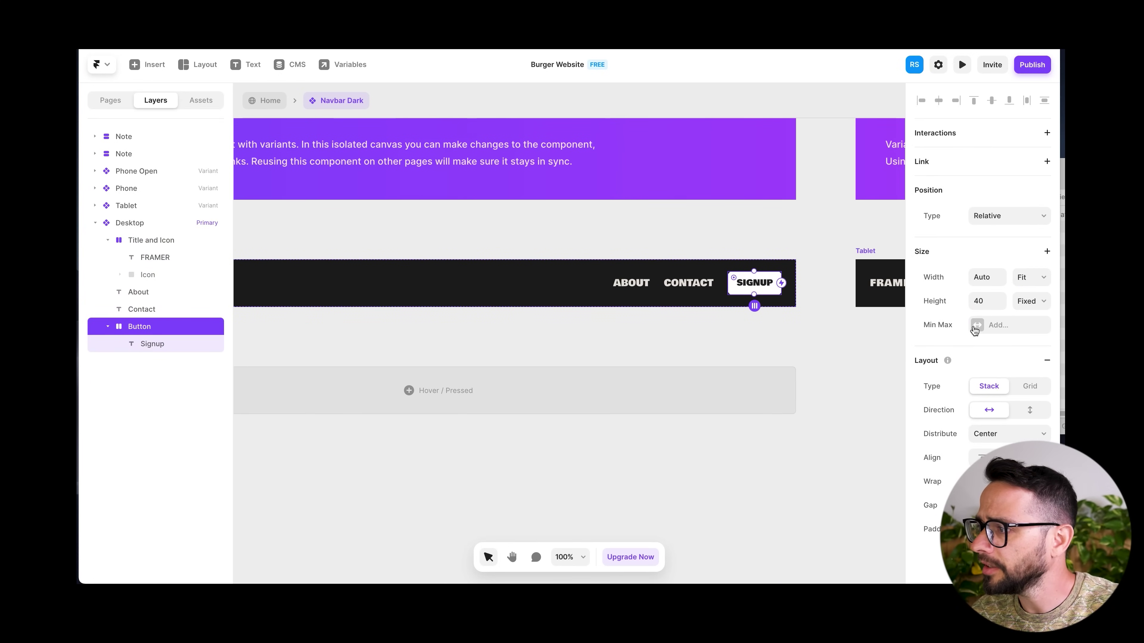
{"action": "scroll", "coordinate": [940, 508], "scroll_direction": "down", "scroll_amount": 10}
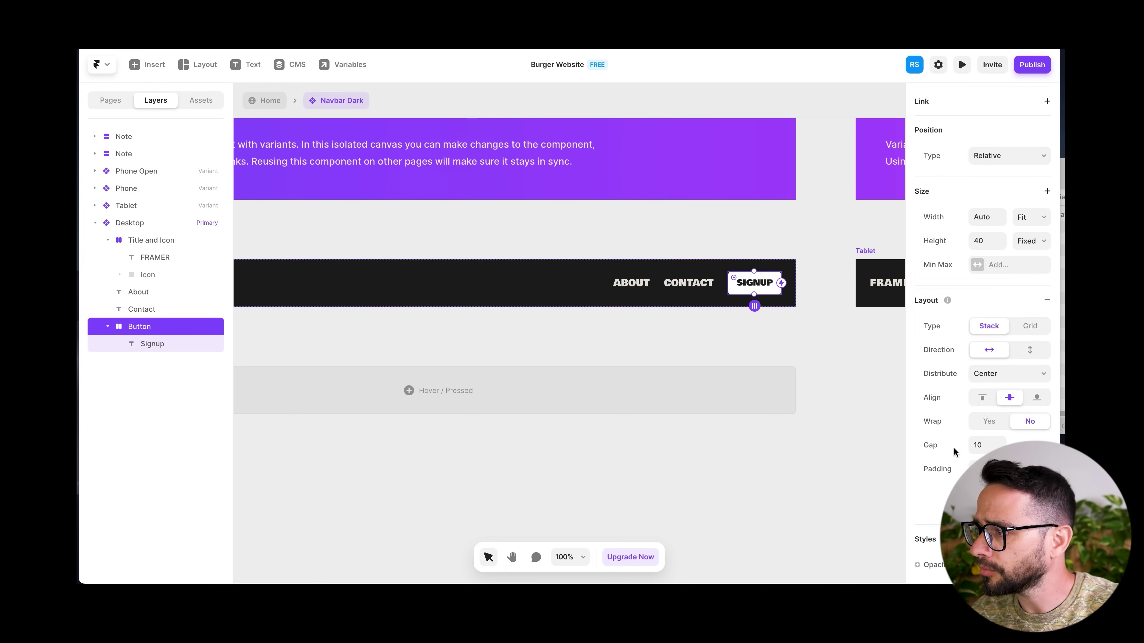
{"action": "scroll", "coordinate": [953, 444], "scroll_direction": "up", "scroll_amount": 10}
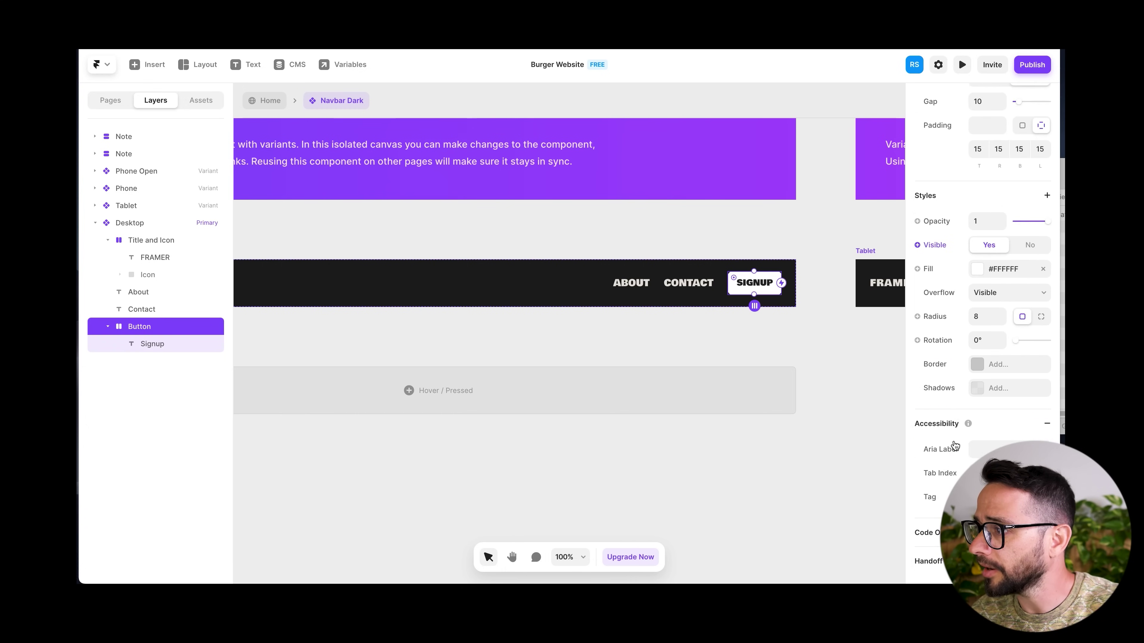
{"action": "scroll", "coordinate": [947, 301], "scroll_direction": "down", "scroll_amount": 5}
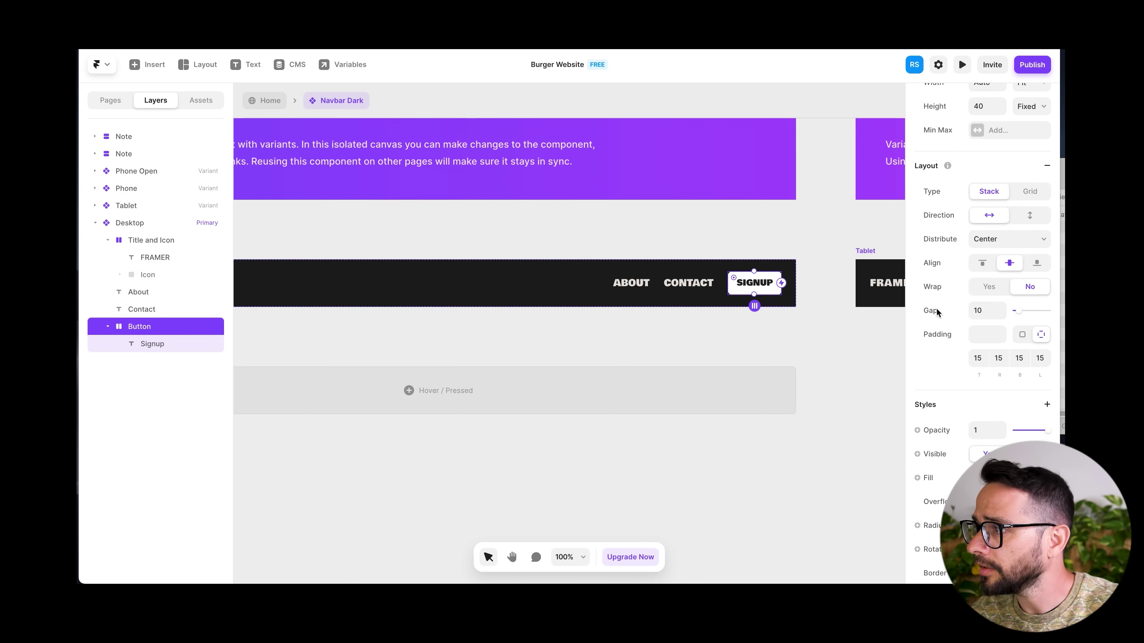
{"action": "scroll", "coordinate": [945, 280], "scroll_direction": "down", "scroll_amount": 3}
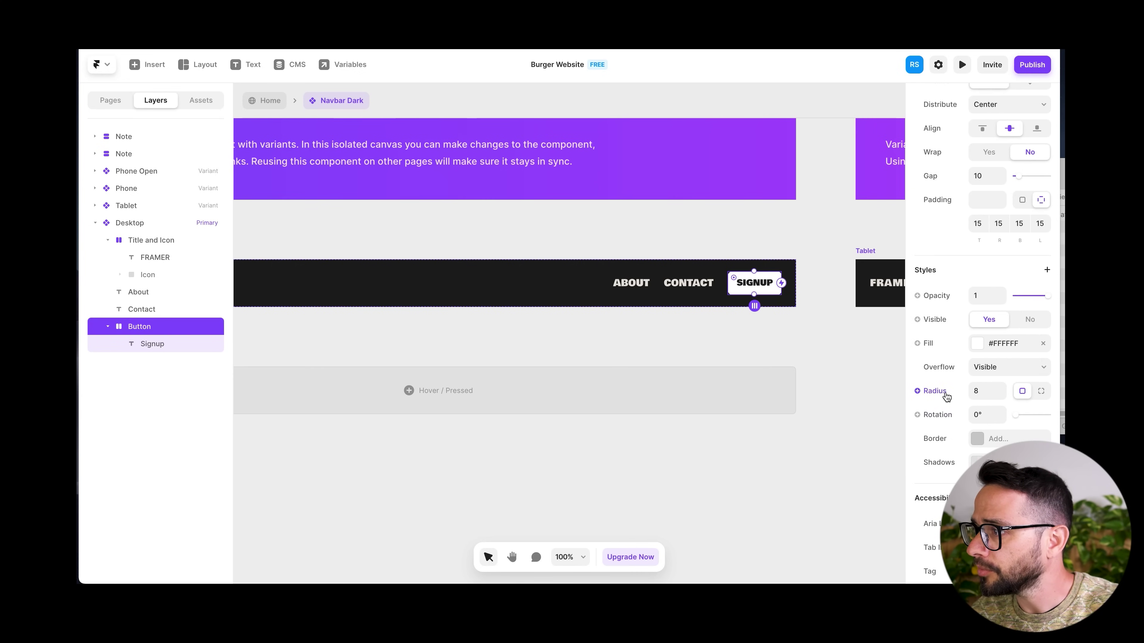
{"action": "left_click_drag", "start_coordinate": [921, 393], "coordinate": [896, 394]}
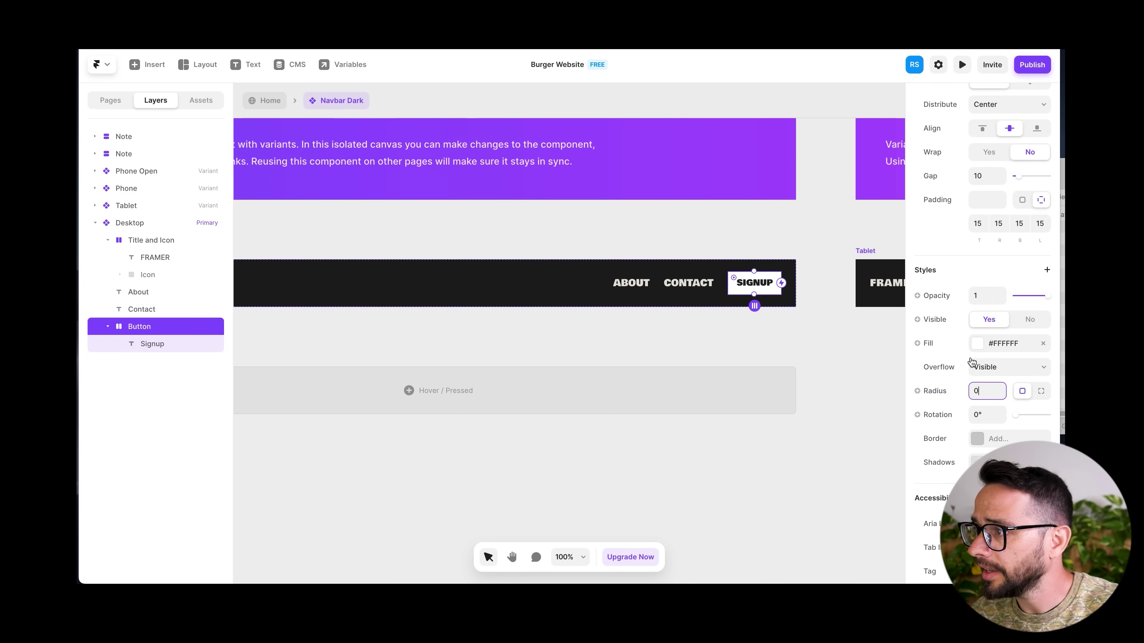
Set the Signup button's fill to #B3A0CD and save it as a new shared color named Purple
{"action": "left_click", "coordinate": [976, 338]}
{"action": "type", "text": "B3A0CD"}
{"action": "key", "text": "Return"}
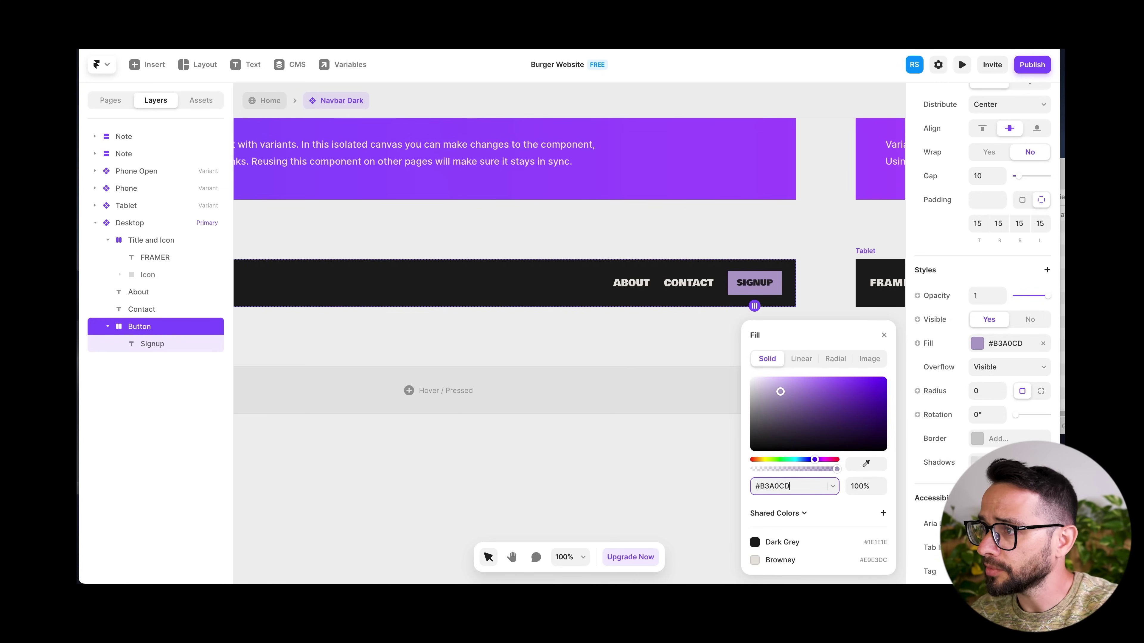
{"action": "left_click", "coordinate": [883, 513]}
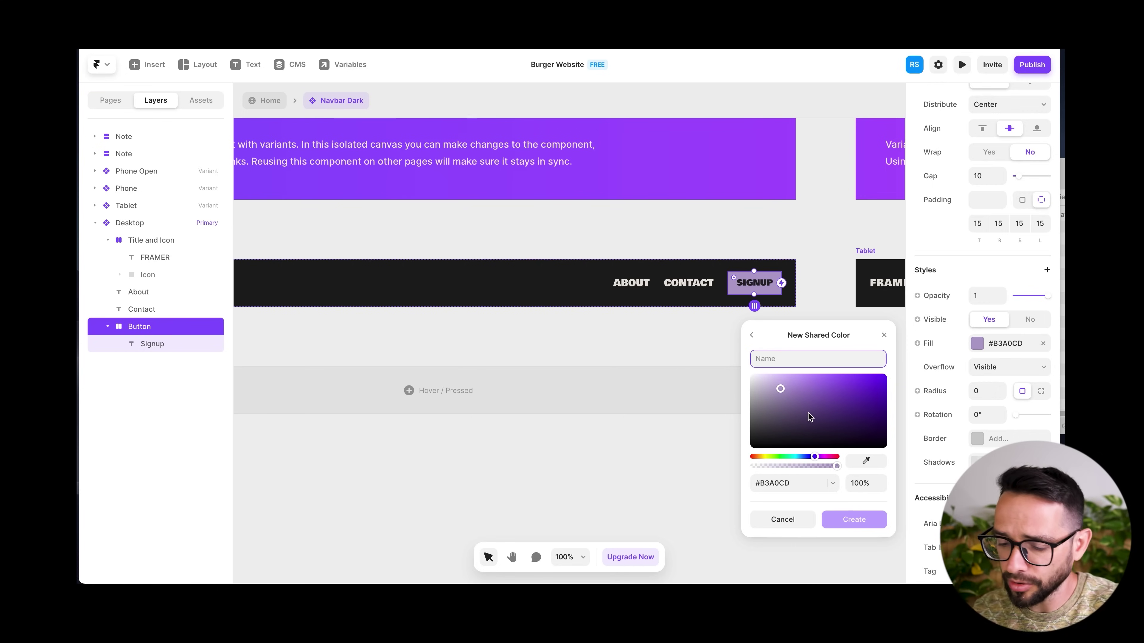
{"action": "type", "text": "Purple"}
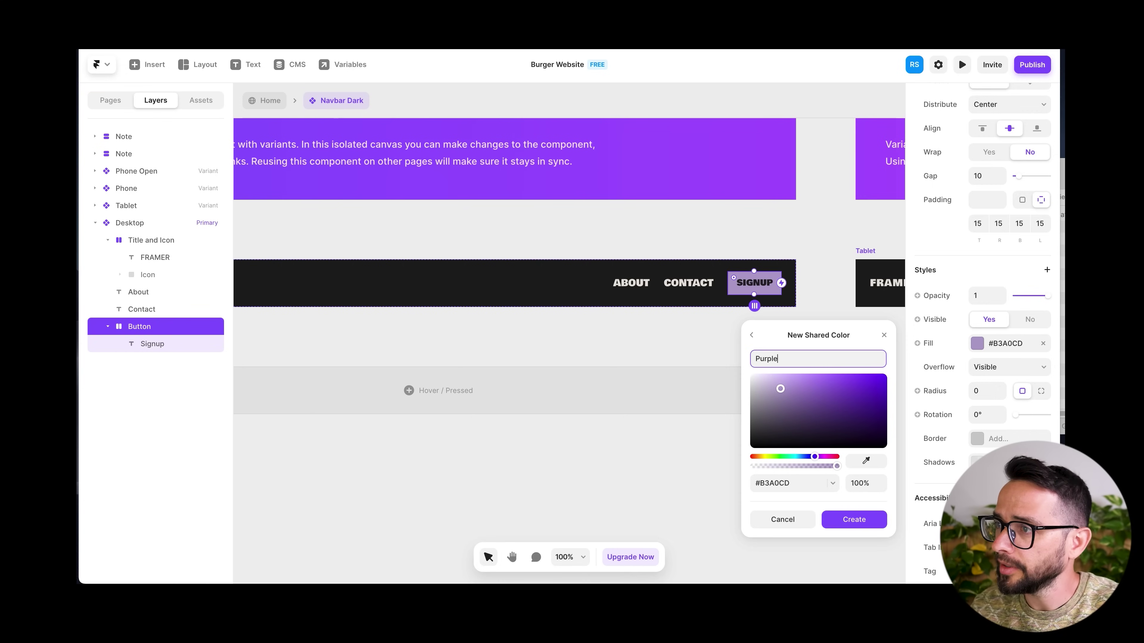
{"action": "left_click", "coordinate": [869, 521]}
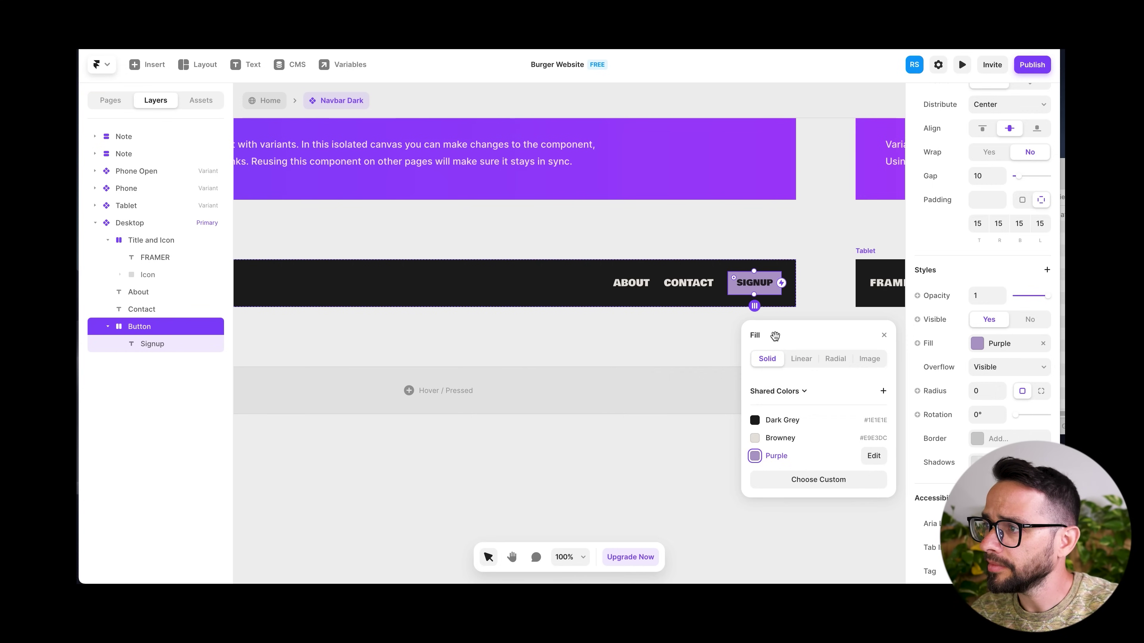
Close the fill settings, check the button styling across the navbar variants and return to the Home page
{"action": "left_click", "coordinate": [884, 334]}
{"action": "left_click", "coordinate": [721, 333]}
{"action": "key", "text": "super+minus"}
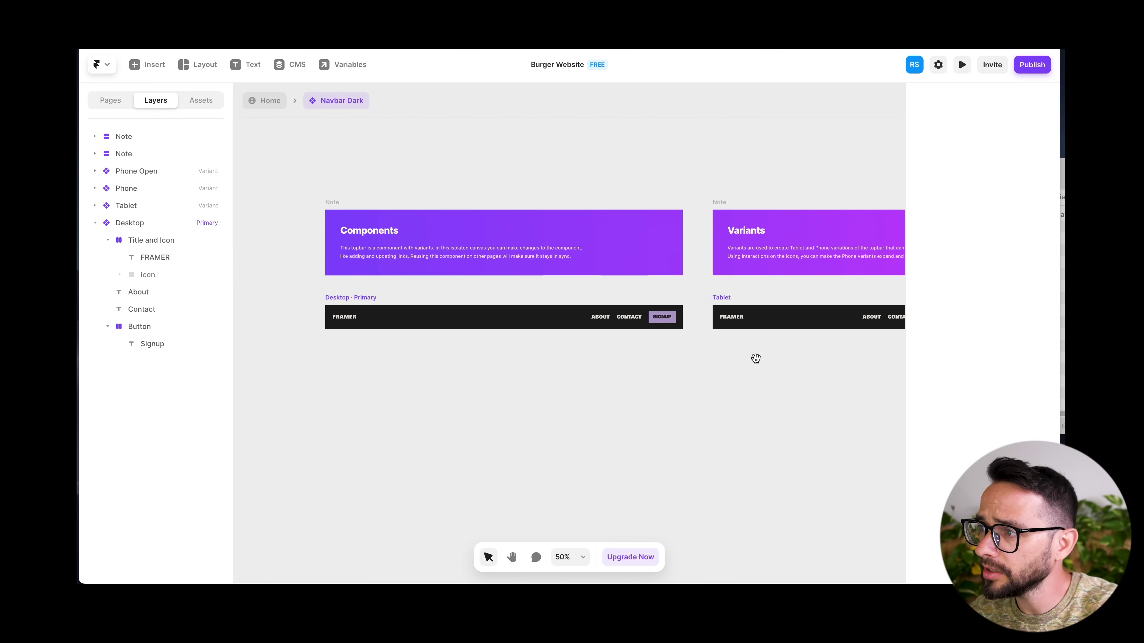
{"action": "scroll", "coordinate": [755, 358], "scroll_direction": "right", "scroll_amount": 6}
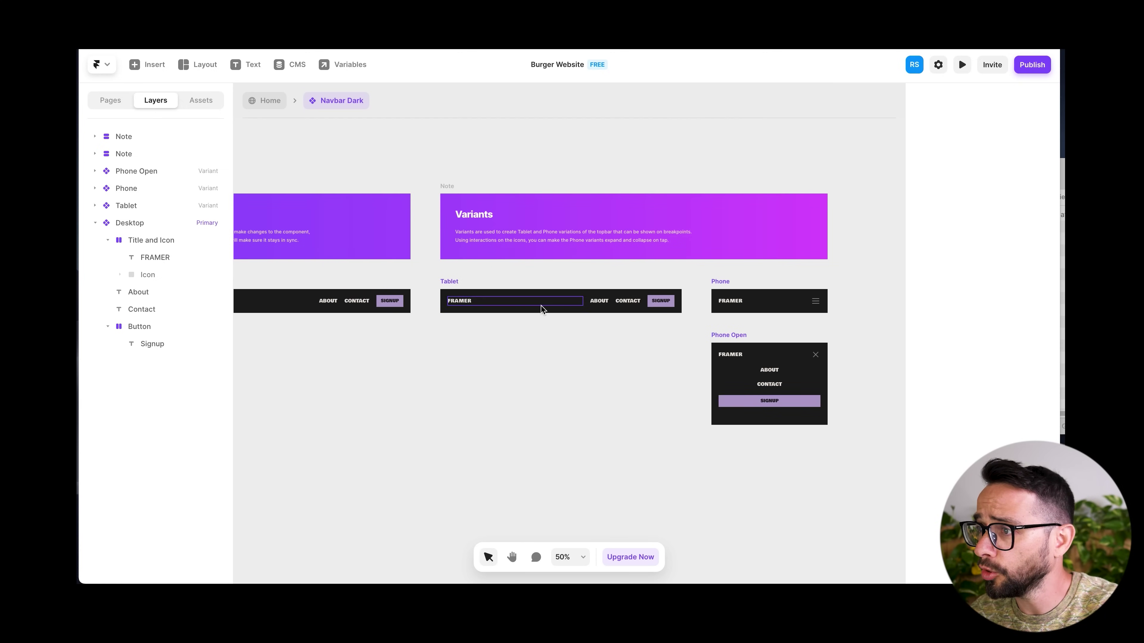
{"action": "key", "text": "space"}
{"action": "scroll", "coordinate": [516, 388], "scroll_direction": "left", "scroll_amount": 5}
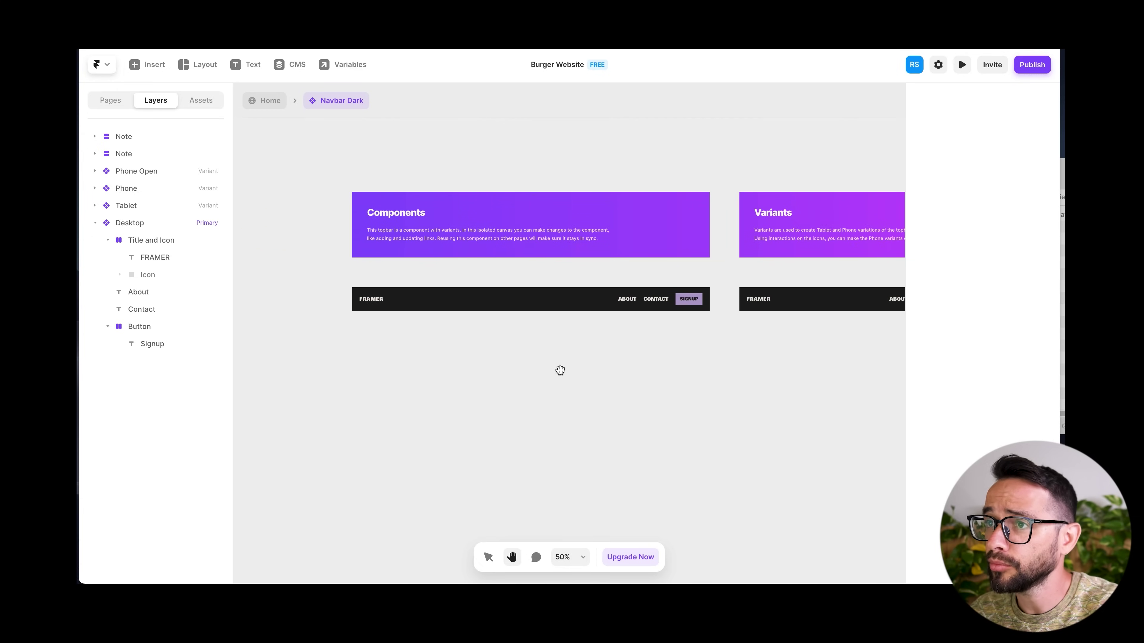
{"action": "left_click", "coordinate": [287, 108]}
{"action": "left_click", "coordinate": [347, 191]}
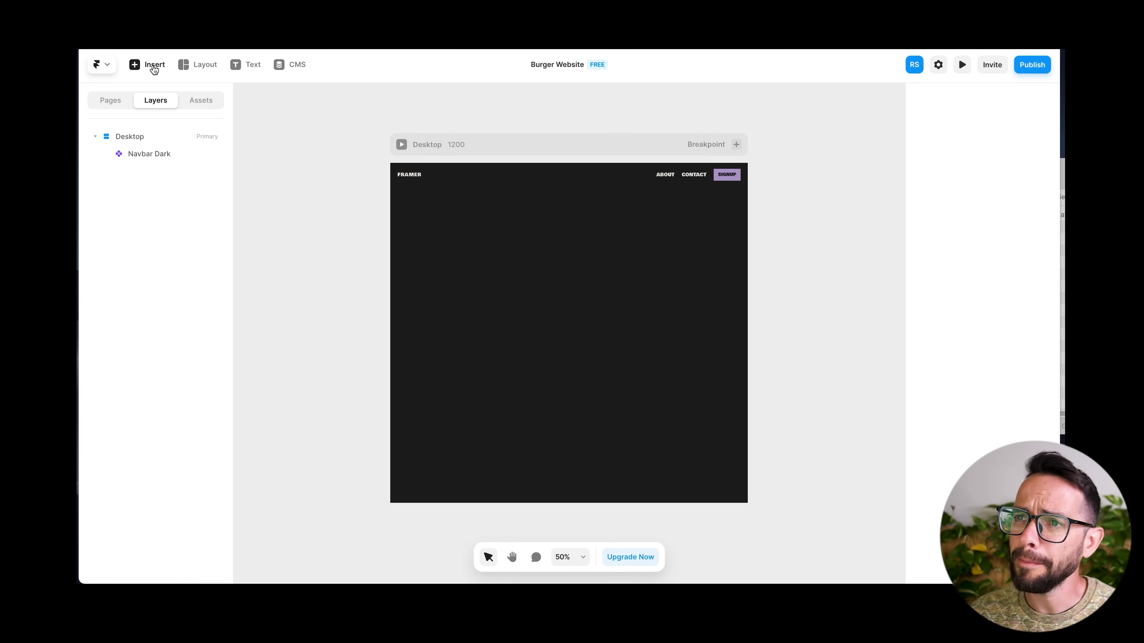
Insert a Rows layout directly below the navbar on the Desktop page, about 1192 wide and 786 high
{"action": "left_click", "coordinate": [203, 64]}
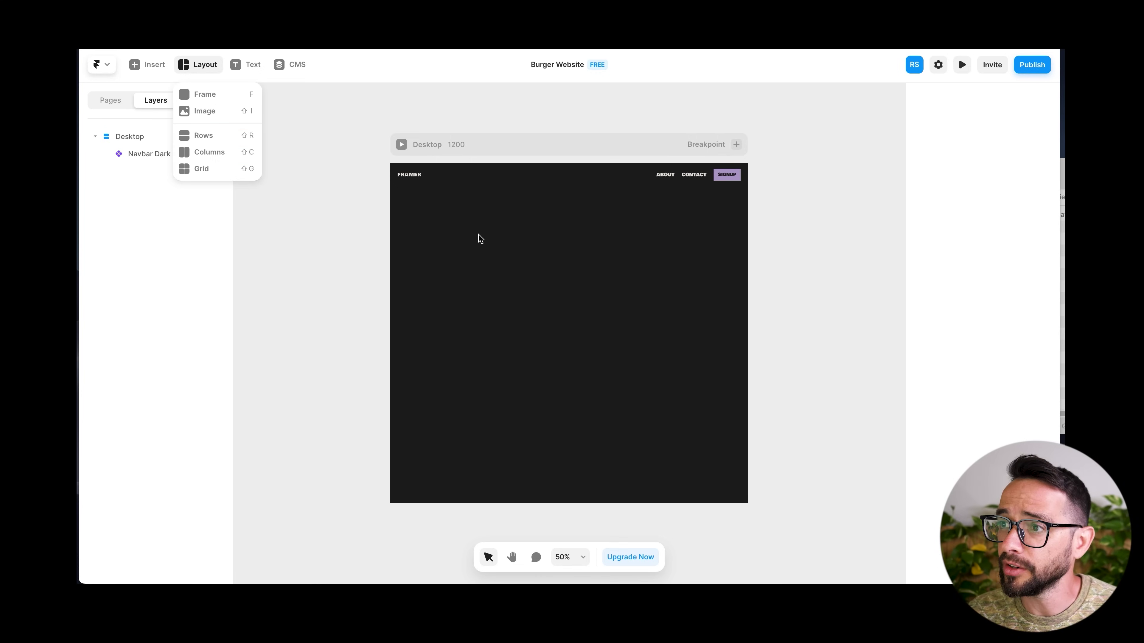
{"action": "key", "text": "Escape"}
{"action": "left_click", "coordinate": [198, 64]}
{"action": "left_click", "coordinate": [205, 134]}
{"action": "left_click_drag", "start_coordinate": [398, 199], "coordinate": [755, 432]}
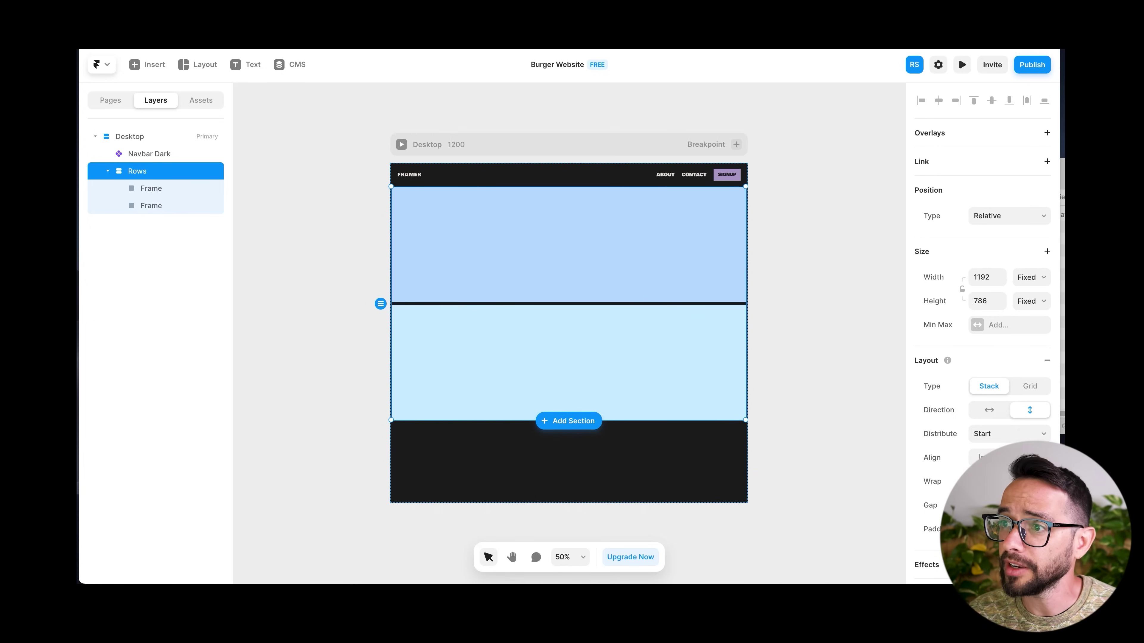
Duplicate the darker blue frame inside Rows and order the three frames so the light blue one sits in the middle
{"action": "left_click", "coordinate": [151, 188]}
{"action": "left_click", "coordinate": [148, 206]}
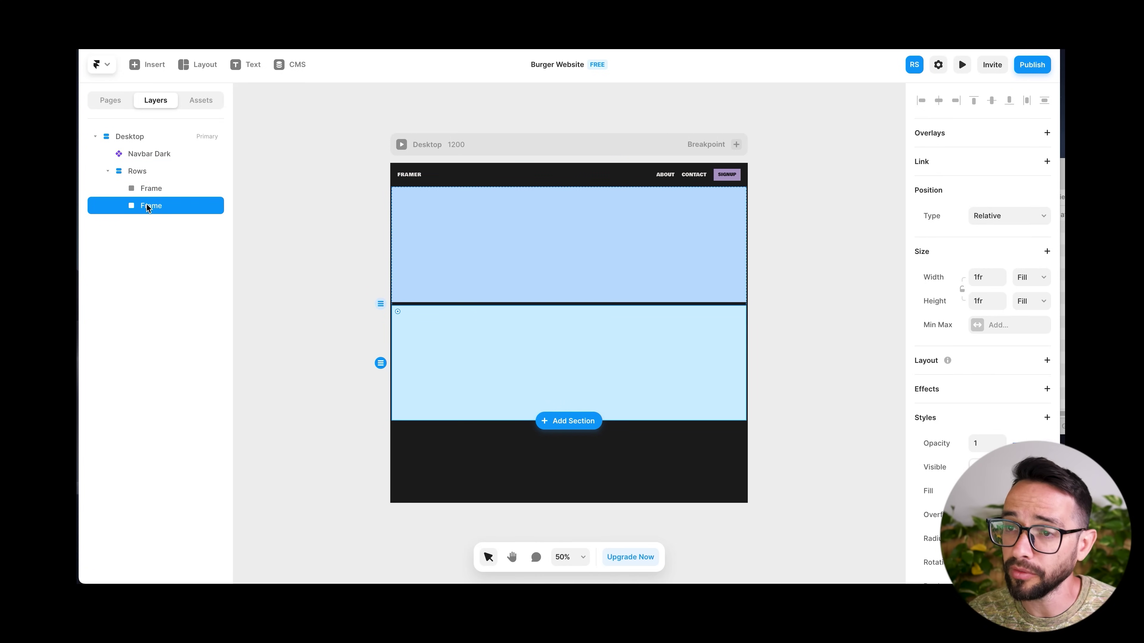
{"action": "left_click_drag", "start_coordinate": [151, 189], "coordinate": [153, 225]}
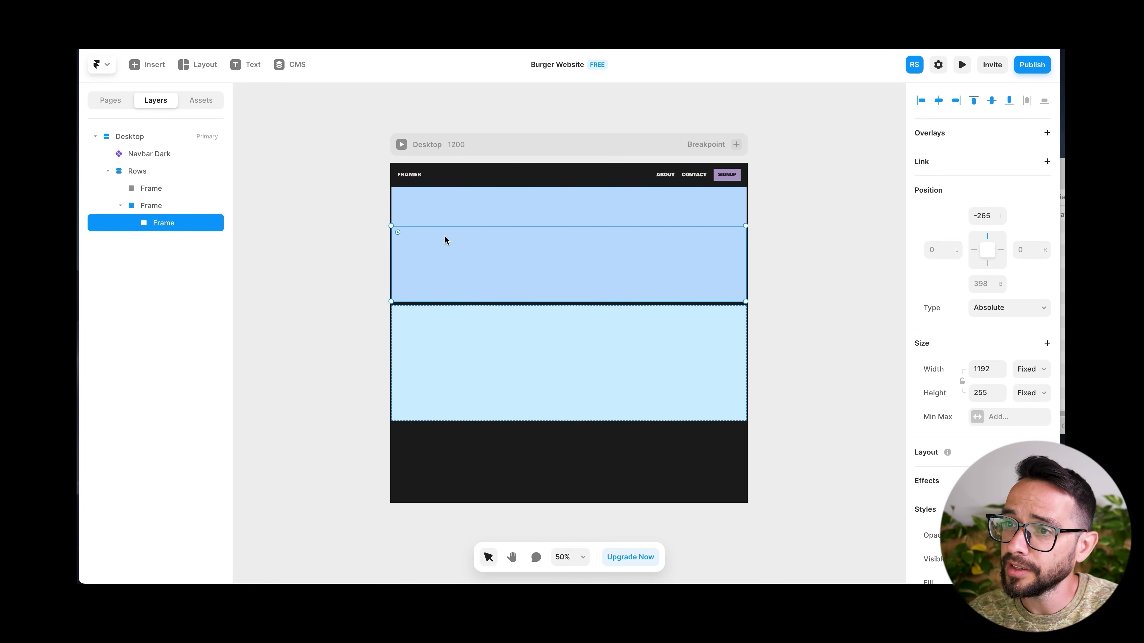
{"action": "left_click", "coordinate": [397, 376]}
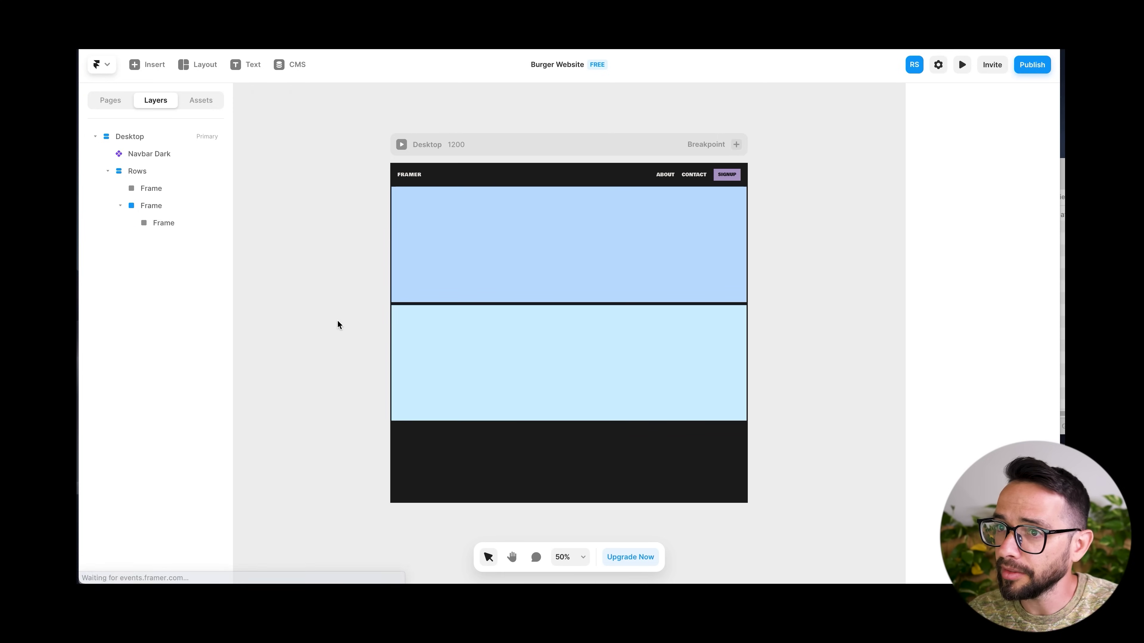
{"action": "key", "text": "ctrl+z"}
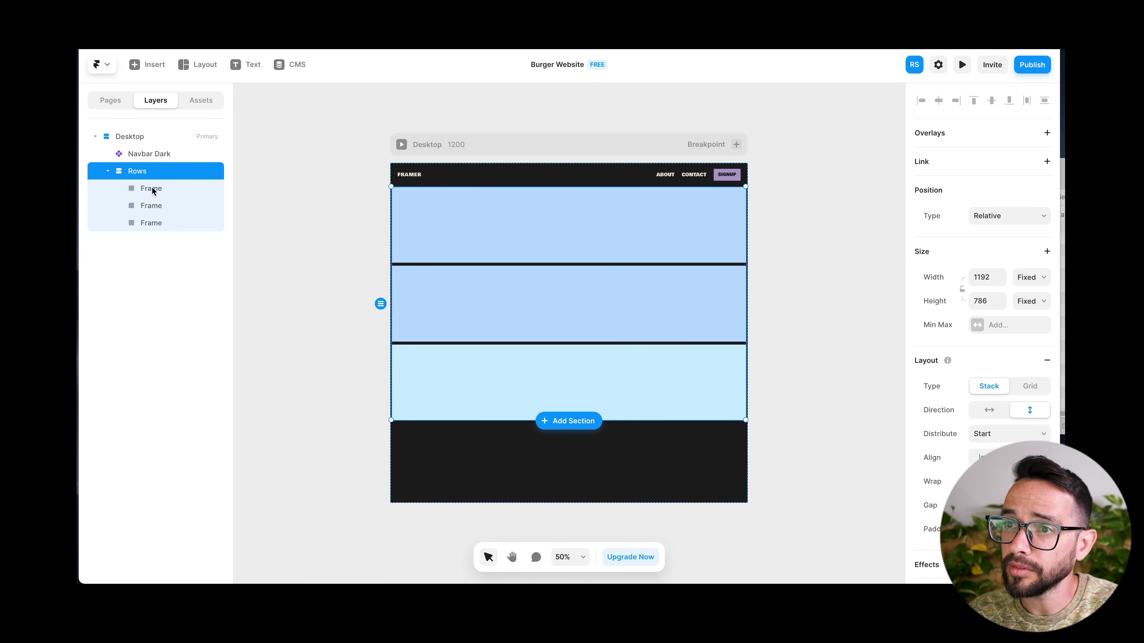
{"action": "left_click_drag", "start_coordinate": [168, 205], "coordinate": [165, 228]}
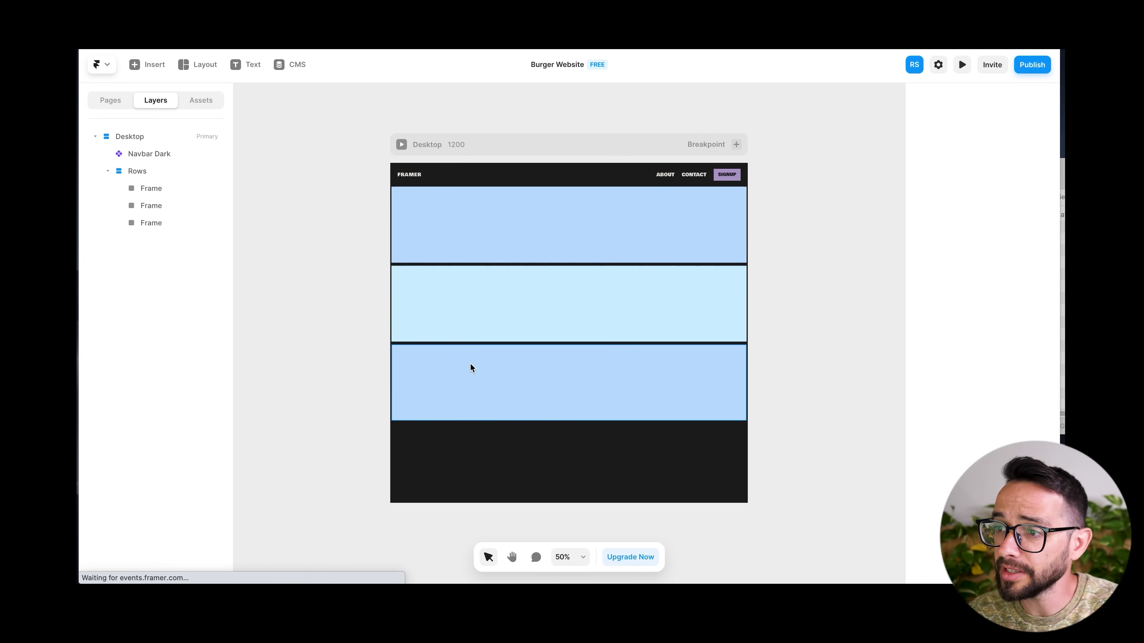
Stretch the Rows stack to the page's lower edge, about 1064 high, trying the horizontal direction but keeping it vertical
{"action": "left_click", "coordinate": [139, 176]}
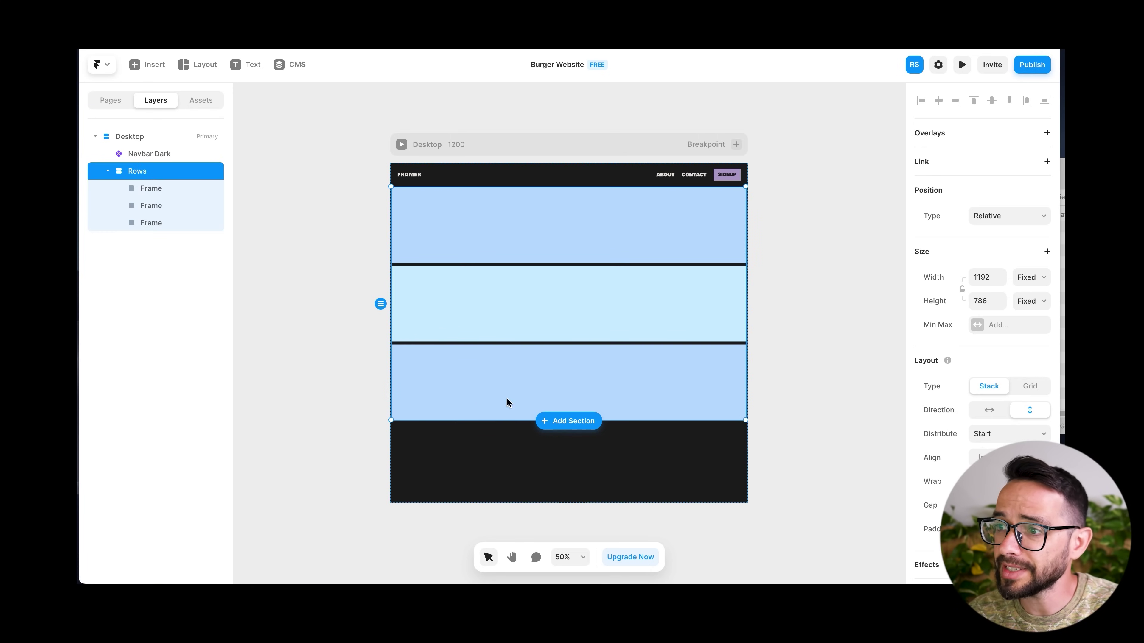
{"action": "left_click_drag", "start_coordinate": [517, 420], "coordinate": [516, 504]}
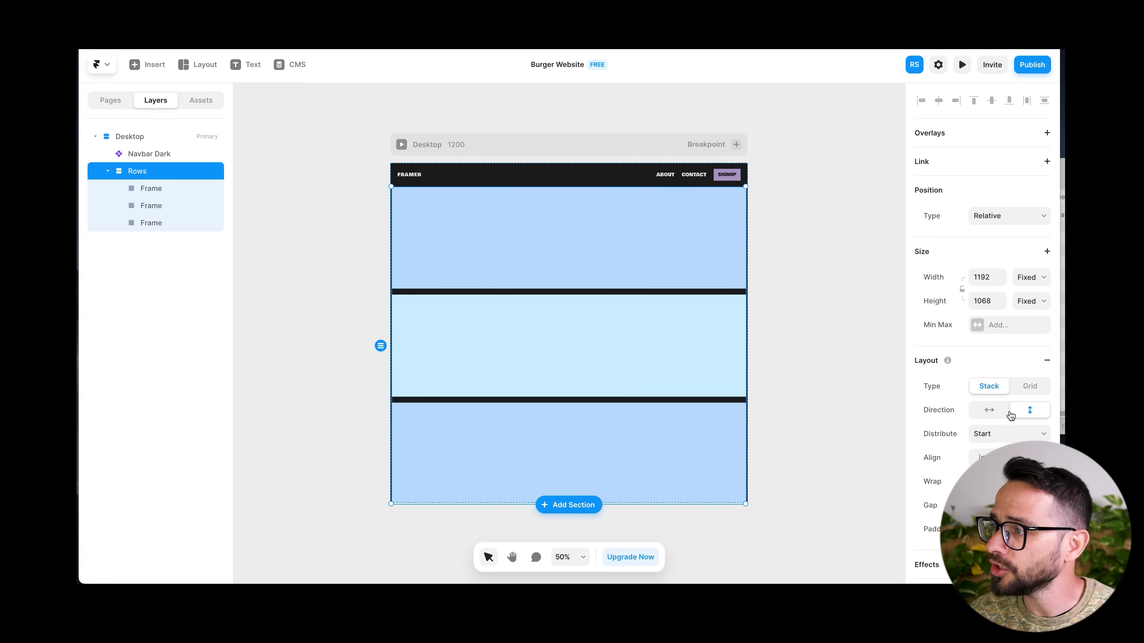
{"action": "left_click", "coordinate": [987, 411]}
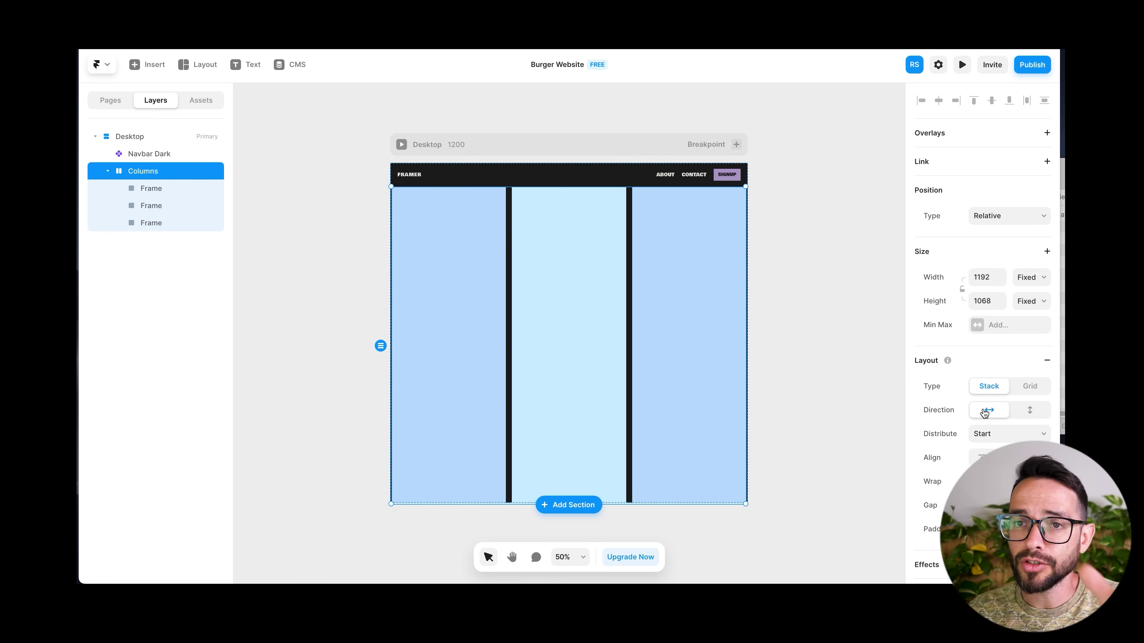
{"action": "left_click", "coordinate": [1032, 412]}
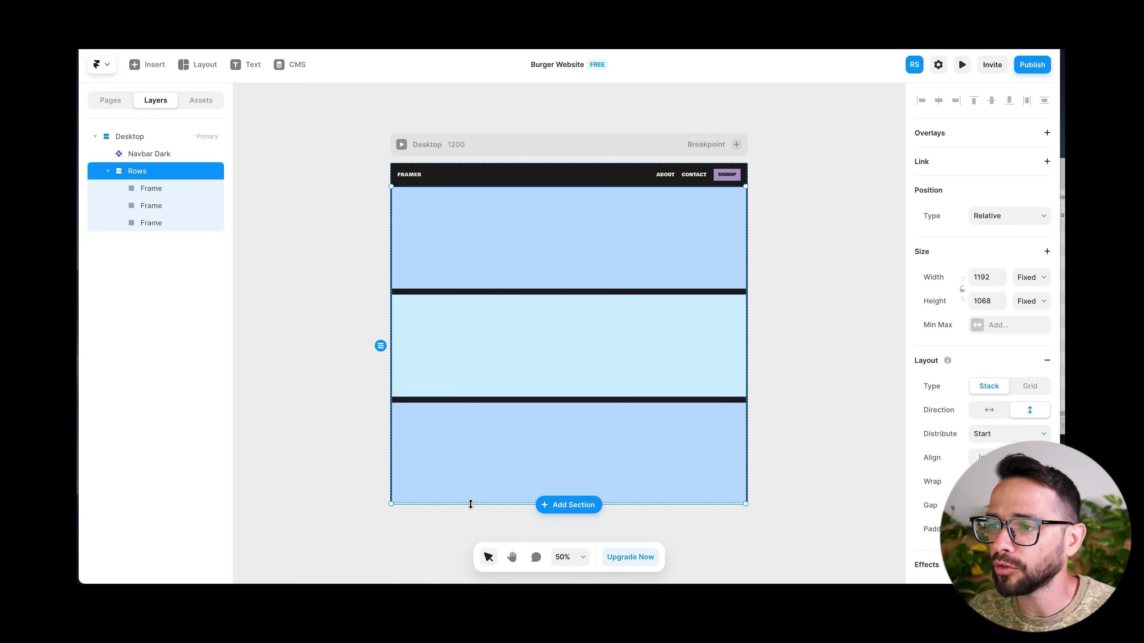
{"action": "left_click_drag", "start_coordinate": [462, 503], "coordinate": [461, 503]}
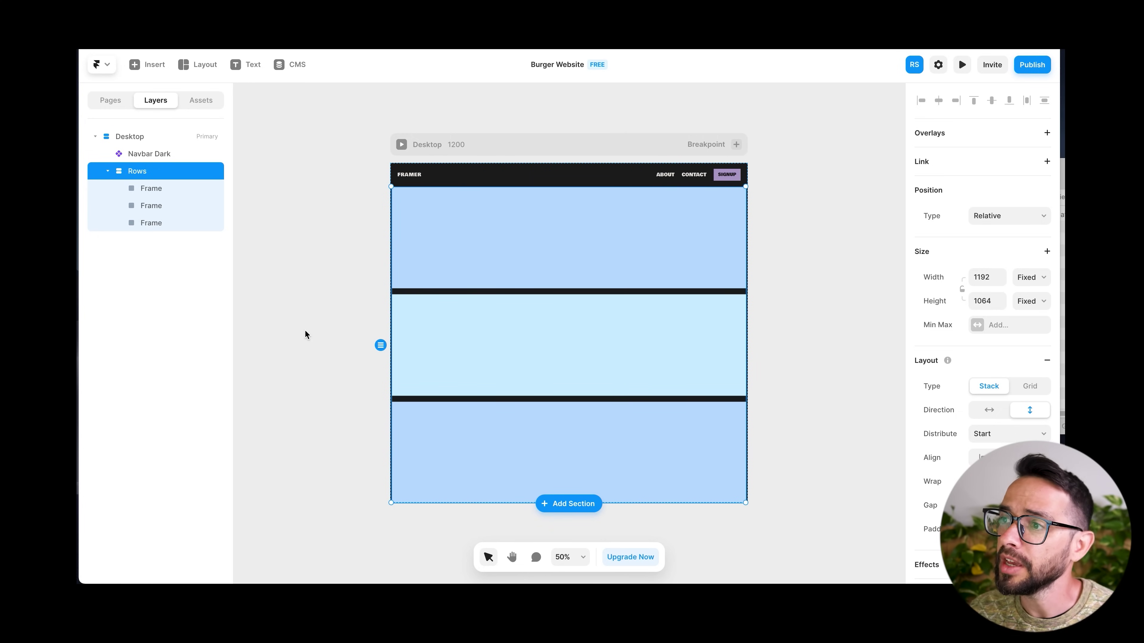
Rename the three frames inside Rows, in order, as Hero Text, Hero Image and Hero Info
{"action": "left_click", "coordinate": [166, 187]}
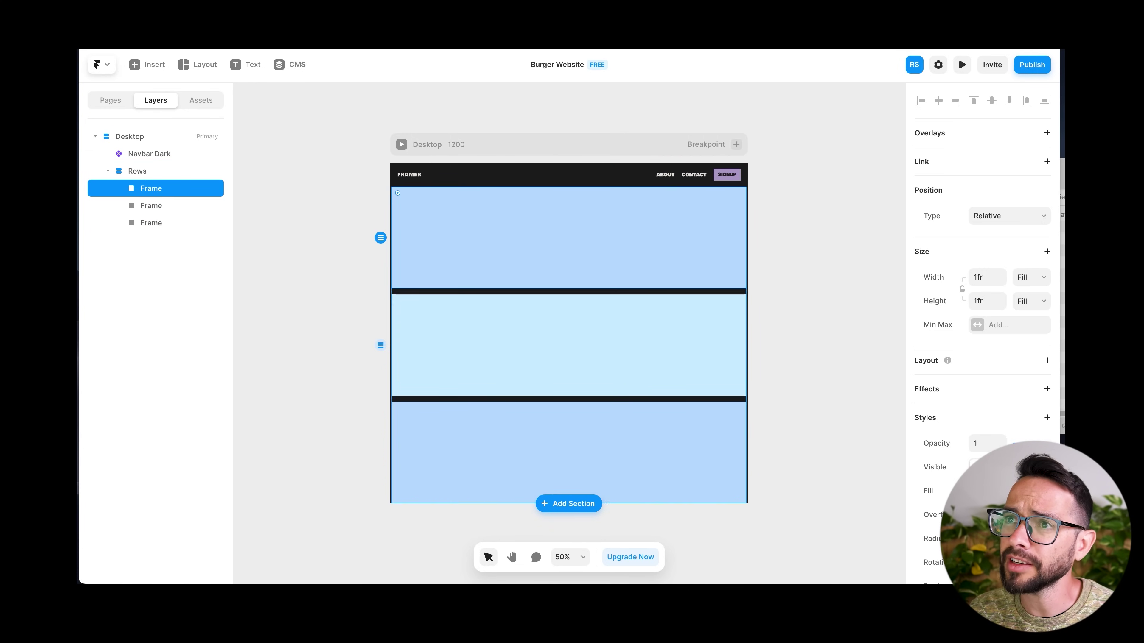
{"action": "double_click", "coordinate": [143, 189]}
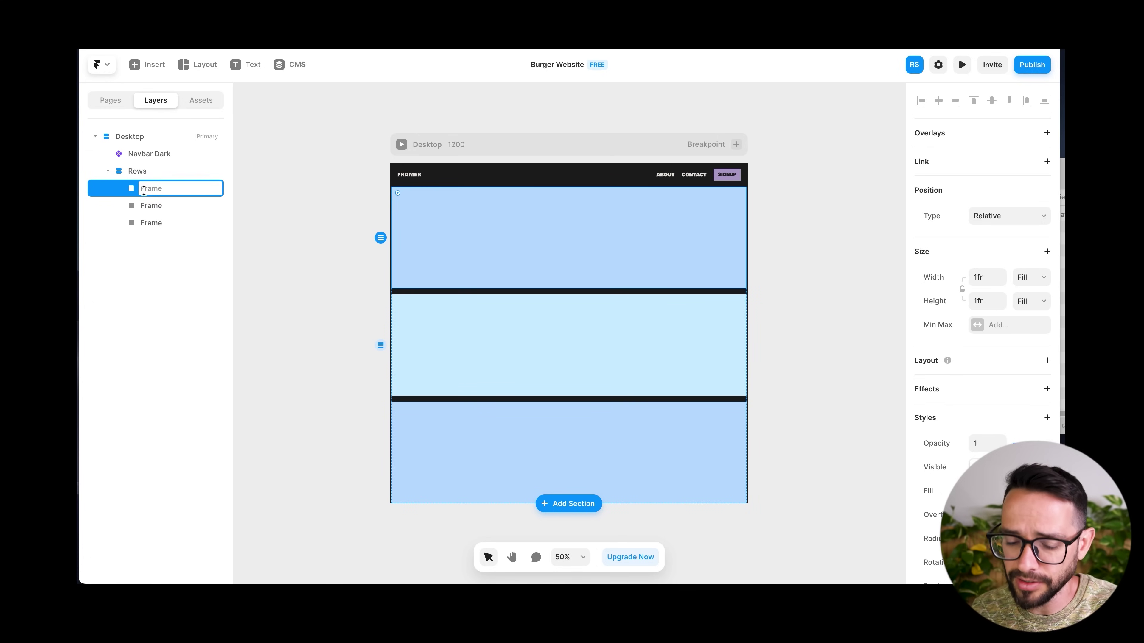
{"action": "type", "text": "Heo"}
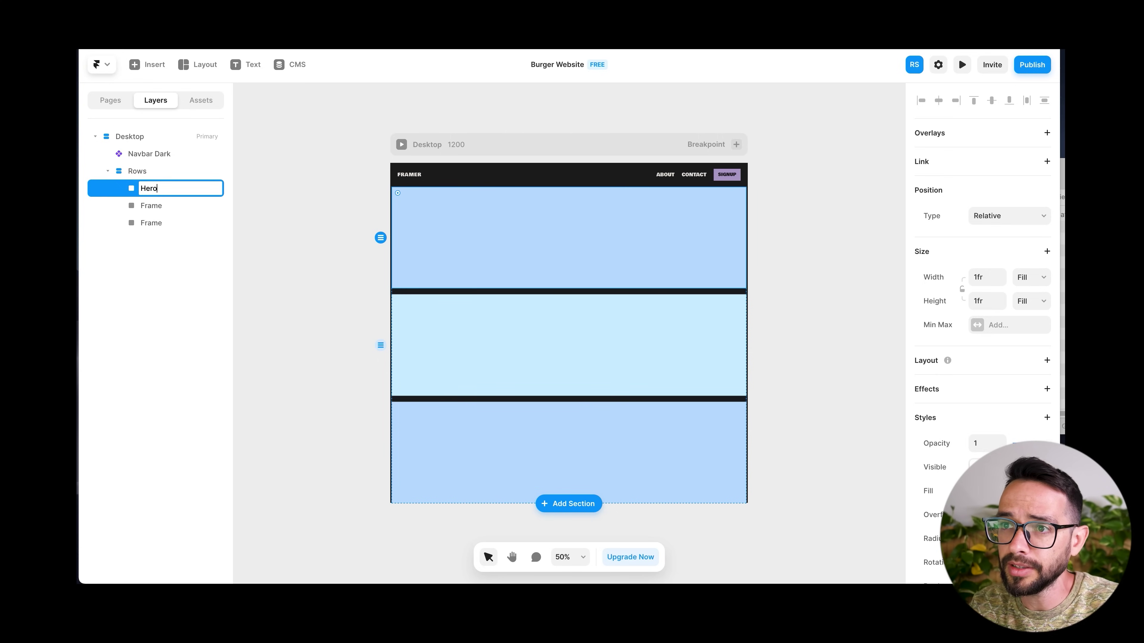
{"action": "key", "text": "Return"}
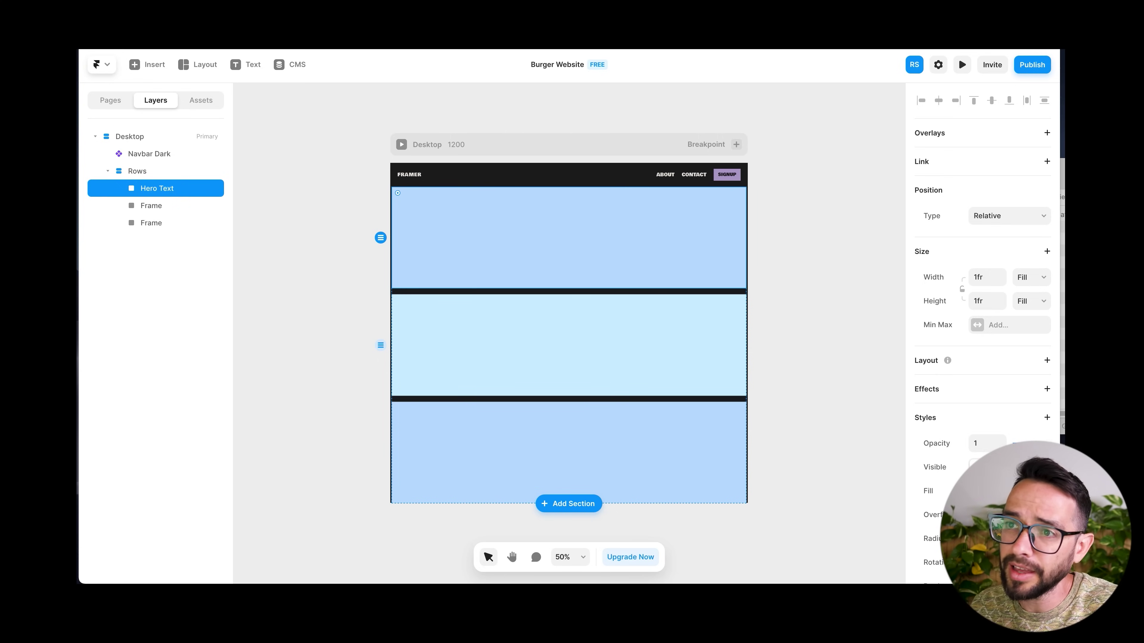
{"action": "double_click", "coordinate": [113, 206]}
{"action": "type", "text": "Hero Image"}
{"action": "key", "text": "Return"}
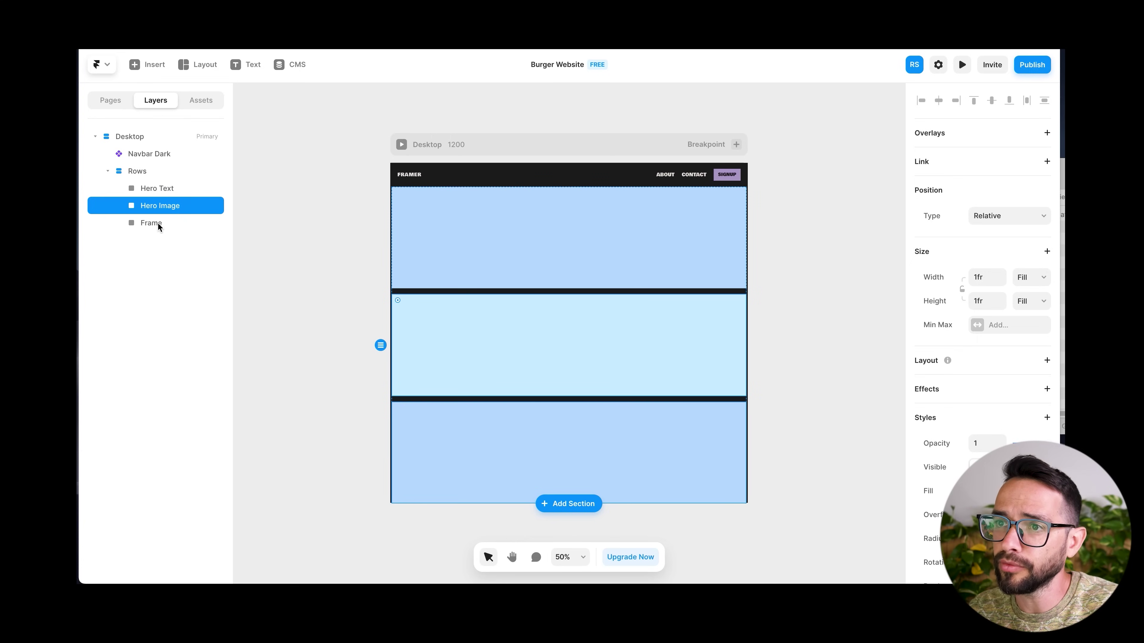
{"action": "double_click", "coordinate": [153, 224]}
{"action": "type", "text": "Hero Info"}
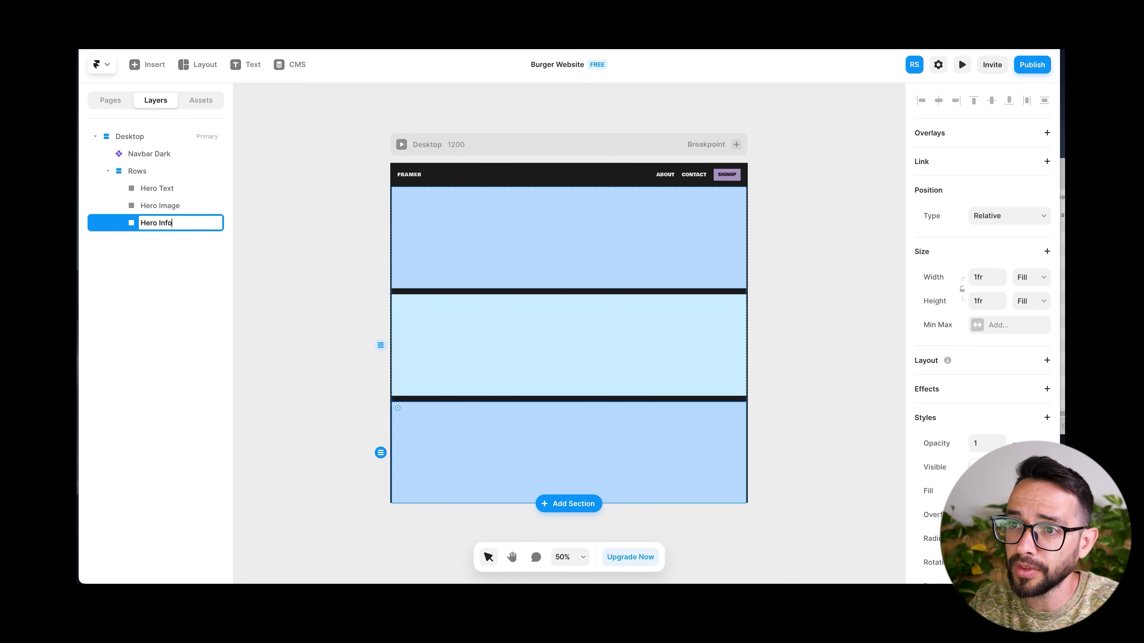
{"action": "key", "text": "Return"}
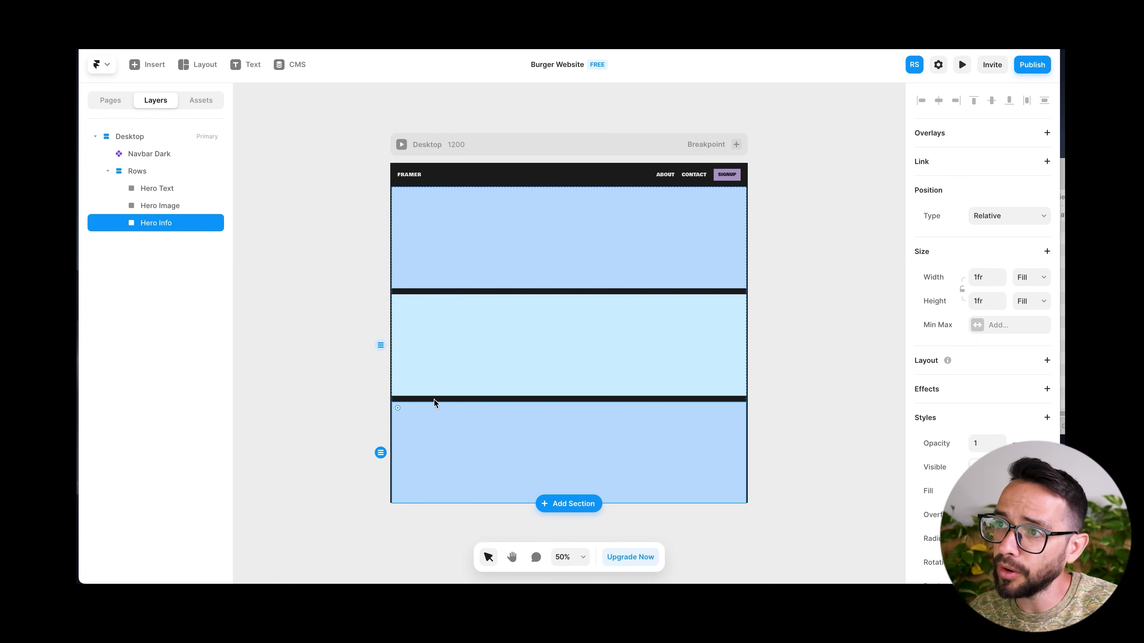
Widen the Rows stack to the page's side edges and set its width to 100%
{"action": "left_click", "coordinate": [342, 233]}
{"action": "left_click", "coordinate": [488, 230]}
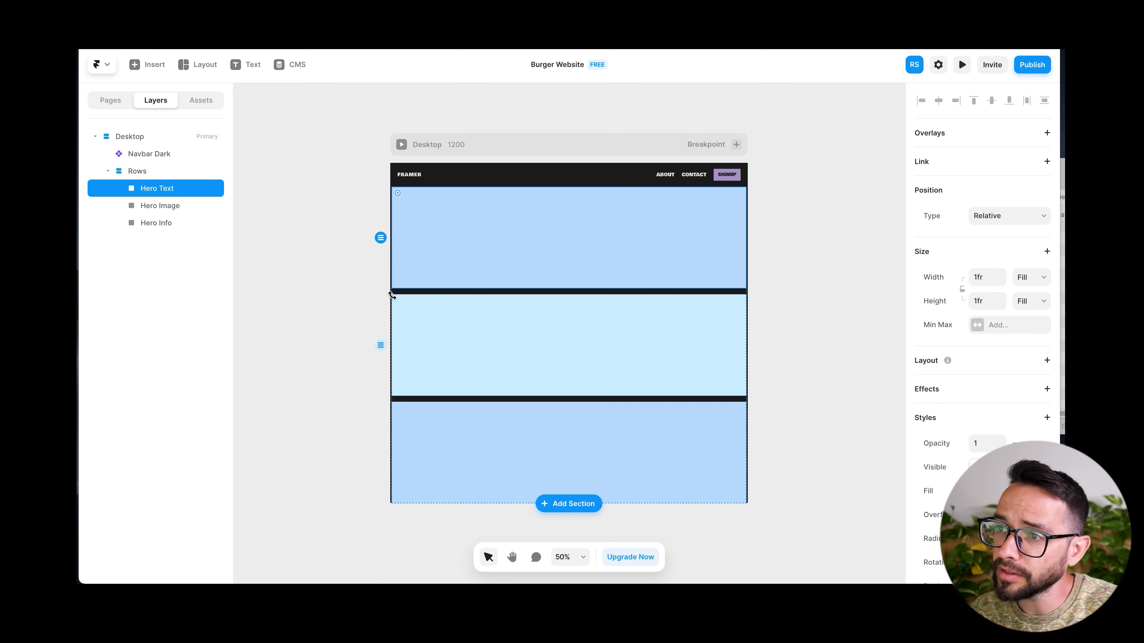
{"action": "key", "text": "Escape"}
{"action": "mouse_move", "coordinate": [391, 259]}
{"action": "left_mouse_down"}
{"action": "mouse_move", "coordinate": [375, 258]}
{"action": "mouse_move", "coordinate": [389, 261]}
{"action": "left_mouse_up"}
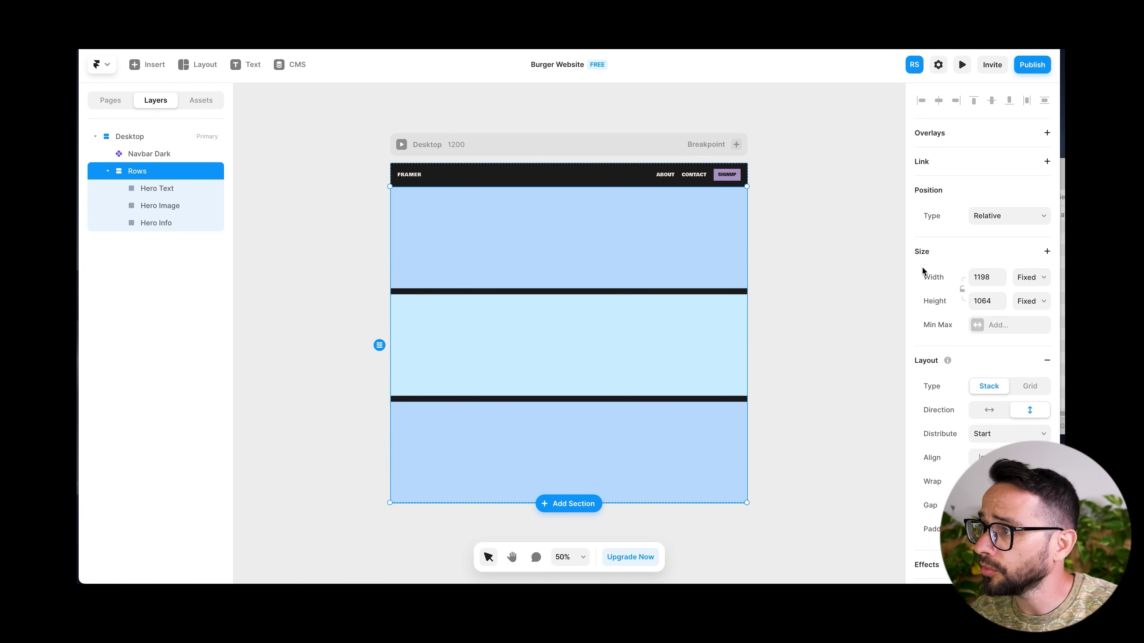
{"action": "left_click", "coordinate": [979, 277]}
{"action": "type", "text": "100"}
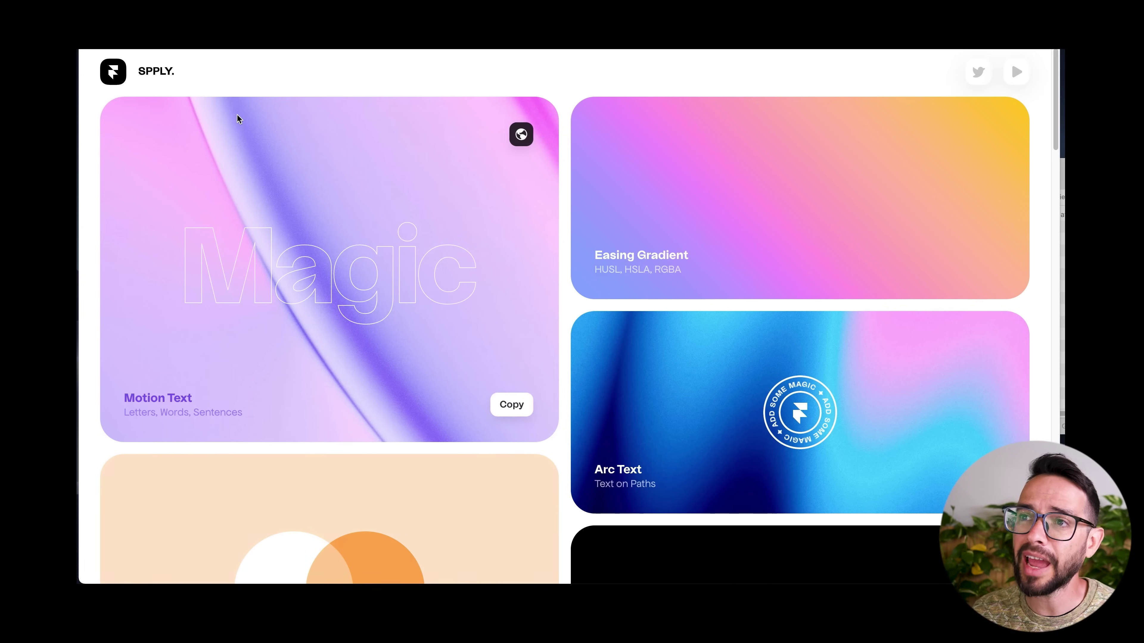
Browse the component cards on the SPPLY website and copy the Motion Text component
{"action": "mouse_move", "coordinate": [488, 209]}
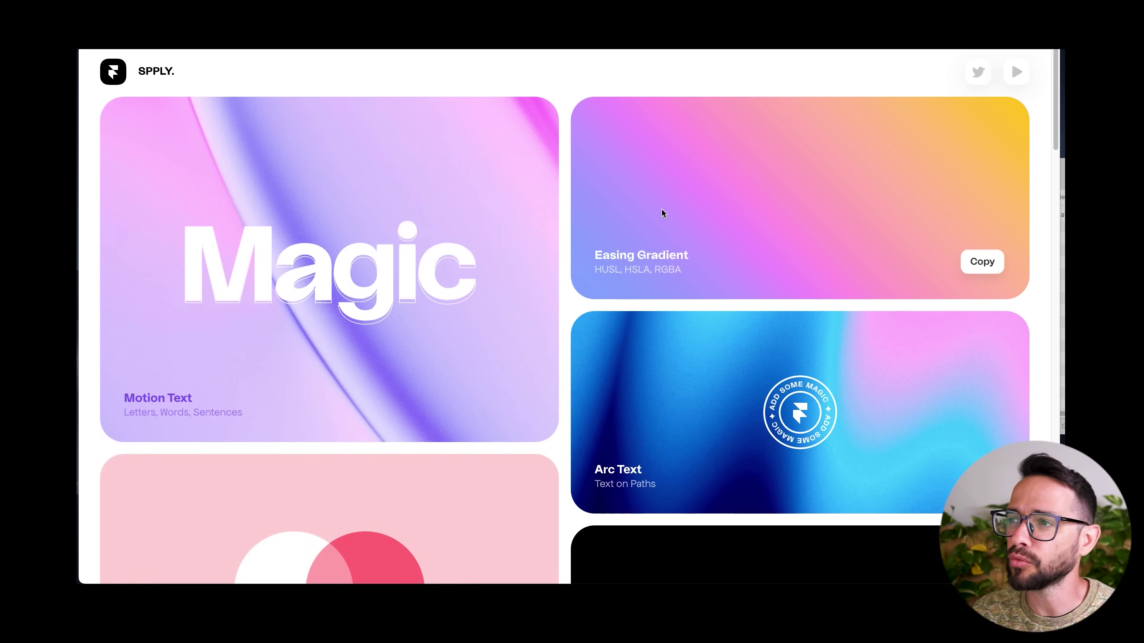
{"action": "scroll", "coordinate": [663, 214], "scroll_direction": "down", "scroll_amount": 5}
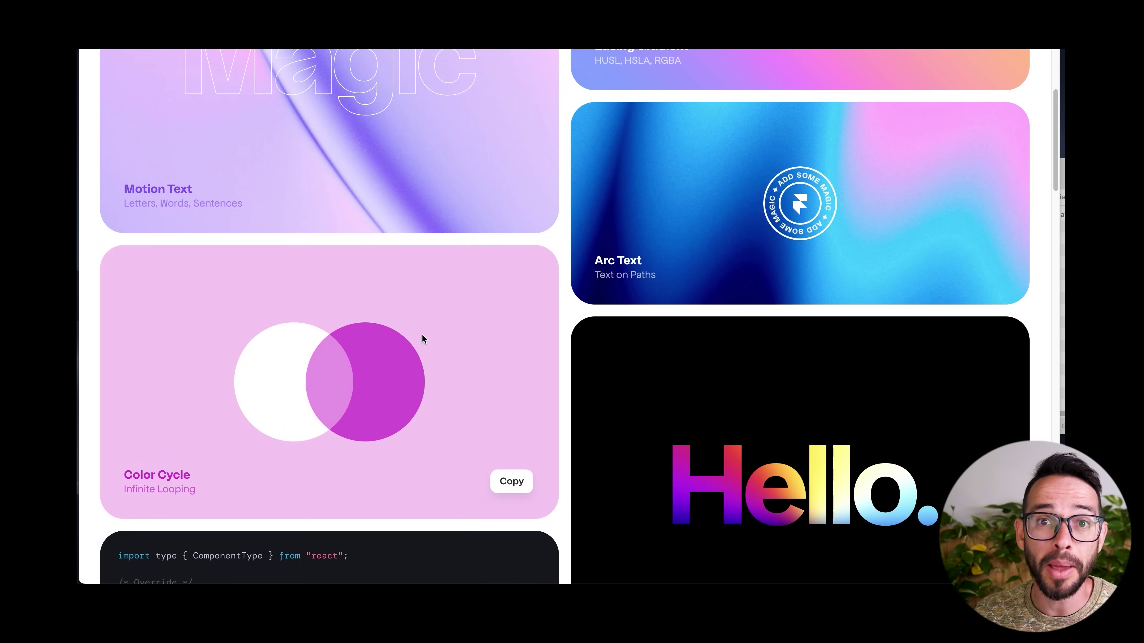
{"action": "scroll", "coordinate": [624, 321], "scroll_direction": "down", "scroll_amount": 8}
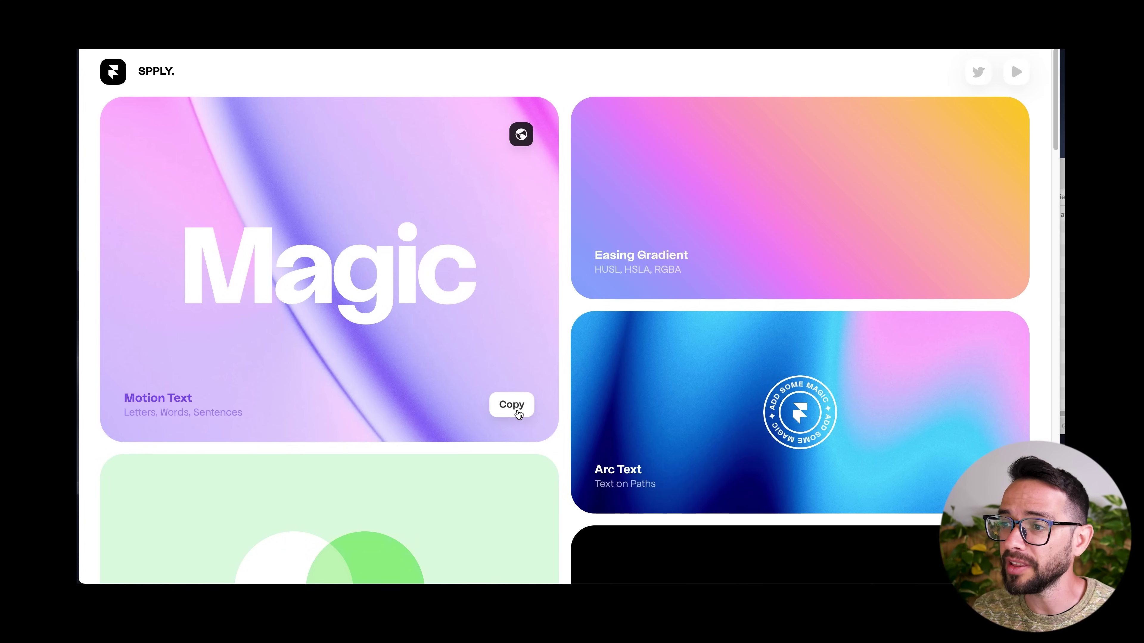
{"action": "left_click", "coordinate": [517, 407]}
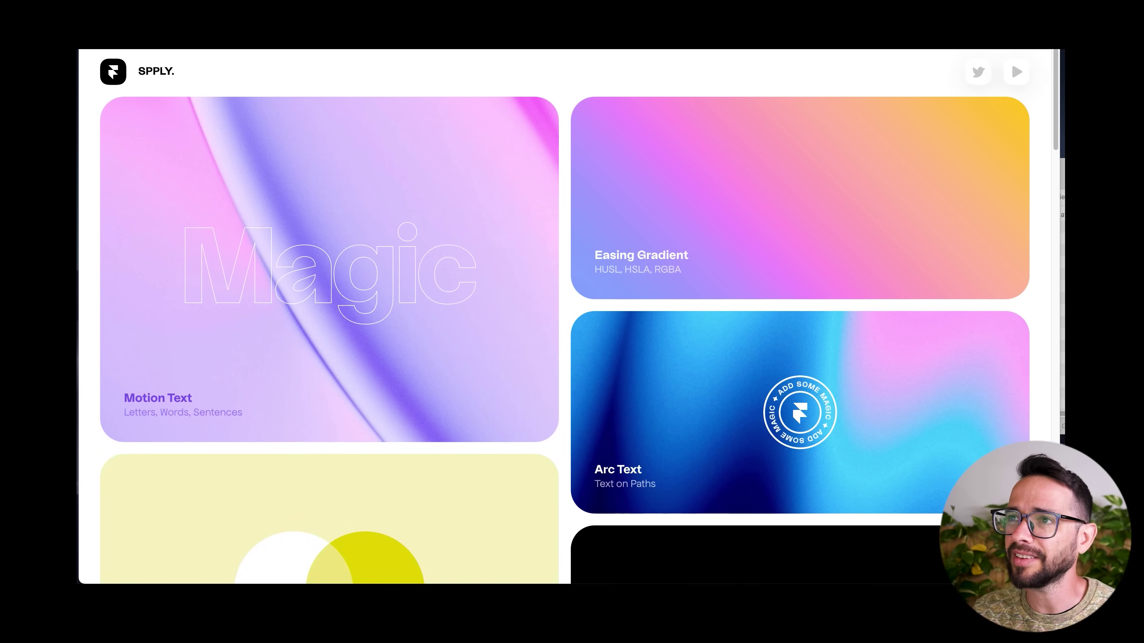
Back in Framer, paste the Motion Text component into the Hero Text frame and move it near the frame's center
{"action": "key", "text": "super+Tab"}
{"action": "left_click", "coordinate": [149, 191]}
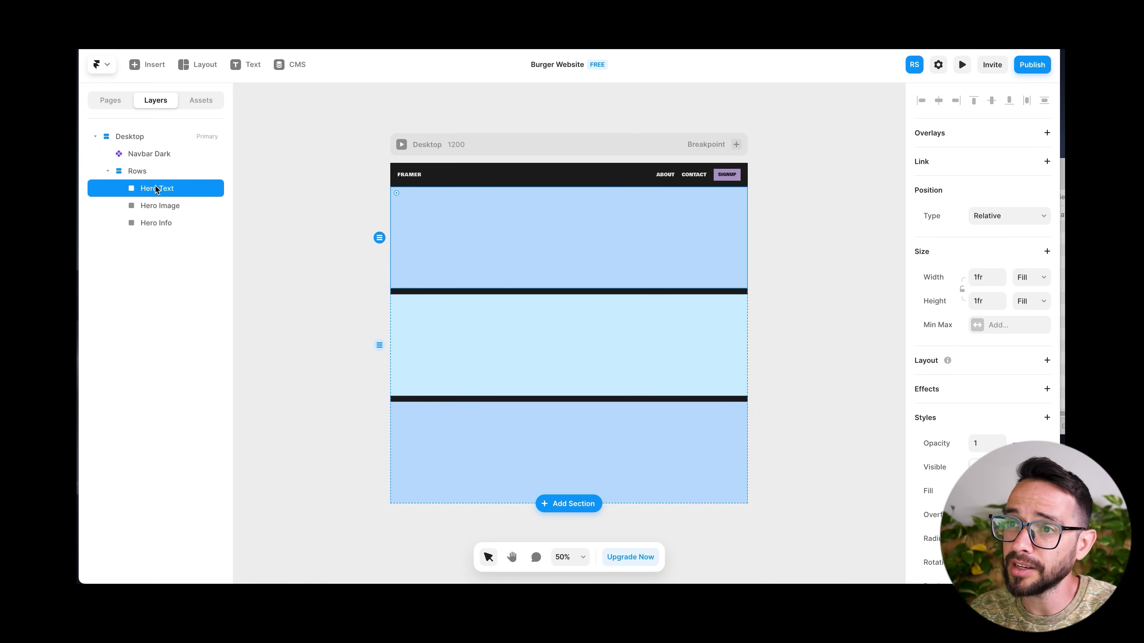
{"action": "key", "text": "super+v"}
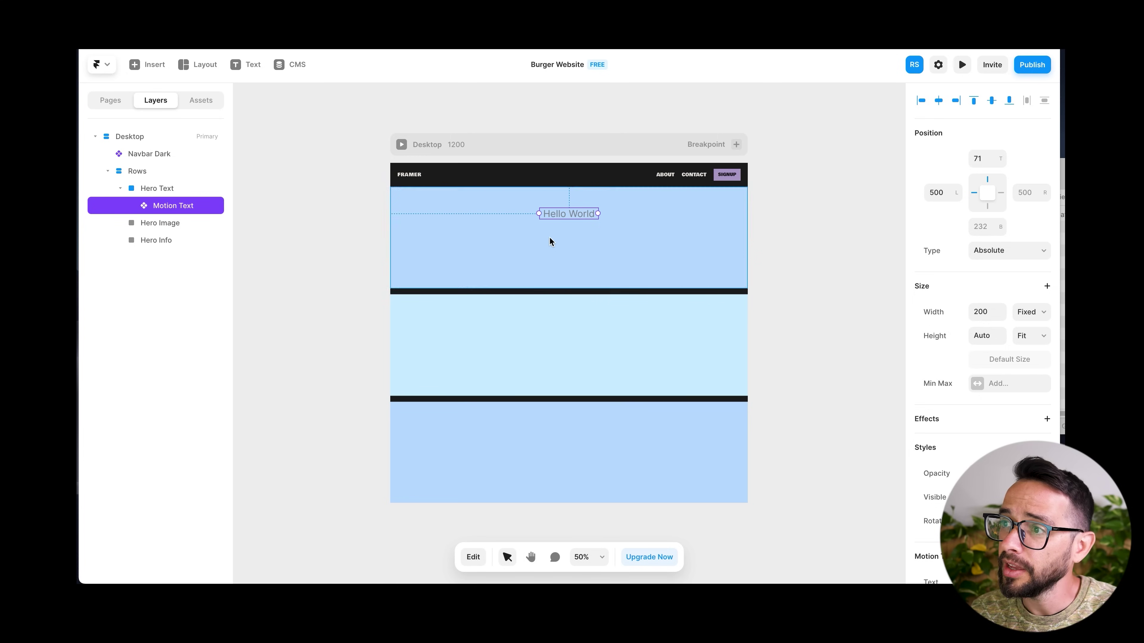
{"action": "left_click_drag", "start_coordinate": [574, 218], "coordinate": [567, 243]}
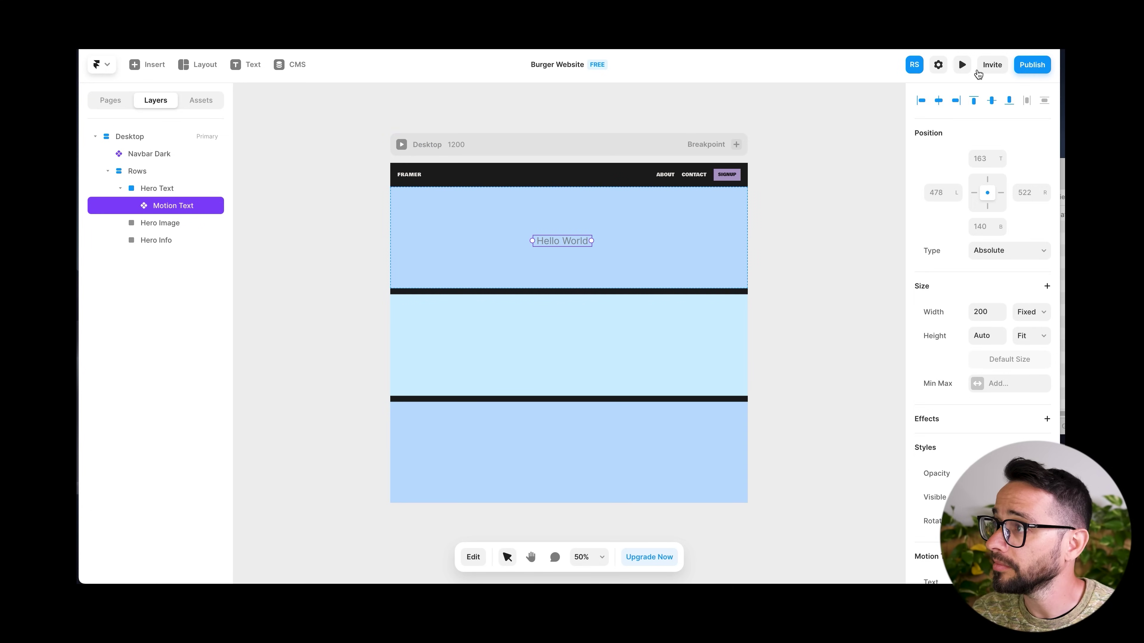
Preview the page and reload the preview to check the Motion Text animation
{"action": "left_click", "coordinate": [961, 64]}
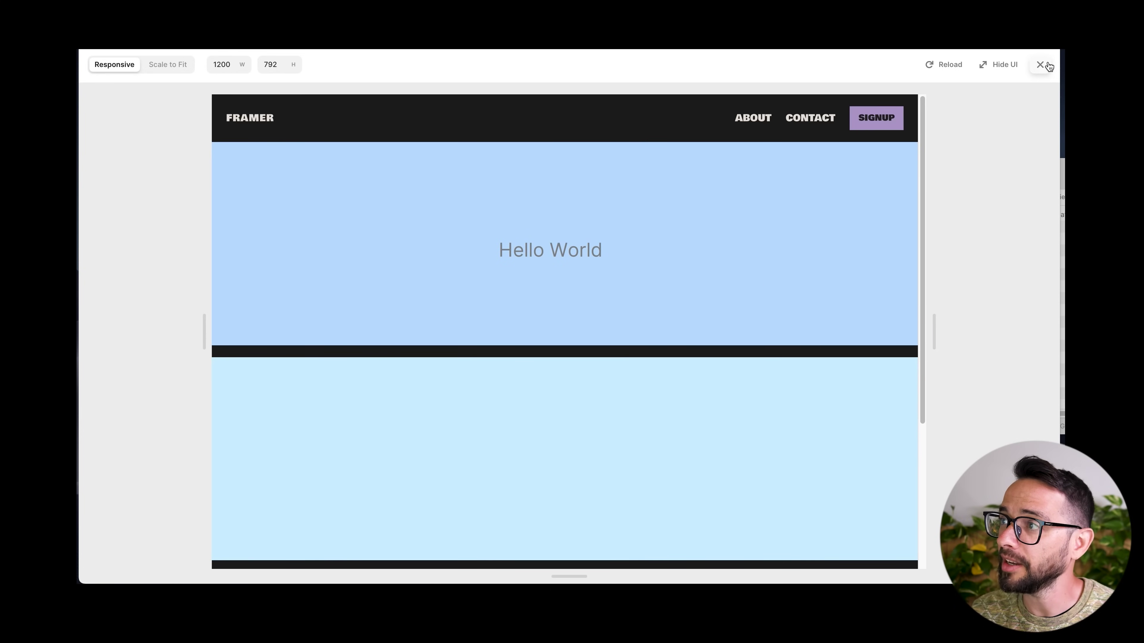
{"action": "left_click", "coordinate": [948, 64]}
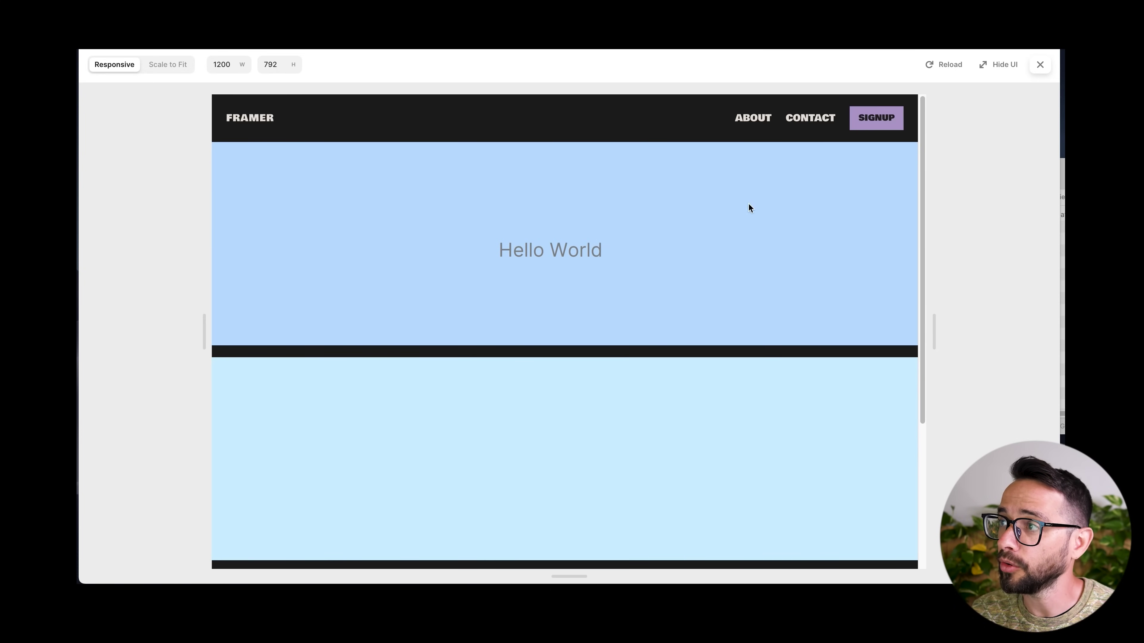
Close the preview, copy the hero headline from the Figma design, and replace the Motion Text content in Framer with "NEW YORK'S FAVORITE ORGANIC HAMBURGER JOINT"
{"action": "left_click", "coordinate": [1038, 64]}
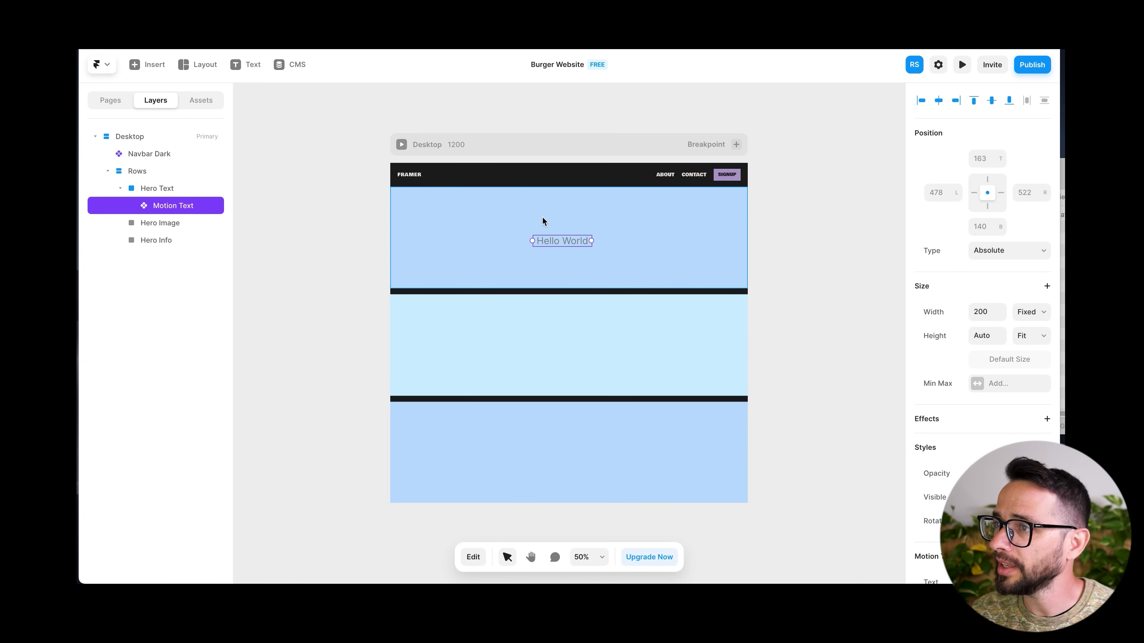
{"action": "scroll", "coordinate": [966, 323], "scroll_direction": "down", "scroll_amount": 10}
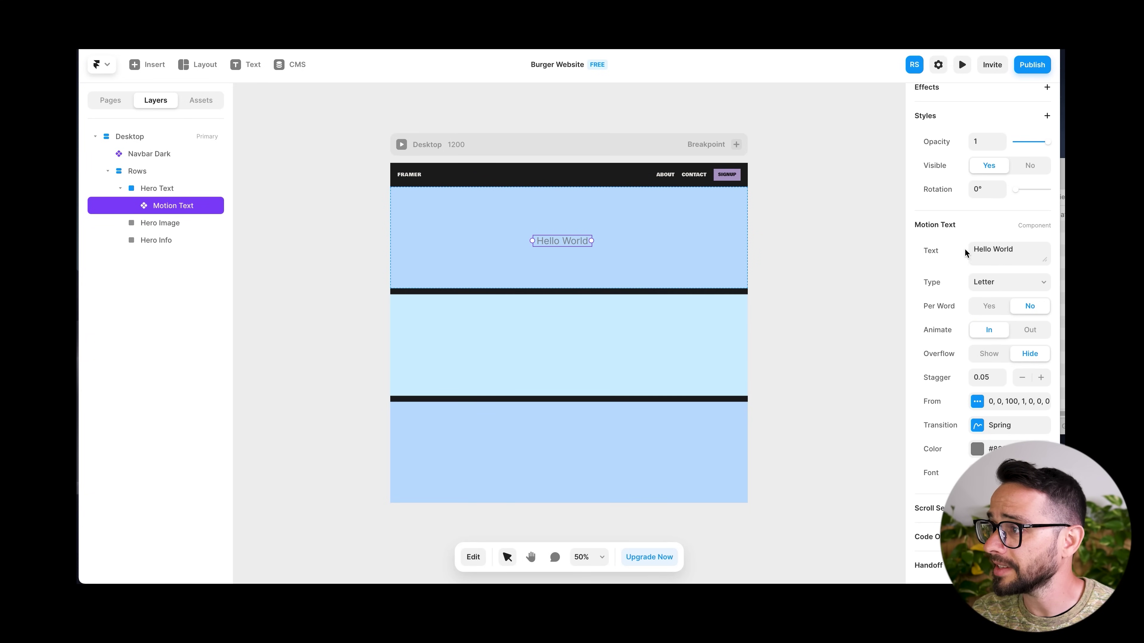
{"action": "left_click", "coordinate": [975, 285]}
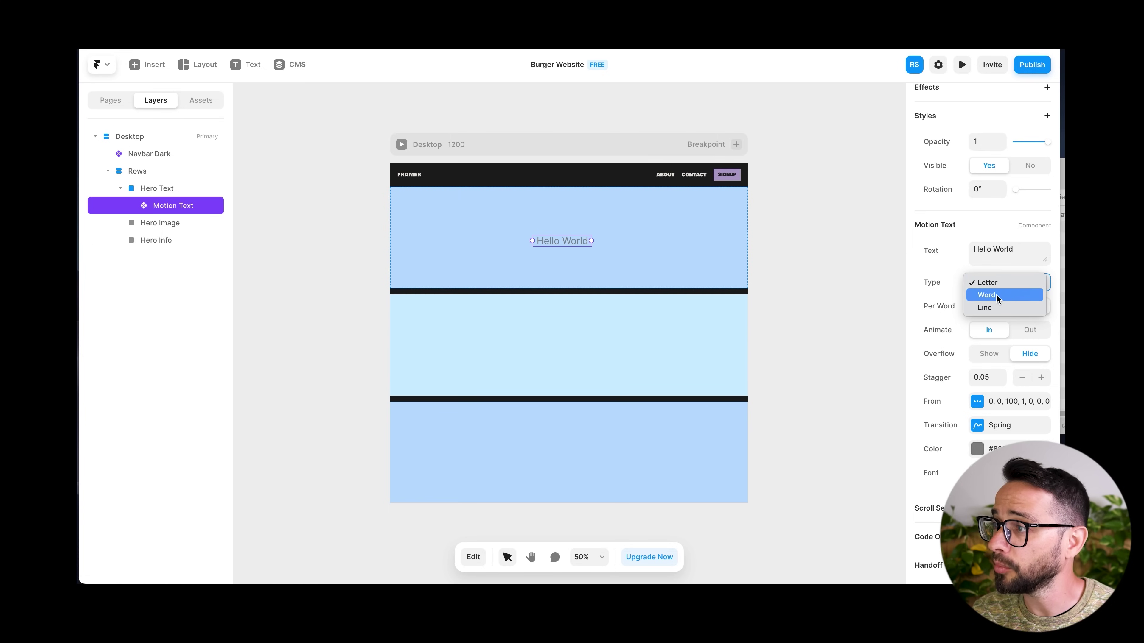
{"action": "left_click", "coordinate": [942, 281]}
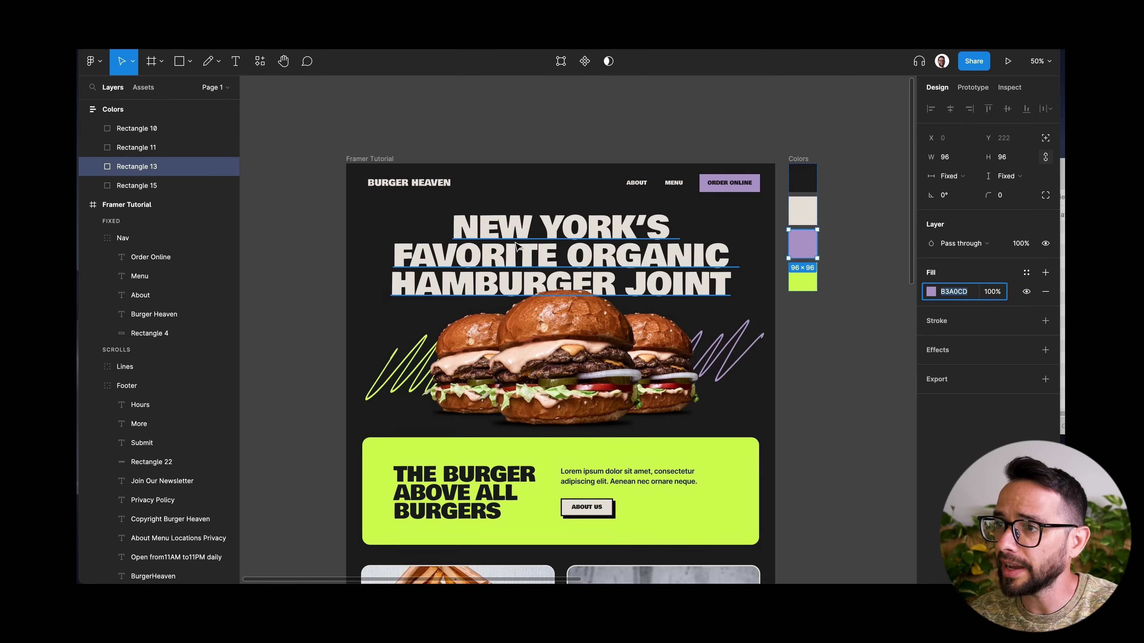
{"action": "double_click", "coordinate": [510, 238]}
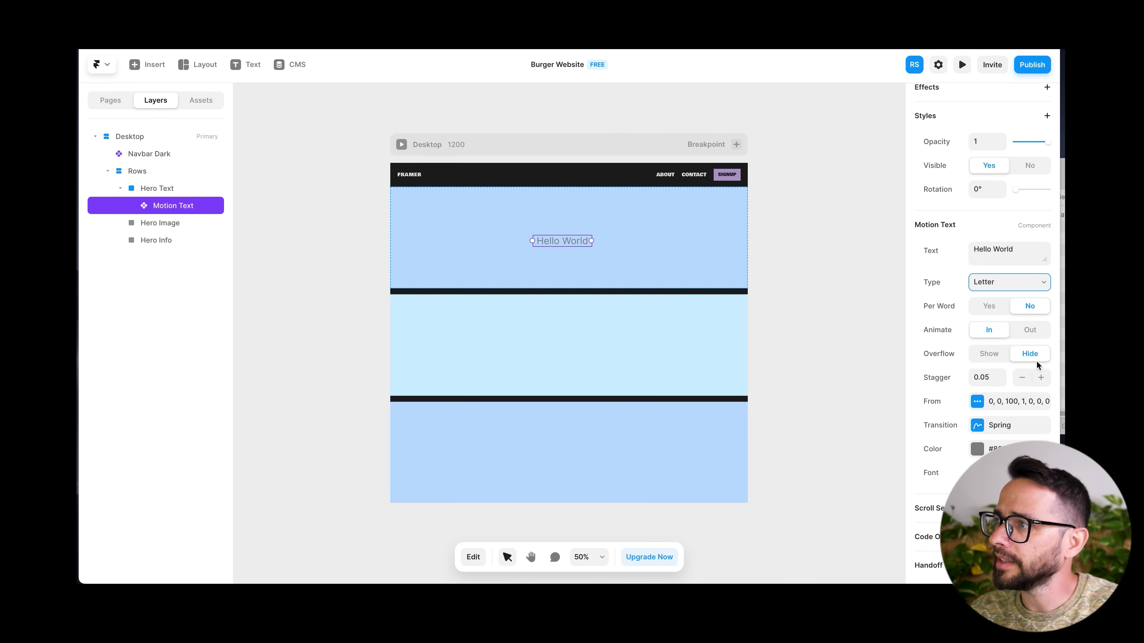
{"action": "triple_click", "coordinate": [1009, 252]}
{"action": "key", "text": "ctrl+v"}
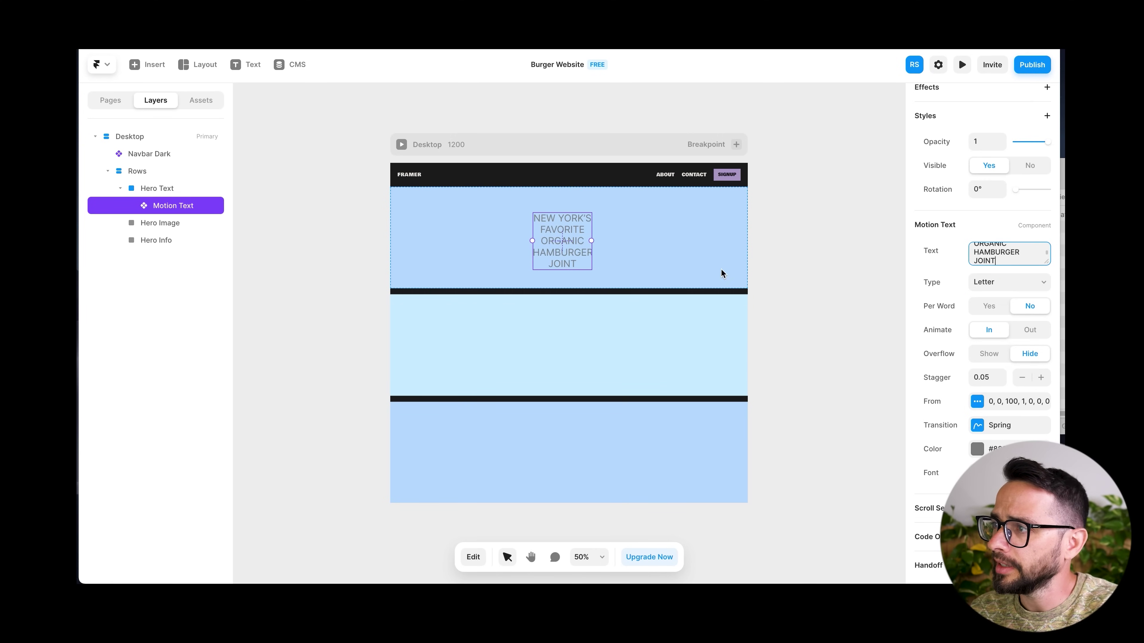
{"action": "left_click", "coordinate": [952, 264]}
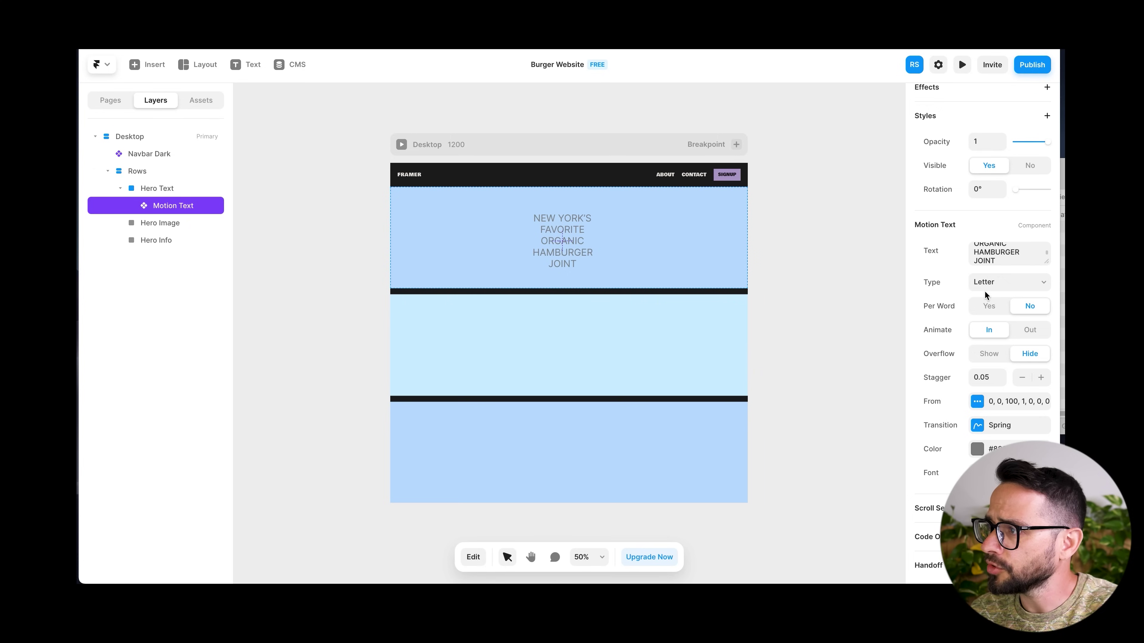
Move the Motion Text freely from the middle toward the left side of the Hero Text frame
{"action": "left_click", "coordinate": [557, 250]}
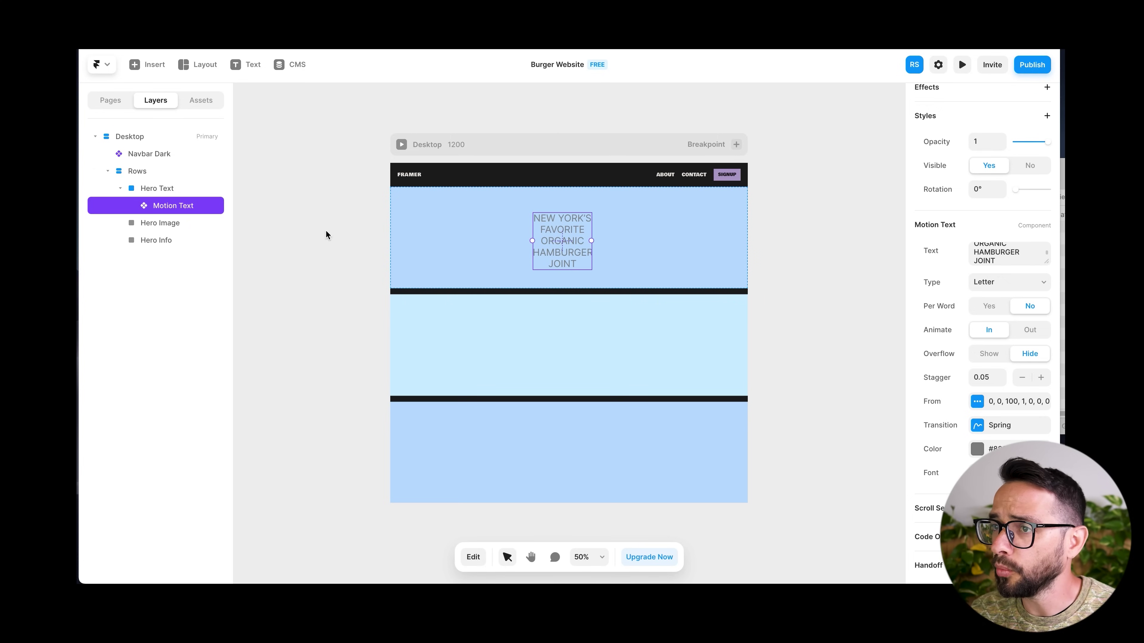
{"action": "left_click_drag", "start_coordinate": [562, 244], "coordinate": [471, 238]}
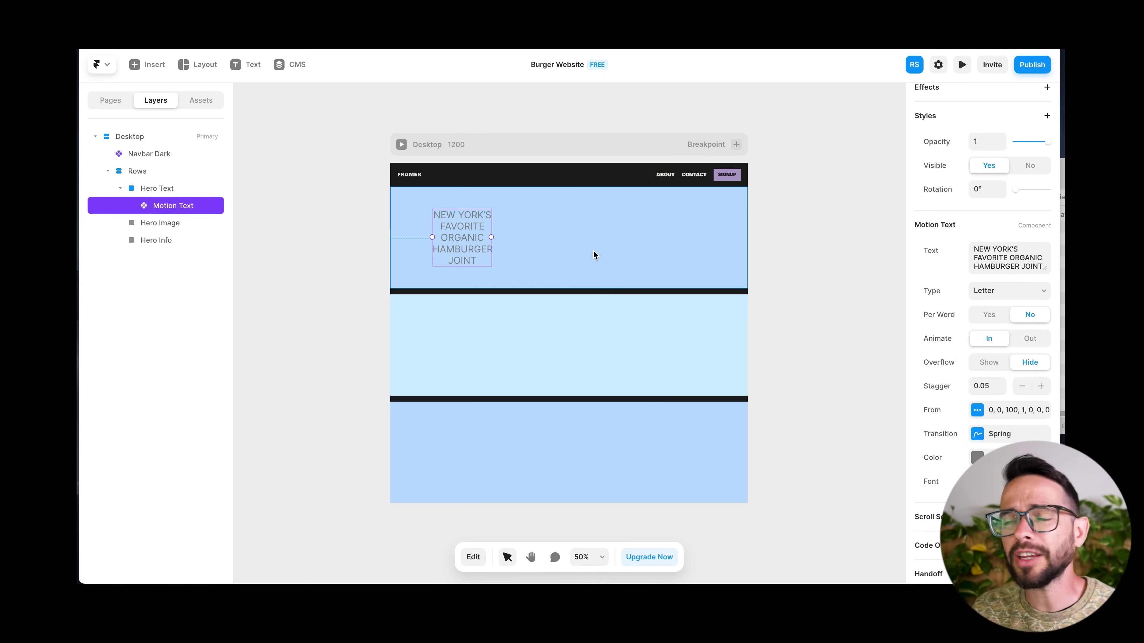
{"action": "left_click_drag", "start_coordinate": [448, 219], "coordinate": [455, 227]}
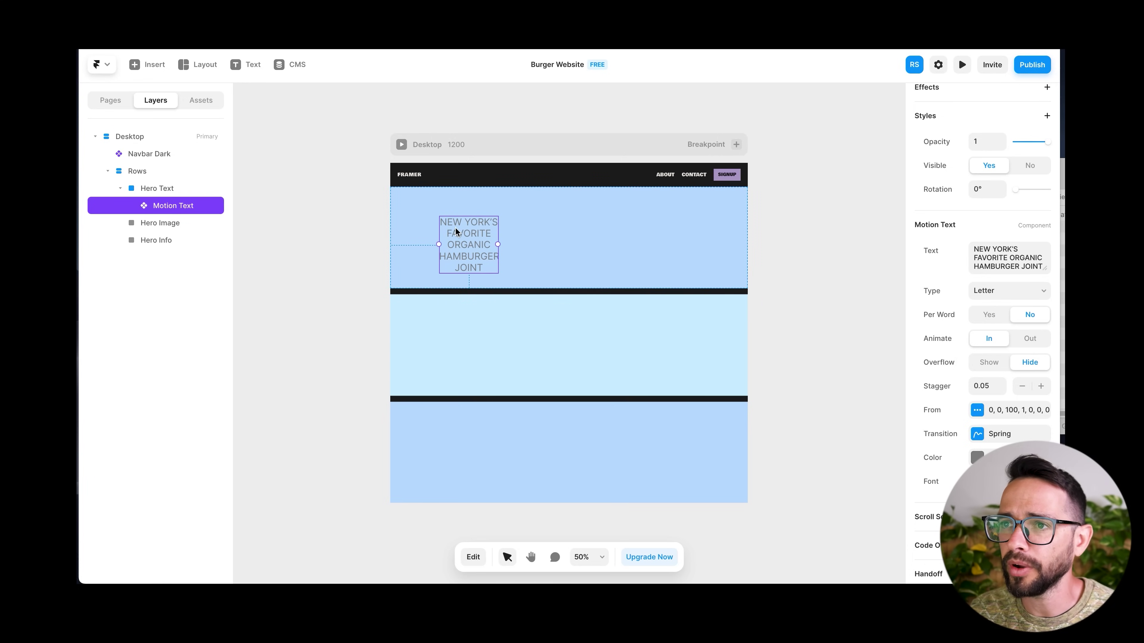
Add a vertical stack layout to the Hero Text frame with centered distribution and centered alignment
{"action": "left_click", "coordinate": [163, 189]}
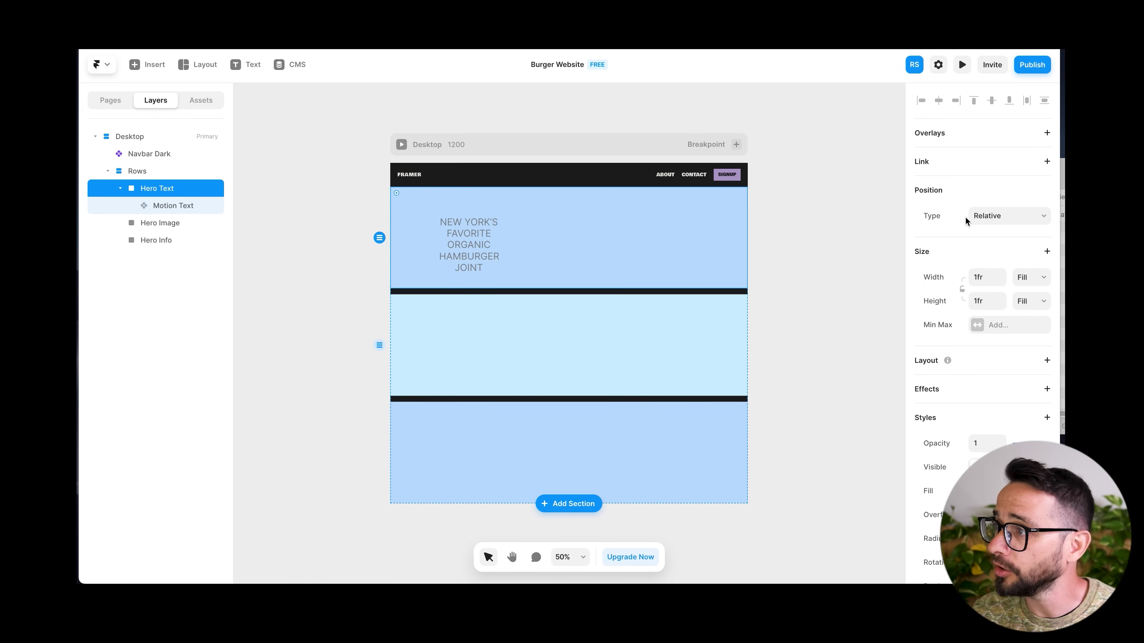
{"action": "left_click", "coordinate": [1047, 362]}
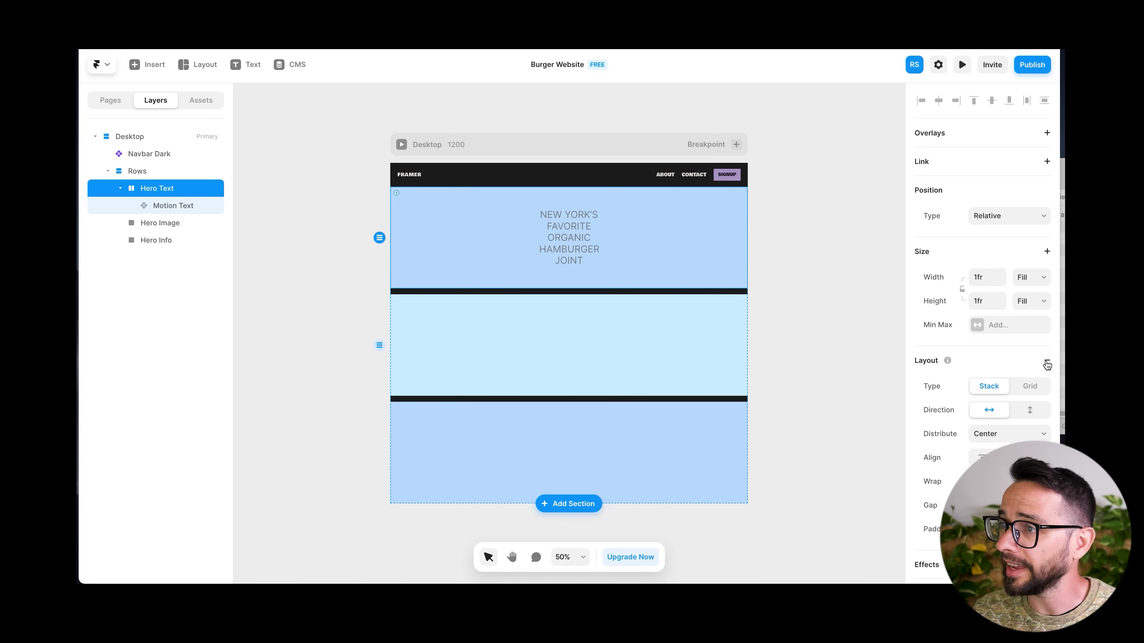
{"action": "scroll", "coordinate": [995, 322], "scroll_direction": "down", "scroll_amount": 2}
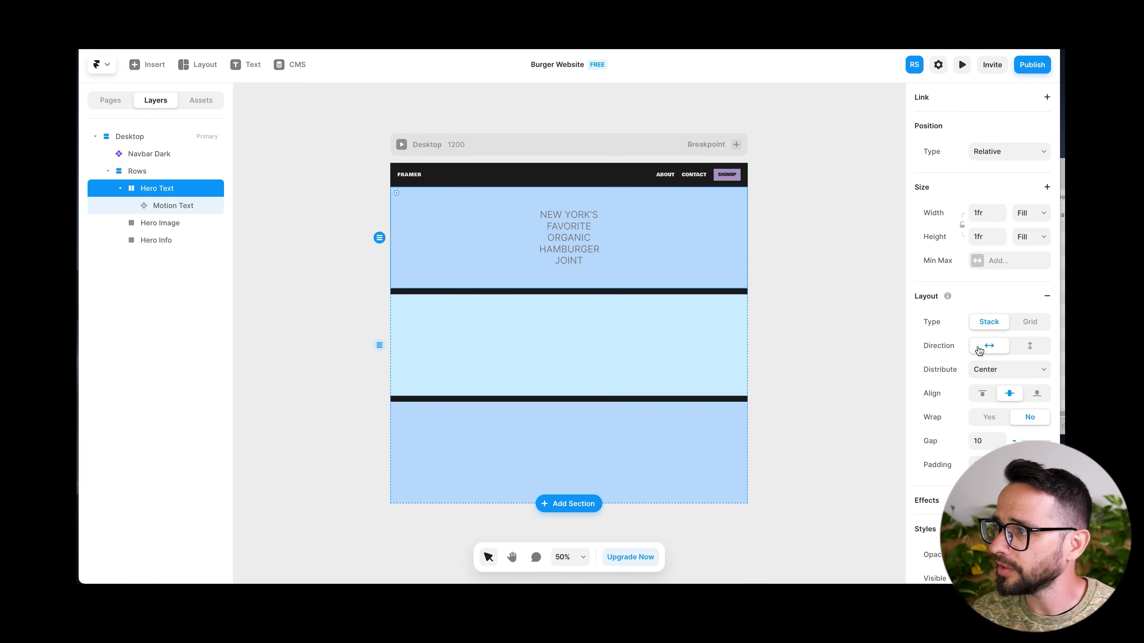
{"action": "left_click", "coordinate": [1029, 348]}
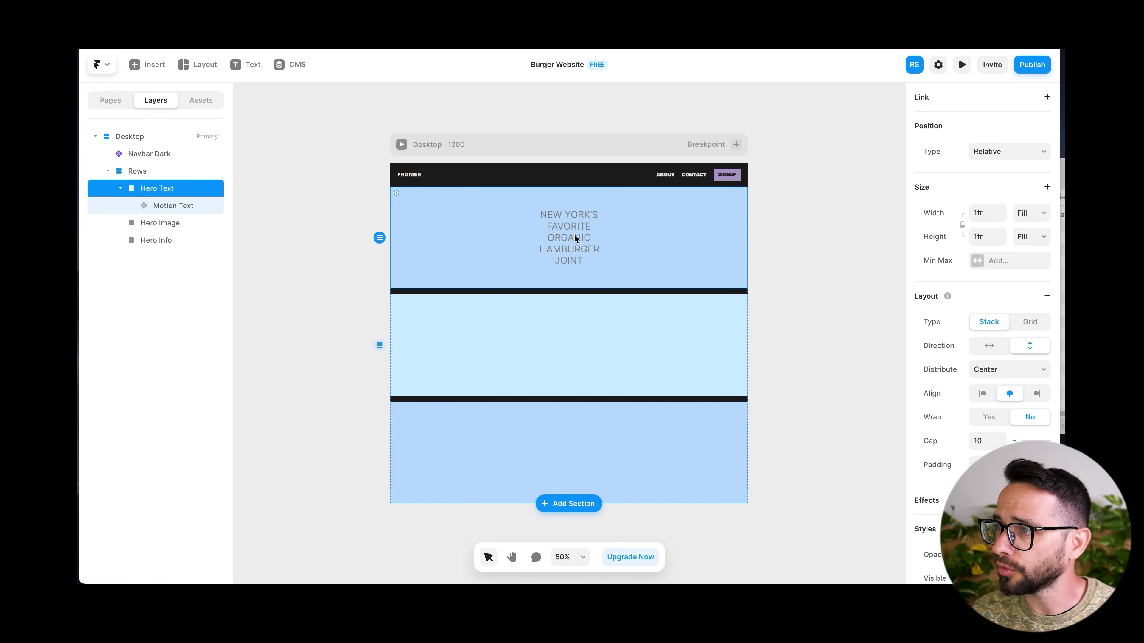
{"action": "left_click", "coordinate": [996, 372]}
{"action": "left_click", "coordinate": [982, 373]}
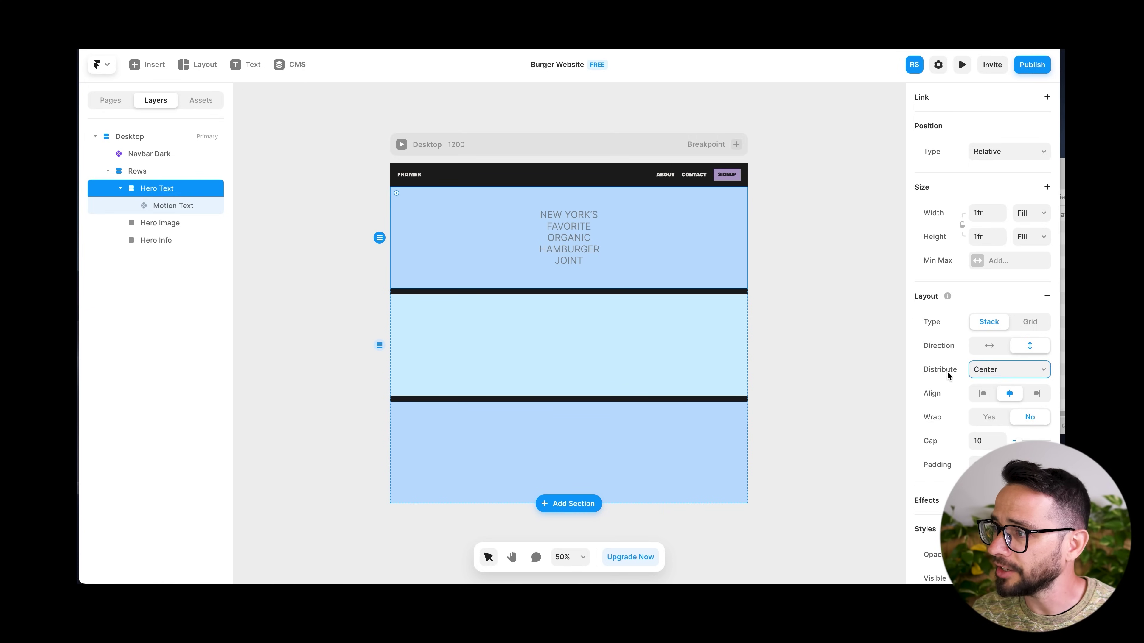
{"action": "left_click", "coordinate": [1008, 394]}
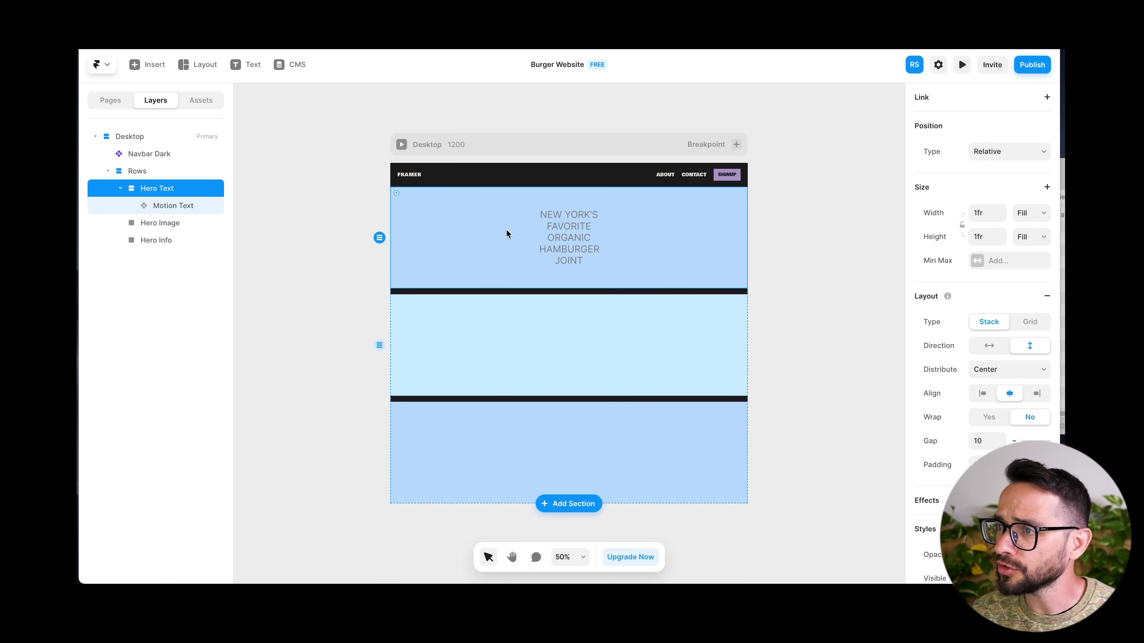
Set the Motion Text's font size to 75 and line height to 1 em, and apply the shared color Browney
{"action": "left_click", "coordinate": [149, 203]}
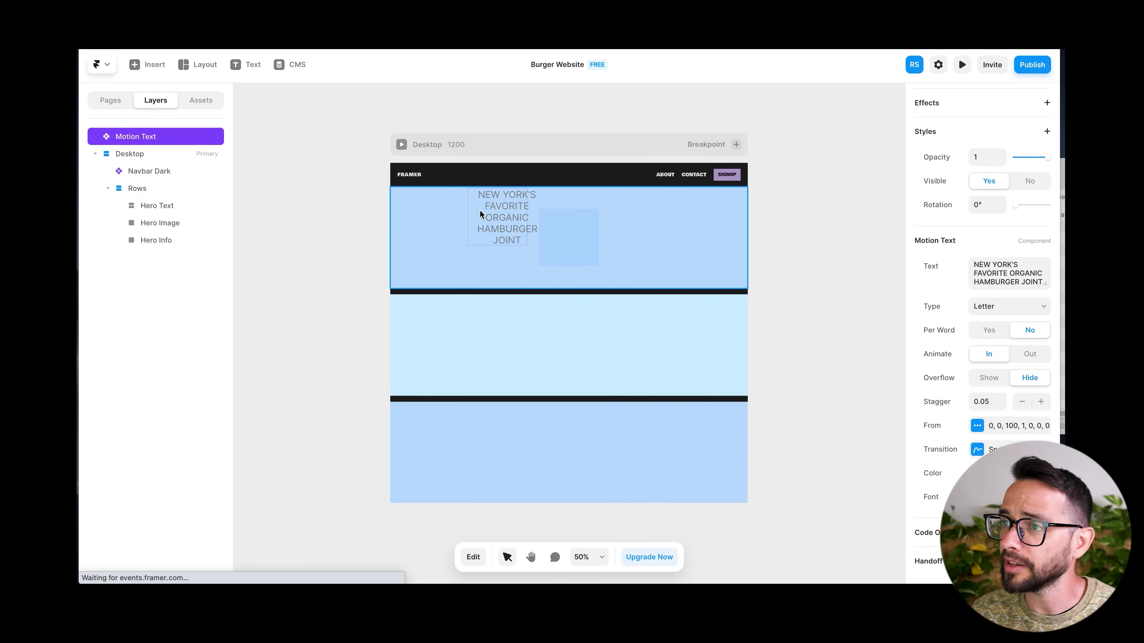
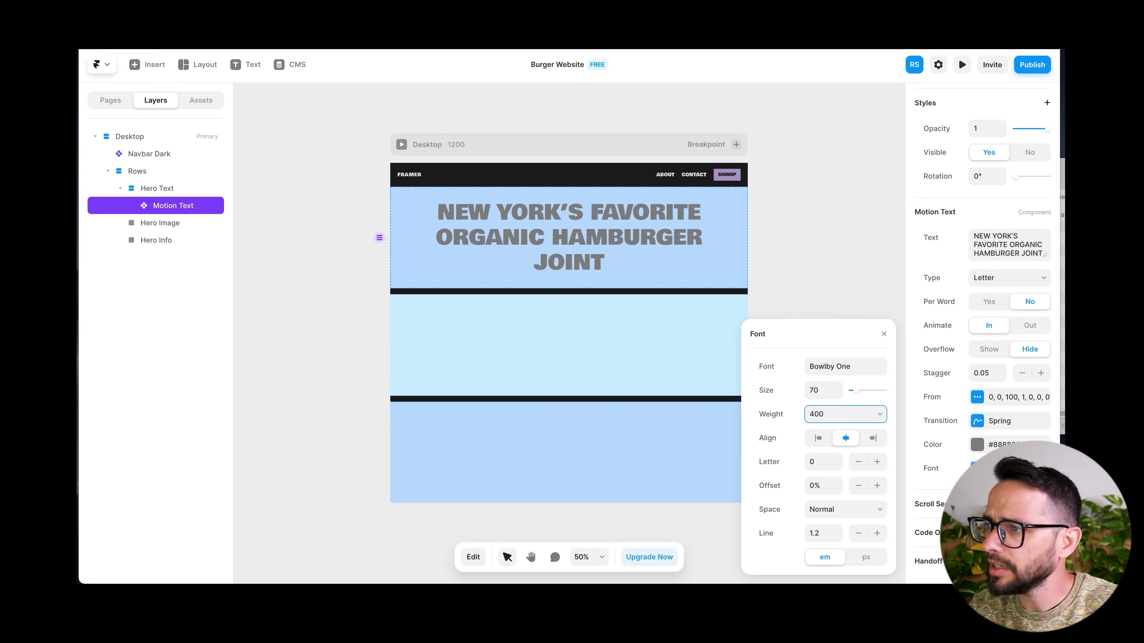
{"action": "left_click", "coordinate": [825, 390]}
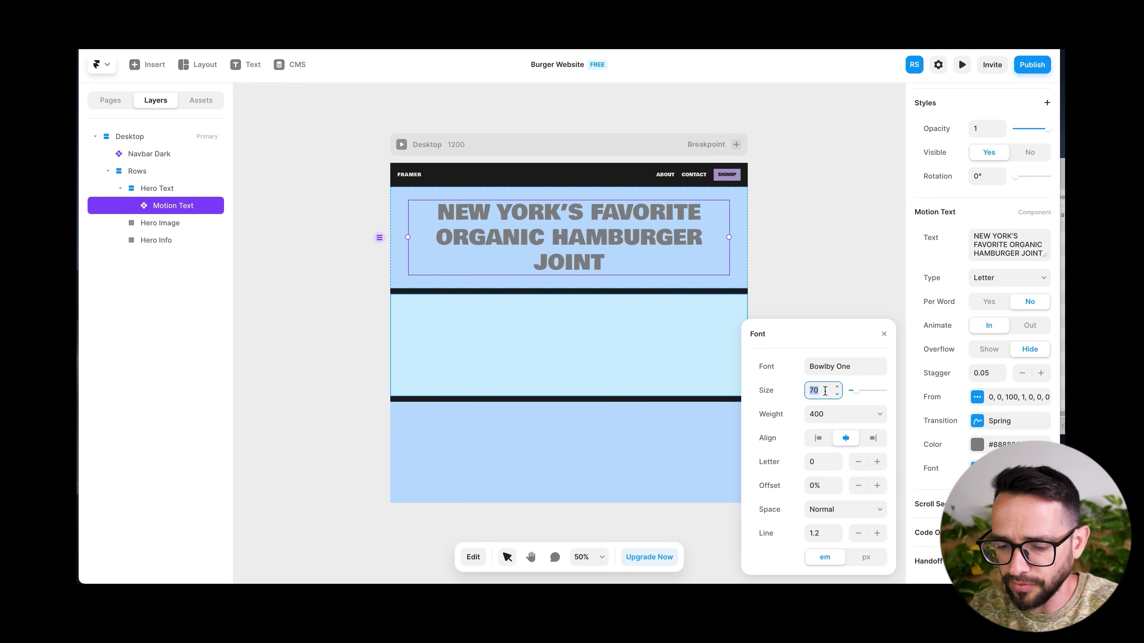
{"action": "key", "text": "Tab"}
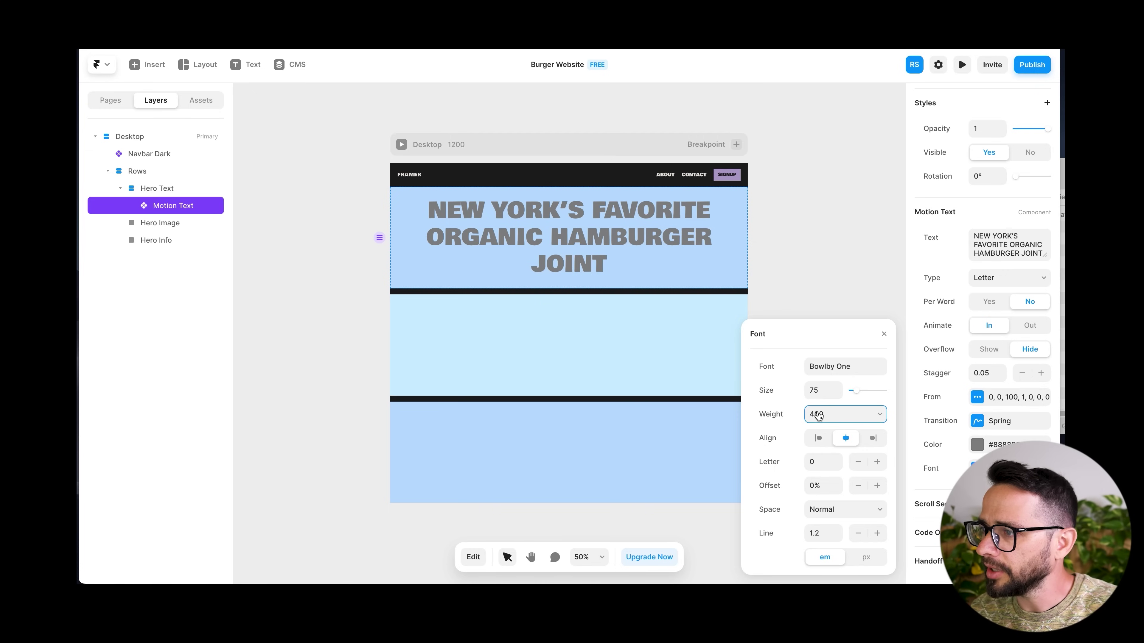
{"action": "left_click", "coordinate": [823, 536]}
{"action": "type", "text": "1"}
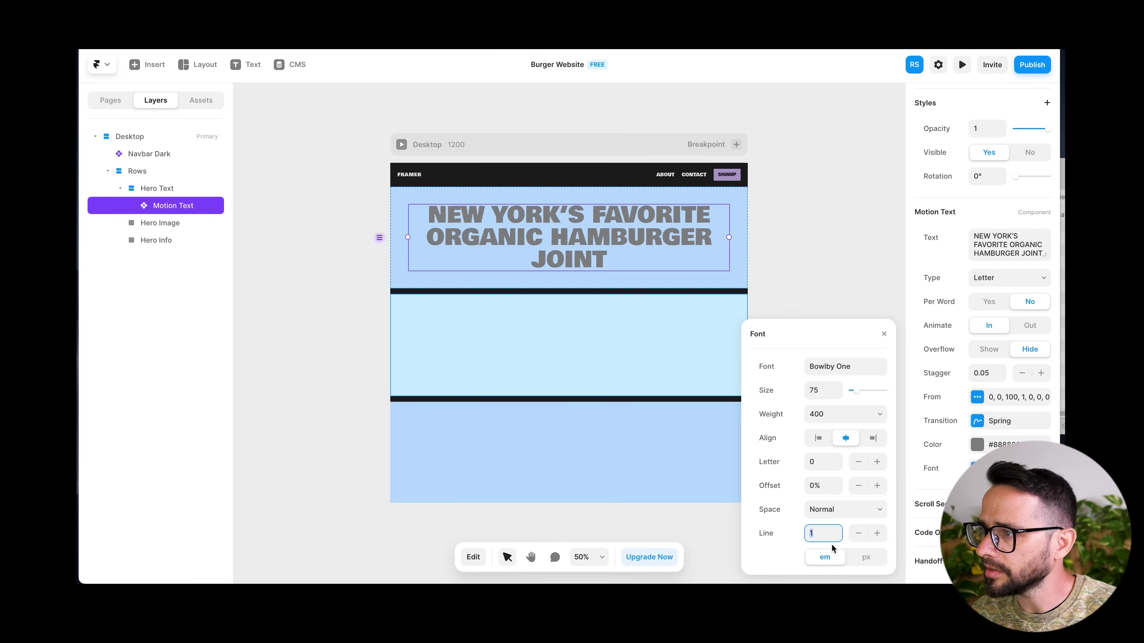
{"action": "left_click", "coordinate": [883, 337]}
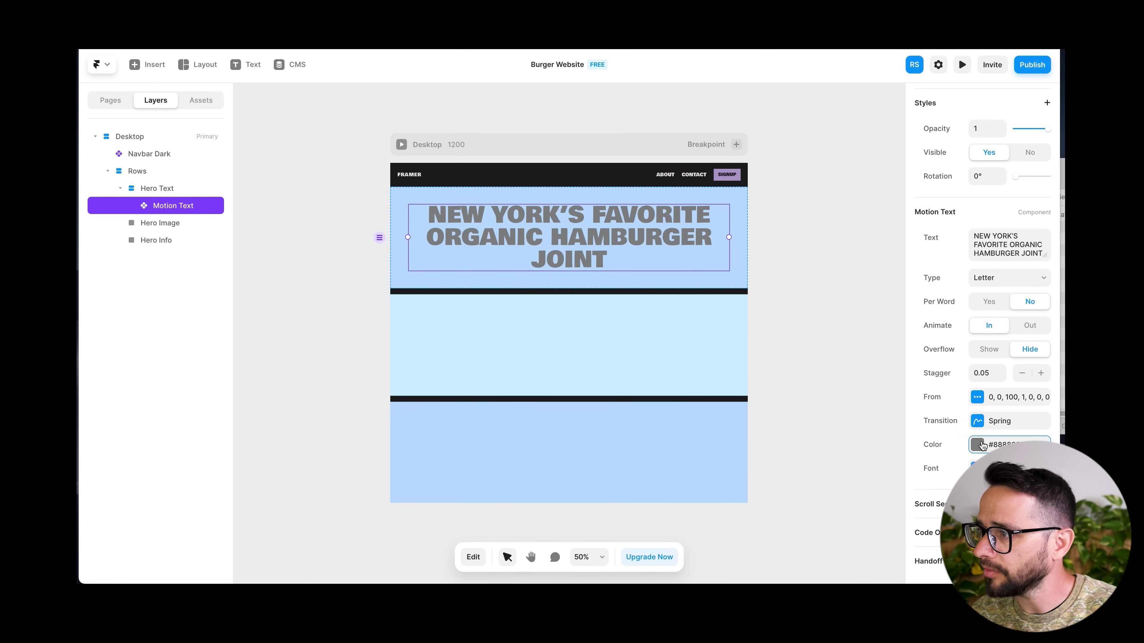
{"action": "left_click", "coordinate": [982, 446]}
{"action": "left_click", "coordinate": [766, 544]}
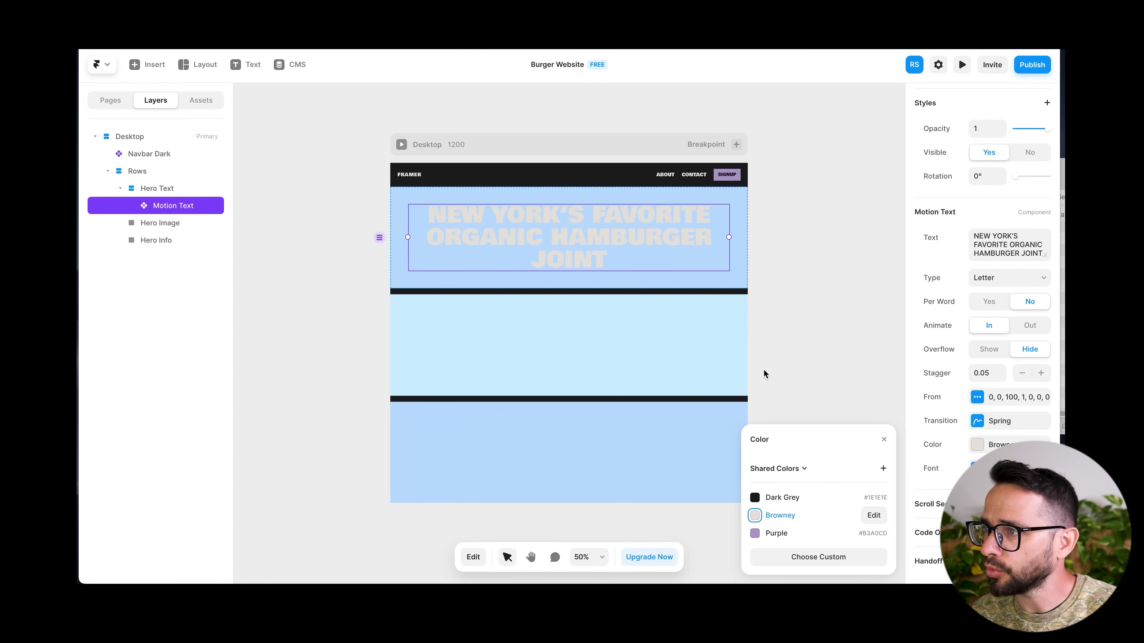
Remove the blue fill from the Hero Text stack
{"action": "left_click", "coordinate": [456, 277]}
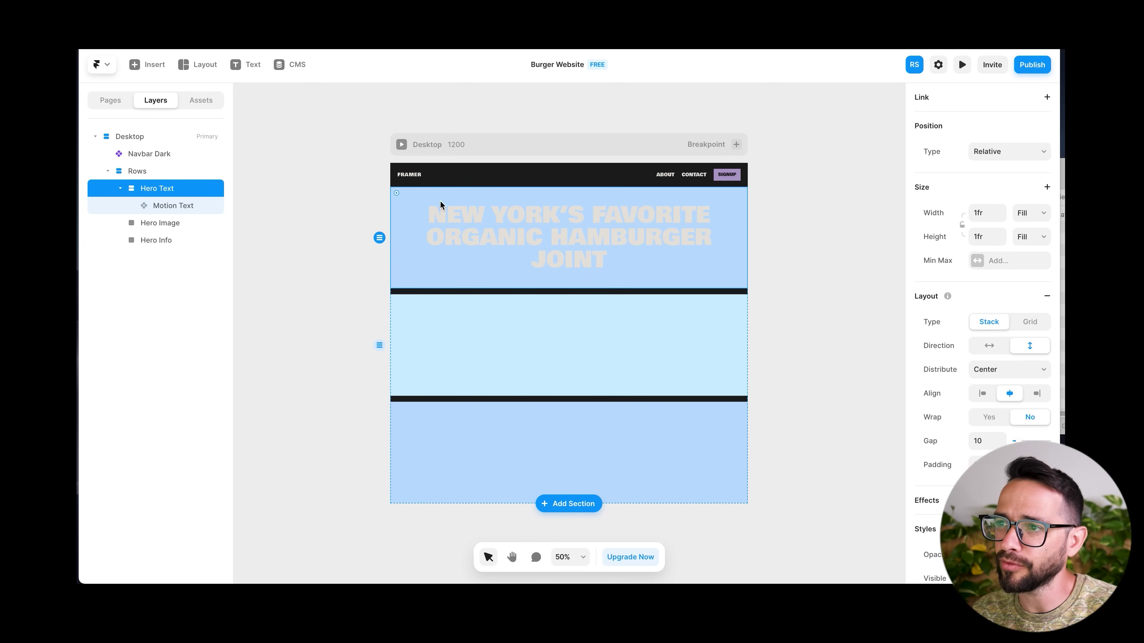
{"action": "scroll", "coordinate": [1016, 385], "scroll_direction": "down", "scroll_amount": 5}
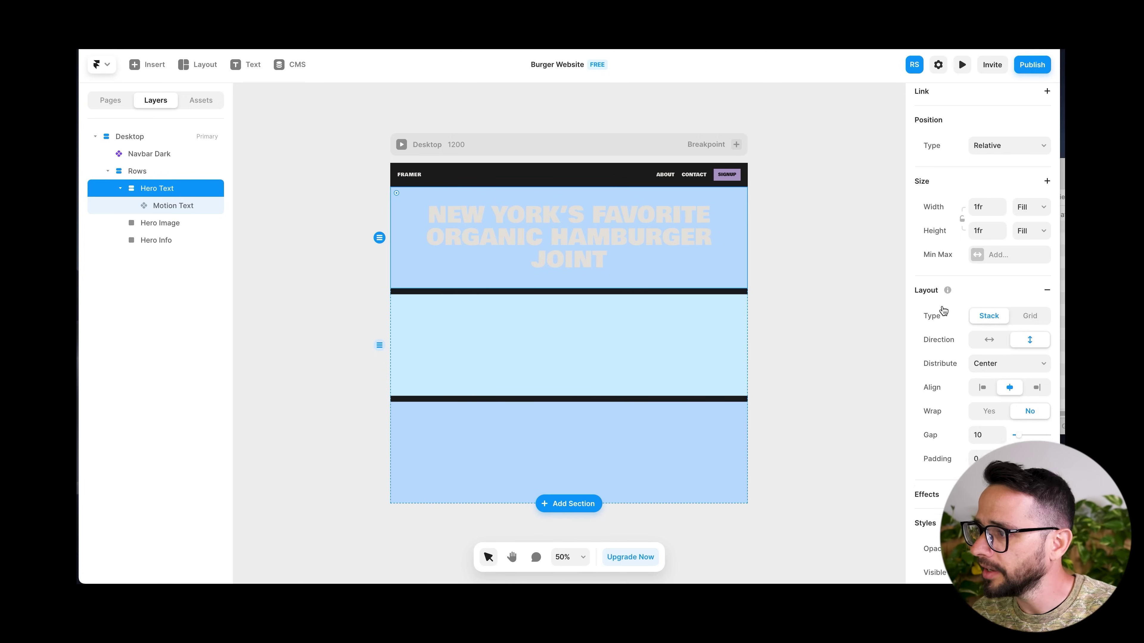
{"action": "left_click", "coordinate": [1044, 399]}
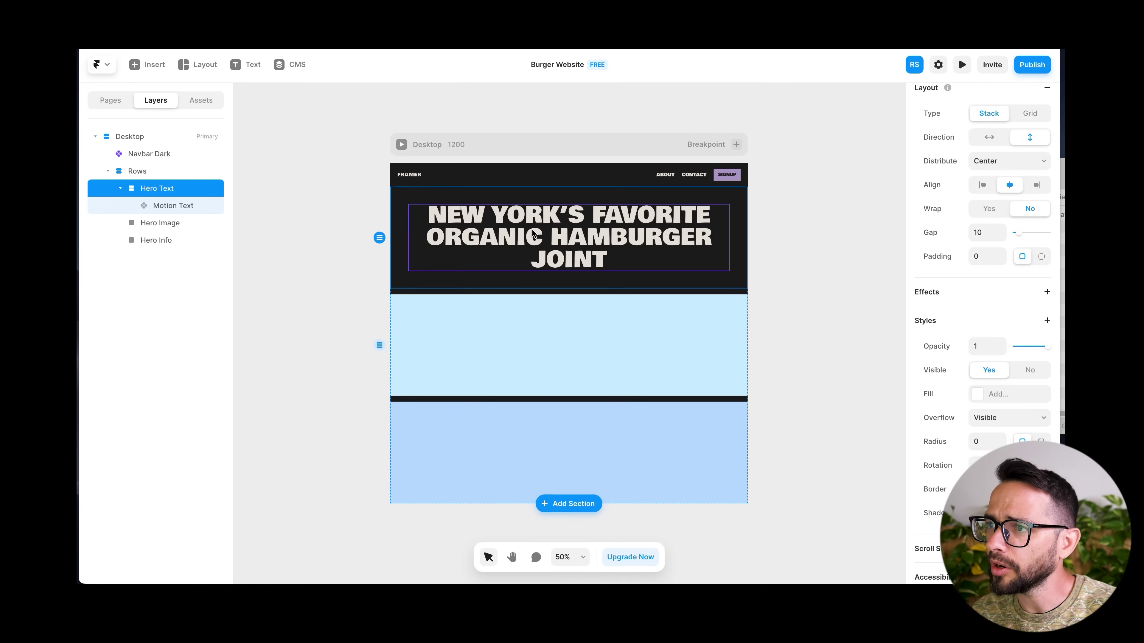
Increase the Motion Text's font size to 93 and check the headline in the page preview
{"action": "left_click", "coordinate": [568, 237]}
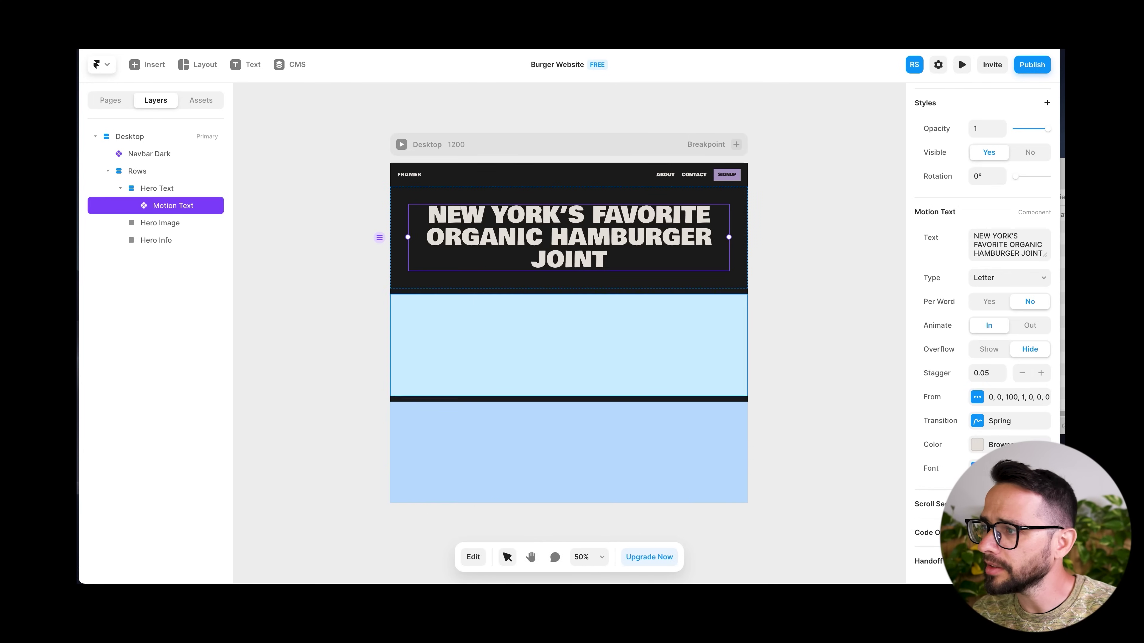
{"action": "left_click", "coordinate": [977, 468]}
{"action": "left_click", "coordinate": [808, 387]}
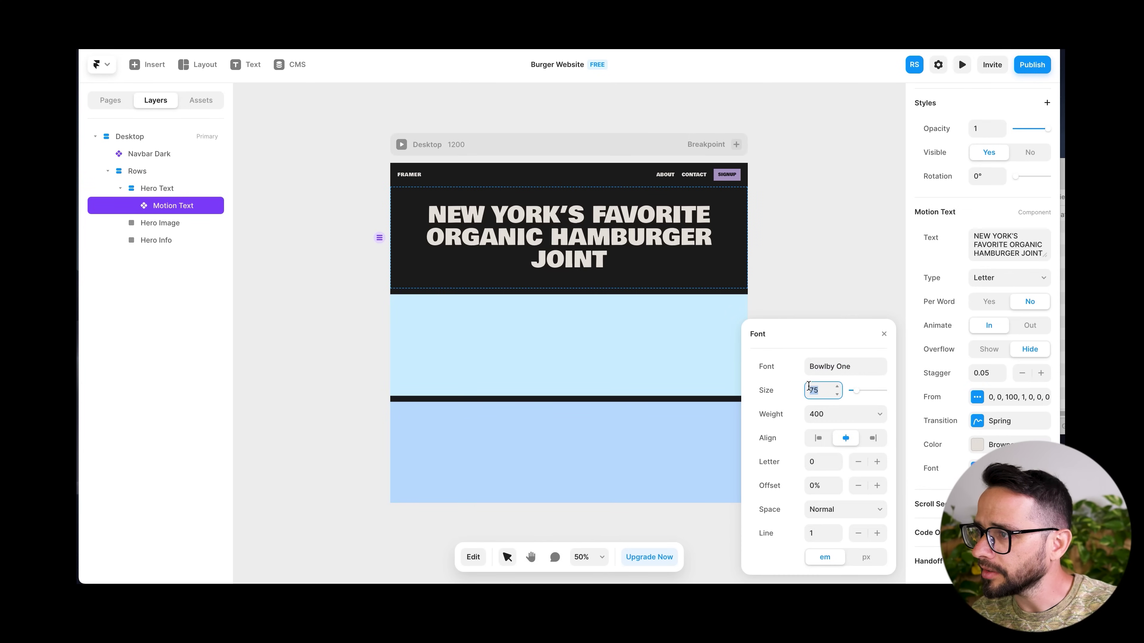
{"action": "type", "text": "90"}
{"action": "key", "text": "Up"}
{"action": "key", "text": "Up"}
{"action": "key", "text": "Up"}
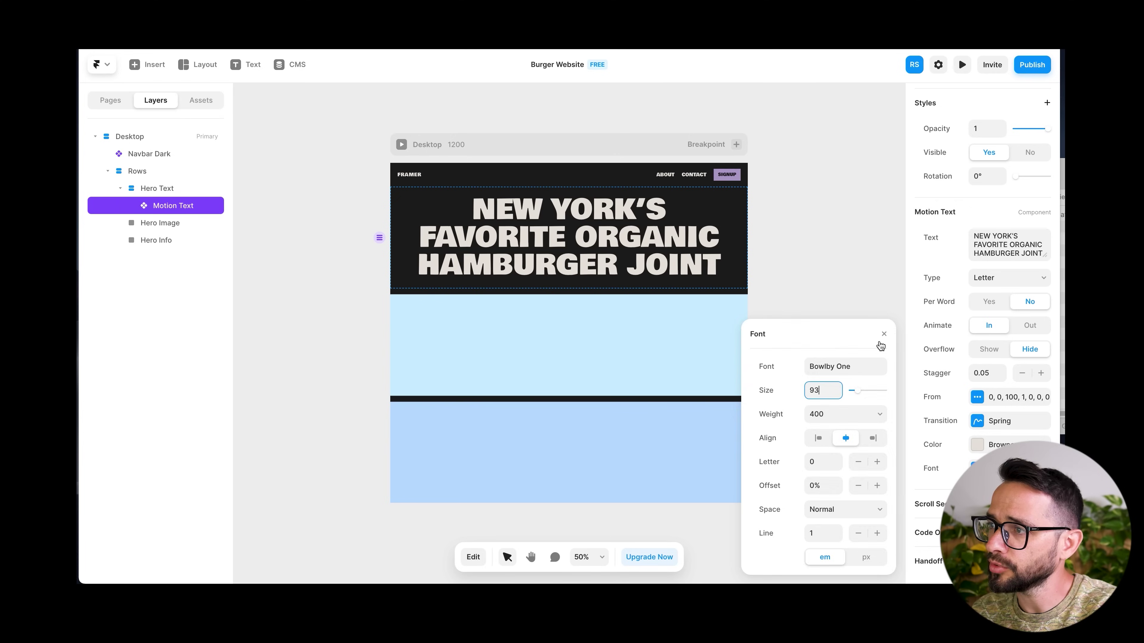
{"action": "left_click", "coordinate": [883, 334]}
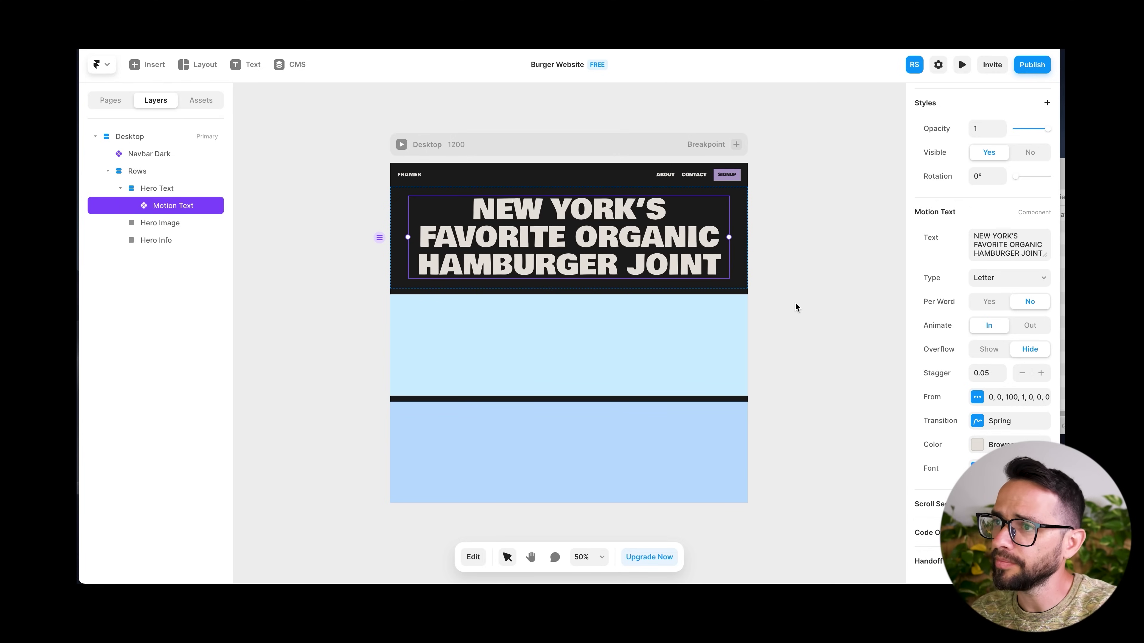
{"action": "left_click", "coordinate": [961, 64]}
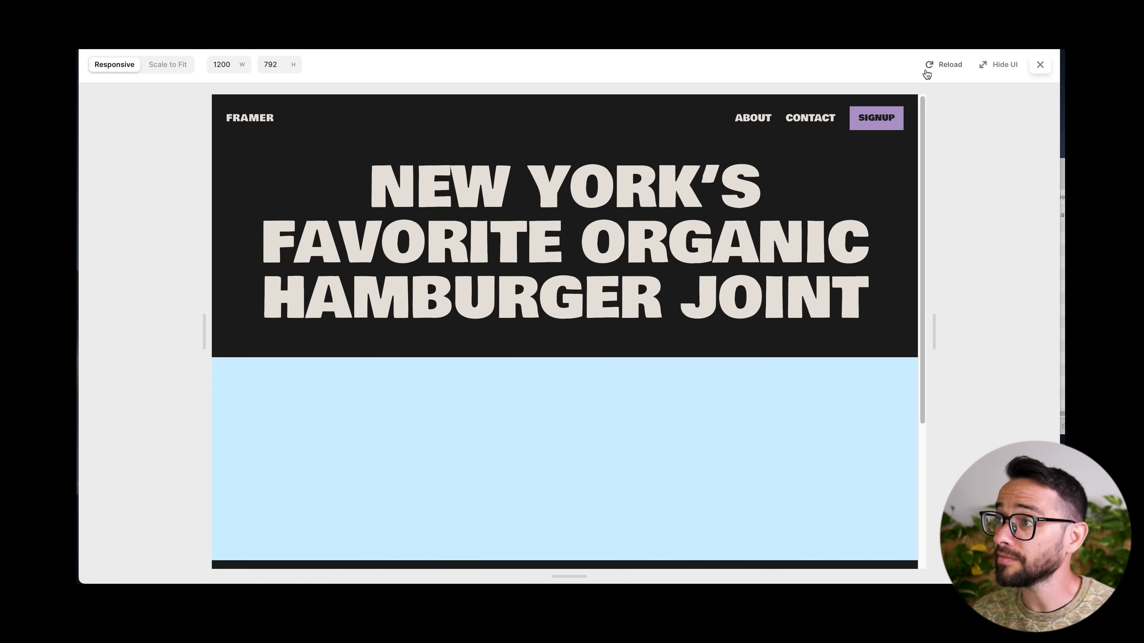
{"action": "left_click", "coordinate": [1038, 65]}
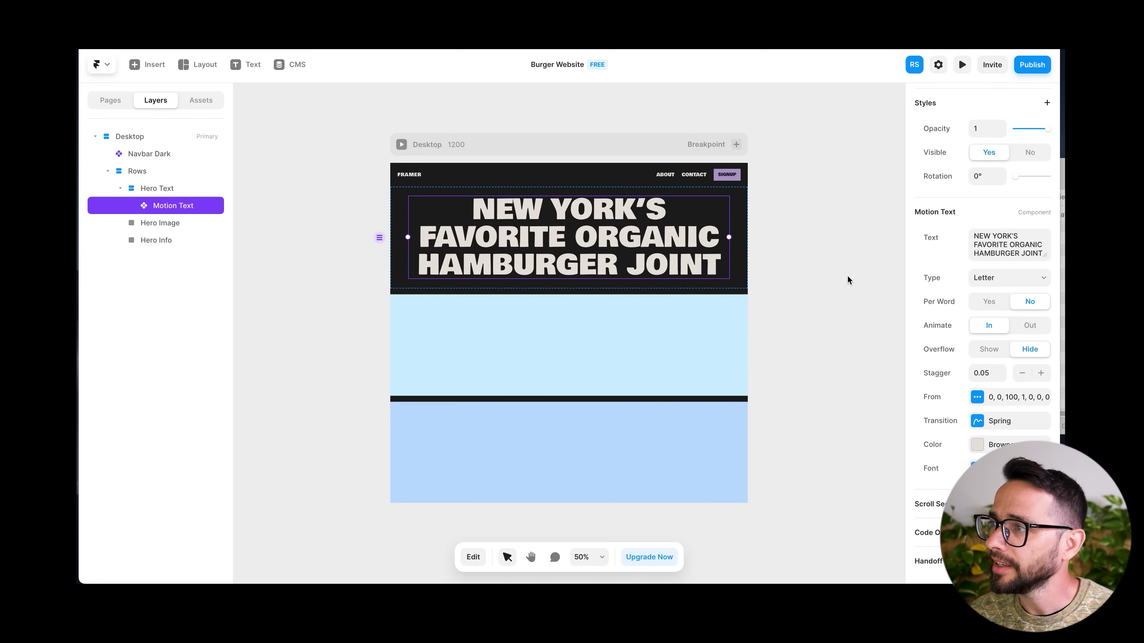
Set the Motion Text's animation type to Line and replay the animation in the page preview
{"action": "left_click", "coordinate": [987, 282]}
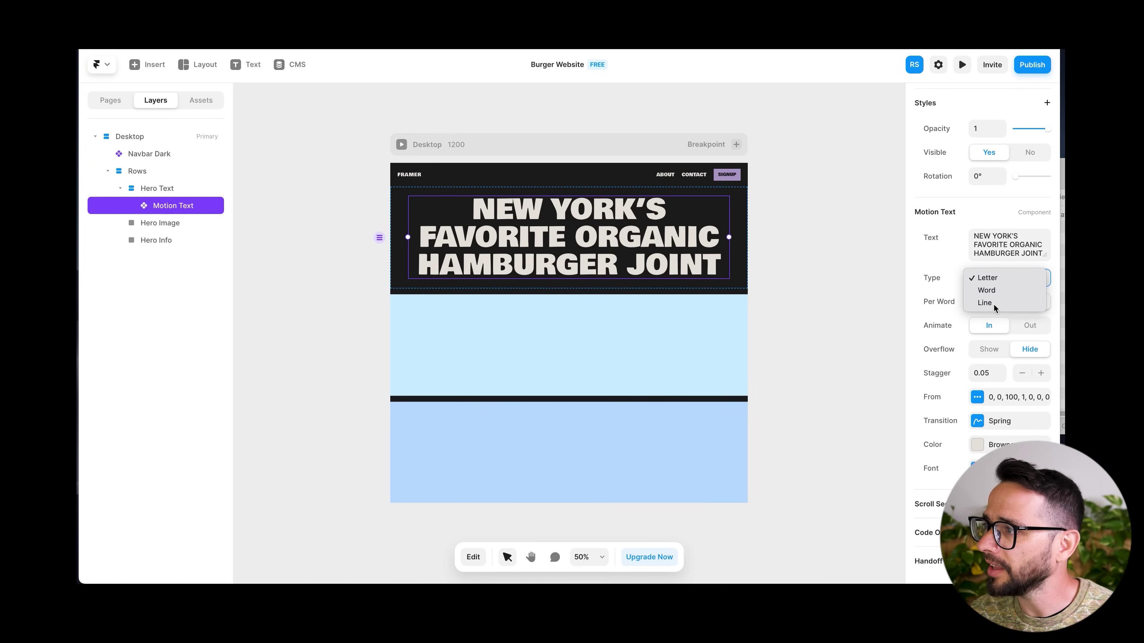
{"action": "left_click", "coordinate": [993, 303]}
{"action": "left_click", "coordinate": [961, 66]}
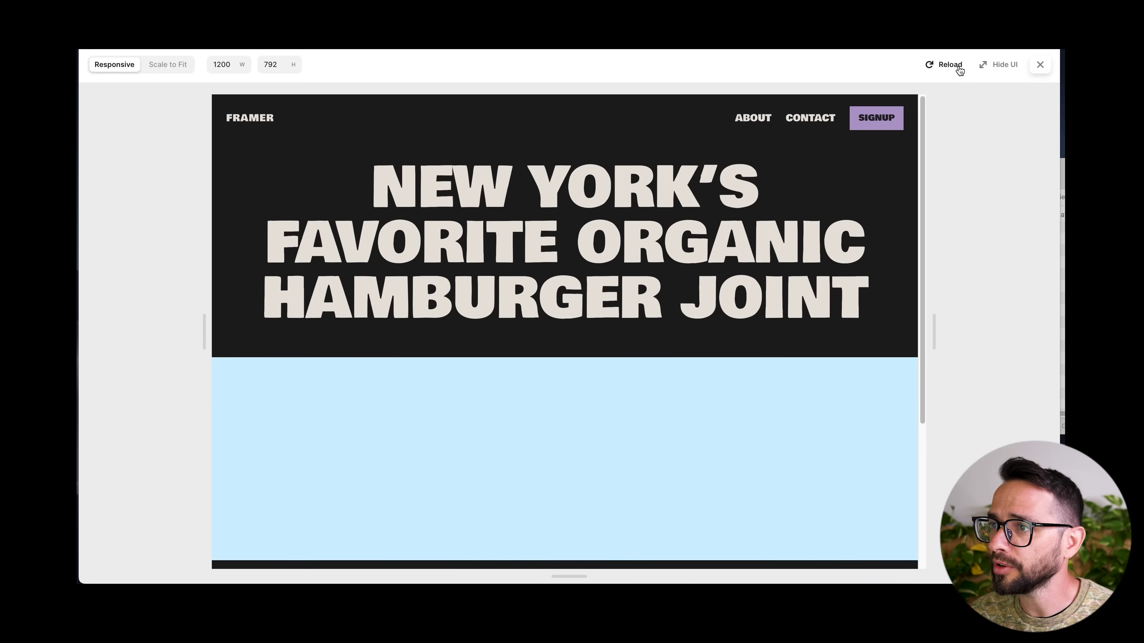
{"action": "left_click", "coordinate": [950, 66]}
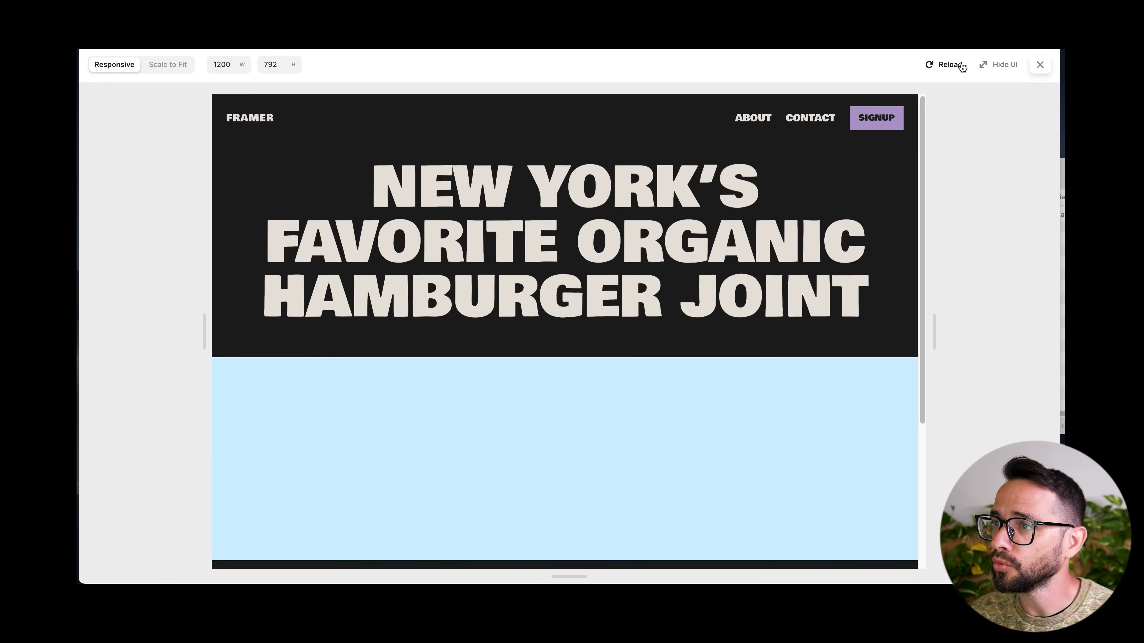
Close the preview and bring Burgers-Scribbles.png from the FramerBuild folder onto the page
{"action": "left_click", "coordinate": [1044, 70]}
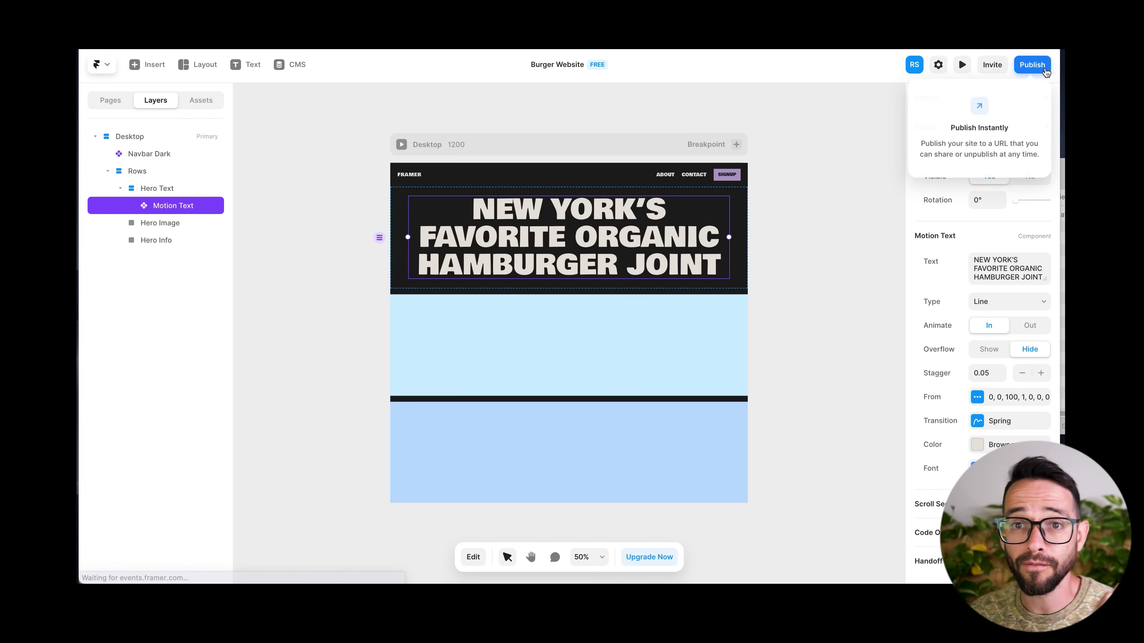
{"action": "left_click", "coordinate": [159, 221]}
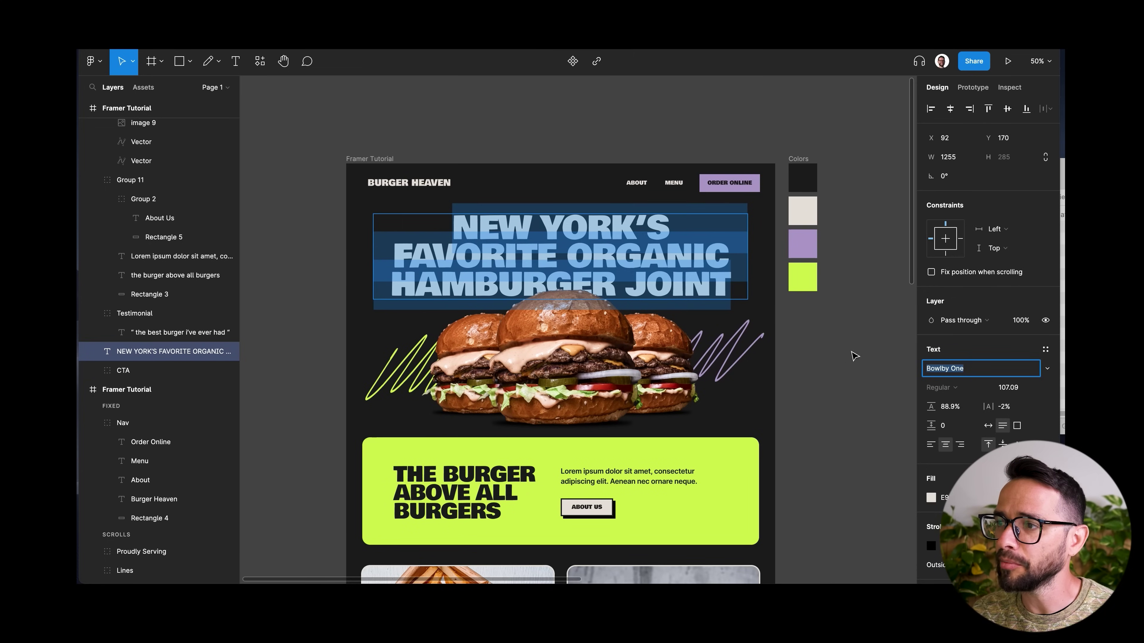
{"action": "left_click", "coordinate": [578, 360]}
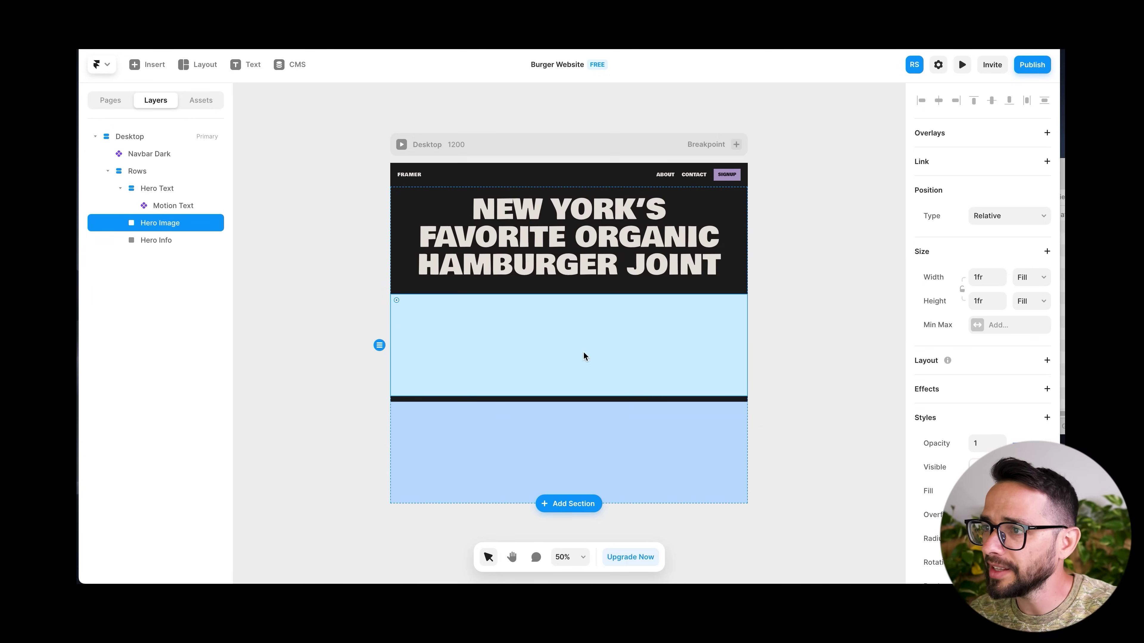
{"action": "key", "text": "super+Tab"}
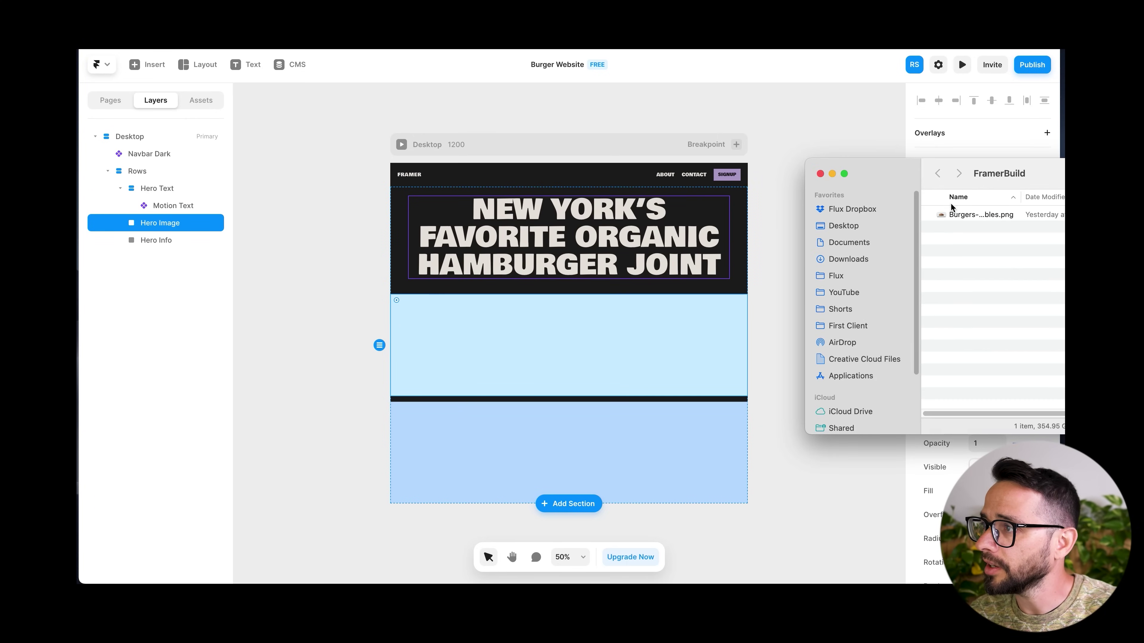
{"action": "mouse_move", "coordinate": [973, 218]}
{"action": "left_mouse_down"}
{"action": "mouse_move", "coordinate": [531, 347]}
{"action": "mouse_move", "coordinate": [550, 336]}
{"action": "left_mouse_up"}
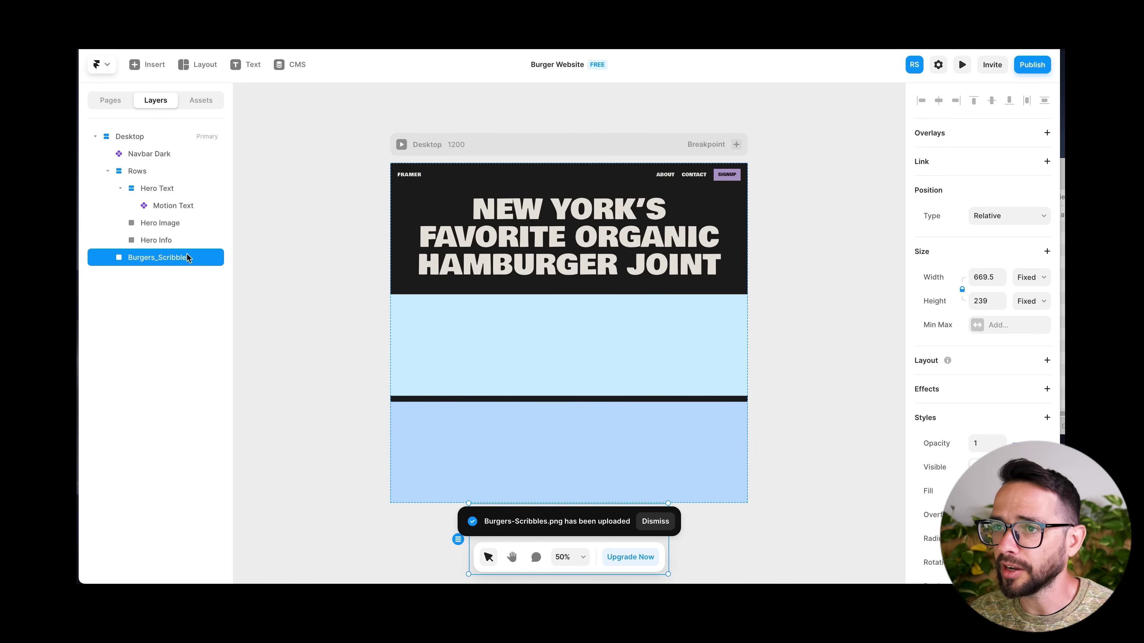
Nest the Burgers_Scribbles layer inside the Hero Image frame
{"action": "left_click_drag", "start_coordinate": [167, 262], "coordinate": [153, 225]}
{"action": "scroll", "coordinate": [530, 366], "scroll_direction": "down", "scroll_amount": 5}
{"action": "scroll", "coordinate": [512, 268], "scroll_direction": "up", "scroll_amount": 5}
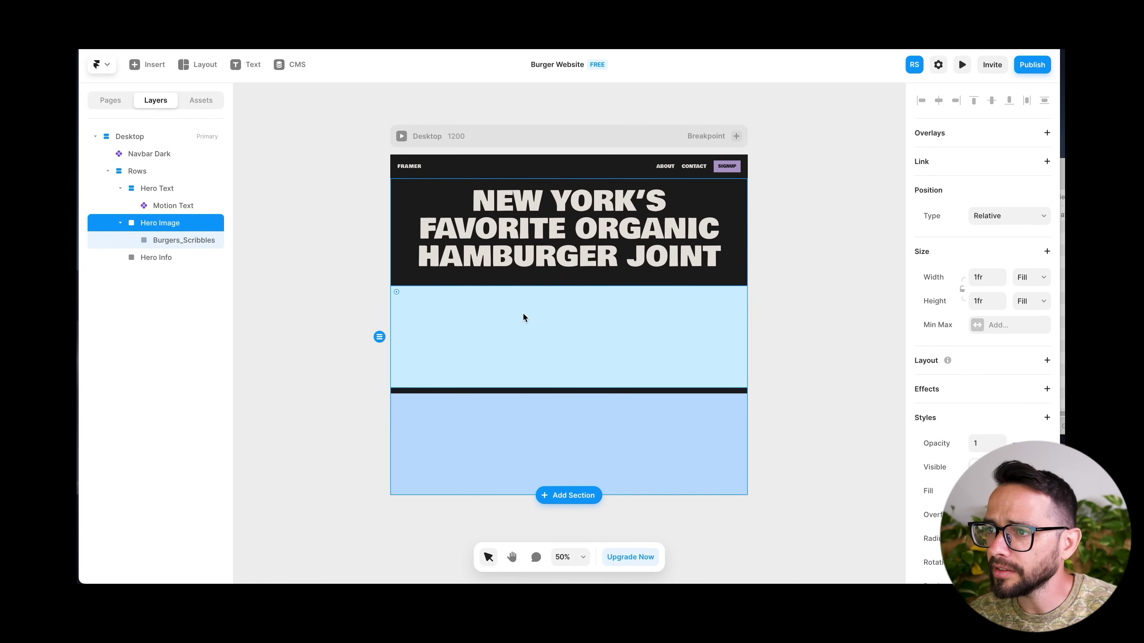
Move the Burgers_Scribbles image up the page into the Hero Image section below the headline
{"action": "left_click", "coordinate": [167, 240]}
{"action": "key", "text": "shift+Up"}
{"action": "key", "text": "shift+Up"}
{"action": "key", "text": "shift+Up"}
{"action": "key", "text": "shift+Up"}
{"action": "key", "text": "shift+Up"}
{"action": "key", "text": "shift+Up"}
{"action": "key", "text": "shift+Up"}
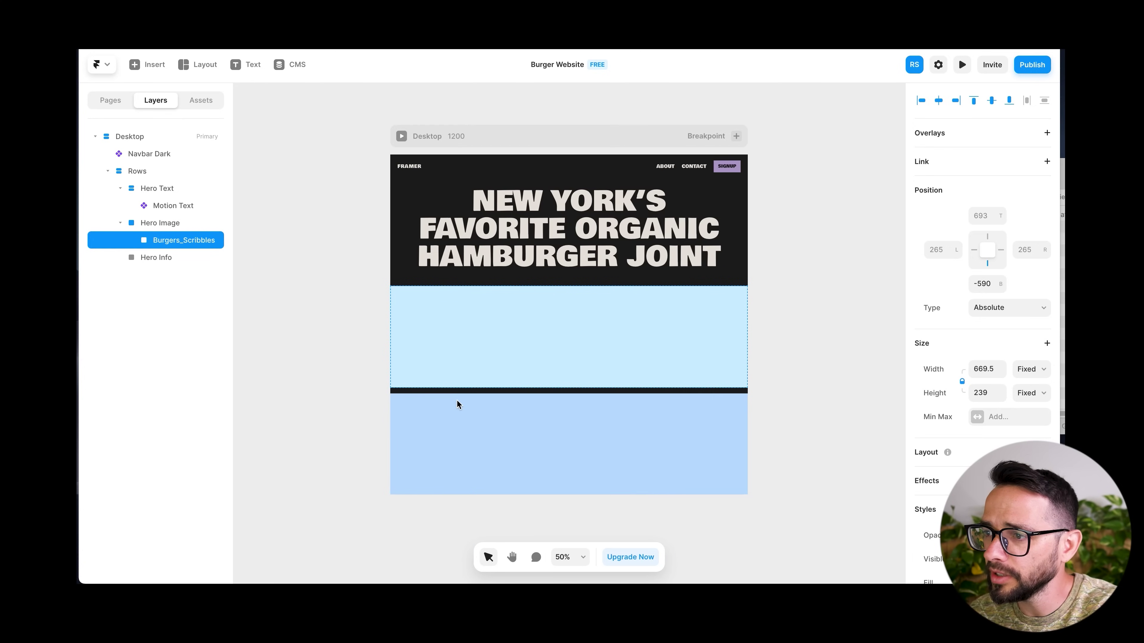
{"action": "key", "text": "shift+Up"}
{"action": "key", "text": "shift+Up"}
{"action": "key", "text": "shift+Up"}
{"action": "key", "text": "shift+Up"}
{"action": "key", "text": "shift+Up"}
{"action": "key", "text": "shift+Up"}
{"action": "key", "text": "shift+Up"}
{"action": "key", "text": "shift+Up"}
{"action": "key", "text": "shift+Up"}
{"action": "key", "text": "shift+Up"}
{"action": "key", "text": "shift+Up"}
{"action": "key", "text": "shift+Up"}
{"action": "key", "text": "shift+Up"}
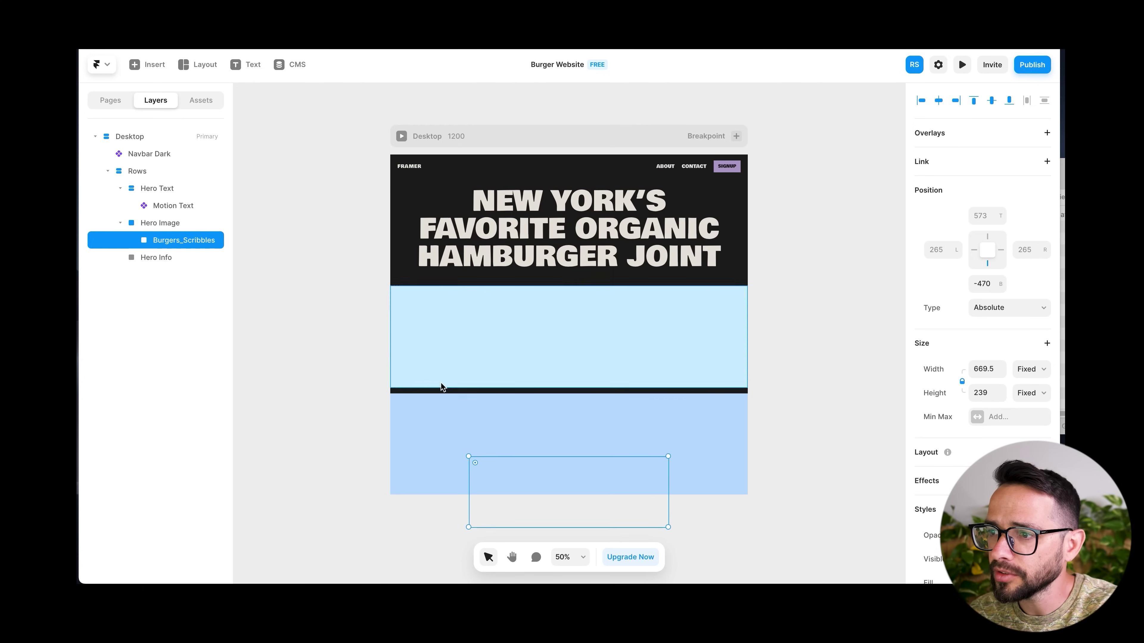
{"action": "key", "text": "shift+Up"}
{"action": "key", "text": "shift+Up"}
{"action": "key", "text": "shift+Up"}
{"action": "key", "text": "shift+Up"}
{"action": "key", "text": "shift+Up"}
{"action": "key", "text": "shift+Up"}
{"action": "key", "text": "shift+Up"}
{"action": "key", "text": "shift+Up"}
{"action": "key", "text": "shift+Up"}
{"action": "key", "text": "shift+Up"}
{"action": "key", "text": "shift+Up"}
{"action": "key", "text": "shift+Up"}
{"action": "key", "text": "shift+Up"}
{"action": "key", "text": "shift+Up"}
{"action": "key", "text": "shift+Up"}
{"action": "key", "text": "shift+Up"}
{"action": "key", "text": "shift+Up"}
{"action": "key", "text": "shift+Up"}
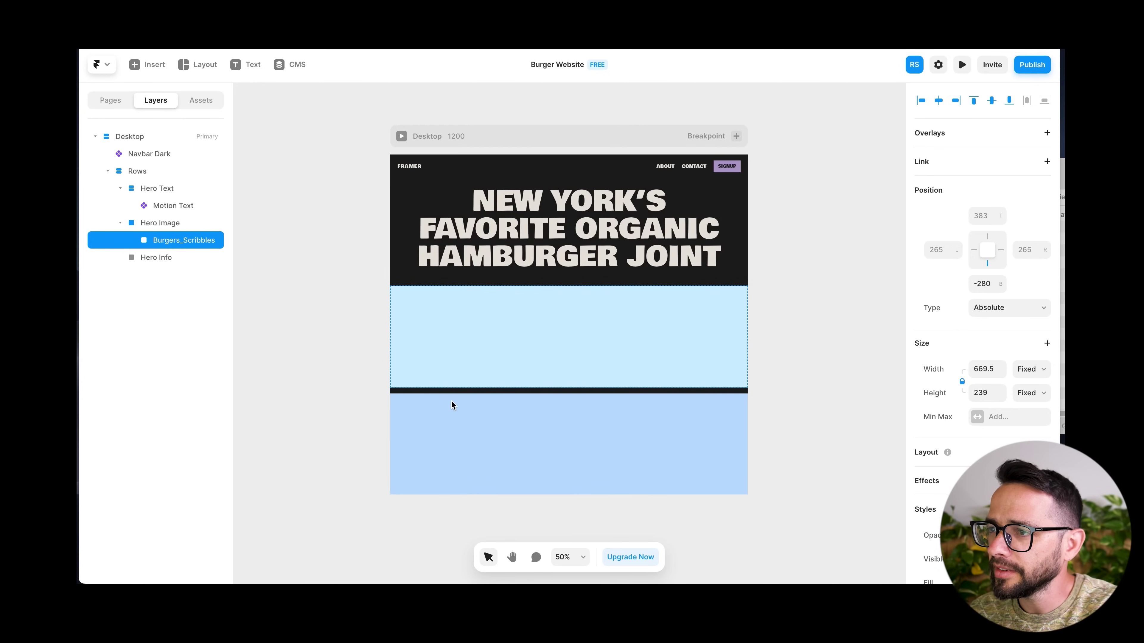
{"action": "left_click_drag", "start_coordinate": [577, 378], "coordinate": [553, 319]}
Add a stack layout to the Hero Image frame and remove its #CCEEFF fill
{"action": "left_click", "coordinate": [700, 334]}
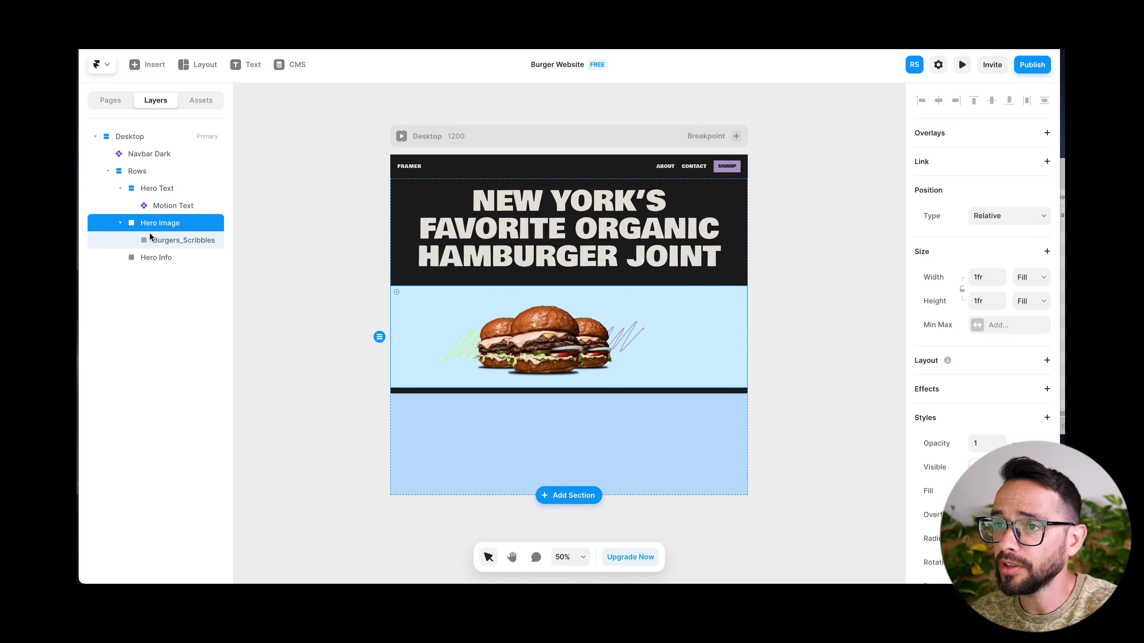
{"action": "left_click", "coordinate": [1046, 361]}
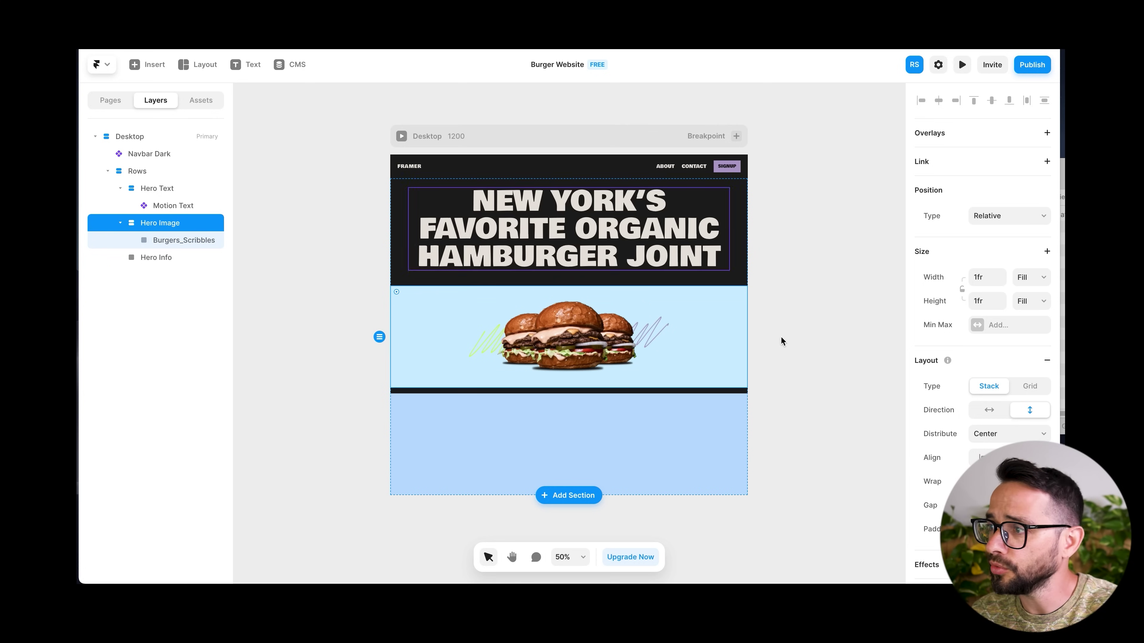
{"action": "scroll", "coordinate": [994, 398], "scroll_direction": "down", "scroll_amount": 3}
{"action": "scroll", "coordinate": [995, 398], "scroll_direction": "down", "scroll_amount": 3}
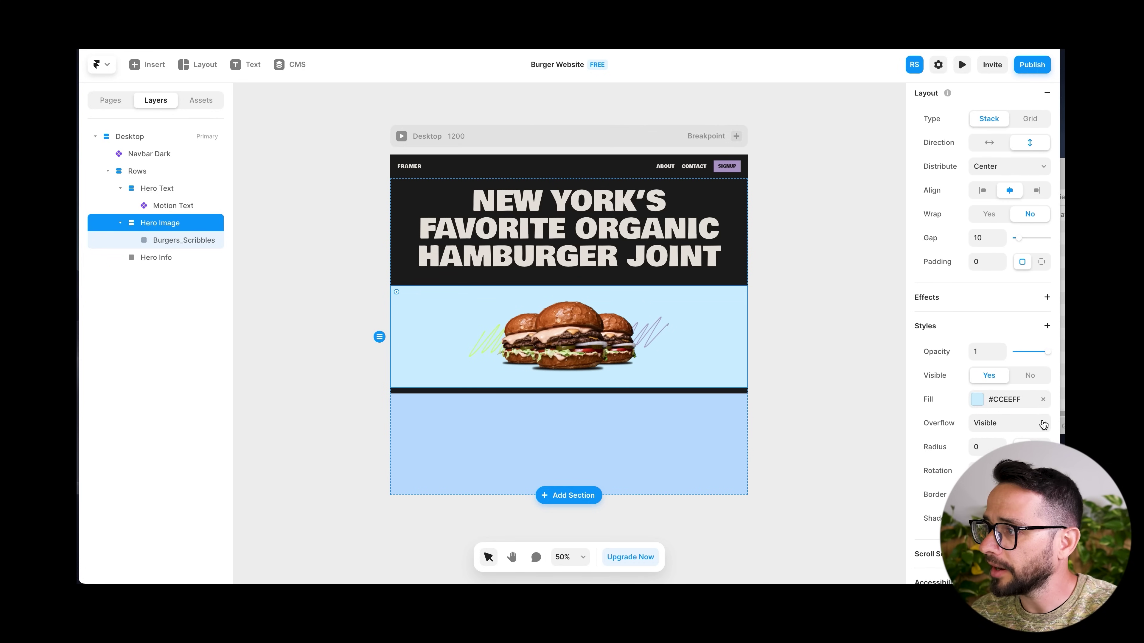
{"action": "left_click", "coordinate": [1043, 401]}
Try a width of 100% for the Burgers_Scribbles image and settle on 90%
{"action": "left_click", "coordinate": [588, 338]}
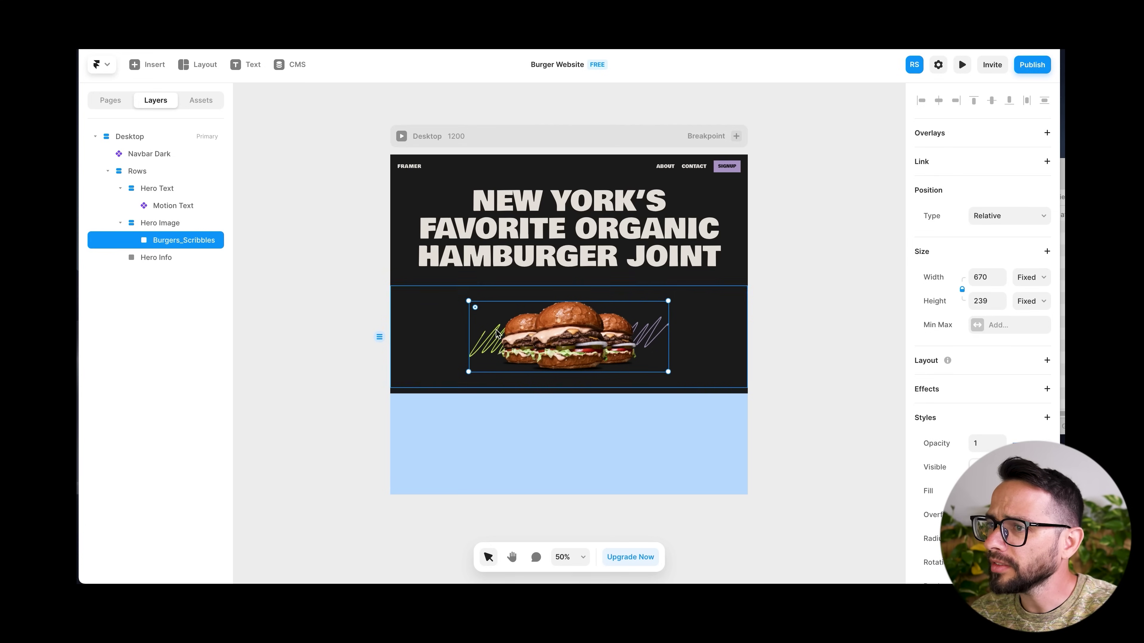
{"action": "left_click", "coordinate": [969, 280]}
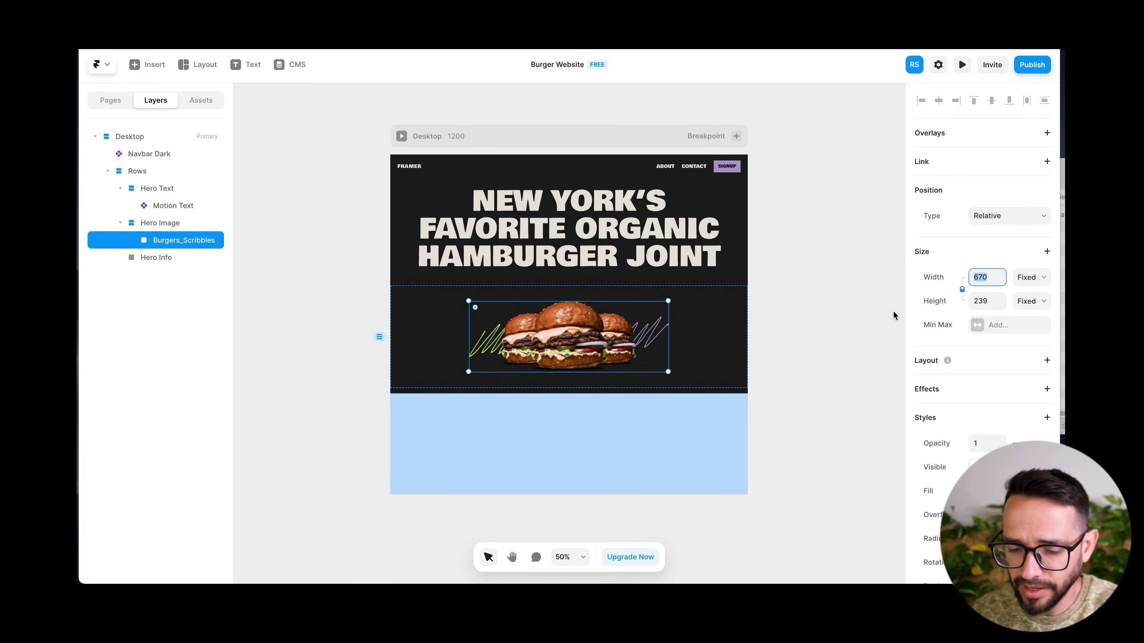
{"action": "type", "text": "100%"}
{"action": "key", "text": "Return"}
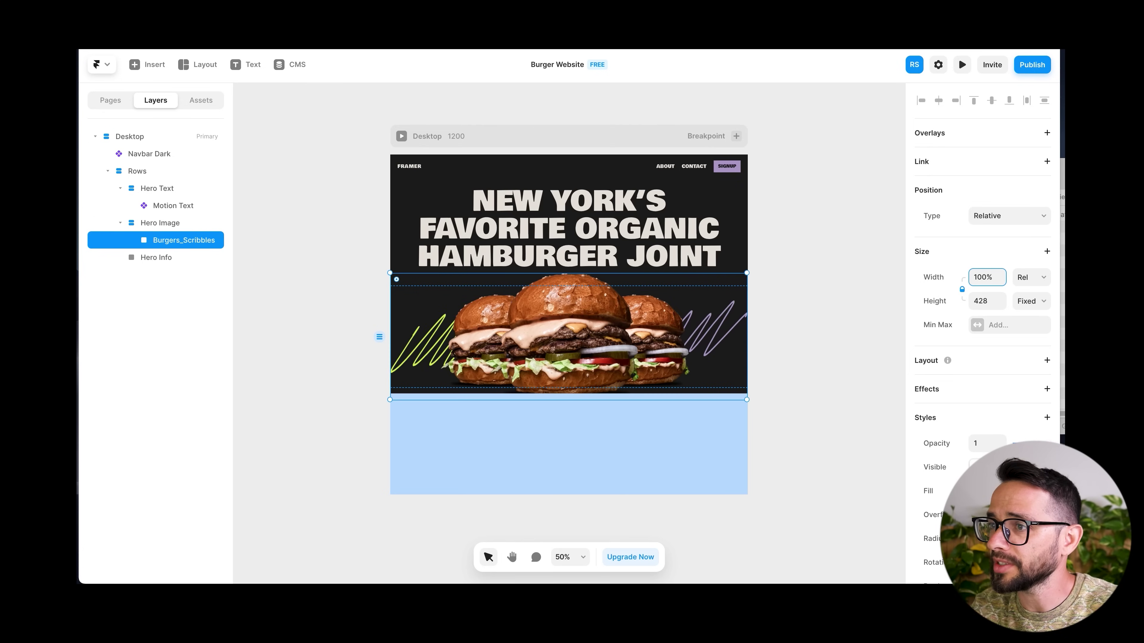
{"action": "key", "text": "super+a"}
{"action": "type", "text": "90%"}
{"action": "key", "text": "Return"}
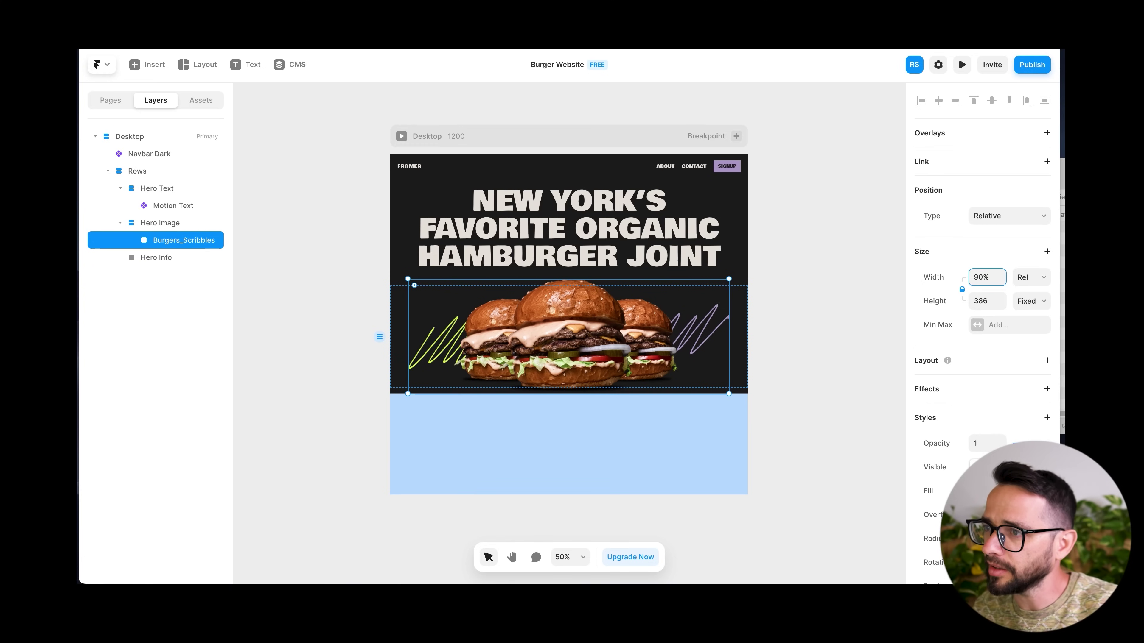
{"action": "left_click", "coordinate": [402, 266]}
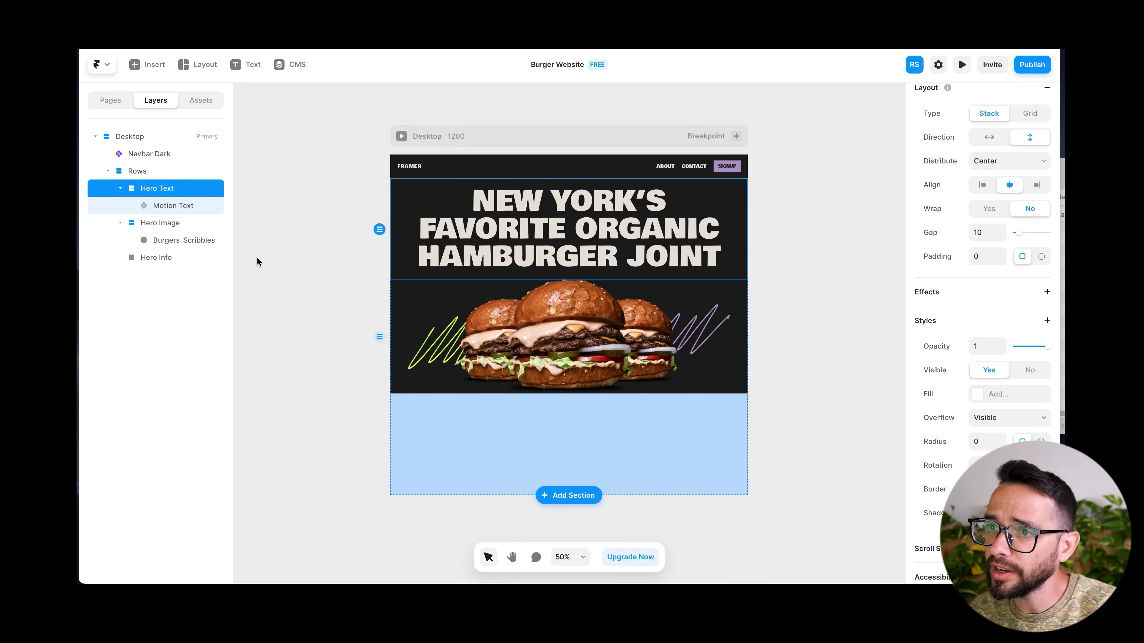
{"action": "left_click", "coordinate": [178, 223]}
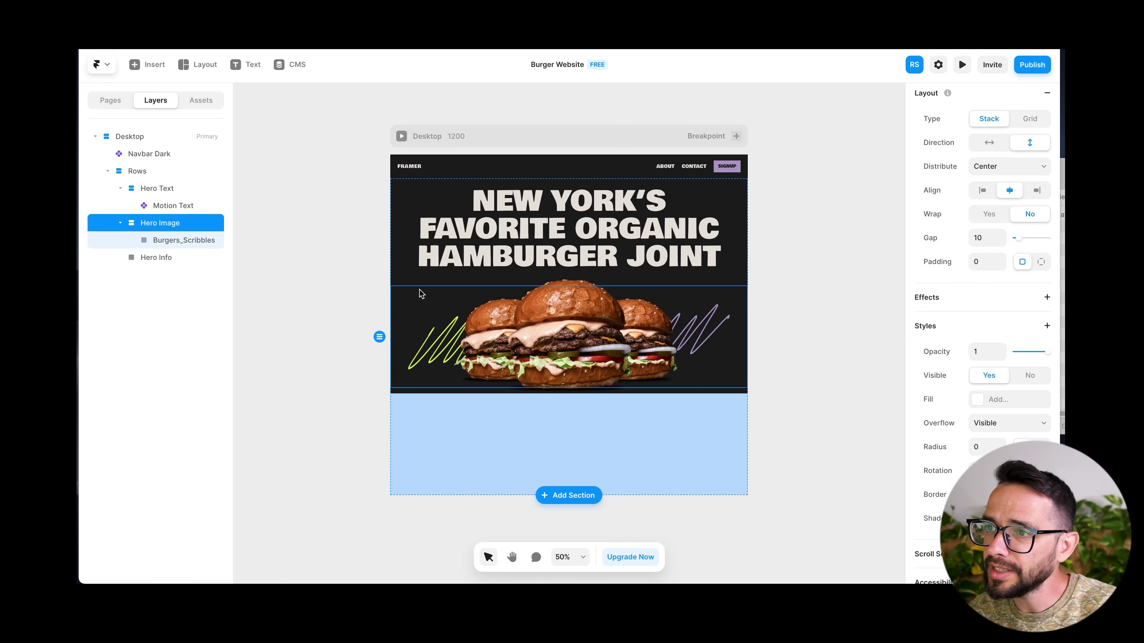
{"action": "left_click", "coordinate": [407, 279]}
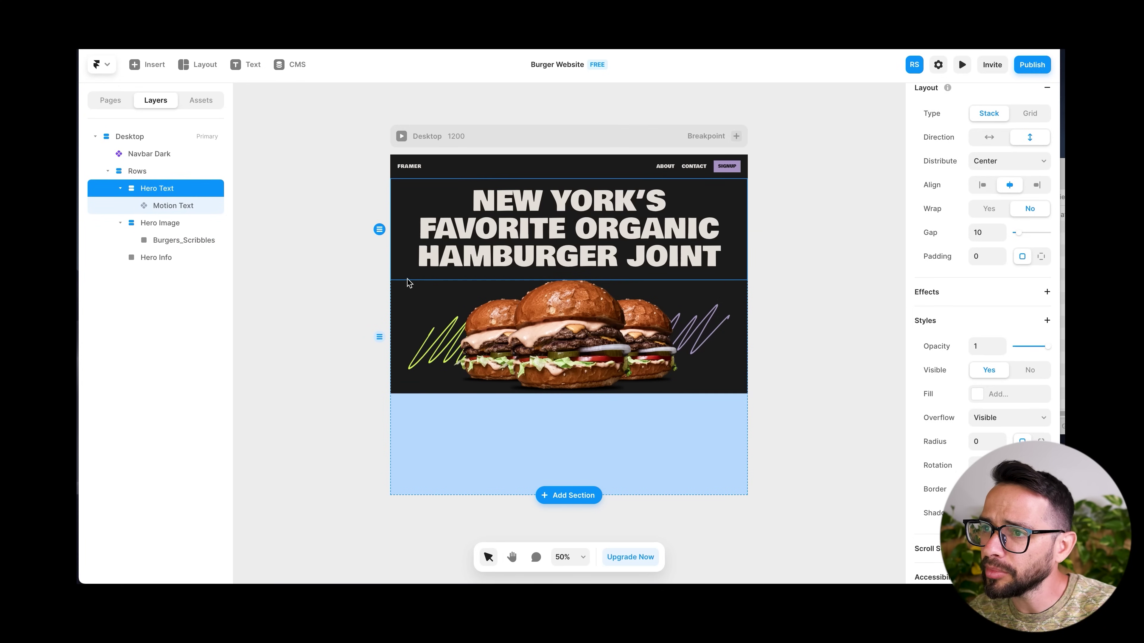
{"action": "left_click", "coordinate": [421, 521]}
{"action": "left_click", "coordinate": [421, 230]}
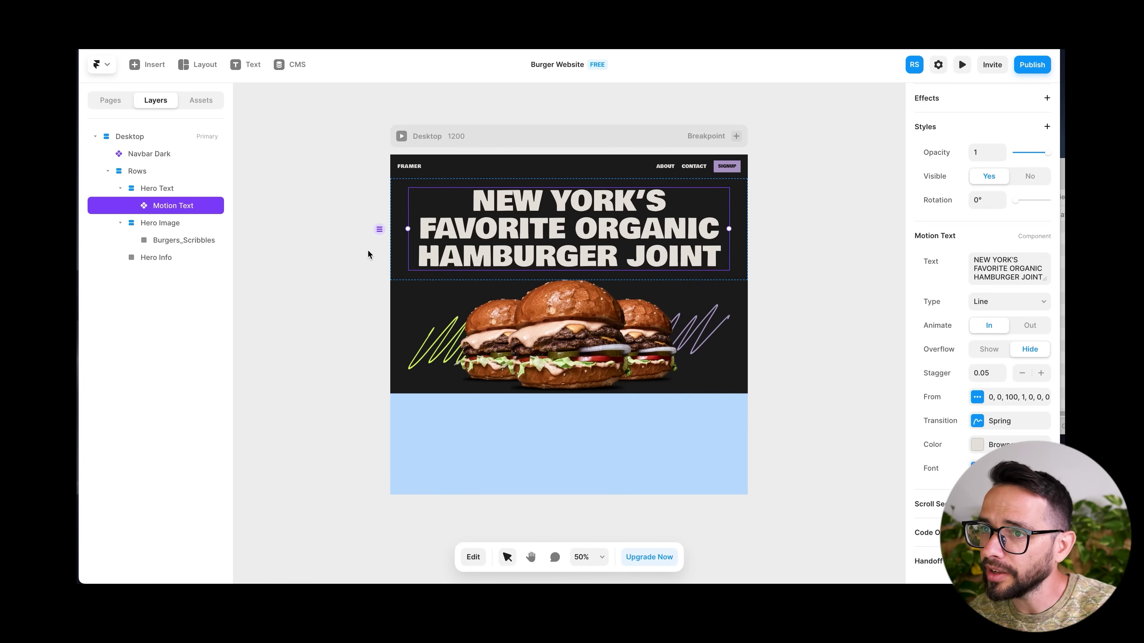
Shorten the Rows stack to a height of about 894 and check the overlap of burgers and headline in the page preview
{"action": "left_click", "coordinate": [152, 171]}
{"action": "left_click_drag", "start_coordinate": [467, 494], "coordinate": [468, 444]}
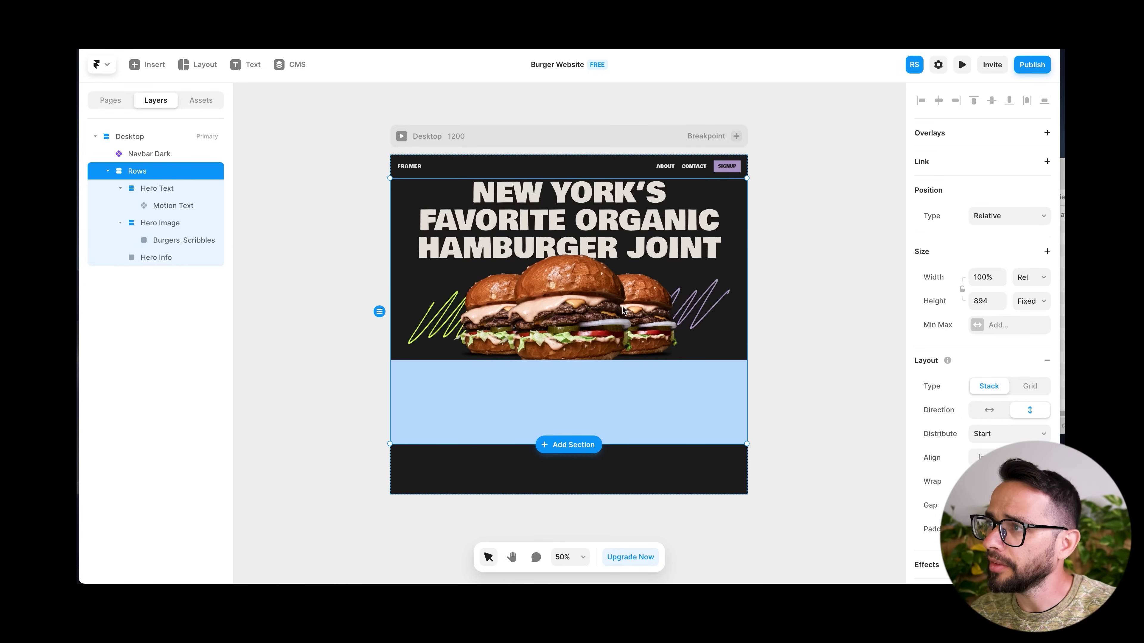
{"action": "left_click", "coordinate": [964, 65]}
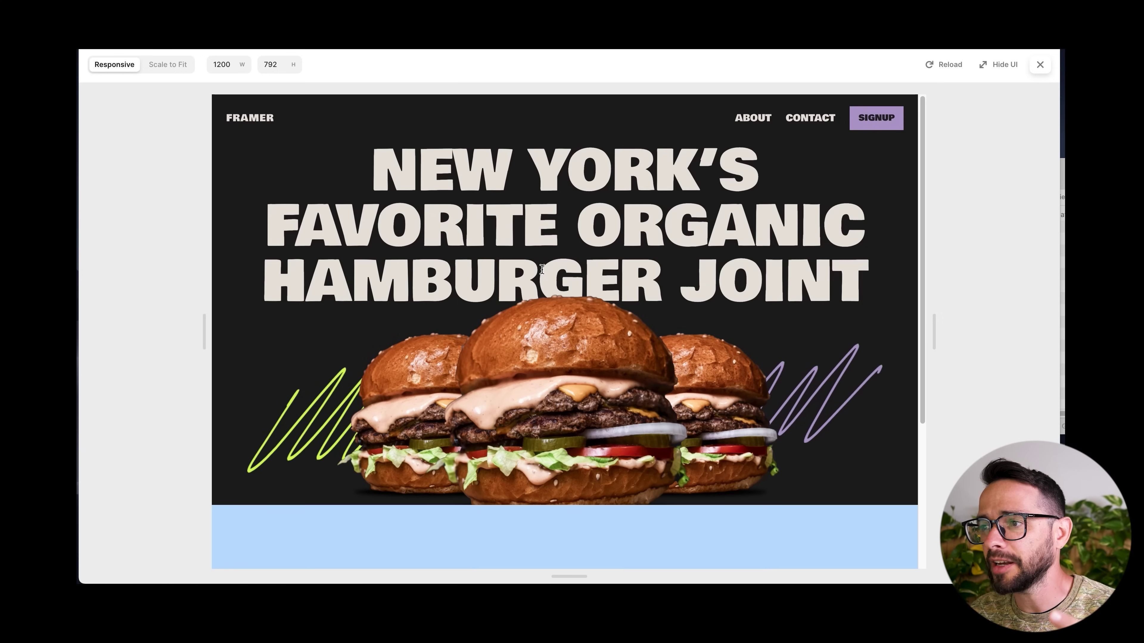
{"action": "left_click", "coordinate": [1038, 66]}
Add an Appear effect to the Burgers_Scribbles image with the On Appear trigger and the Scale In Bottom preset
{"action": "left_click", "coordinate": [161, 203]}
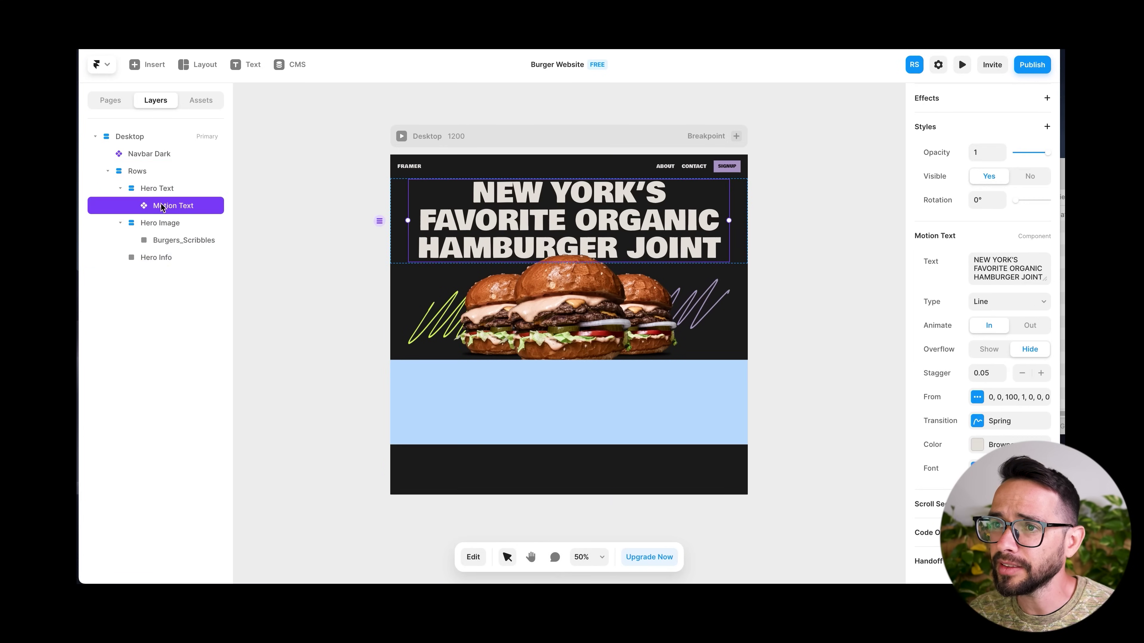
{"action": "left_click", "coordinate": [175, 246]}
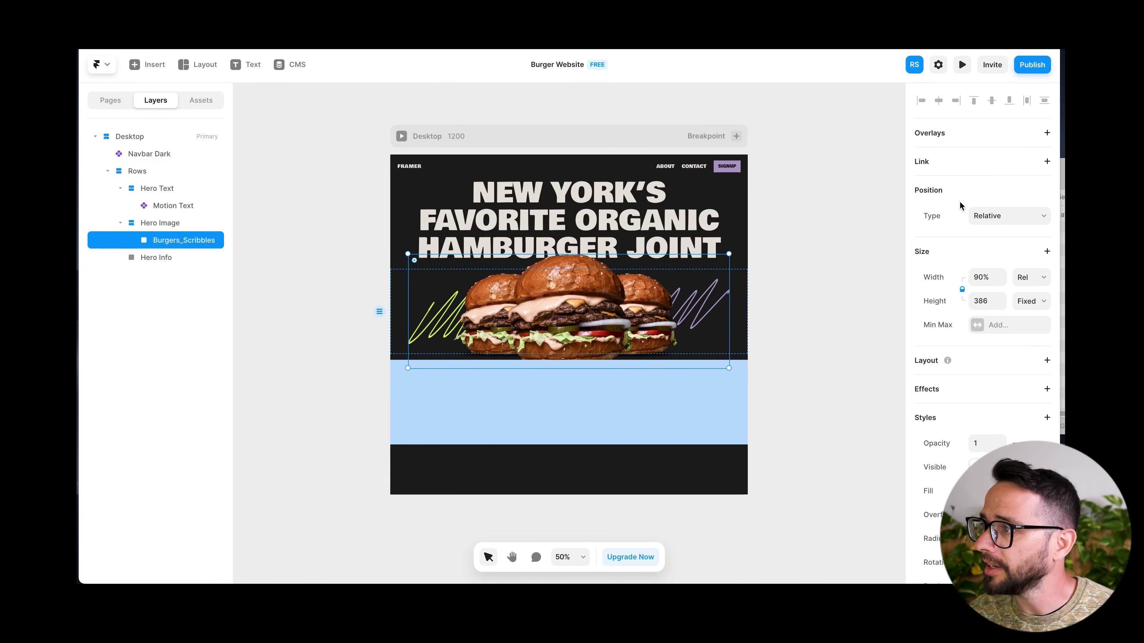
{"action": "scroll", "coordinate": [945, 270], "scroll_direction": "down", "scroll_amount": 3}
{"action": "left_click", "coordinate": [1045, 325]}
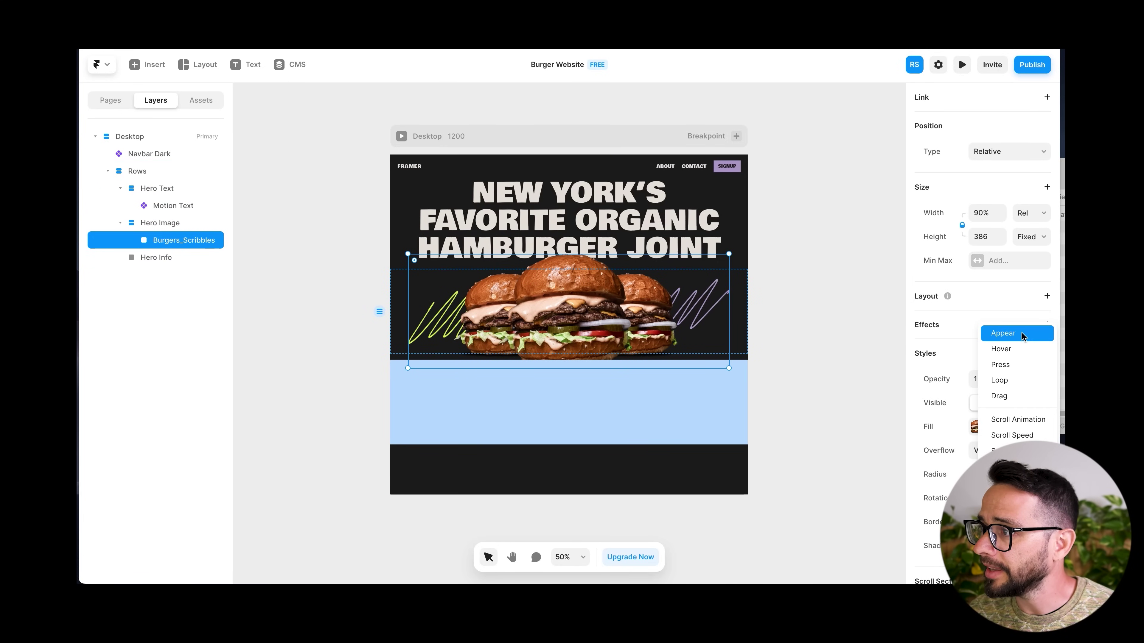
{"action": "left_click", "coordinate": [1000, 335]}
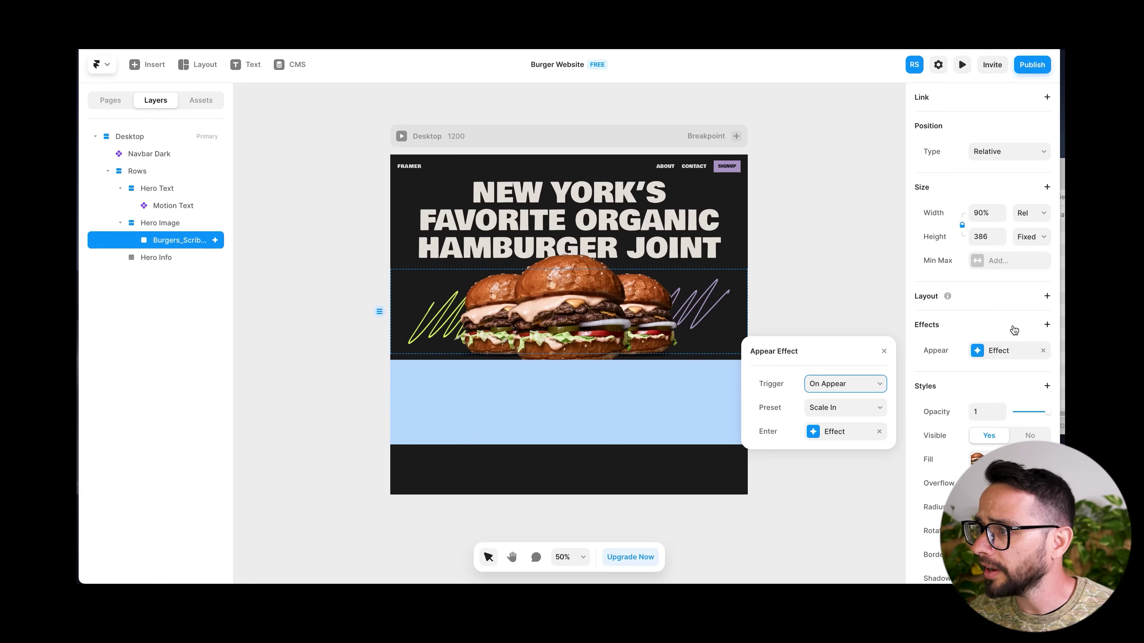
{"action": "left_click", "coordinate": [835, 383]}
{"action": "left_click", "coordinate": [835, 384]}
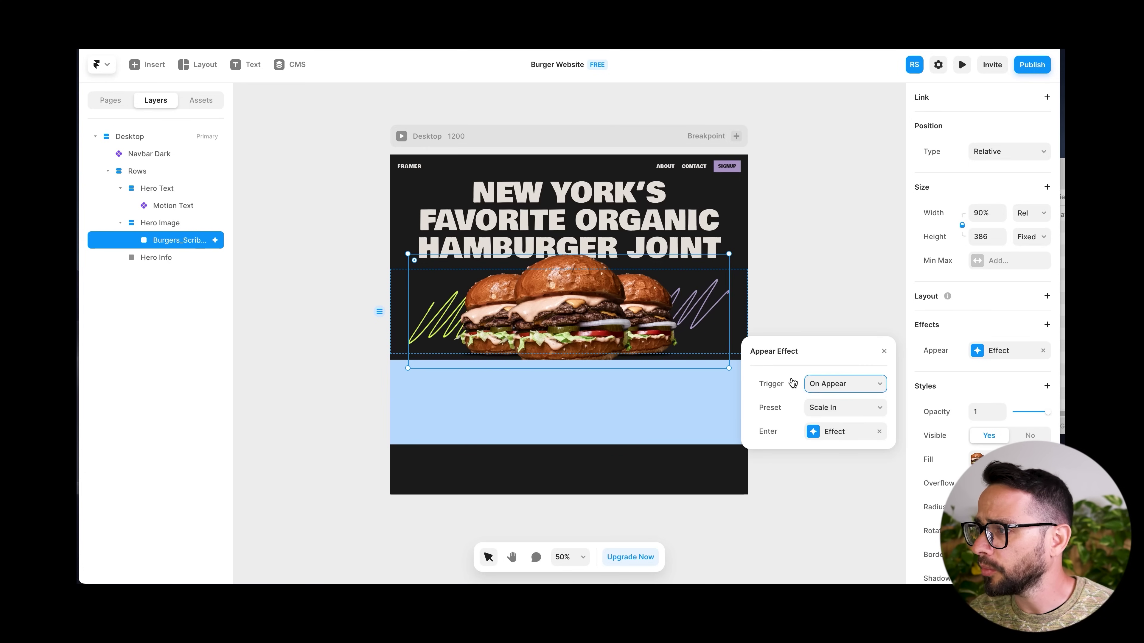
{"action": "left_click", "coordinate": [837, 408]}
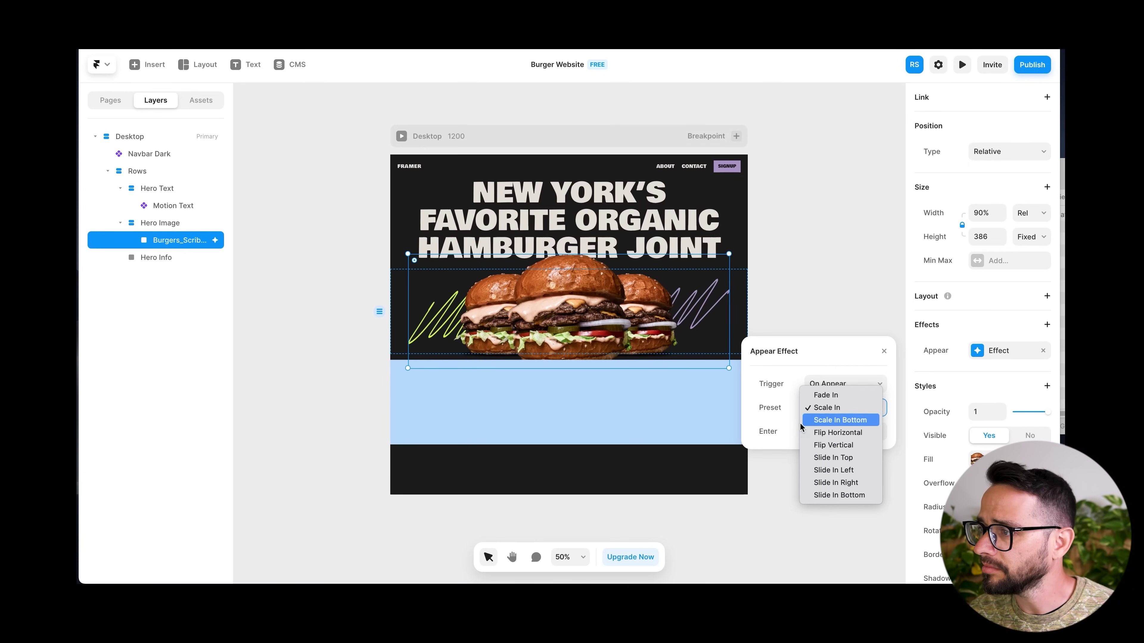
{"action": "left_click", "coordinate": [835, 420]}
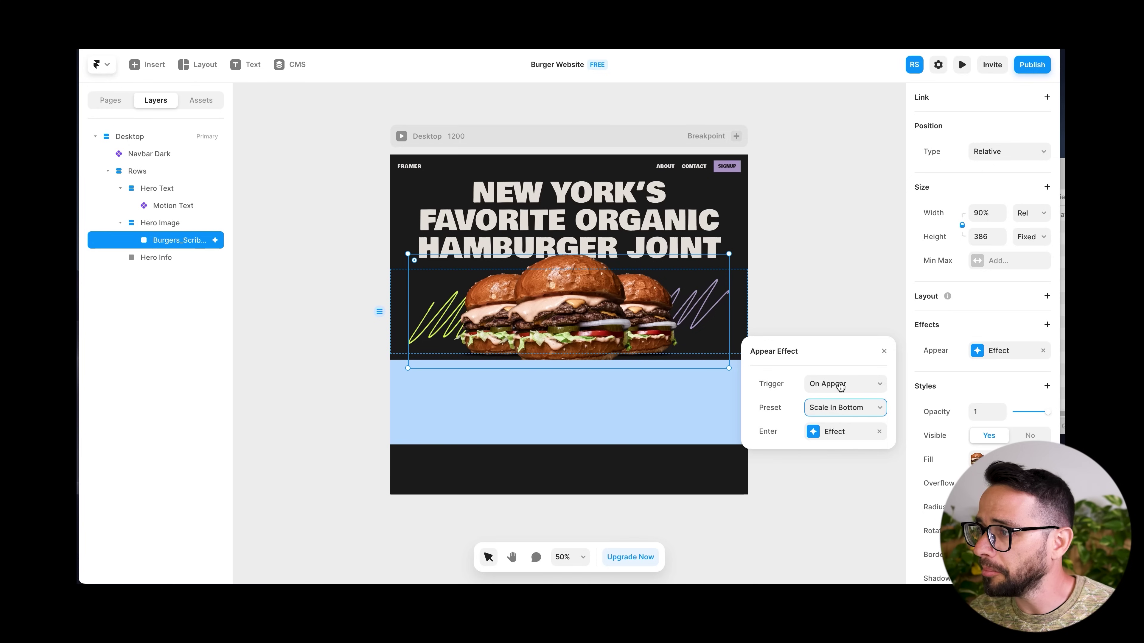
{"action": "left_click", "coordinate": [883, 351]}
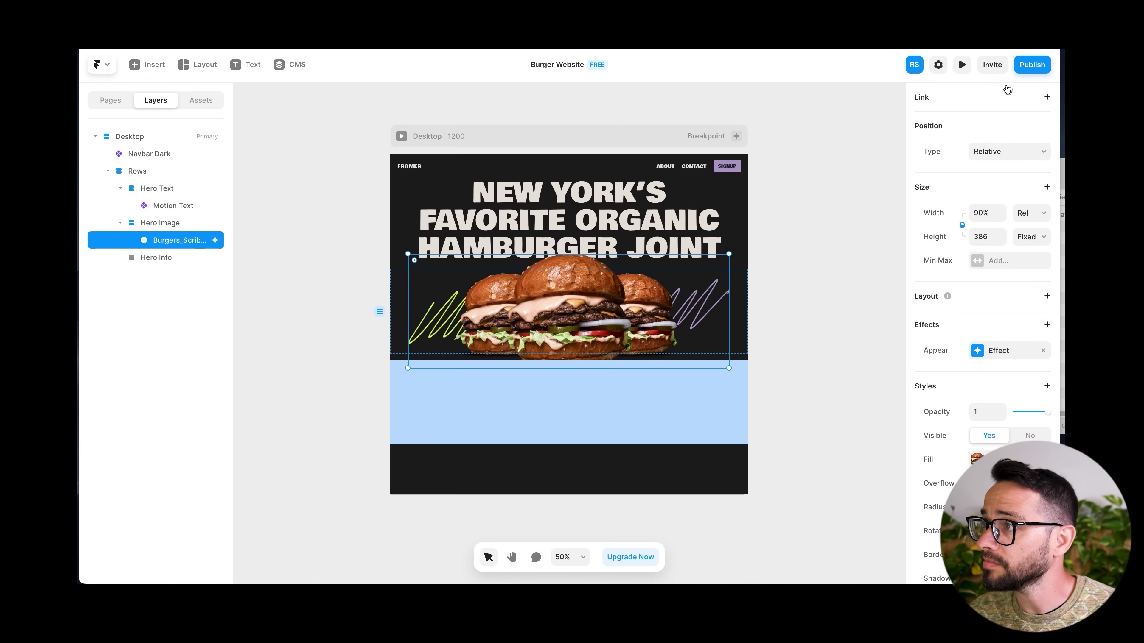
Play the hero's entrance animations in the page preview and replay them several times
{"action": "left_click", "coordinate": [962, 65]}
{"action": "left_click", "coordinate": [953, 66]}
{"action": "left_click", "coordinate": [953, 66]}
{"action": "left_click", "coordinate": [954, 66]}
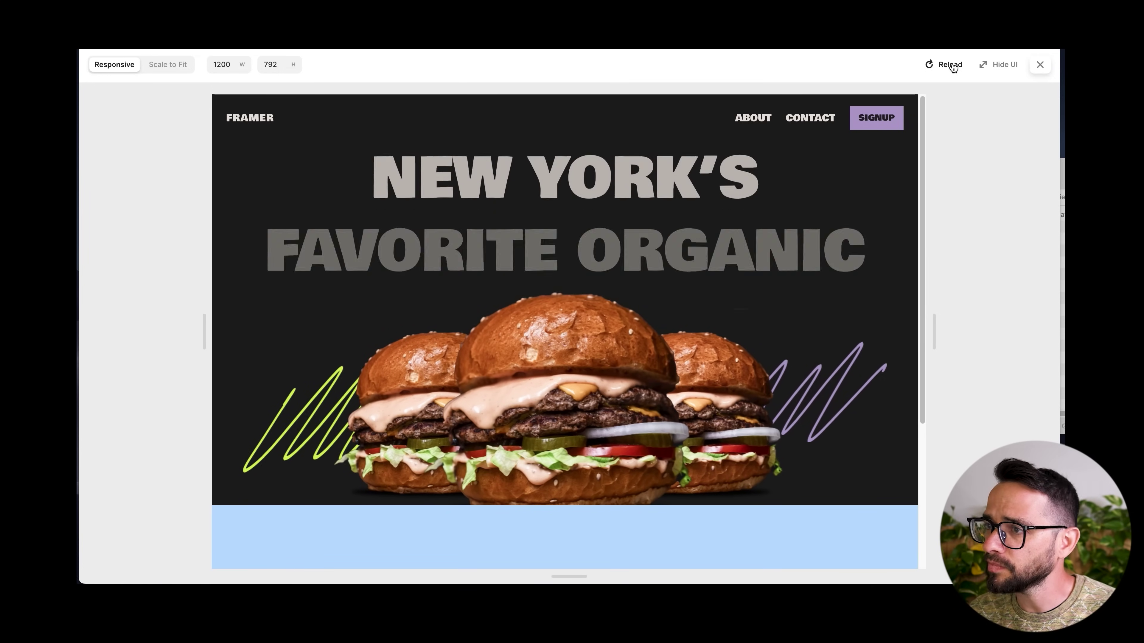
{"action": "left_click", "coordinate": [952, 66]}
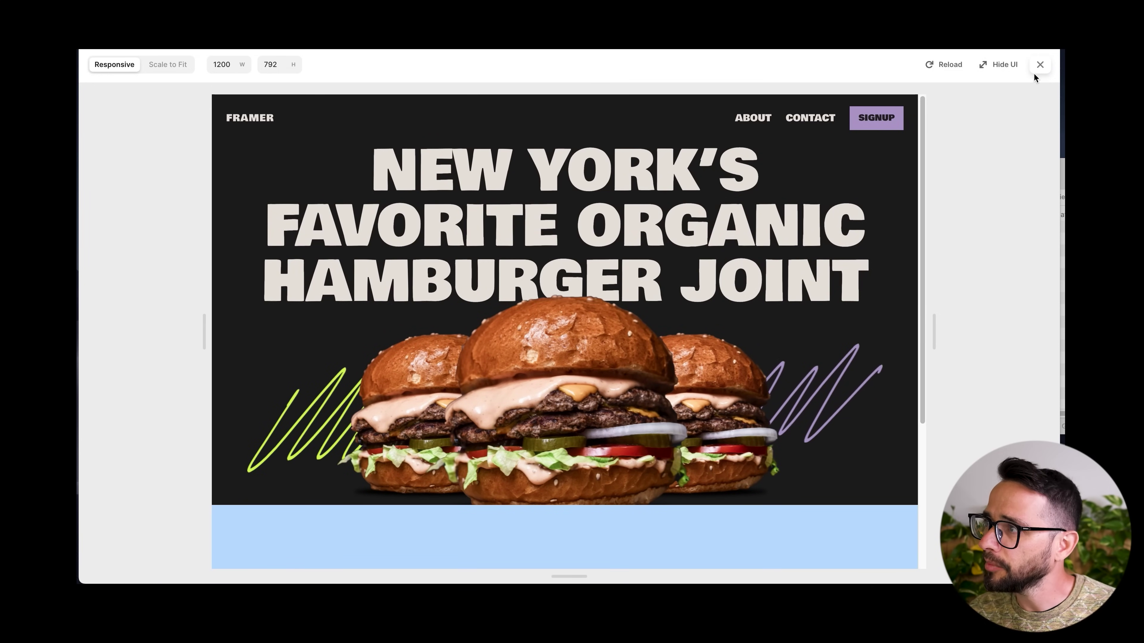
{"action": "left_click", "coordinate": [1040, 66]}
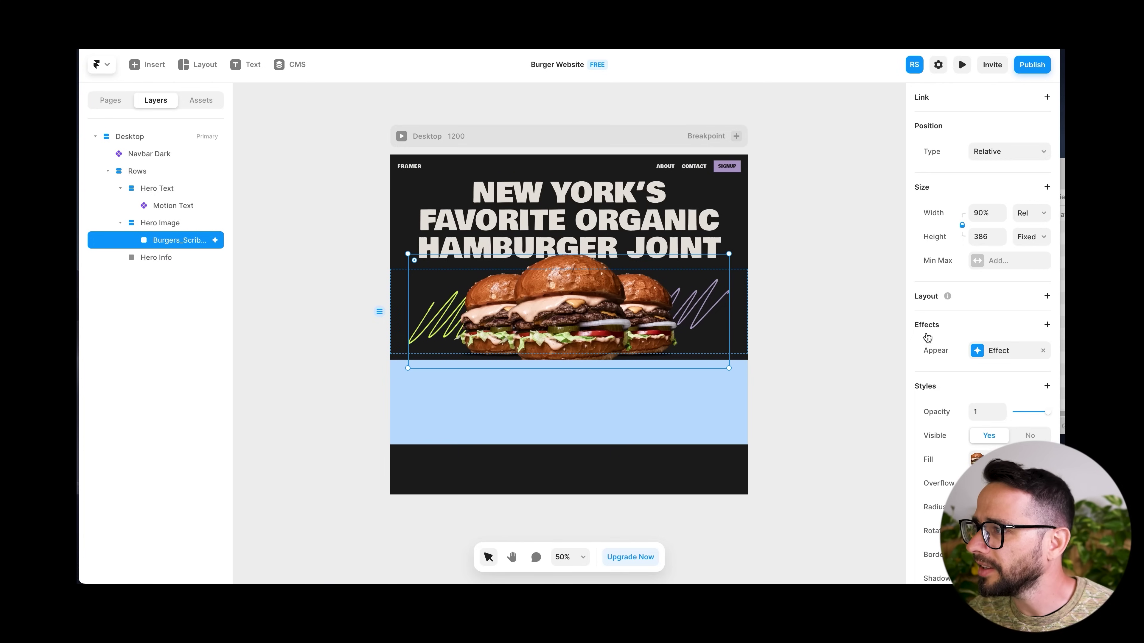
Set a 0.5 s delay on the spring transition of the Burgers_Scribbles image's Appear effect
{"action": "left_click", "coordinate": [1008, 351]}
{"action": "left_click", "coordinate": [829, 433]}
{"action": "left_click", "coordinate": [813, 384]}
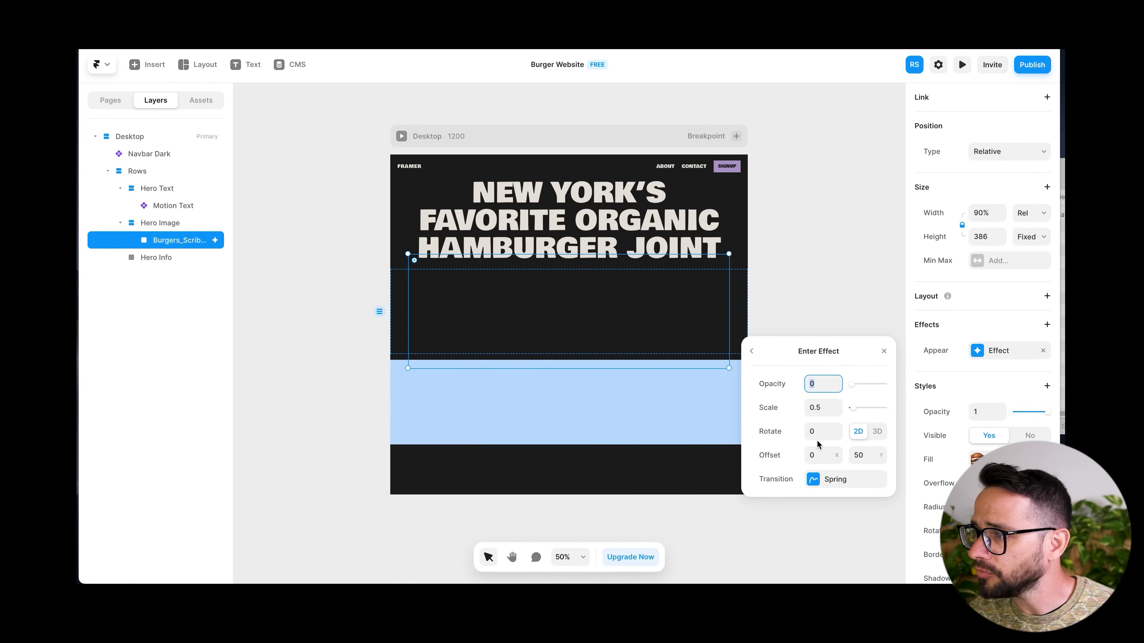
{"action": "left_click", "coordinate": [835, 480]}
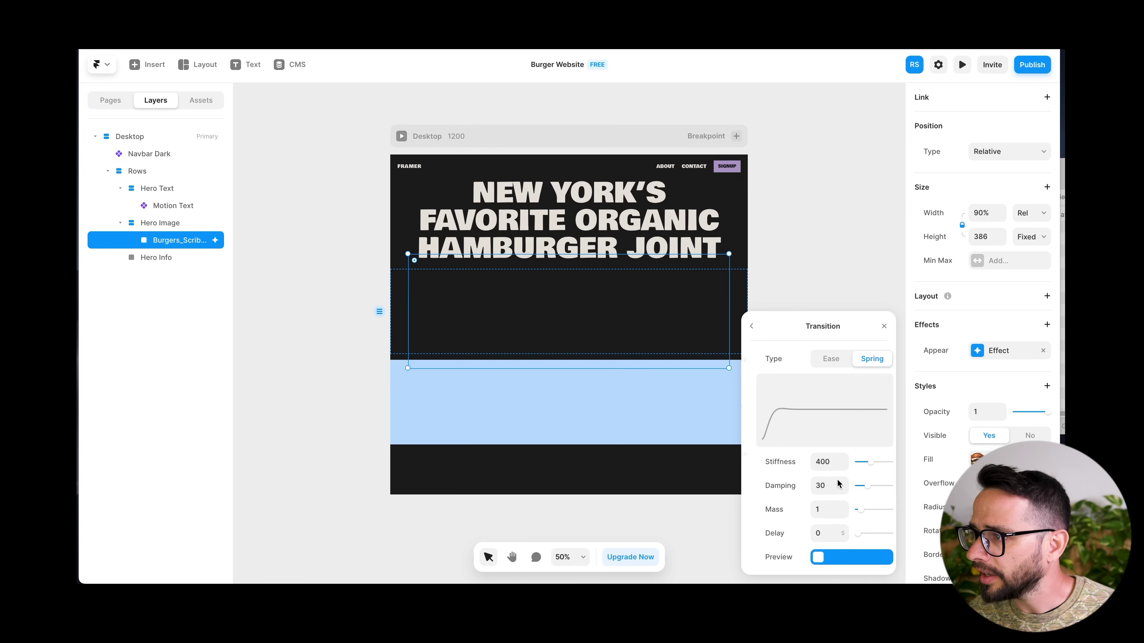
{"action": "left_click", "coordinate": [822, 535]}
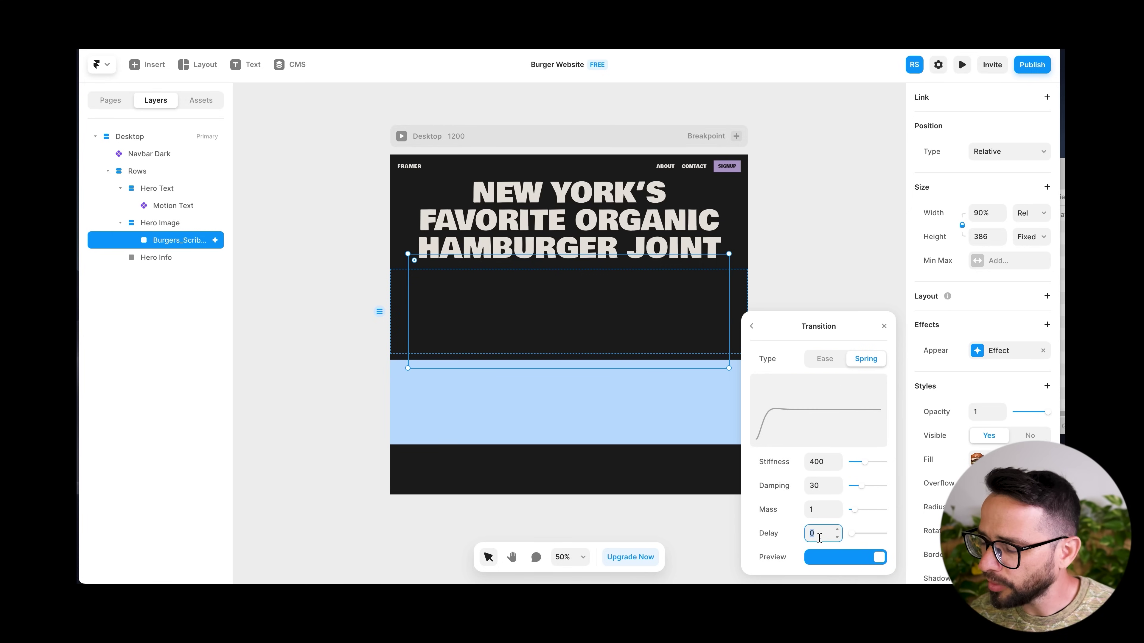
{"action": "type", "text": "0.5"}
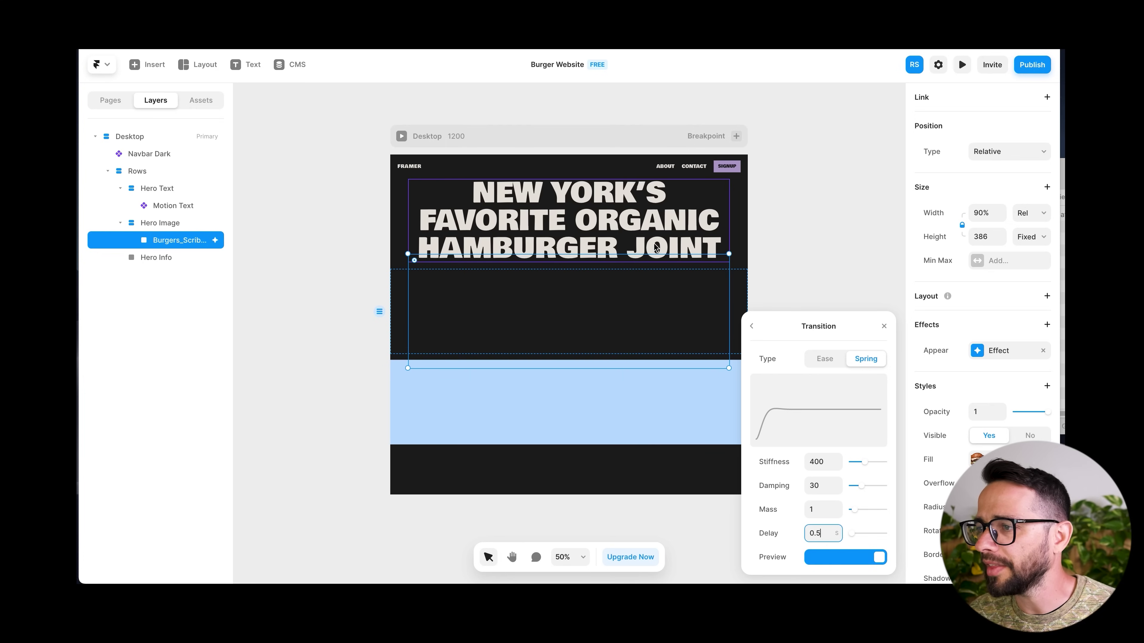
{"action": "left_click", "coordinate": [883, 327]}
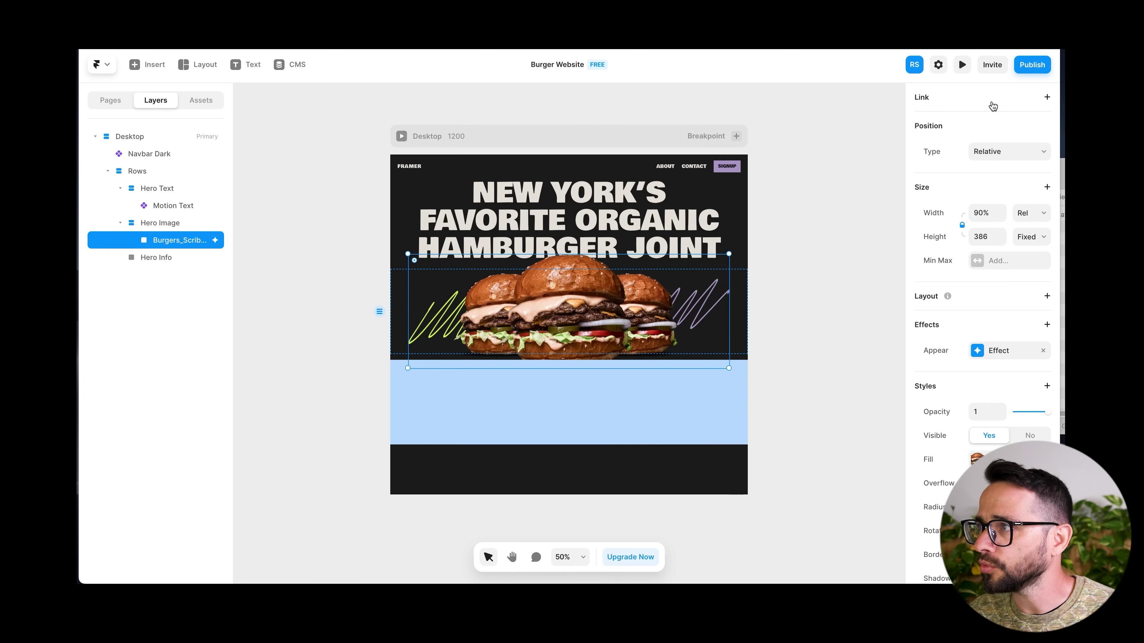
Preview the page and replay the hero animation to check the timing of the delayed burger entrance
{"action": "left_click", "coordinate": [962, 65]}
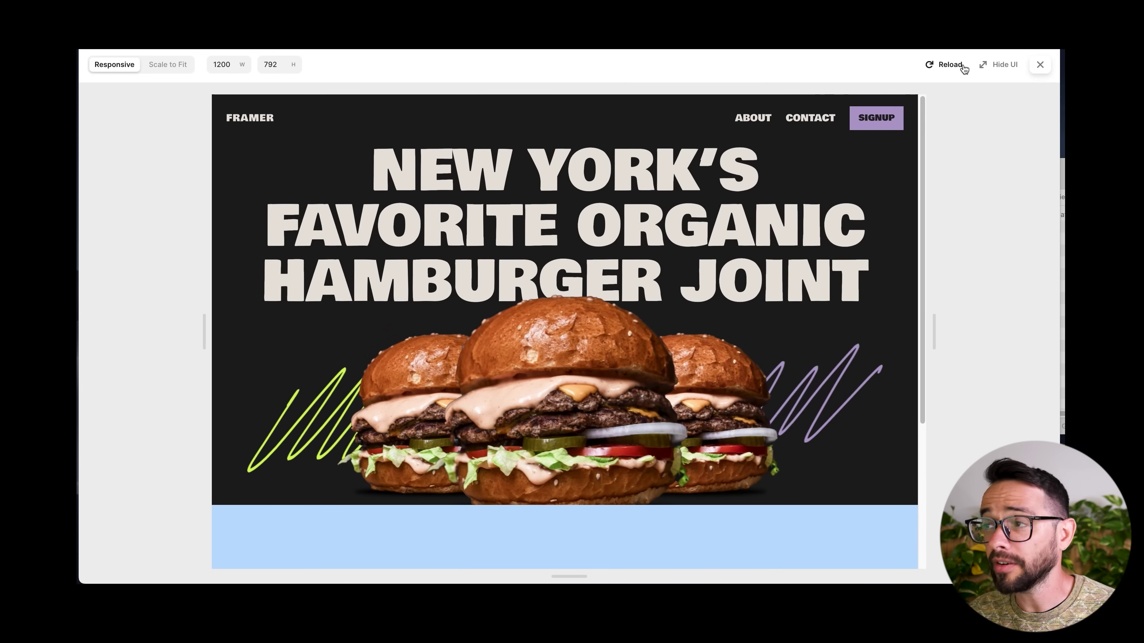
{"action": "left_click", "coordinate": [943, 69]}
{"action": "left_click", "coordinate": [943, 68]}
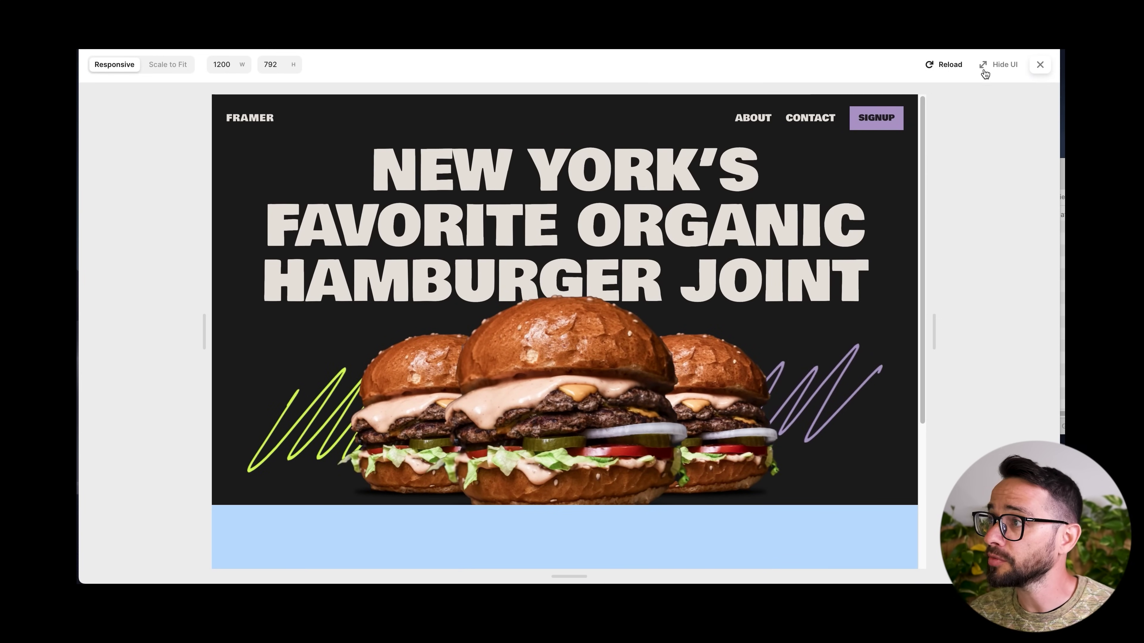
{"action": "left_click", "coordinate": [1040, 64]}
Copy the green swatch's colour D1EF53 from the Figma design and apply it as the Hero Info section's fill in Framer
{"action": "left_click", "coordinate": [158, 257]}
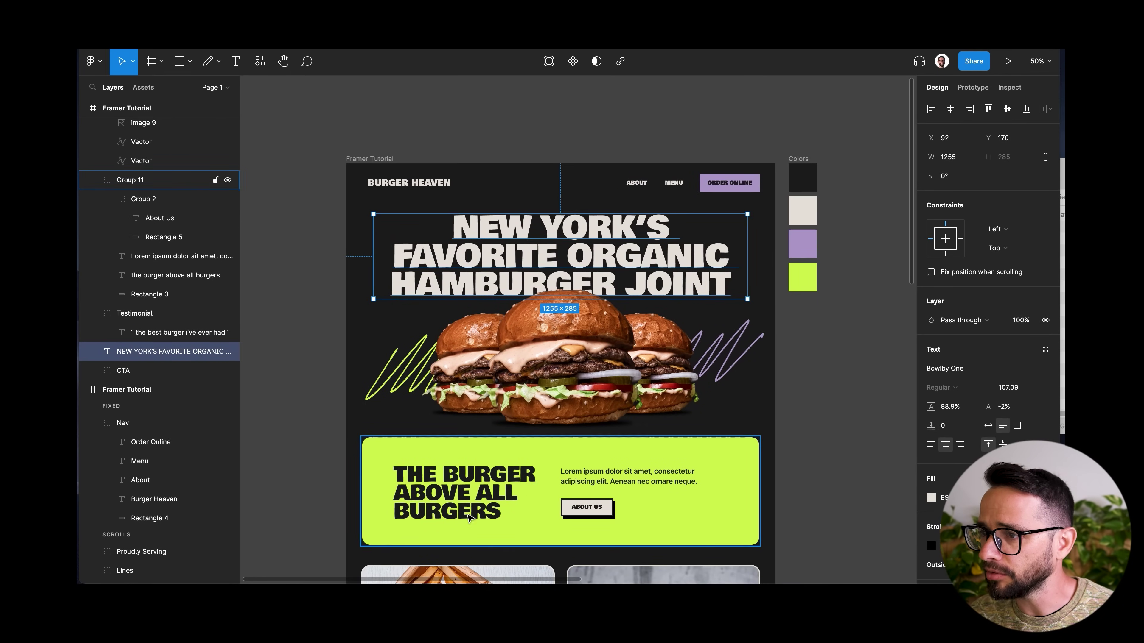
{"action": "left_click", "coordinate": [809, 281]}
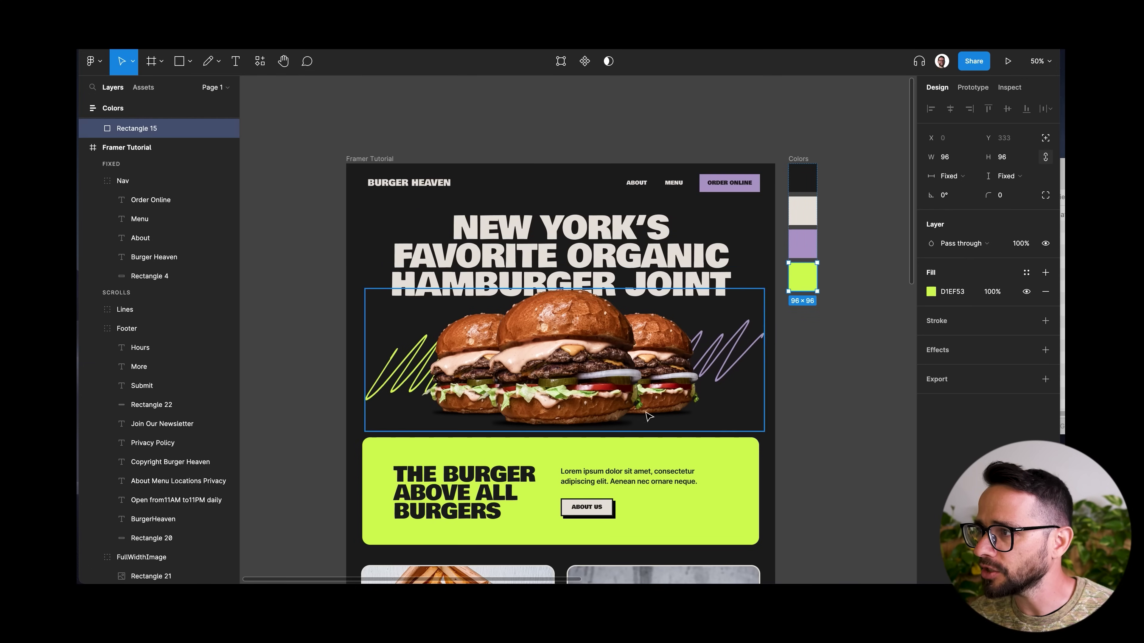
{"action": "left_click", "coordinate": [970, 292]}
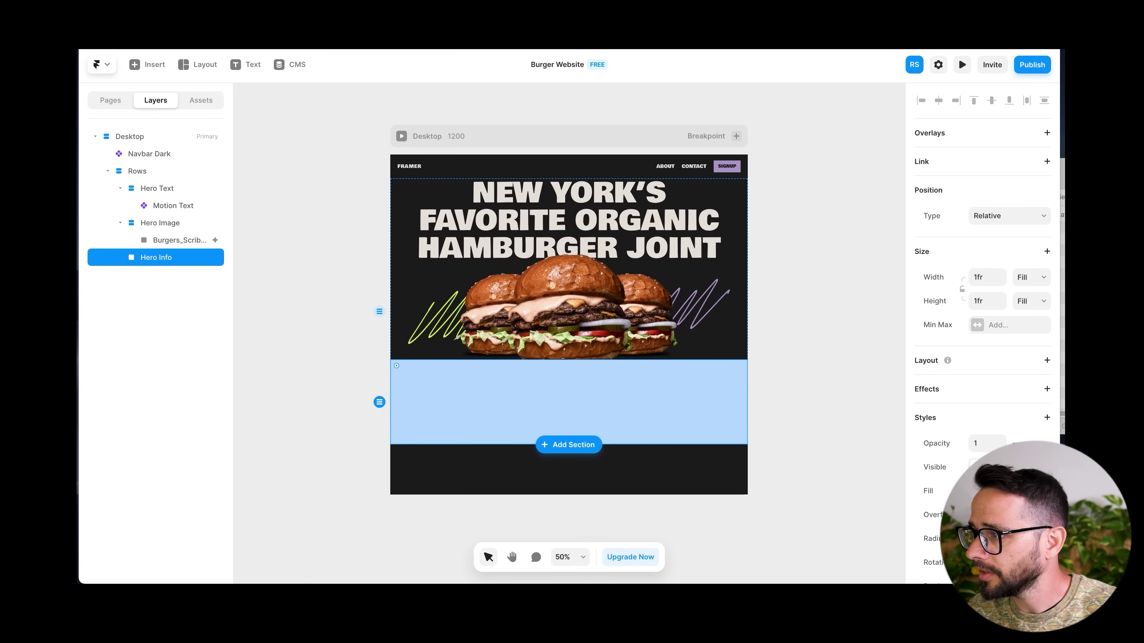
{"action": "type", "text": "D1EF53"}
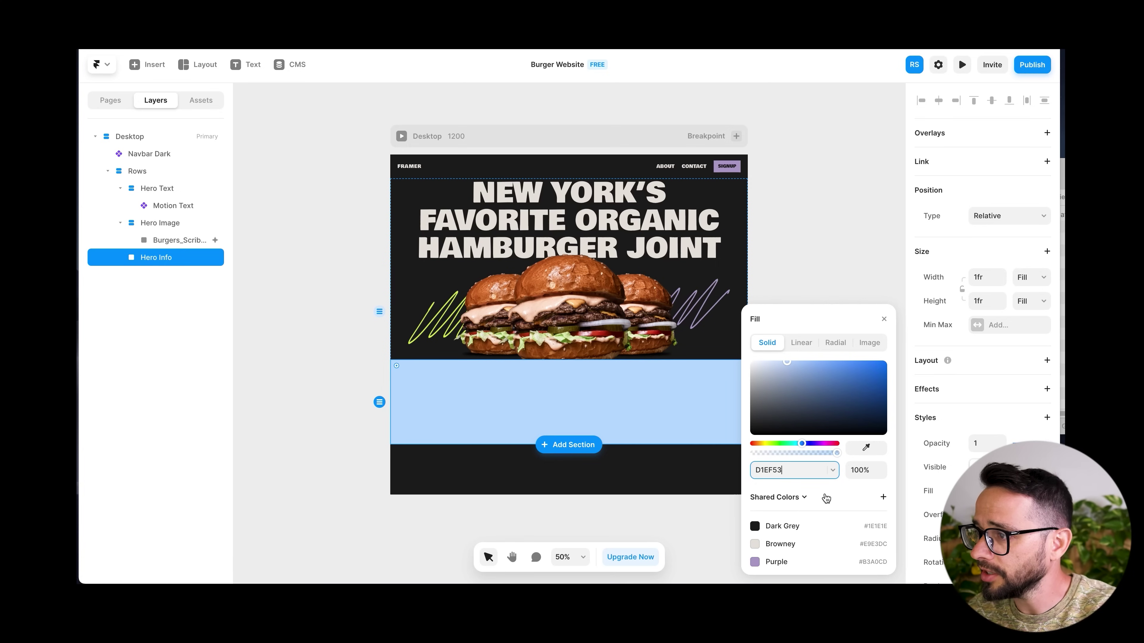
{"action": "key", "text": "Return"}
Save the Hero Info fill as a shared color named Green
{"action": "left_click", "coordinate": [883, 498]}
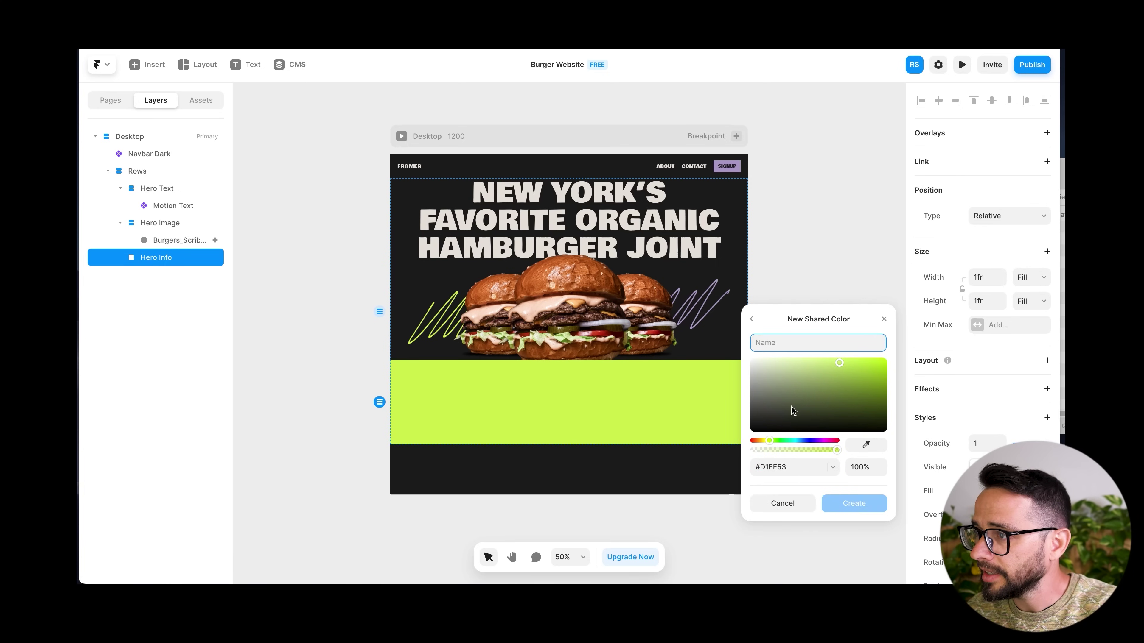
{"action": "type", "text": "Green"}
{"action": "key", "text": "Return"}
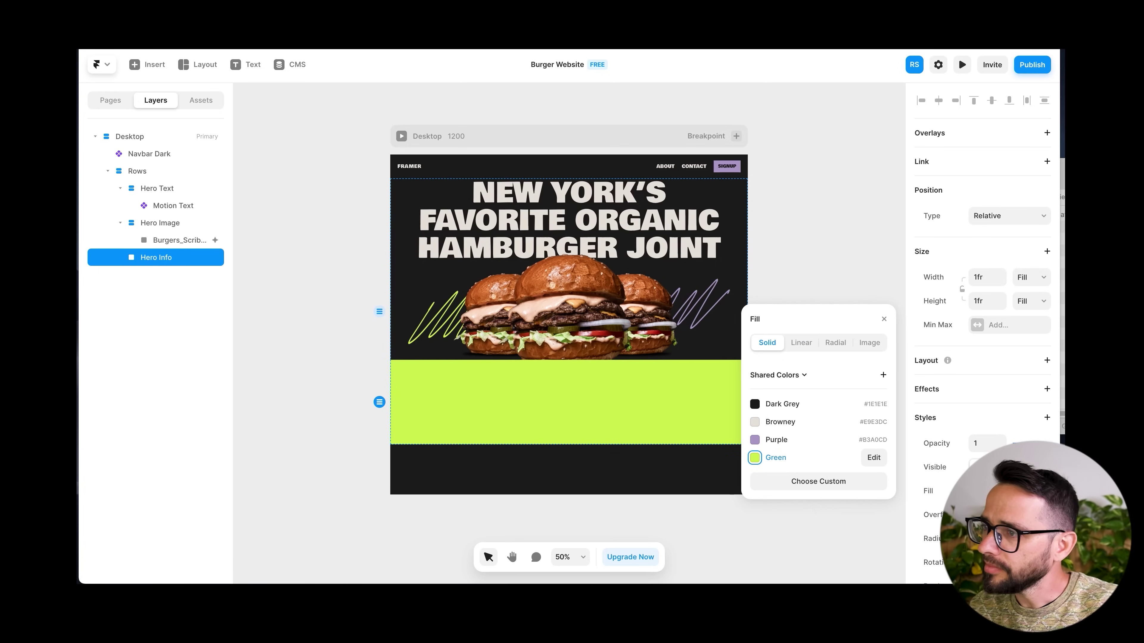
{"action": "left_click", "coordinate": [884, 319]}
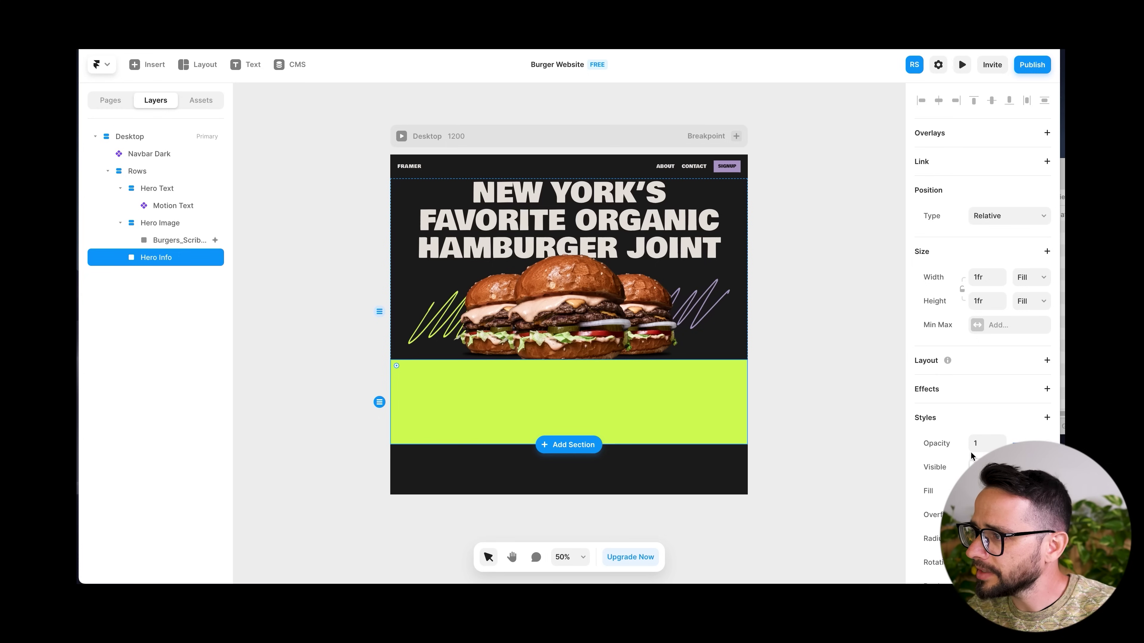
Round the corners of the Hero Info section and compare it with the green card in the Figma design
{"action": "scroll", "coordinate": [971, 455], "scroll_direction": "down", "scroll_amount": 2}
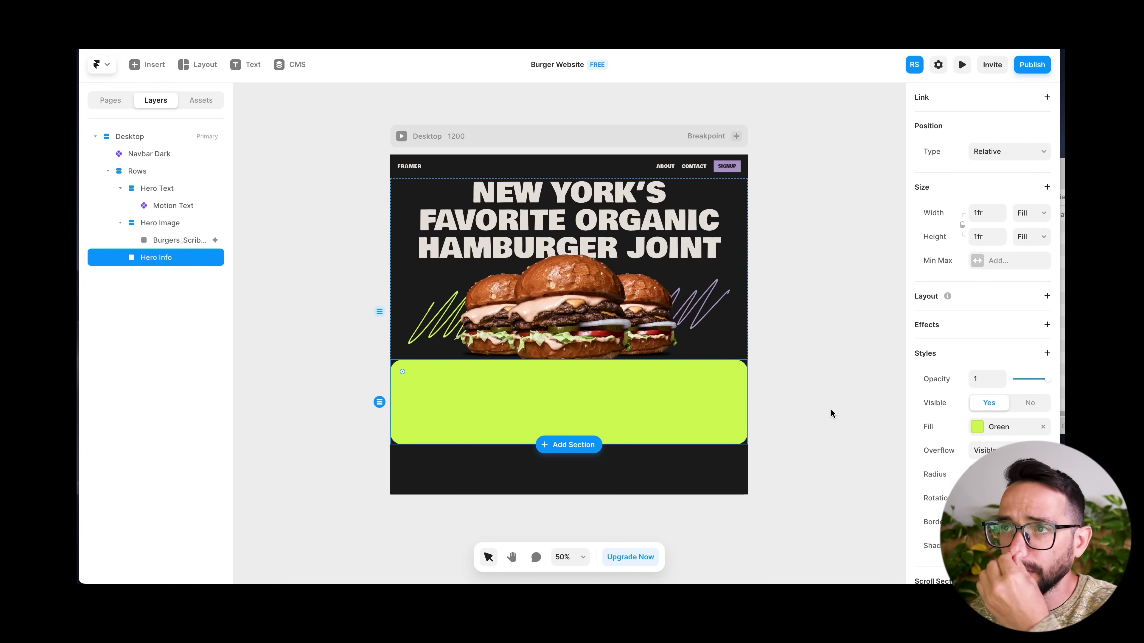
{"action": "key", "text": "super+Tab"}
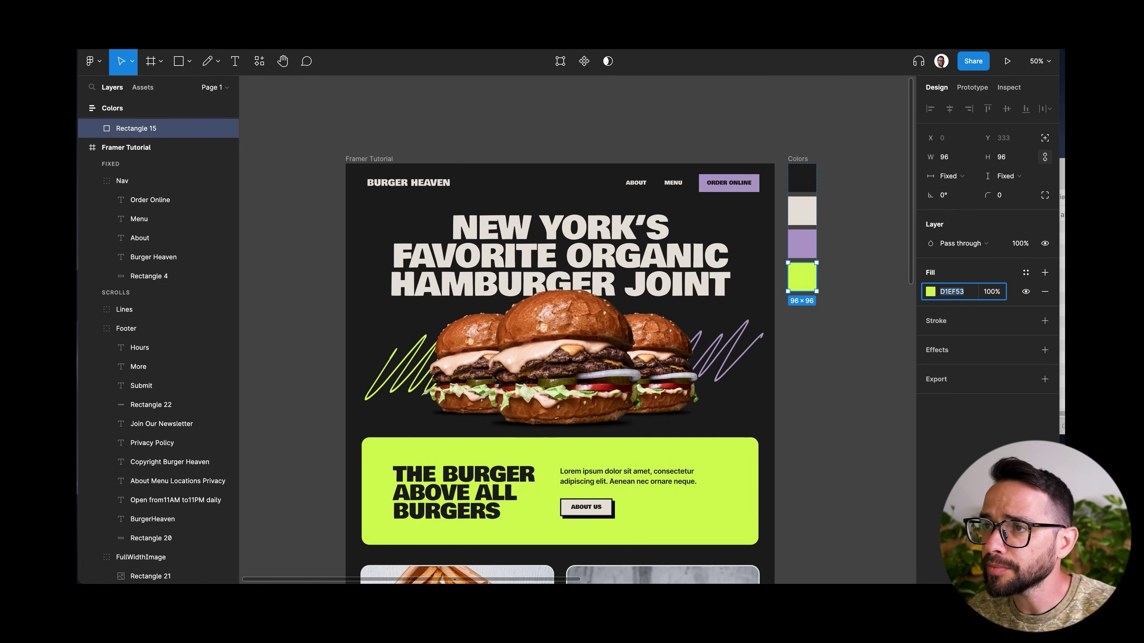
{"action": "key", "text": "super+Tab"}
Give the Hero Image stack individual padding with a bottom value of 100
{"action": "left_click", "coordinate": [166, 172]}
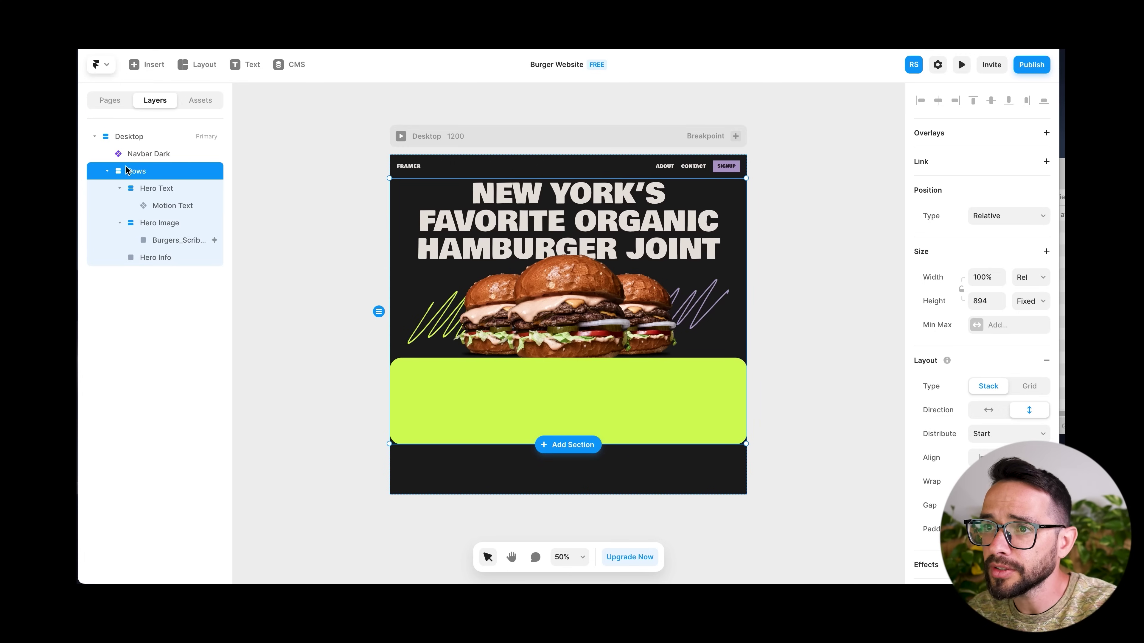
{"action": "left_click", "coordinate": [155, 188]}
{"action": "left_click", "coordinate": [162, 222]}
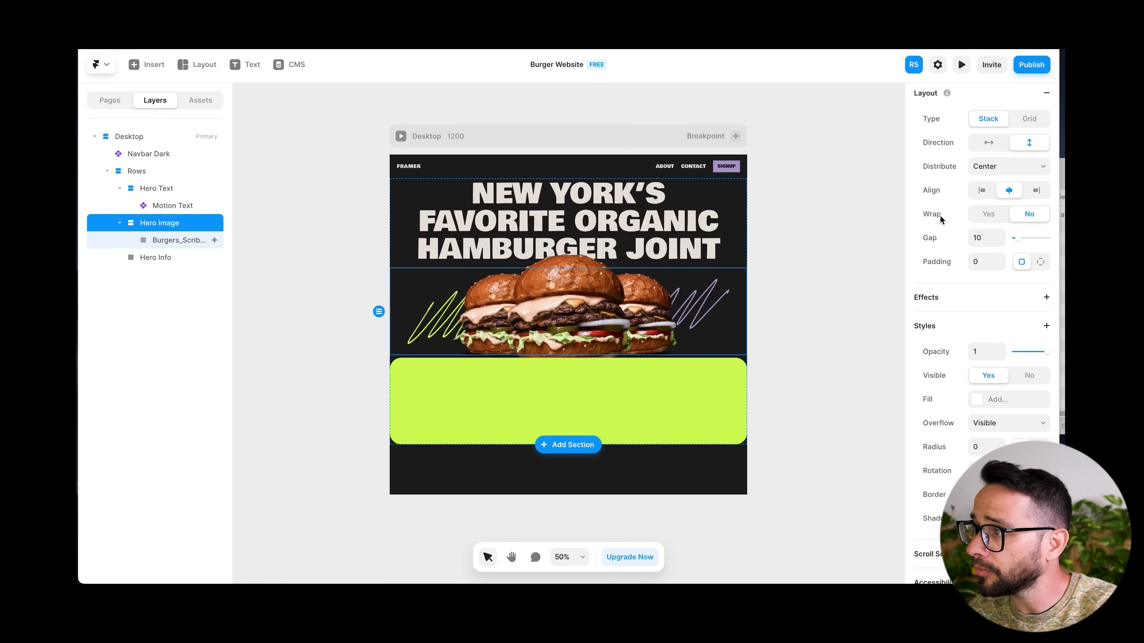
{"action": "left_click", "coordinate": [1041, 266]}
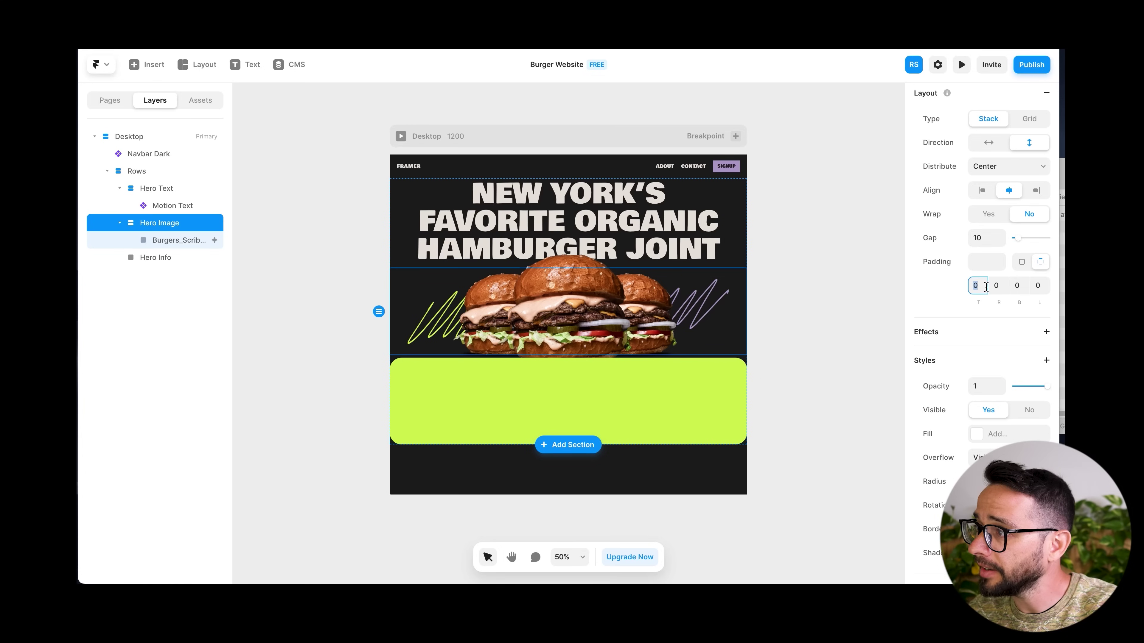
{"action": "left_click", "coordinate": [1015, 285]}
{"action": "type", "text": "80"}
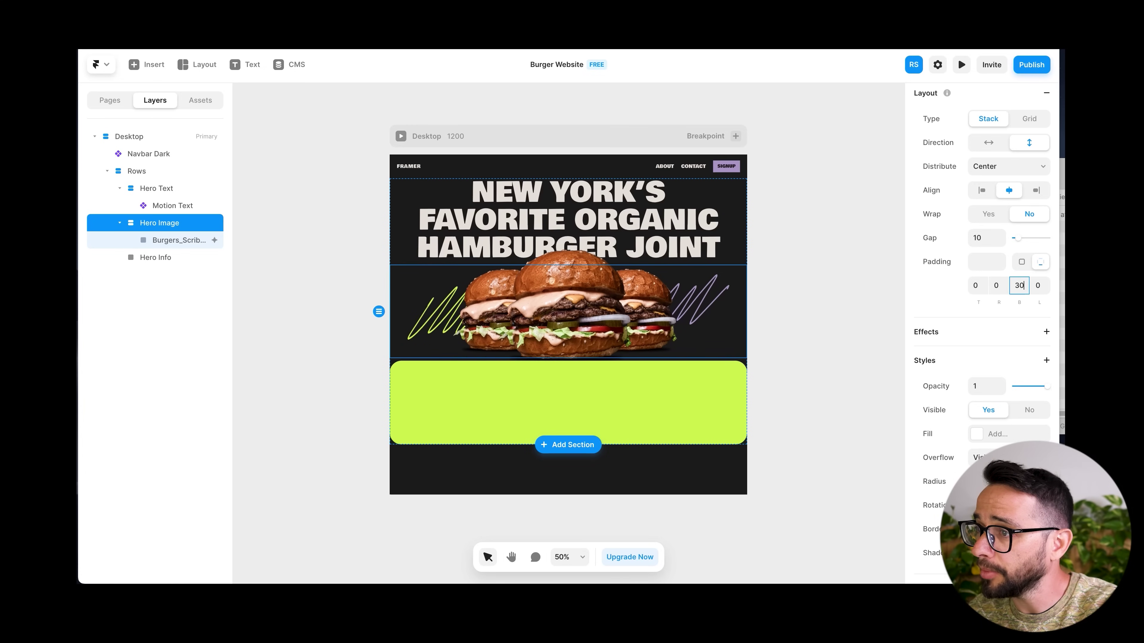
{"action": "key", "text": "shift+Up"}
{"action": "key", "text": "shift+Up"}
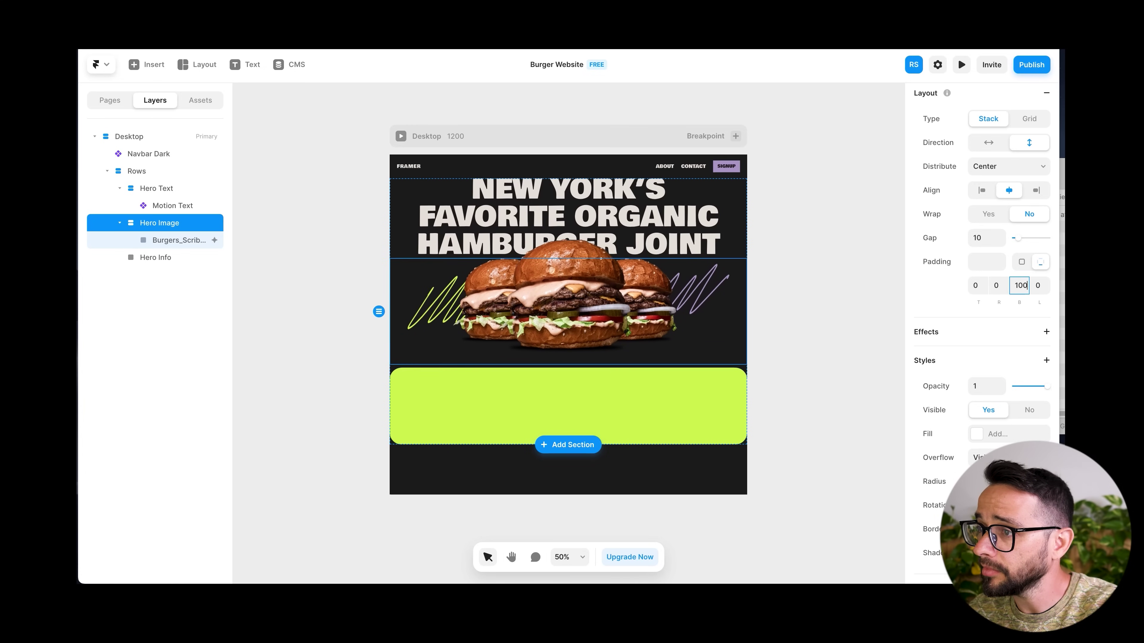
Extend the Rows stack downward to a height of about 984
{"action": "left_click", "coordinate": [675, 333]}
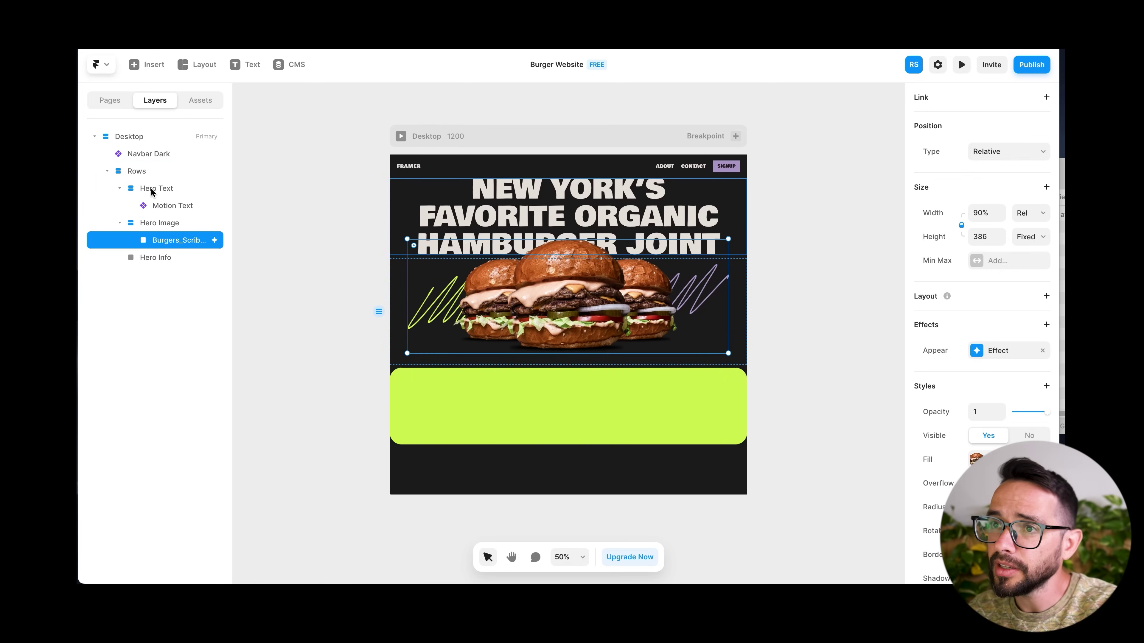
{"action": "key", "text": "Escape"}
{"action": "key", "text": "Escape"}
{"action": "left_click_drag", "start_coordinate": [503, 445], "coordinate": [490, 471]}
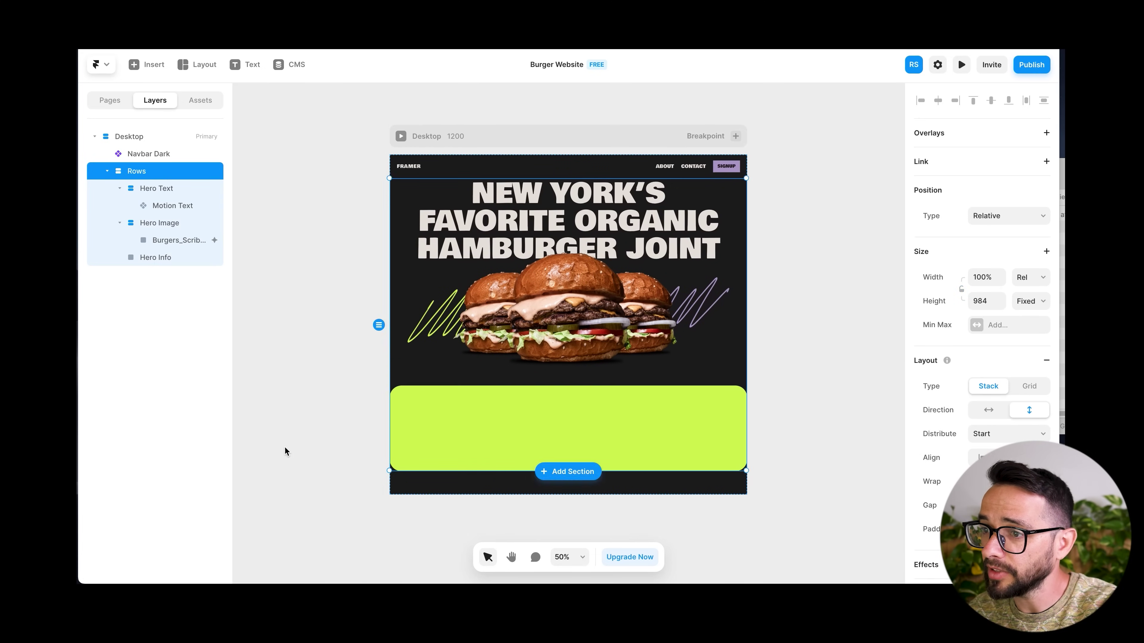
Change the Hero Info section's width to Relative and set it to 90%
{"action": "left_click", "coordinate": [451, 419]}
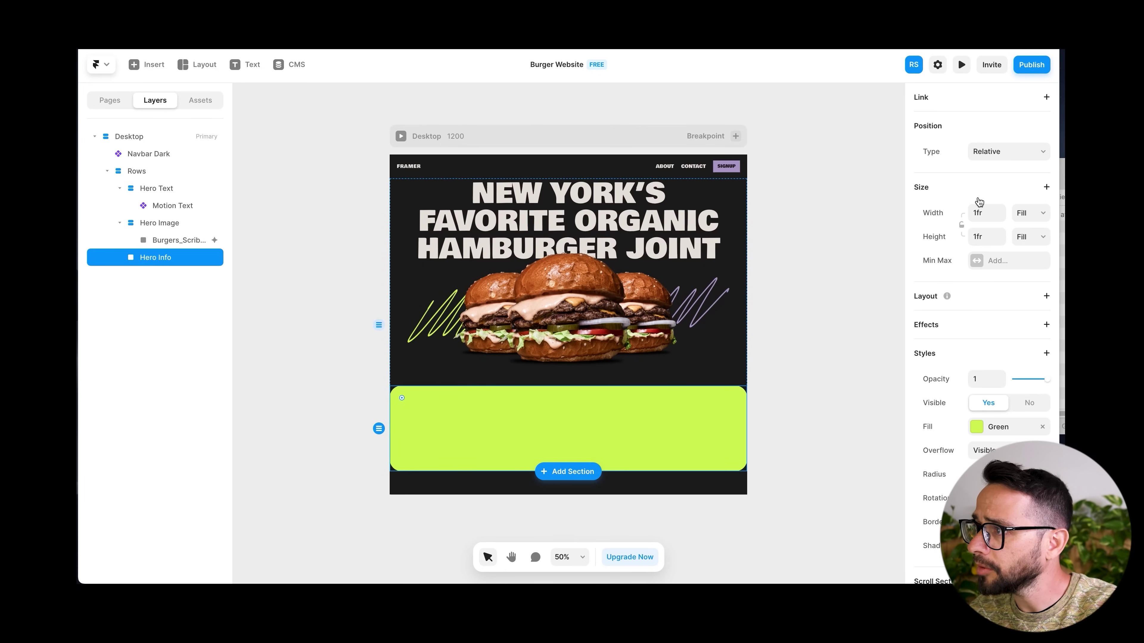
{"action": "scroll", "coordinate": [944, 264], "scroll_direction": "up", "scroll_amount": 2}
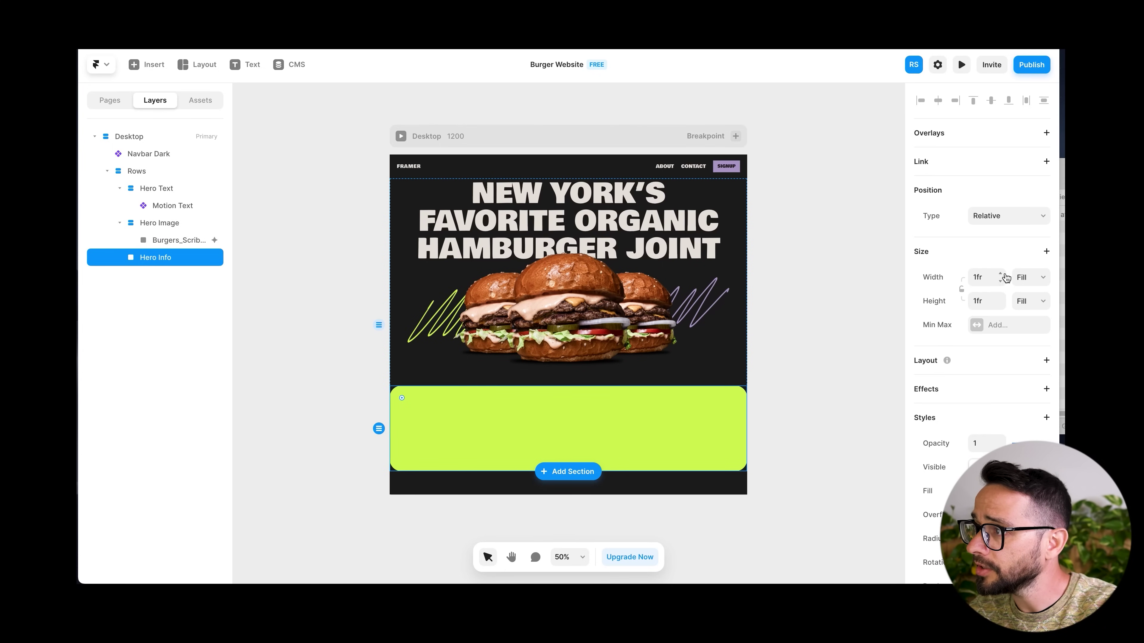
{"action": "left_click", "coordinate": [1029, 278]}
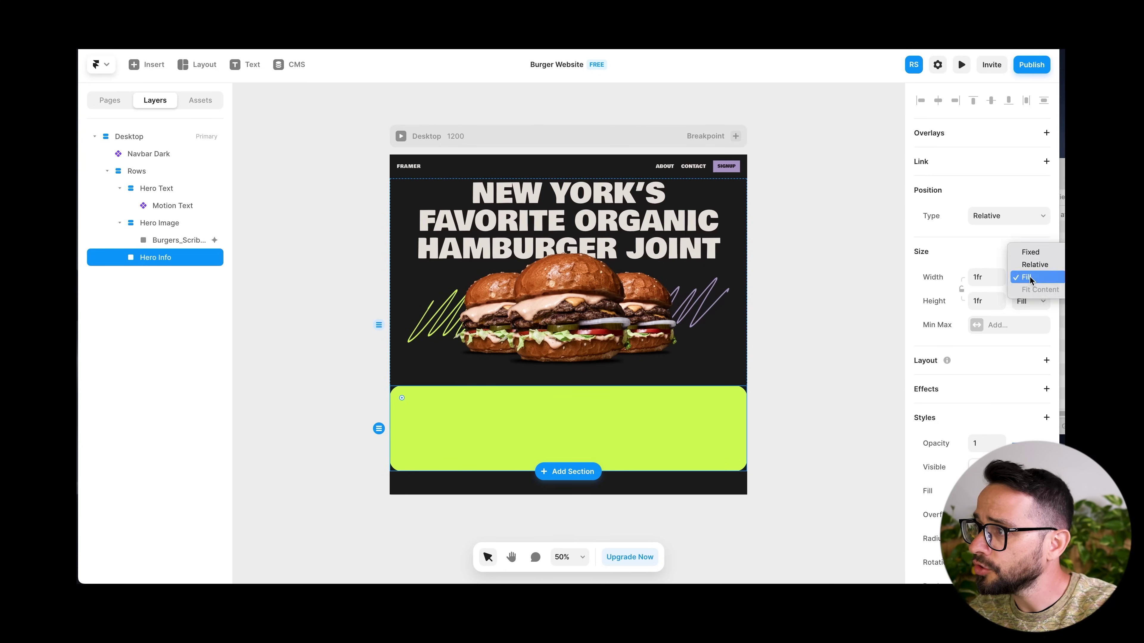
{"action": "left_click", "coordinate": [1046, 266]}
{"action": "left_click", "coordinate": [982, 281]}
{"action": "type", "text": "90%"}
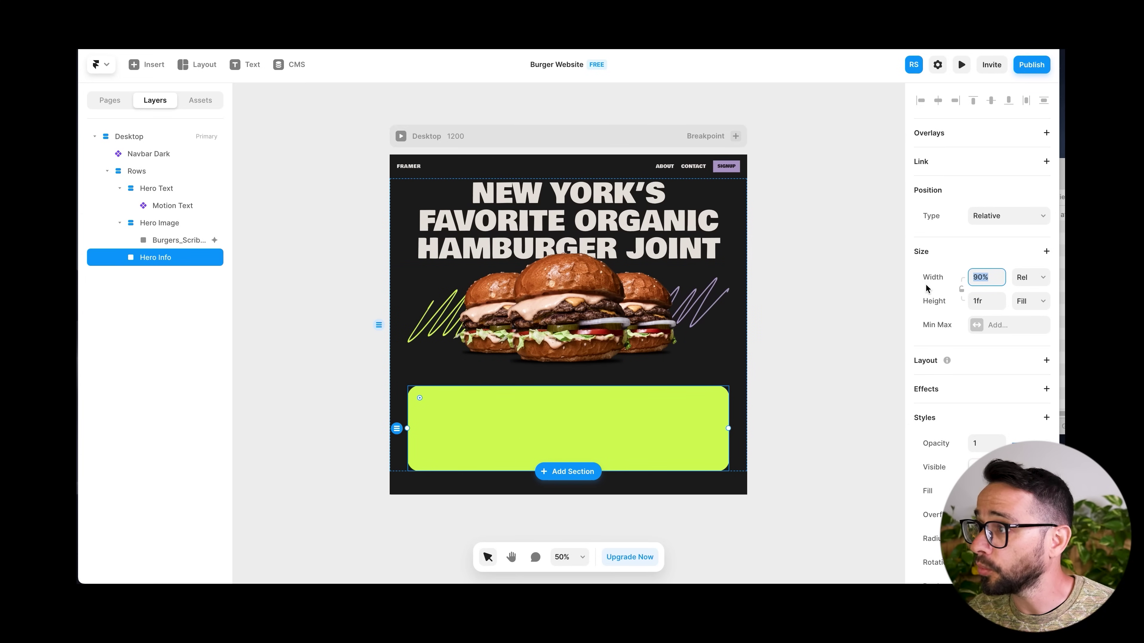
Add a horizontal stack layout to Hero Info and place two identical frames of about 382 × 234 inside it
{"action": "left_click", "coordinate": [1045, 361]}
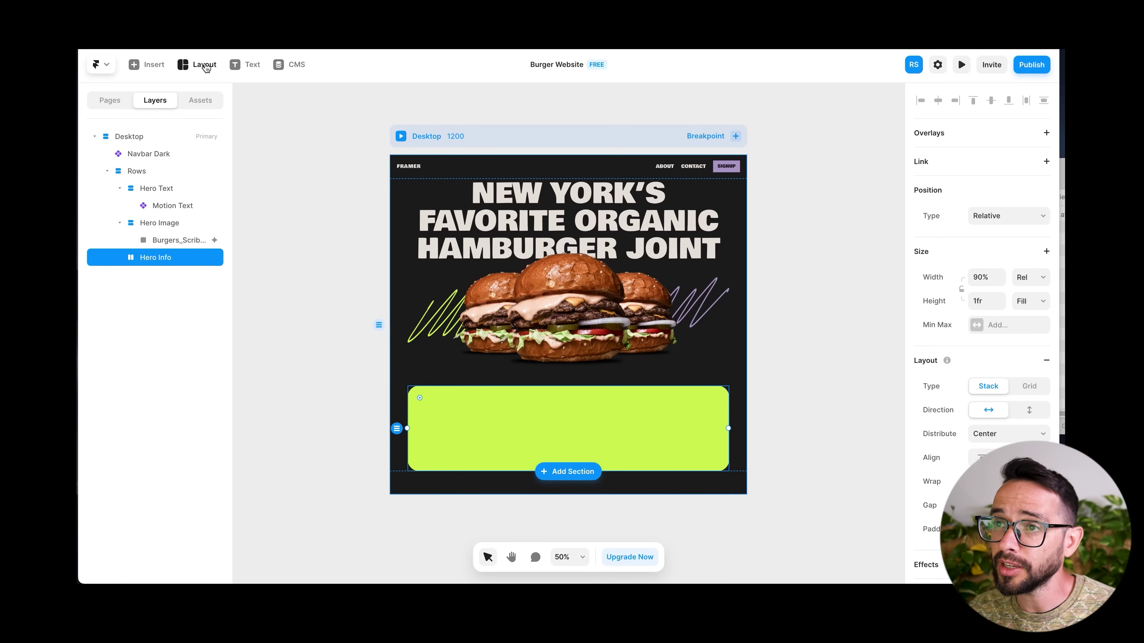
{"action": "left_click", "coordinate": [148, 64]}
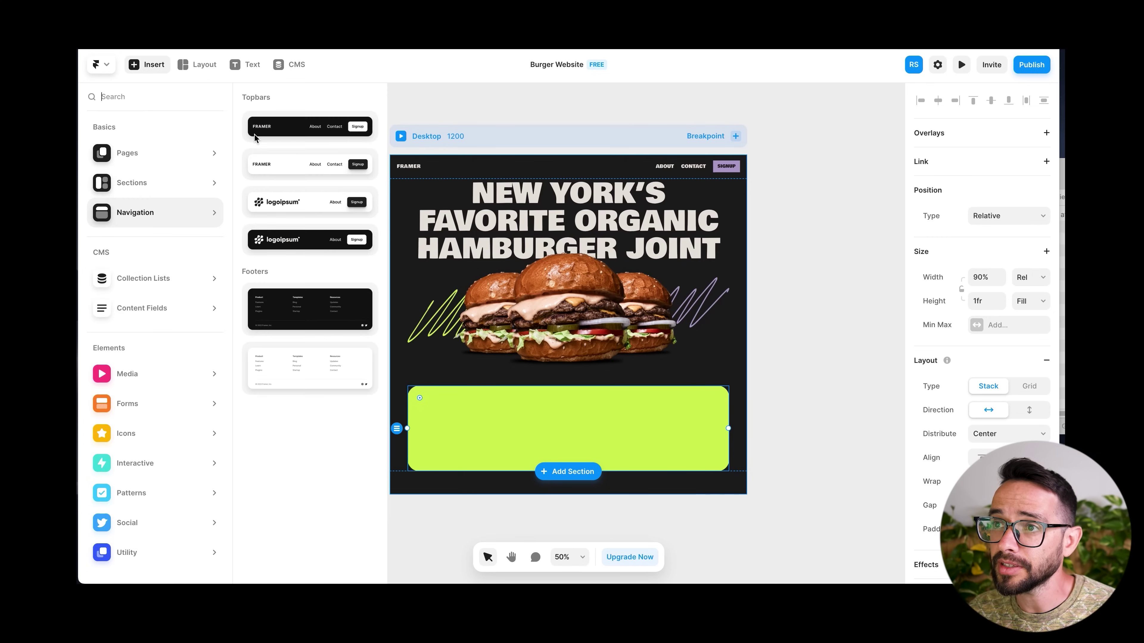
{"action": "left_click", "coordinate": [205, 66]}
{"action": "left_click", "coordinate": [200, 95]}
{"action": "left_click_drag", "start_coordinate": [424, 393], "coordinate": [537, 461]}
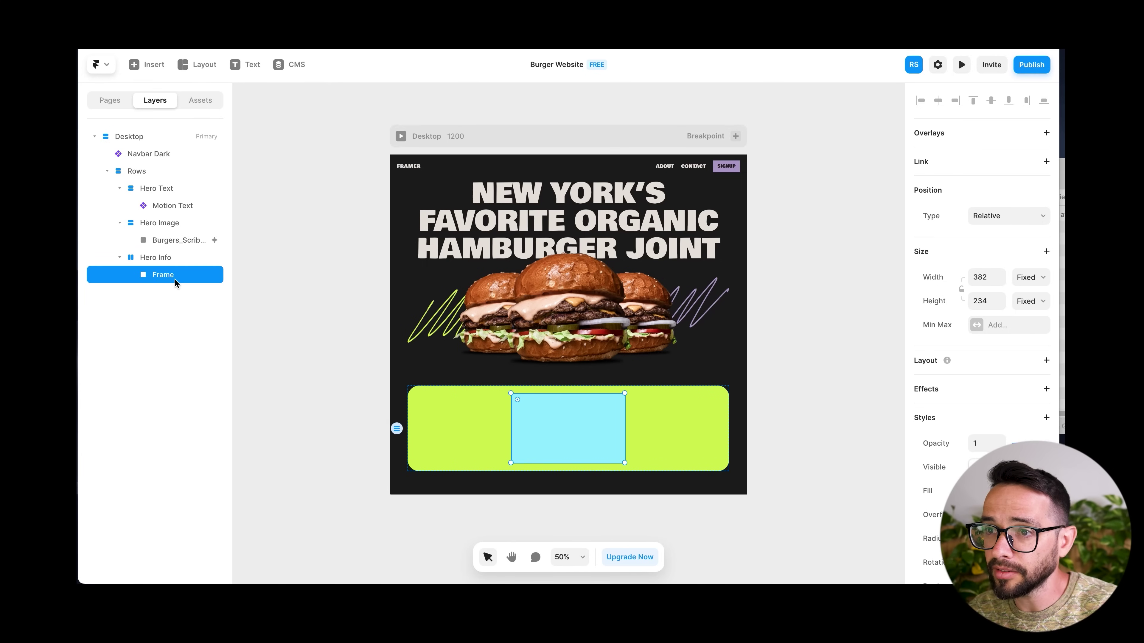
{"action": "key", "text": "ctrl+d"}
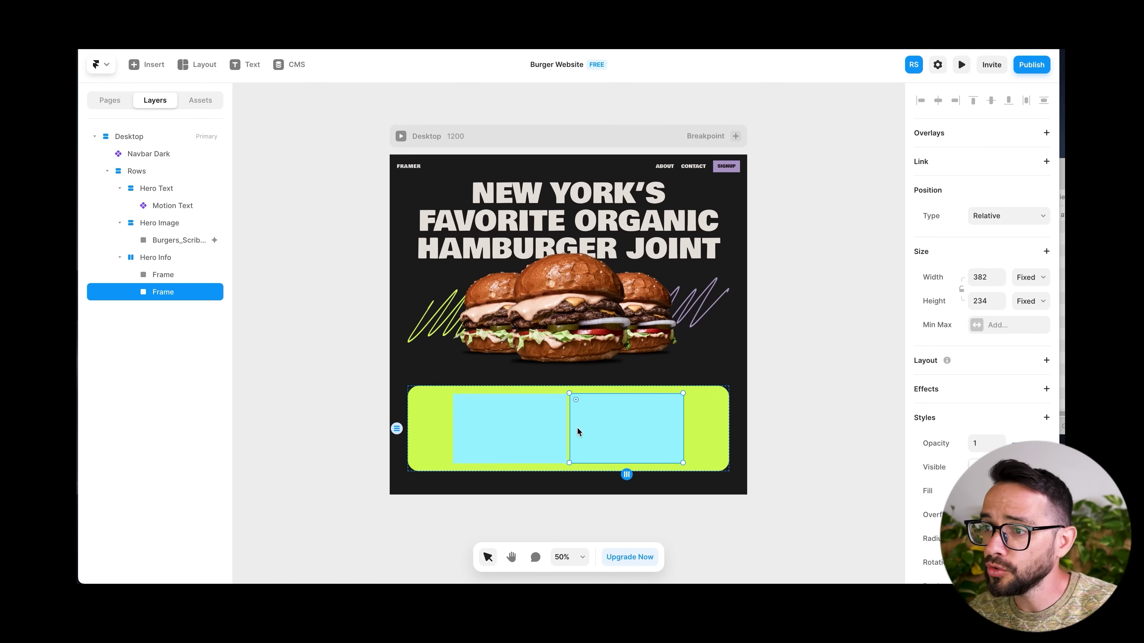
Set the width of both frames inside Hero Info to Fill
{"action": "left_click", "coordinate": [521, 421]}
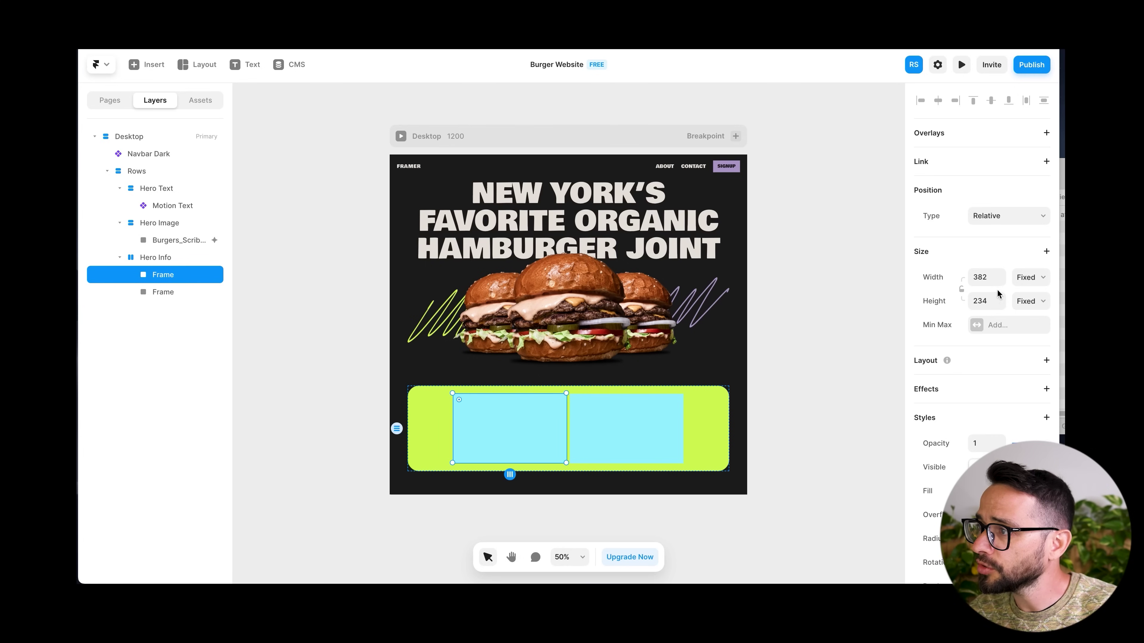
{"action": "left_click", "coordinate": [1030, 277]}
{"action": "left_click", "coordinate": [1031, 303]}
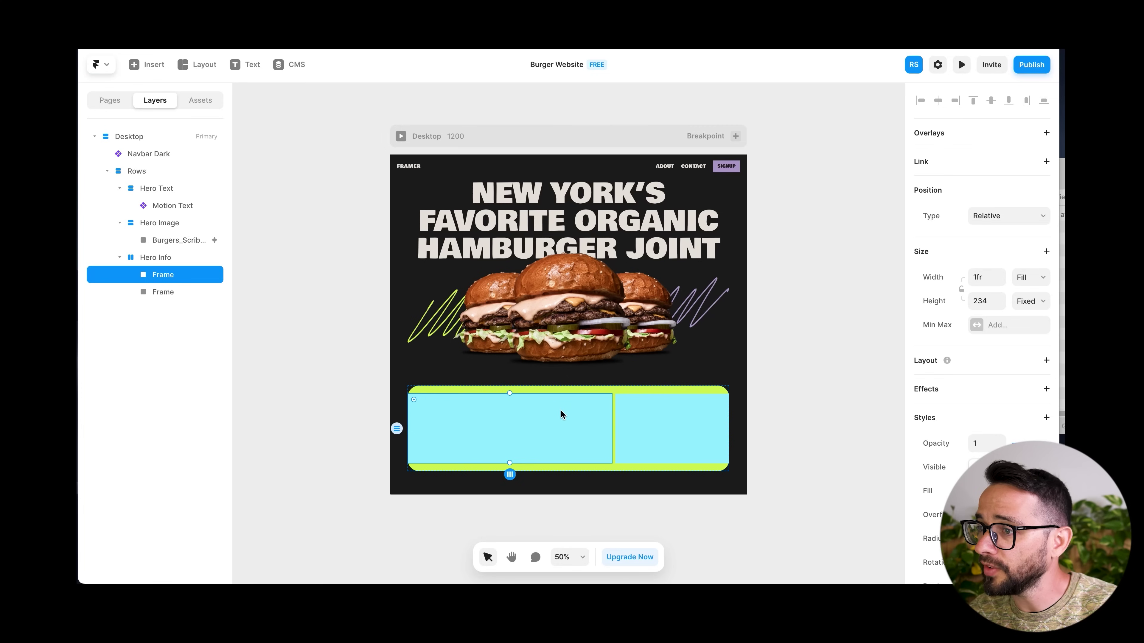
{"action": "left_click", "coordinate": [674, 422]}
{"action": "left_click", "coordinate": [1037, 279]}
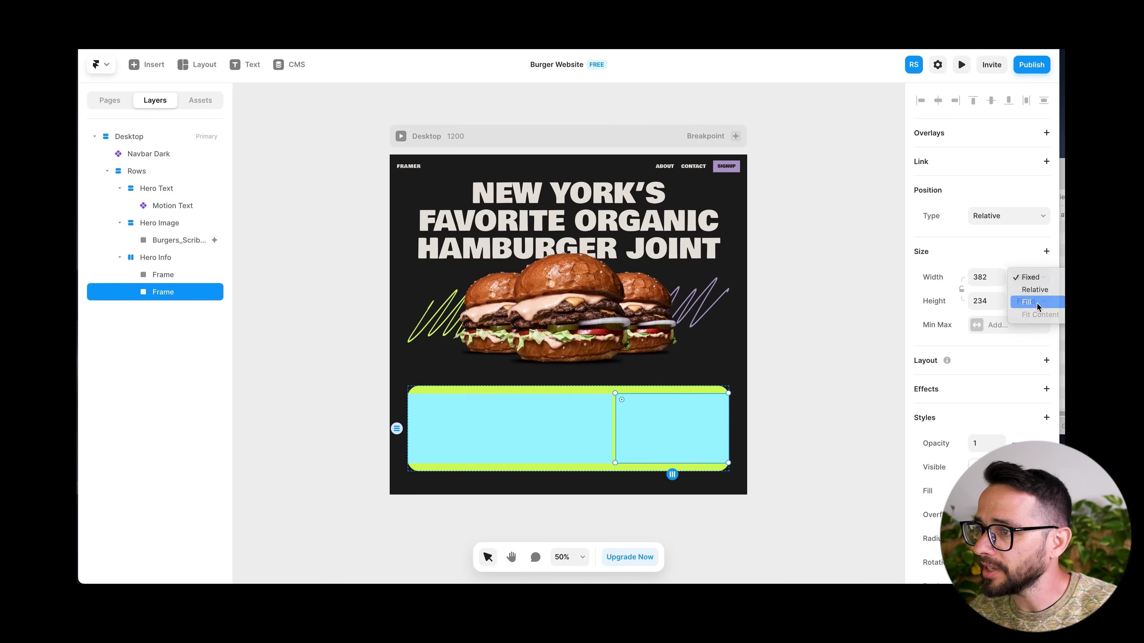
{"action": "left_click", "coordinate": [1035, 304]}
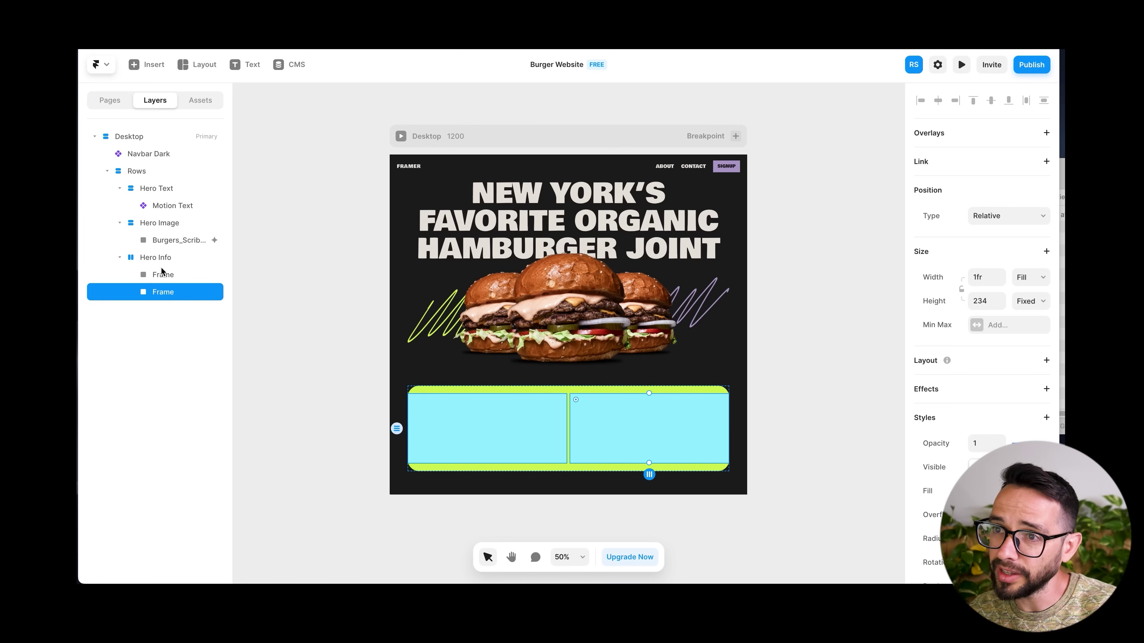
Add padding around the contents of the Hero Info stack and widen the gap between its two frames to 58
{"action": "left_click", "coordinate": [163, 258]}
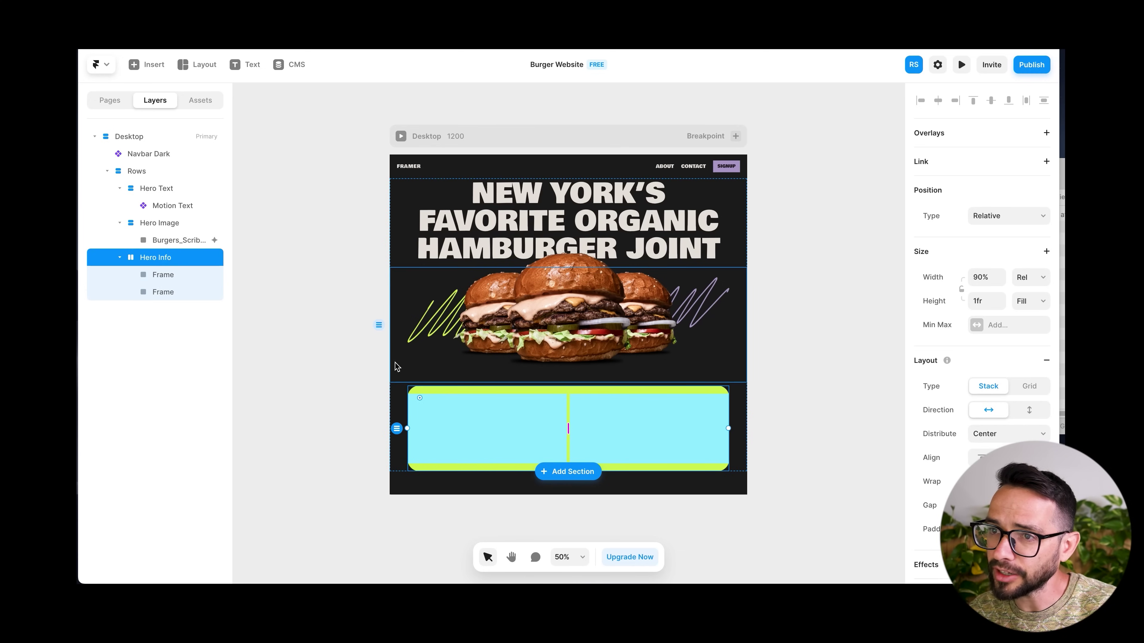
{"action": "scroll", "coordinate": [973, 396], "scroll_direction": "down", "scroll_amount": 3}
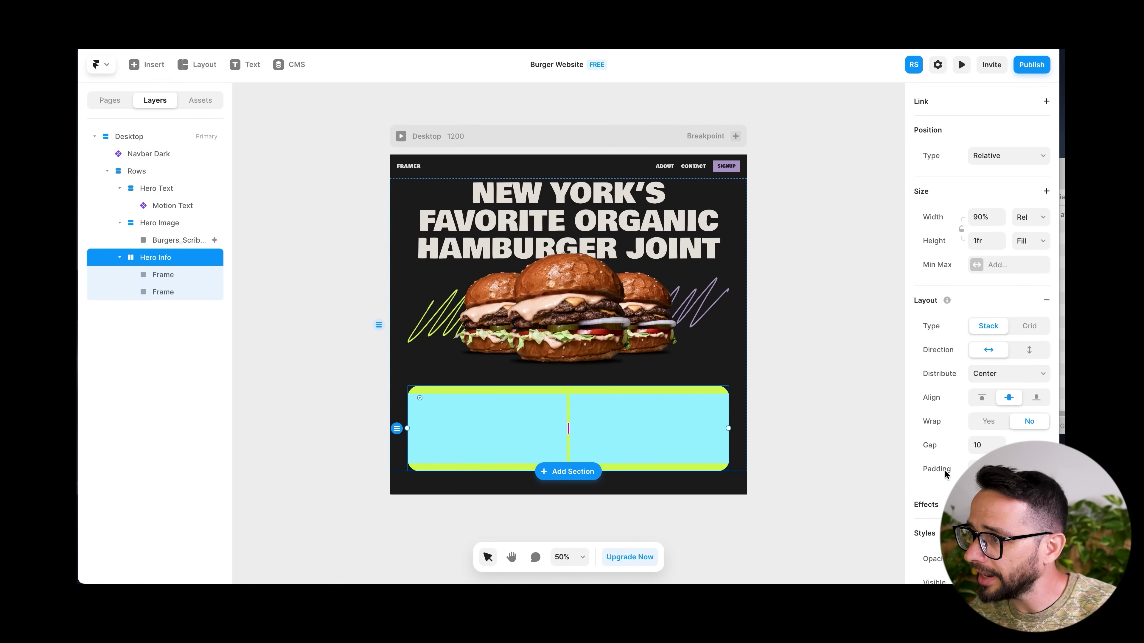
{"action": "left_click_drag", "start_coordinate": [954, 473], "coordinate": [649, 408]}
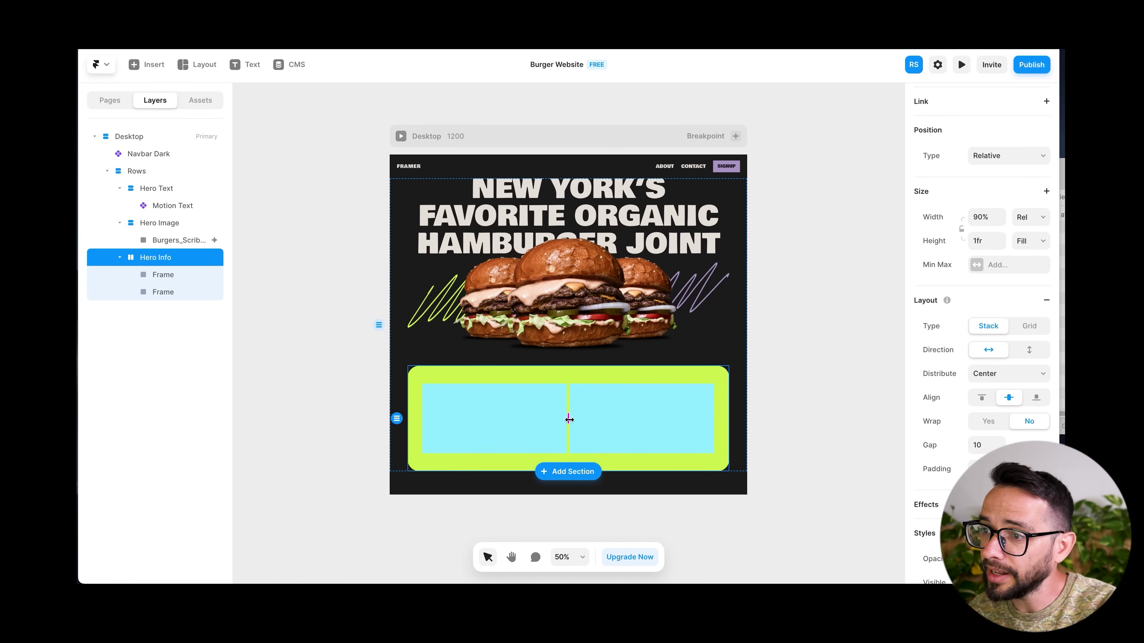
{"action": "left_click_drag", "start_coordinate": [569, 419], "coordinate": [582, 419]}
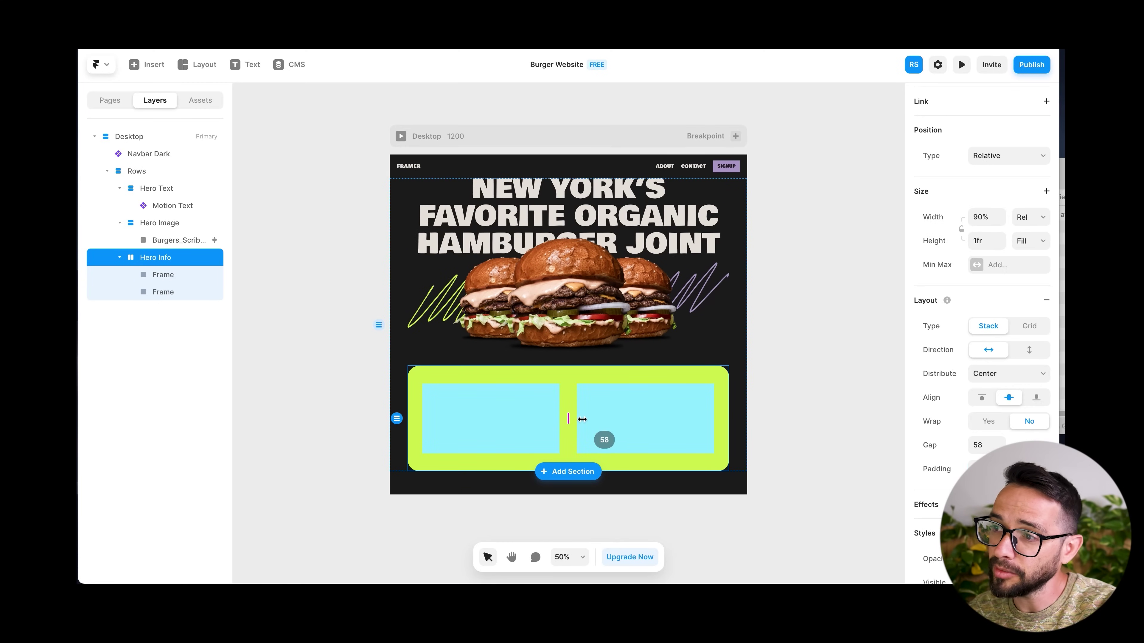
{"action": "left_click", "coordinate": [295, 394]}
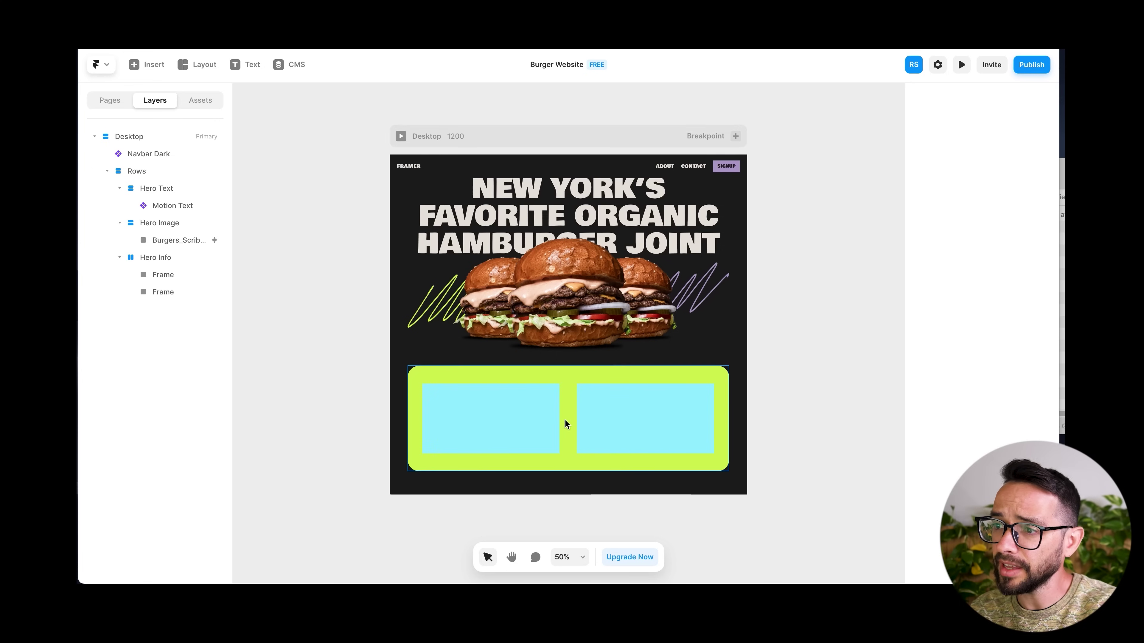
Copy the heading "the burger above all burgers" from the Figma design and add it as text inside Hero Info's first frame in Framer
{"action": "left_click", "coordinate": [547, 424]}
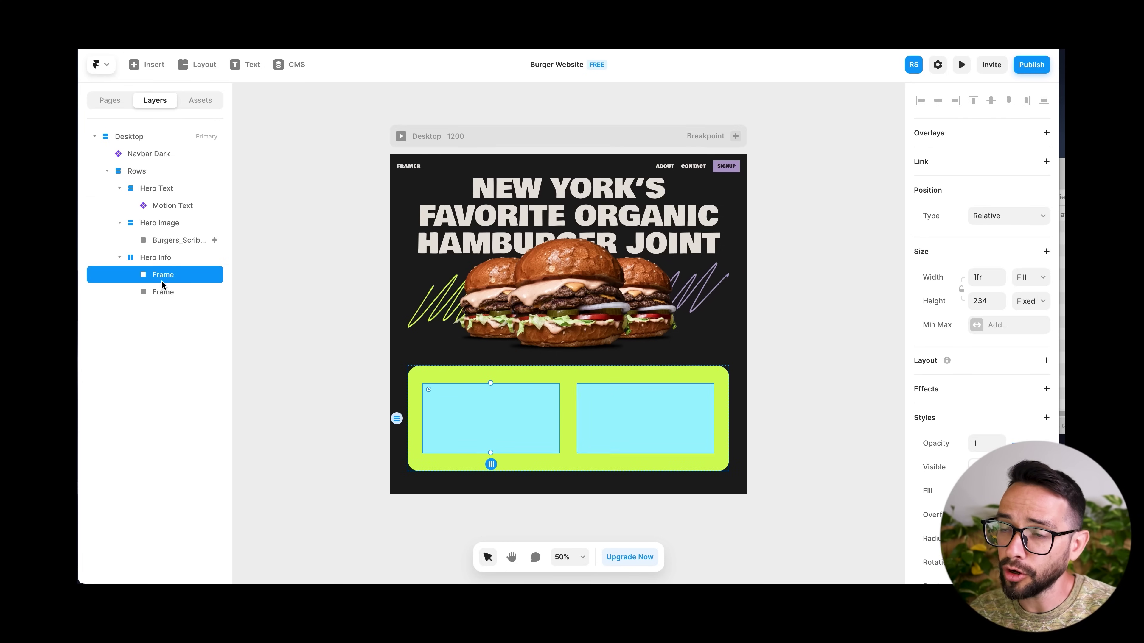
{"action": "left_click", "coordinate": [249, 66]}
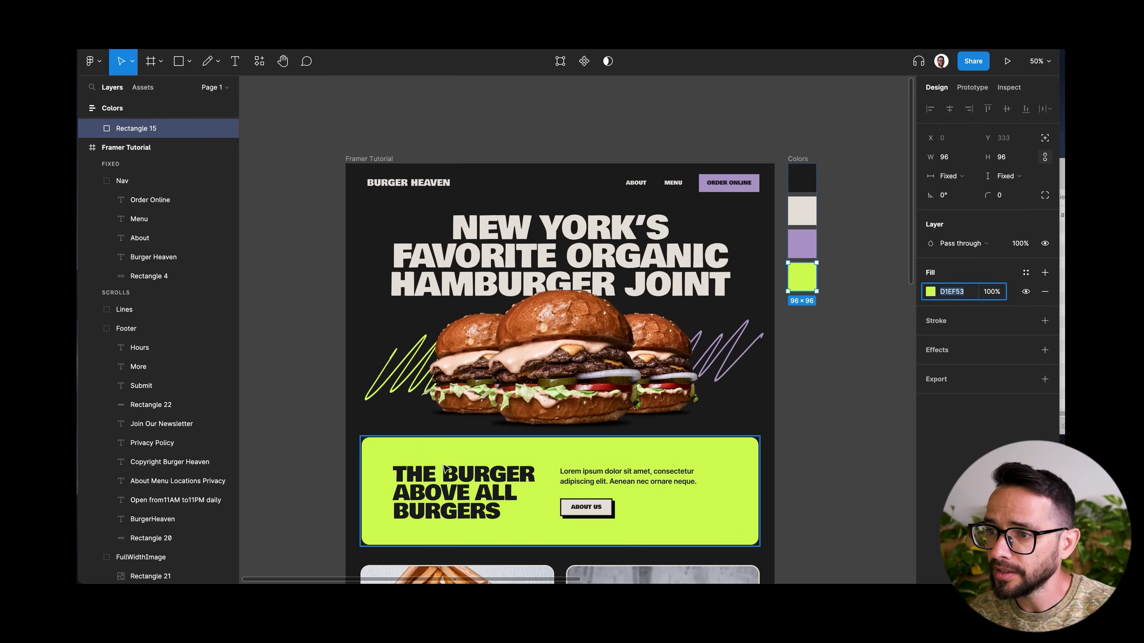
{"action": "left_click", "coordinate": [445, 469]}
{"action": "double_click", "coordinate": [444, 468]}
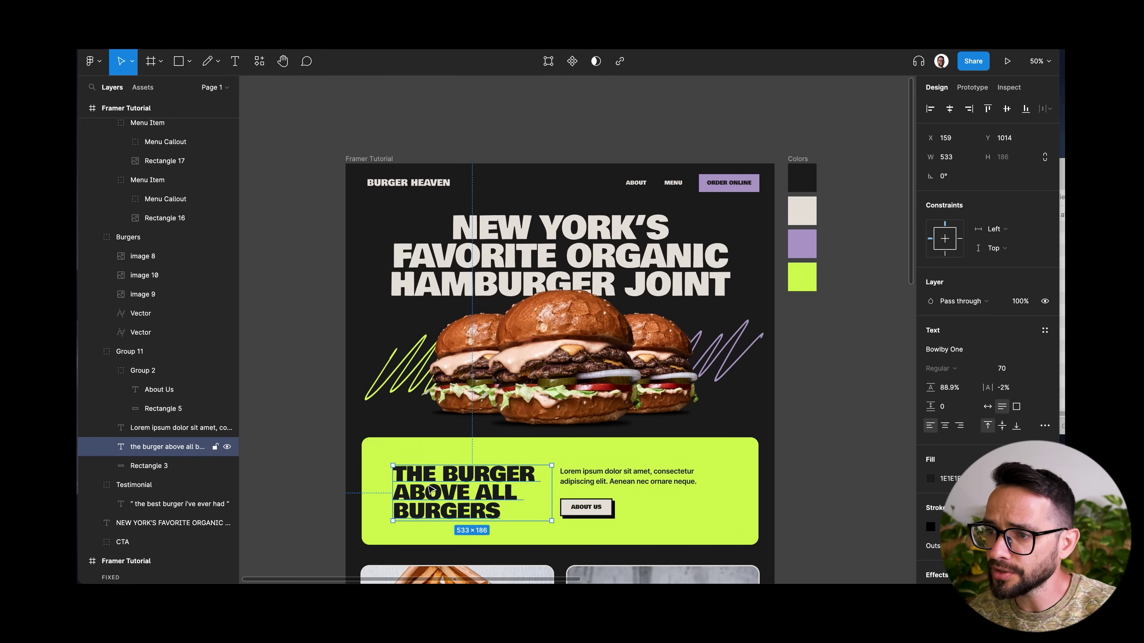
{"action": "key", "text": "Return"}
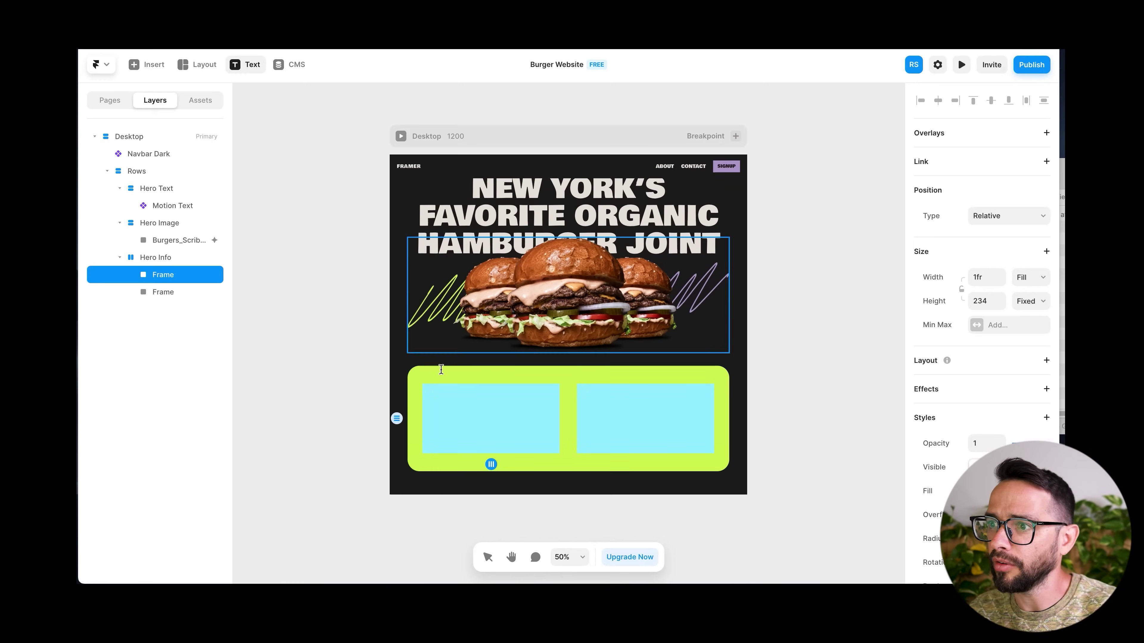
{"action": "type", "text": "the burger above all burgers"}
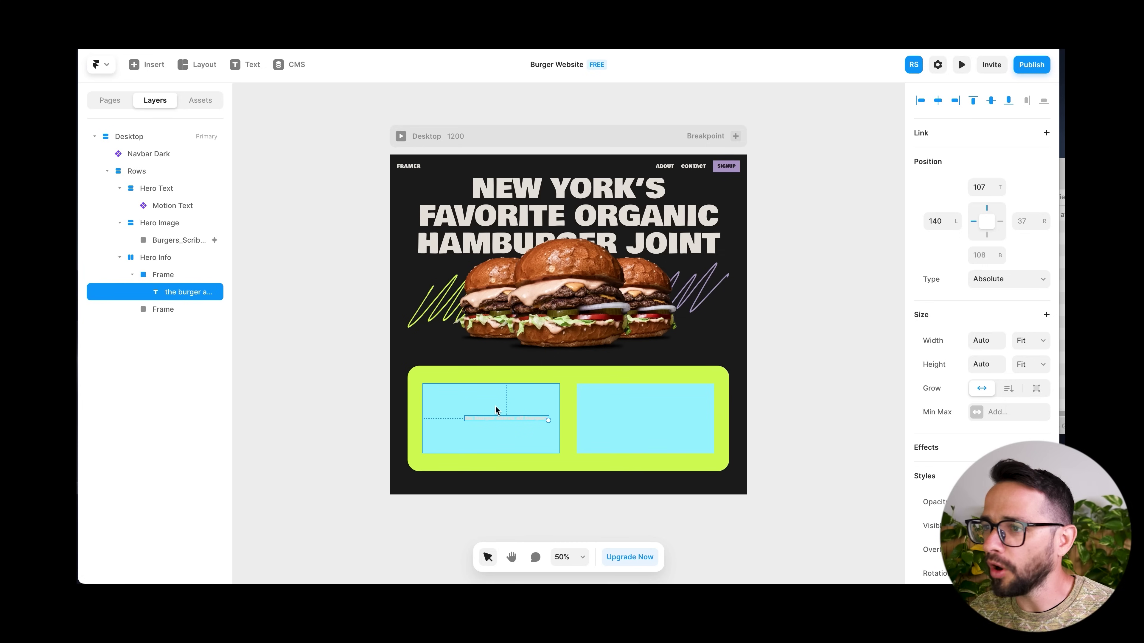
Apply the Subtitle text style to the burger heading and change that style's font to Bowlby One
{"action": "scroll", "coordinate": [954, 405], "scroll_direction": "down", "scroll_amount": 10}
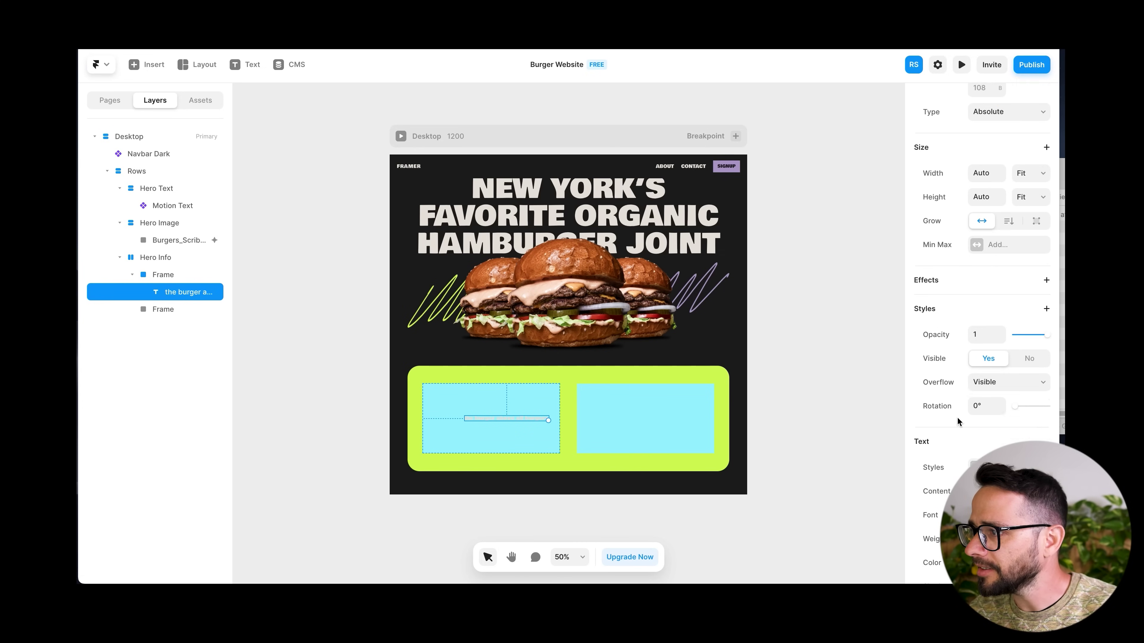
{"action": "left_click", "coordinate": [998, 363]}
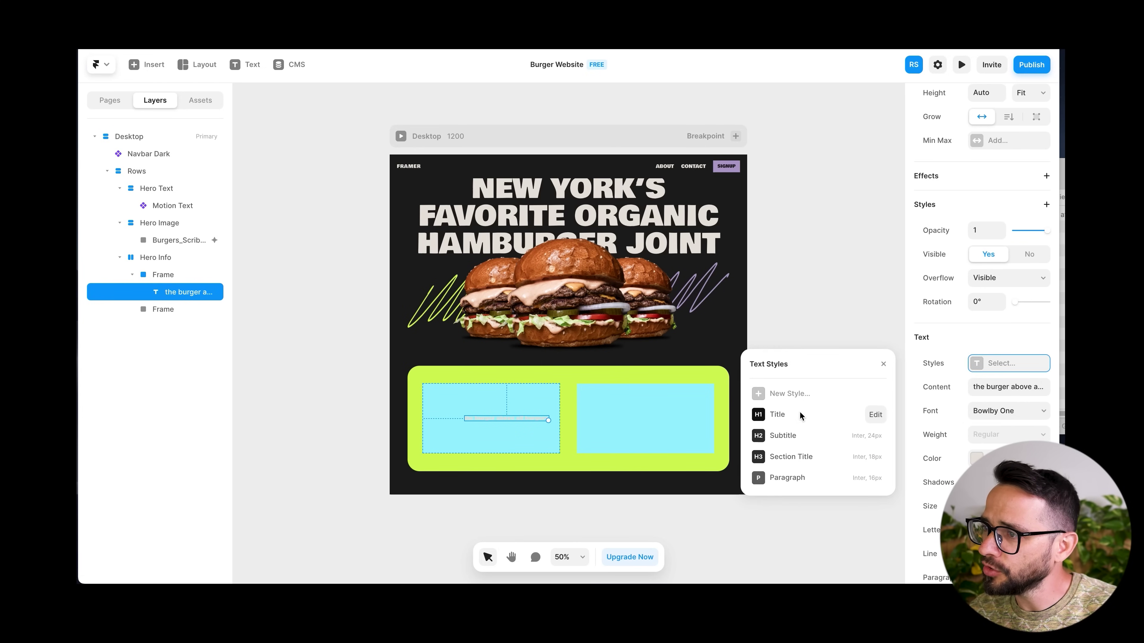
{"action": "mouse_move", "coordinate": [779, 421]}
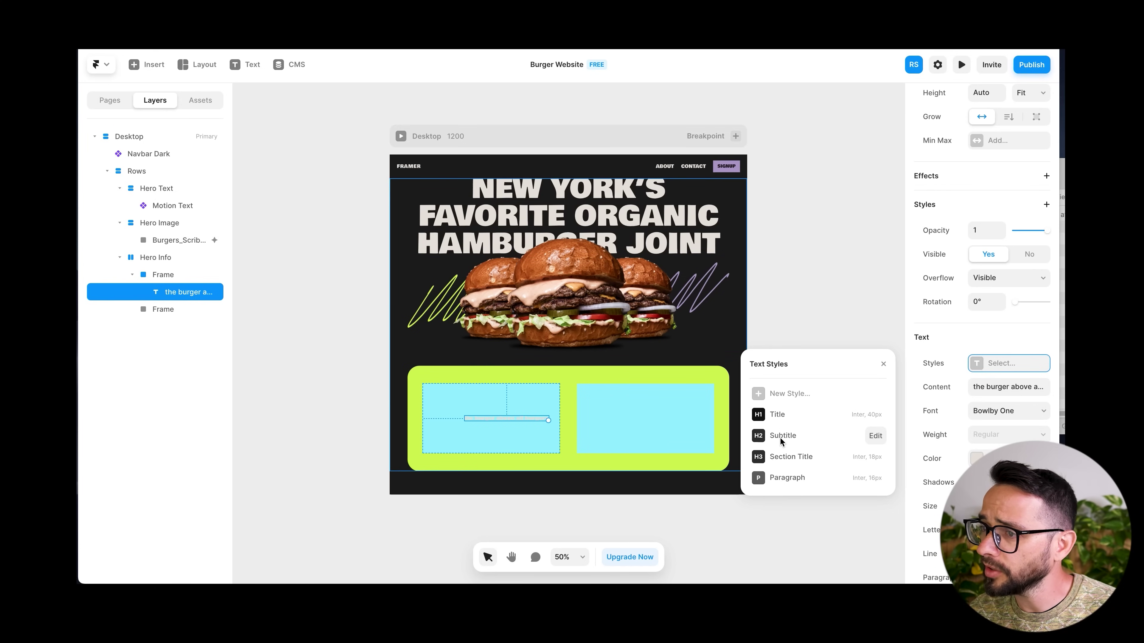
{"action": "left_click", "coordinate": [876, 436]}
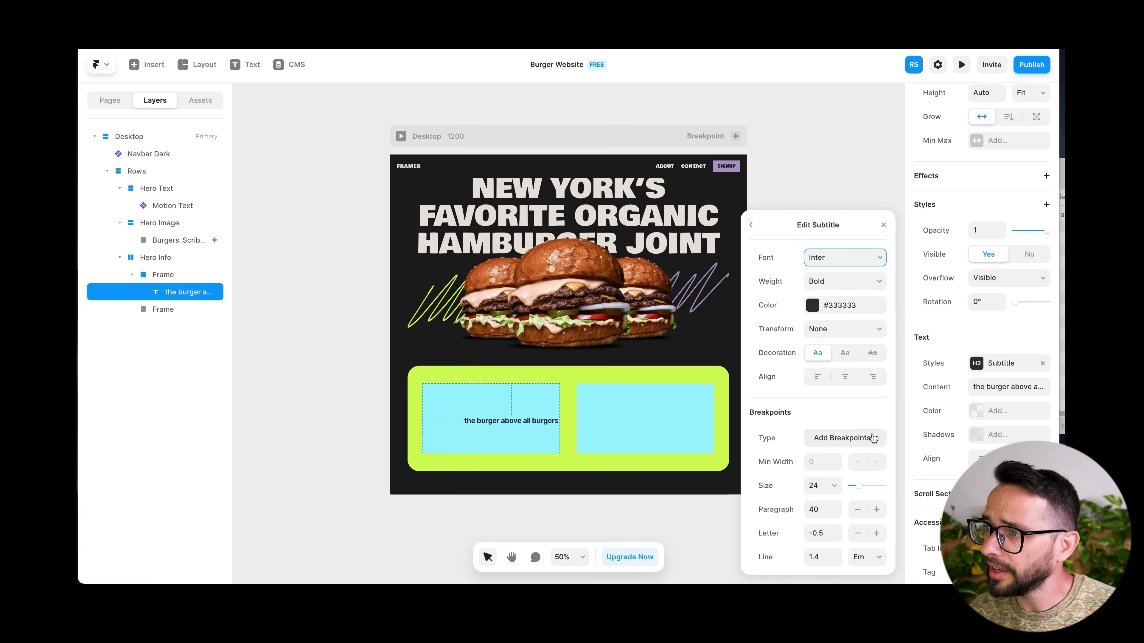
{"action": "left_click", "coordinate": [822, 256]}
{"action": "type", "text": "bow"}
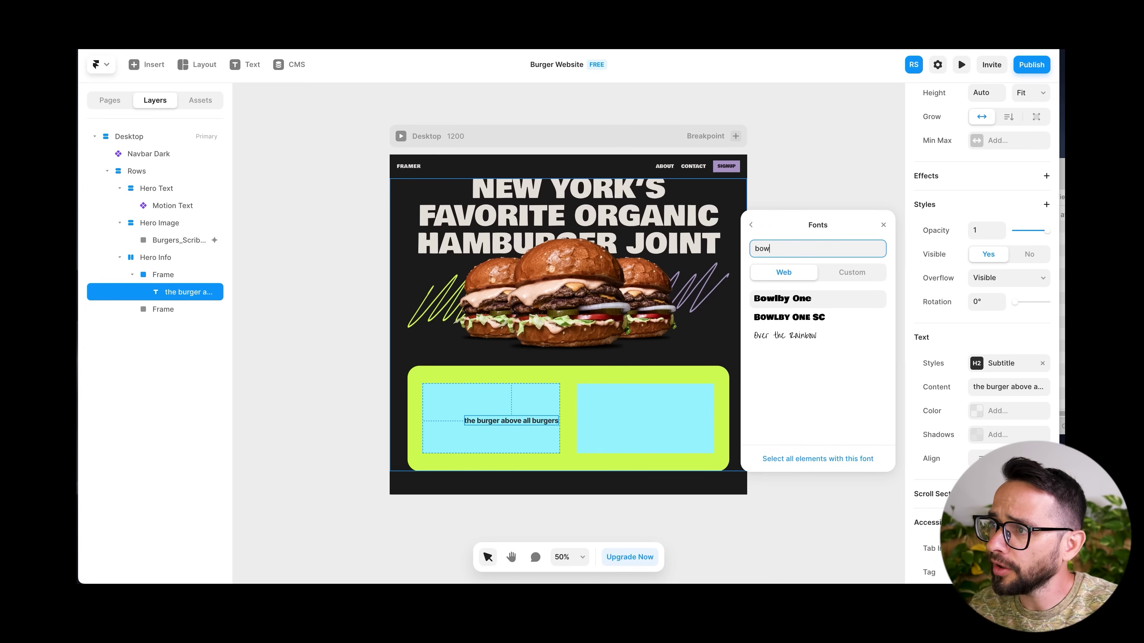
{"action": "left_click", "coordinate": [784, 298]}
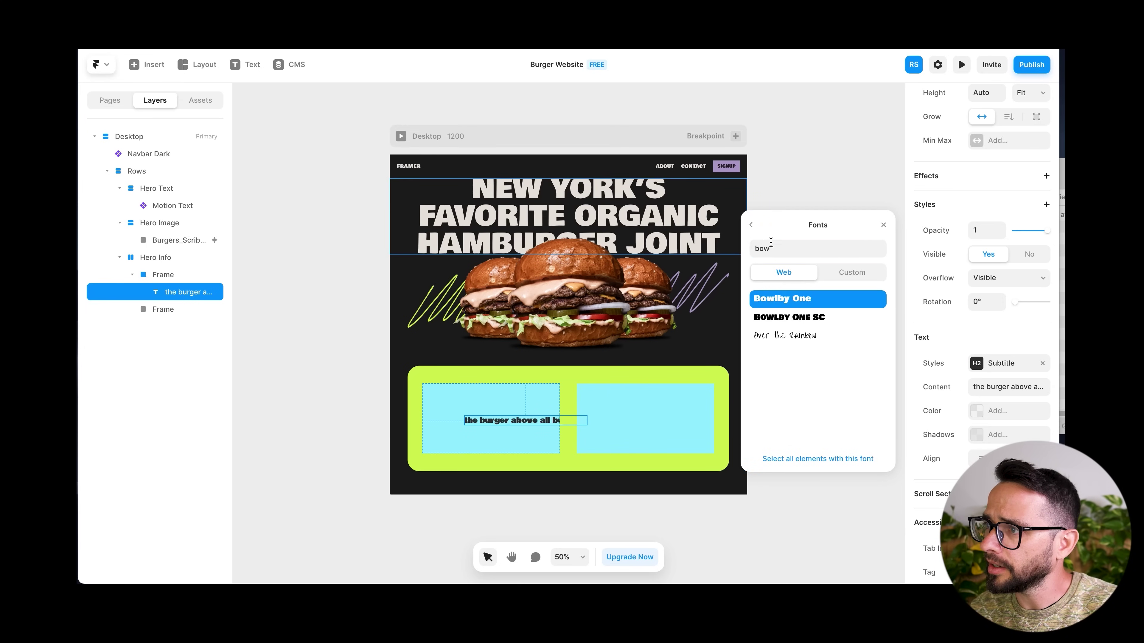
{"action": "left_click", "coordinate": [751, 225]}
Set the Subtitle style's size to 45, paragraph spacing to 46 and line height to 0.9 em
{"action": "left_click", "coordinate": [813, 485]}
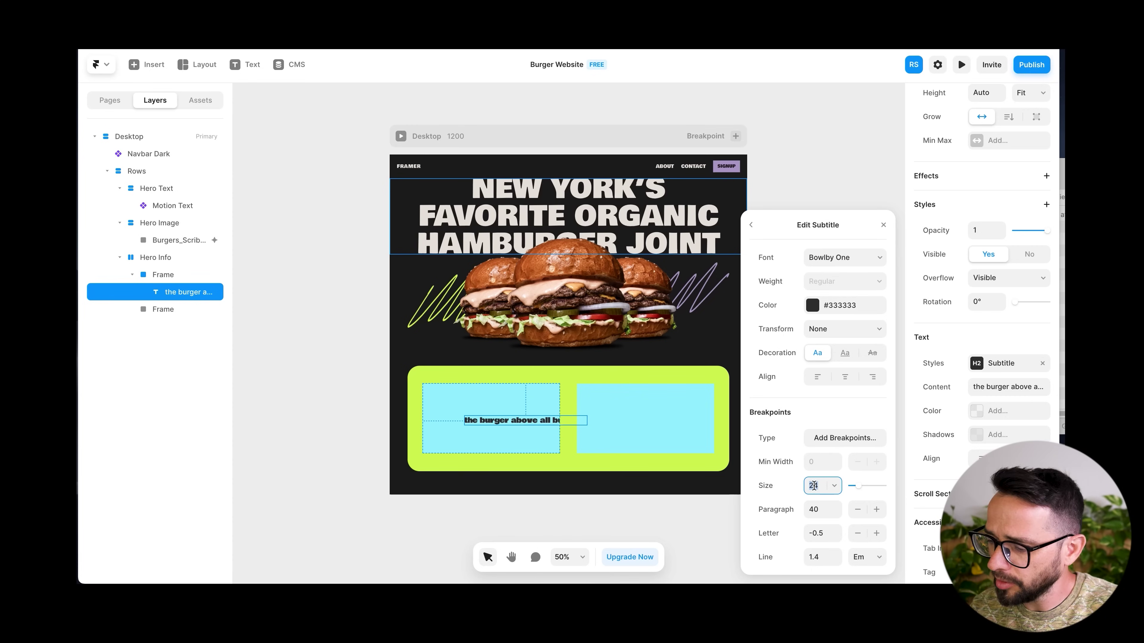
{"action": "key", "text": "Tab"}
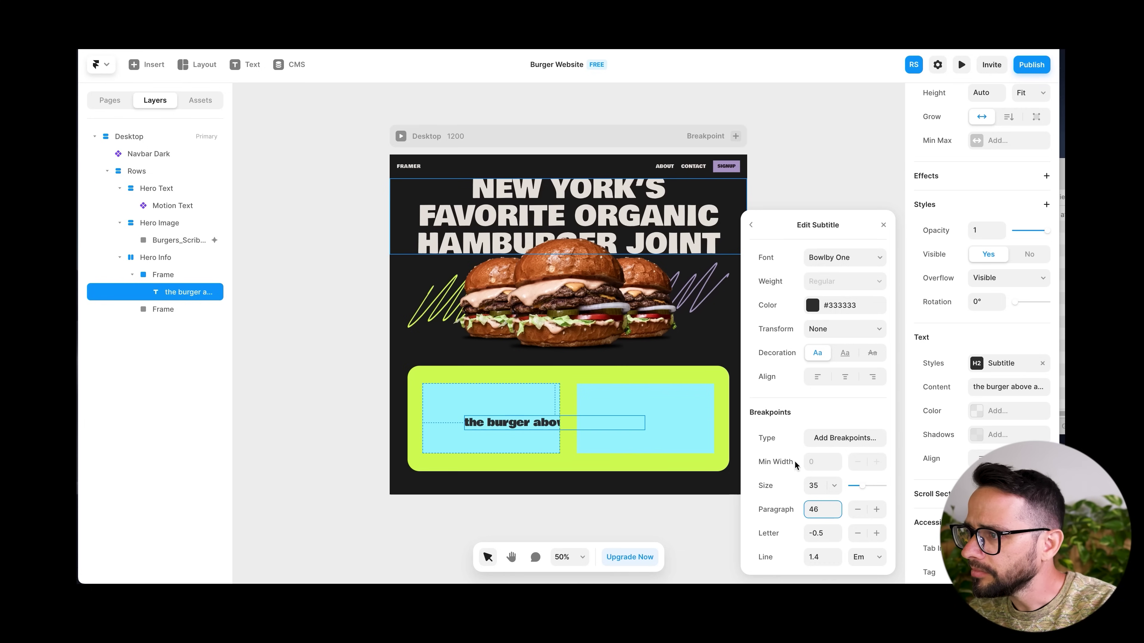
{"action": "key", "text": "shift+Tab"}
{"action": "type", "text": "45"}
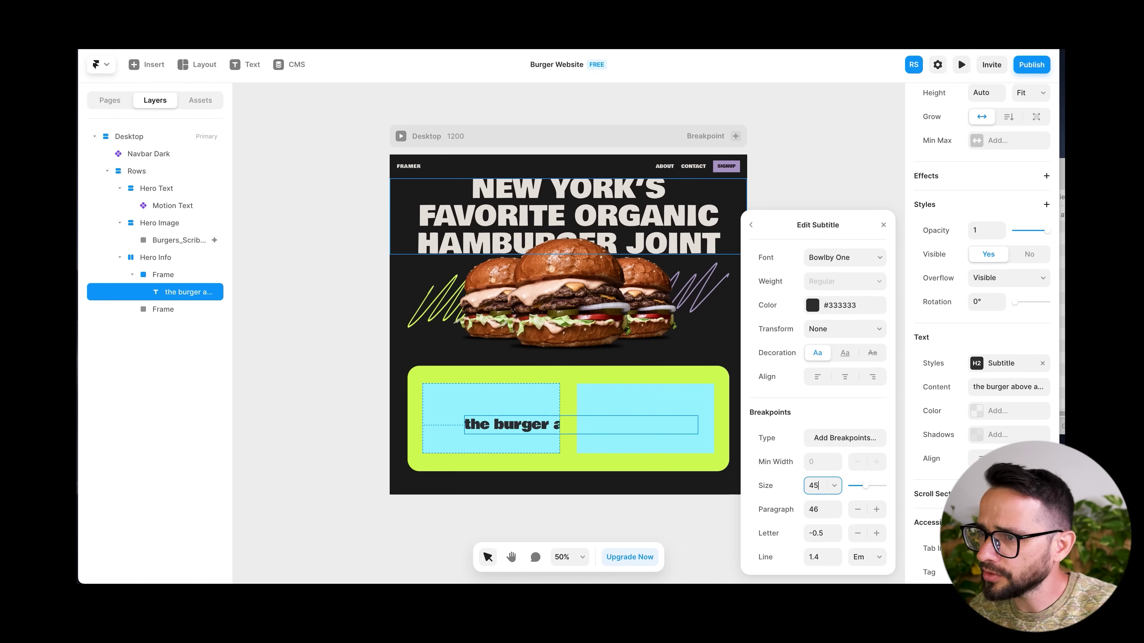
{"action": "key", "text": "Tab"}
{"action": "key", "text": "Tab"}
{"action": "key", "text": "Tab"}
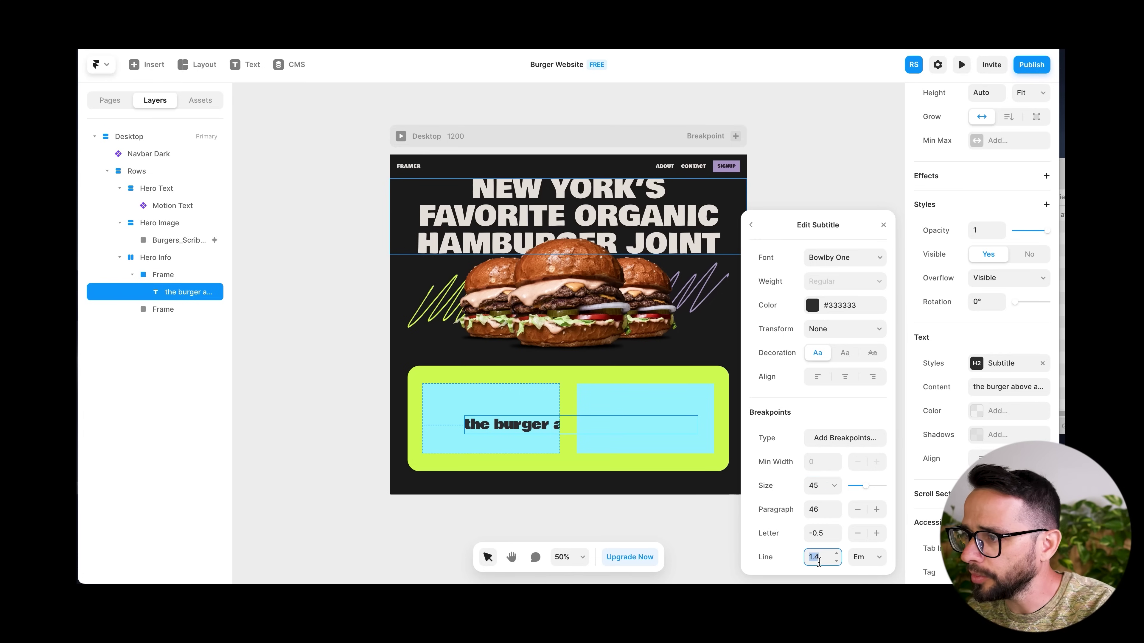
{"action": "type", "text": "0.8"}
{"action": "key", "text": "BackSpace"}
{"action": "type", "text": "9"}
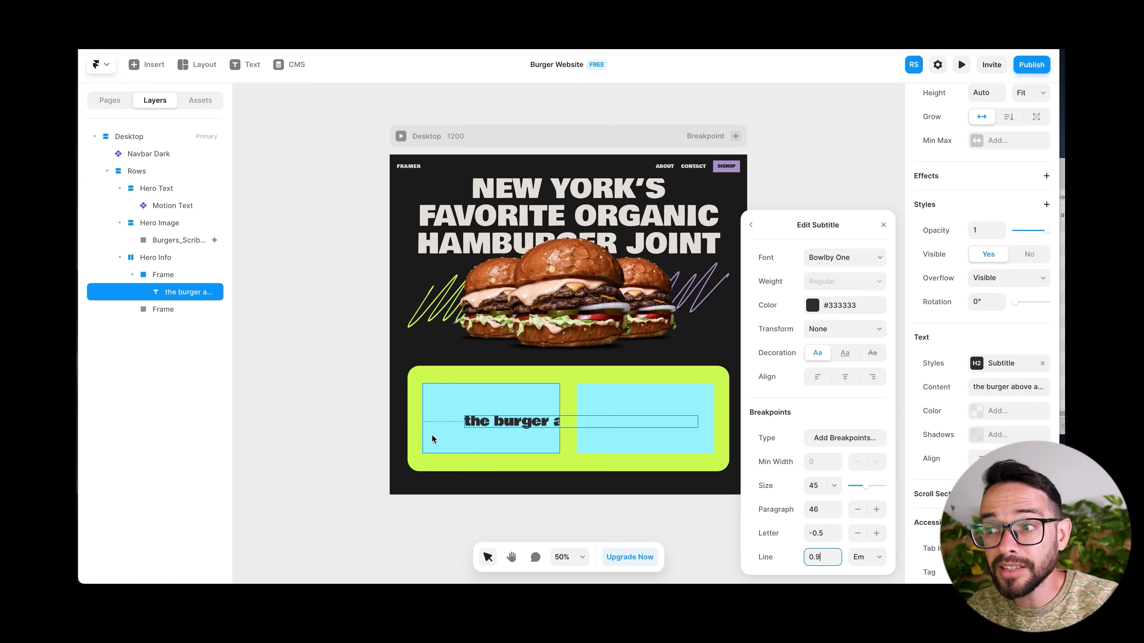
{"action": "left_click", "coordinate": [885, 224]}
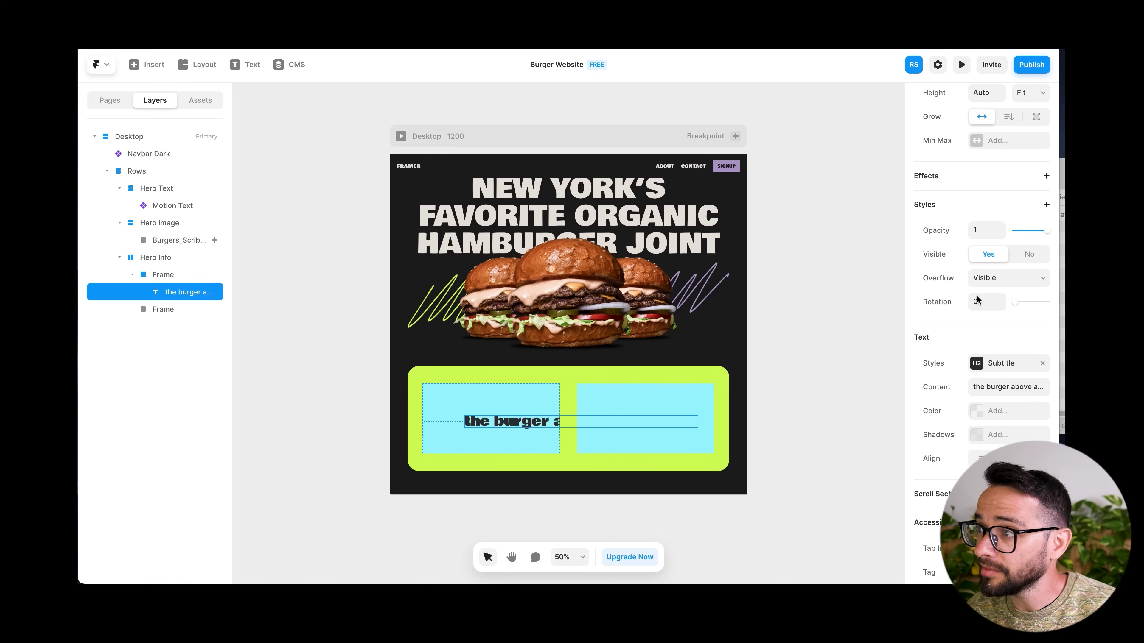
Give the burger heading a relative maximum width of 100% so it wraps within its frame
{"action": "scroll", "coordinate": [977, 295], "scroll_direction": "up", "scroll_amount": 6}
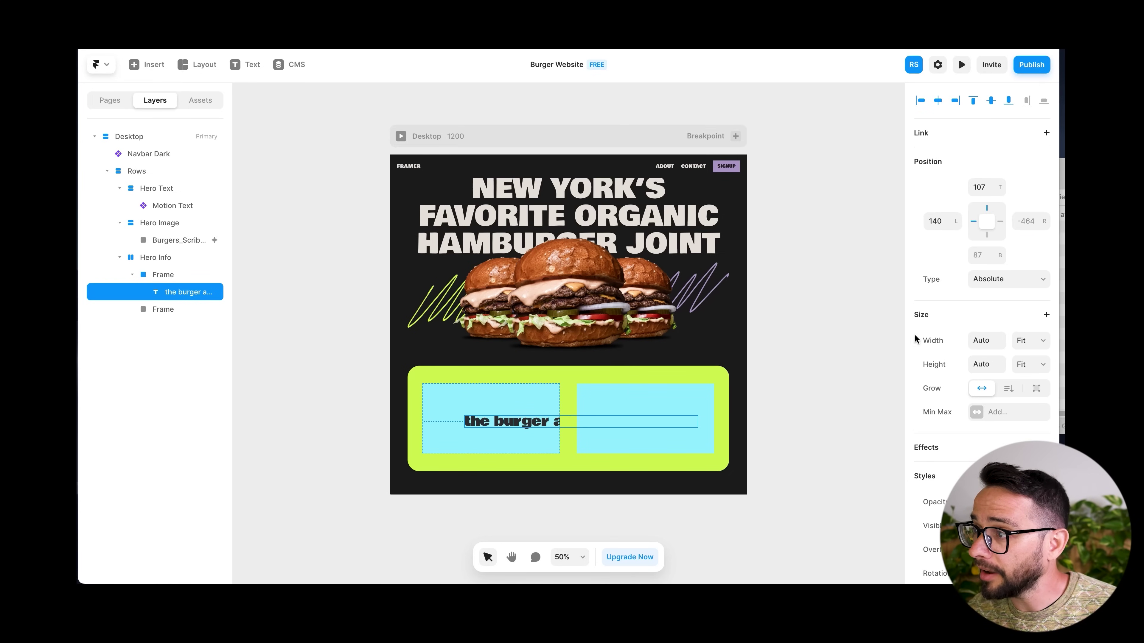
{"action": "left_click", "coordinate": [975, 413]}
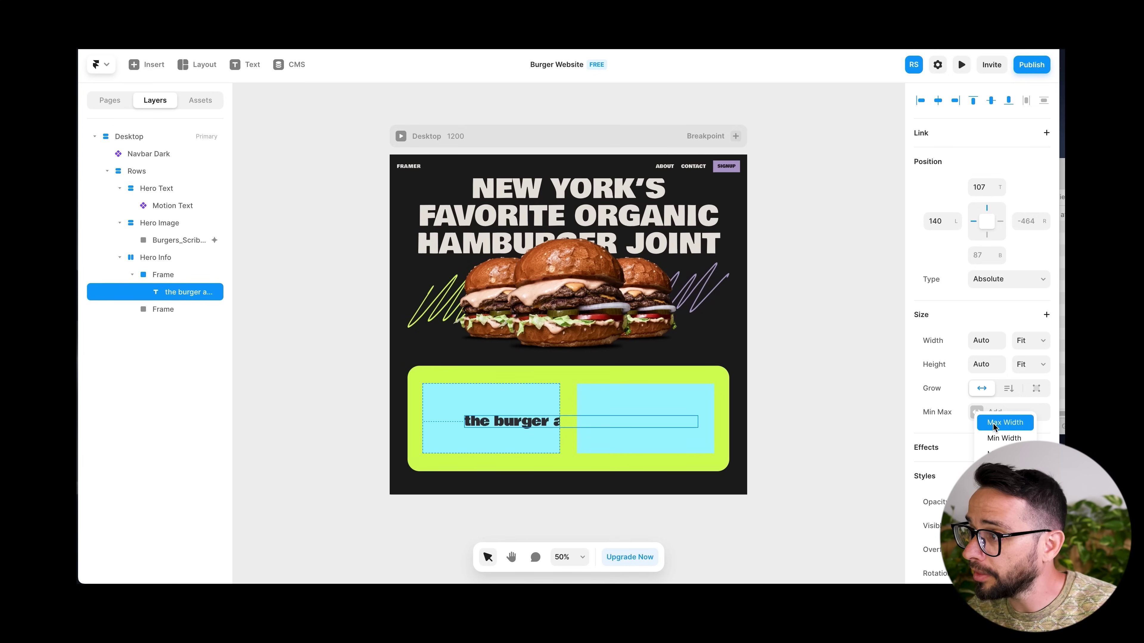
{"action": "key", "text": "Return"}
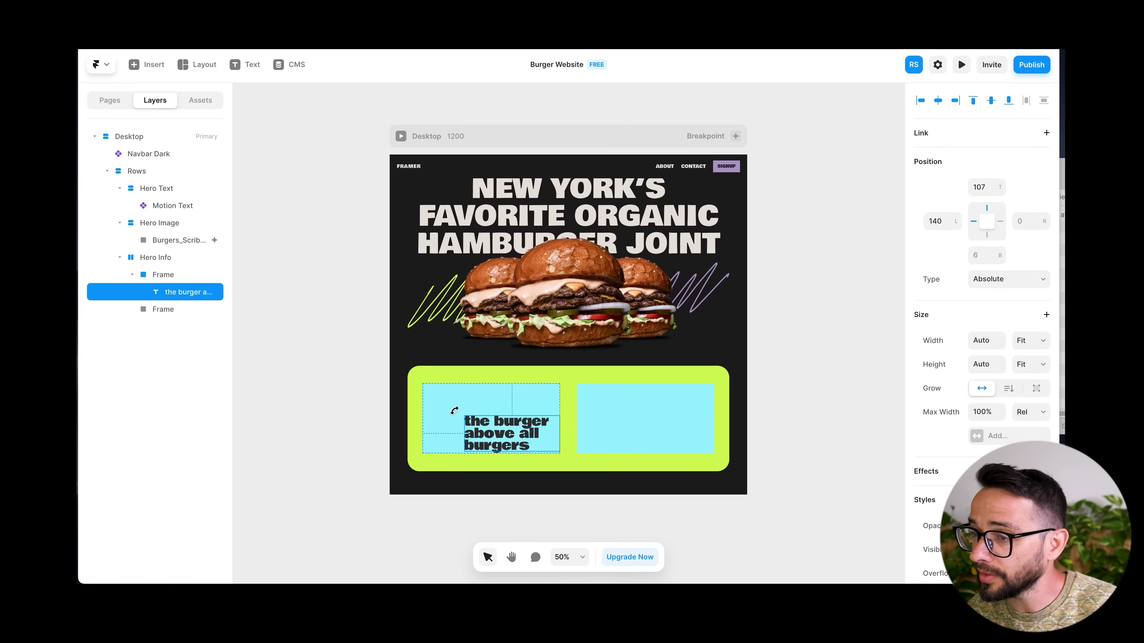
Add a vertical stack layout to the frame holding the burger heading and set its distribution to Start
{"action": "left_click", "coordinate": [173, 275]}
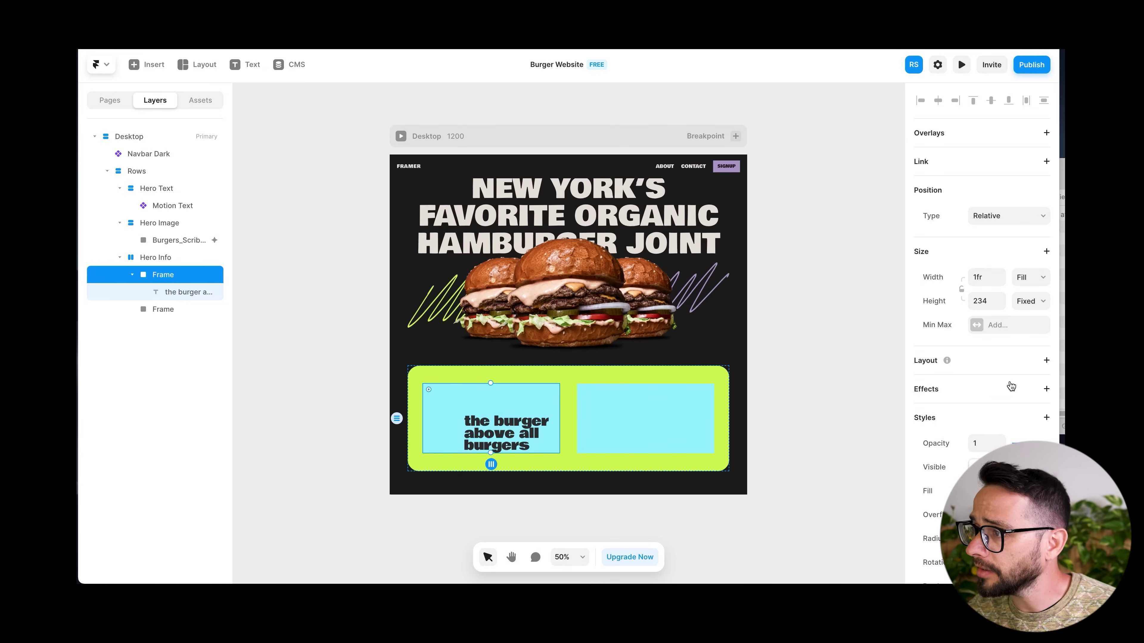
{"action": "left_click", "coordinate": [1046, 361]}
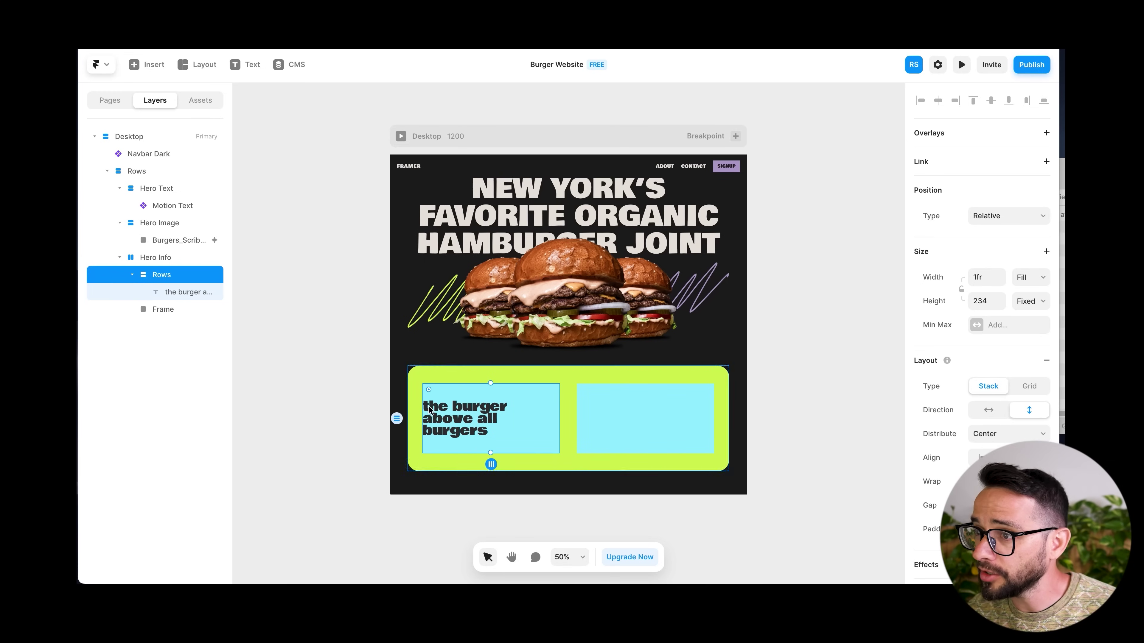
{"action": "left_click", "coordinate": [983, 437]}
{"action": "left_click", "coordinate": [984, 420]}
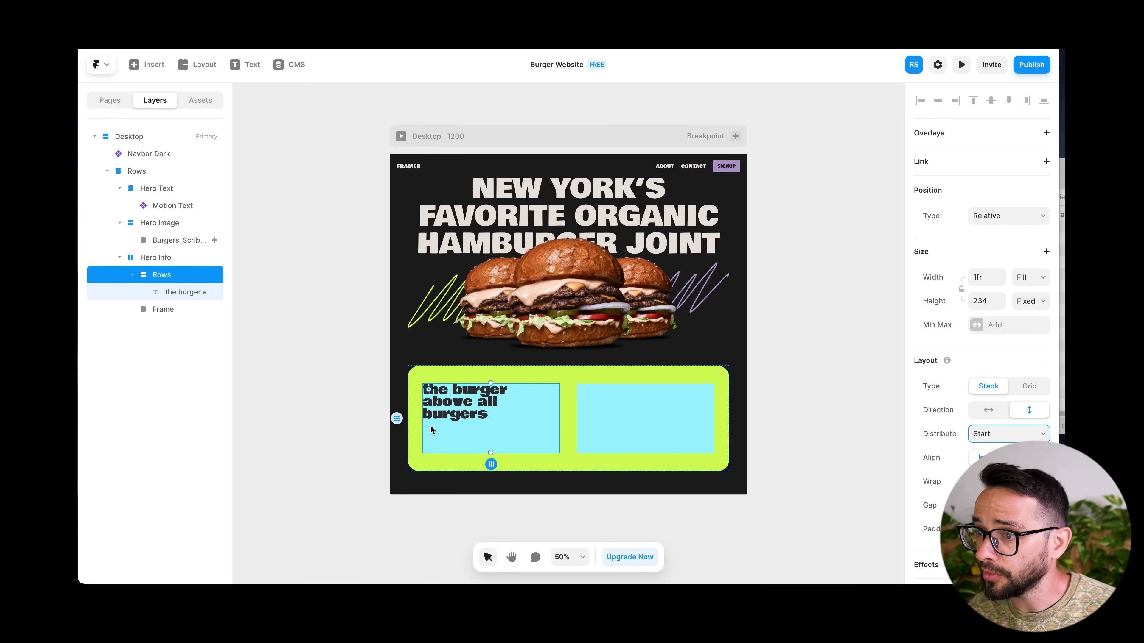
Set the Subtitle style's text transform to Uppercase for the burger heading
{"action": "left_click", "coordinate": [171, 292]}
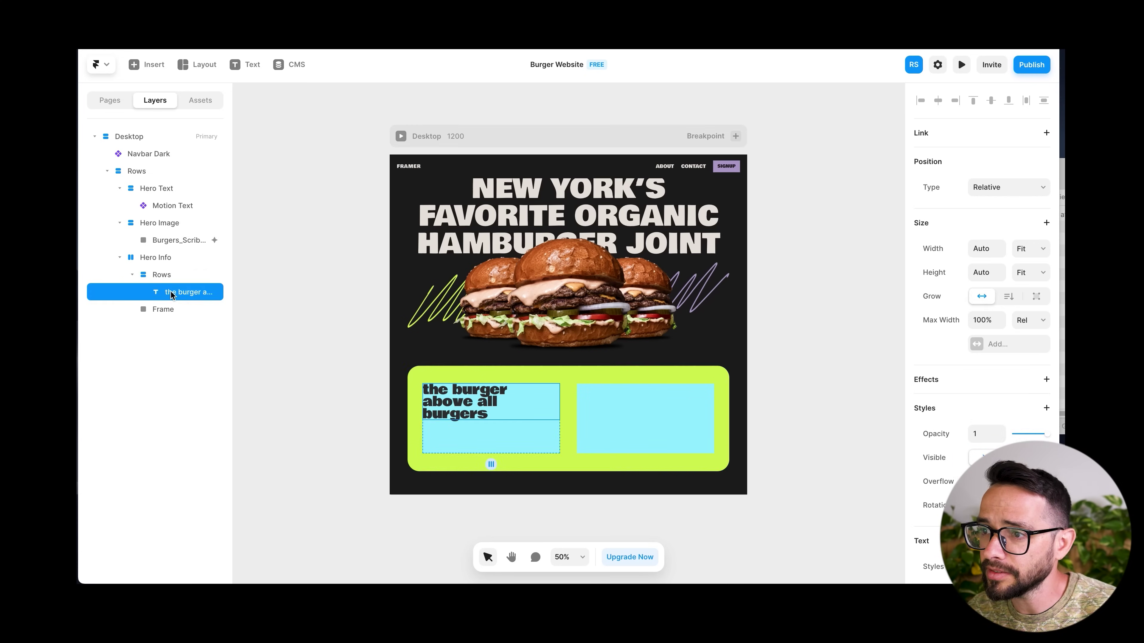
{"action": "scroll", "coordinate": [990, 253], "scroll_direction": "down", "scroll_amount": 6}
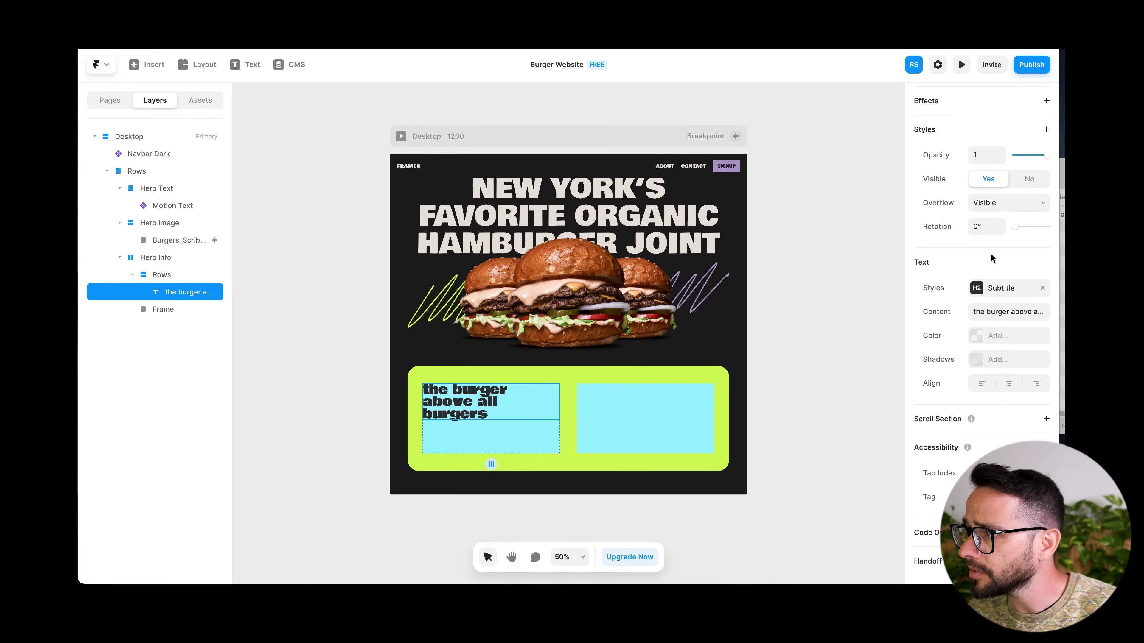
{"action": "left_click", "coordinate": [989, 290]}
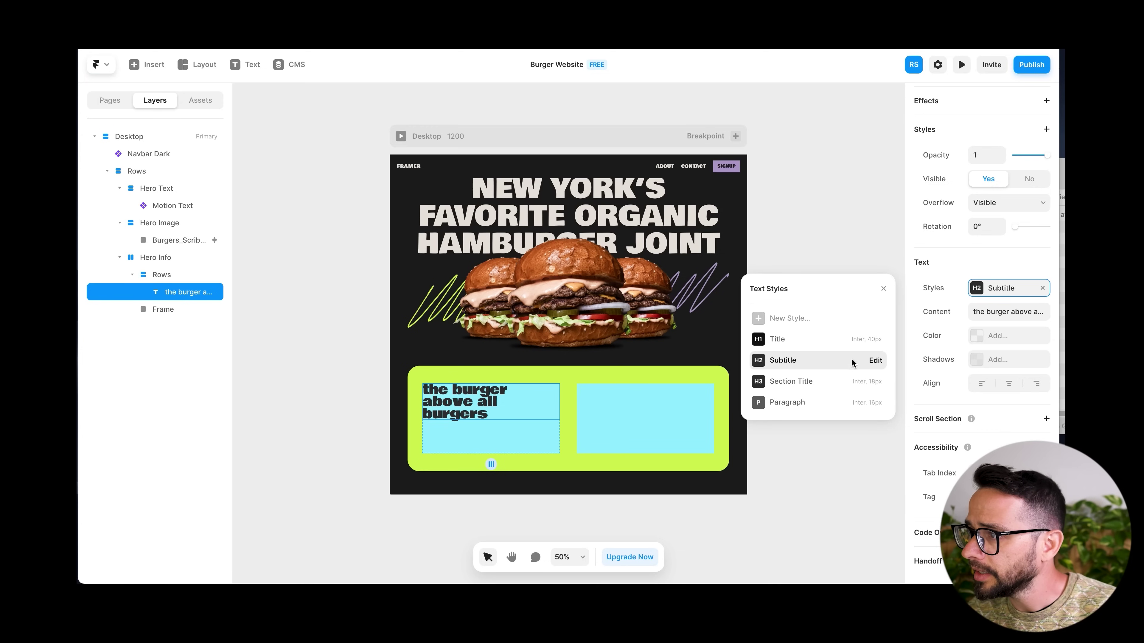
{"action": "left_click", "coordinate": [871, 360]}
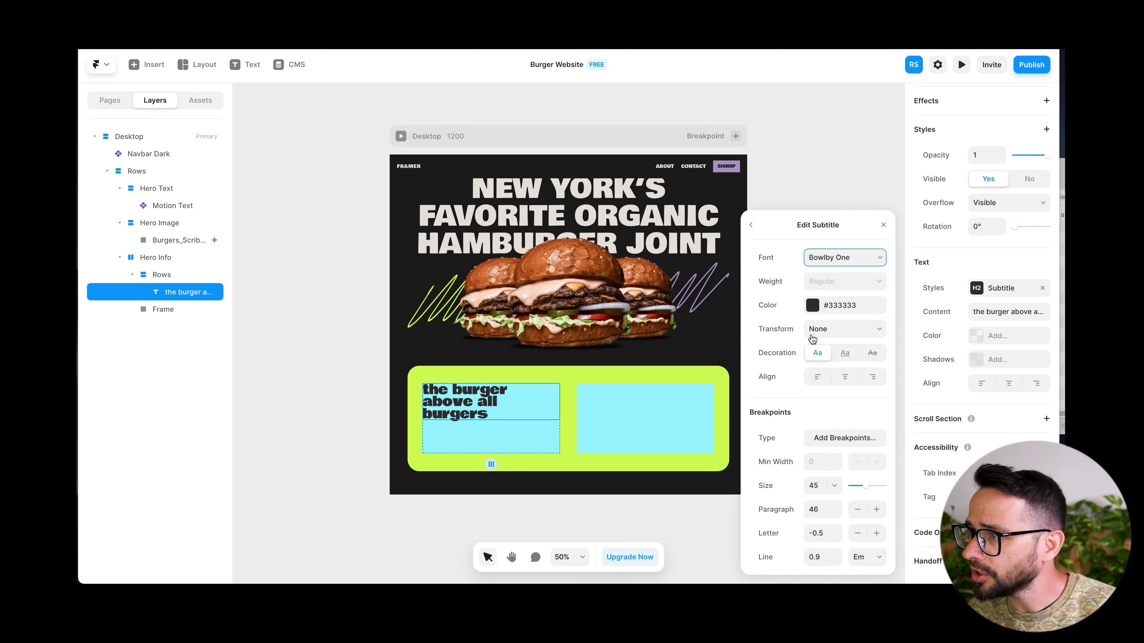
{"action": "left_click", "coordinate": [812, 338]}
{"action": "left_click", "coordinate": [828, 342]}
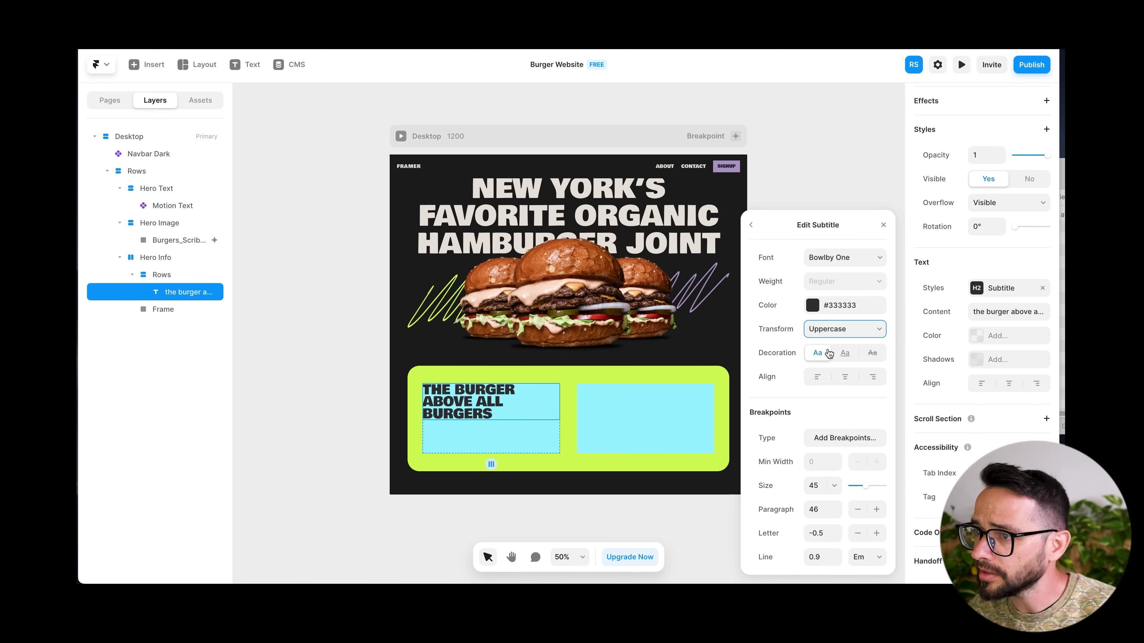
{"action": "left_click", "coordinate": [882, 225]}
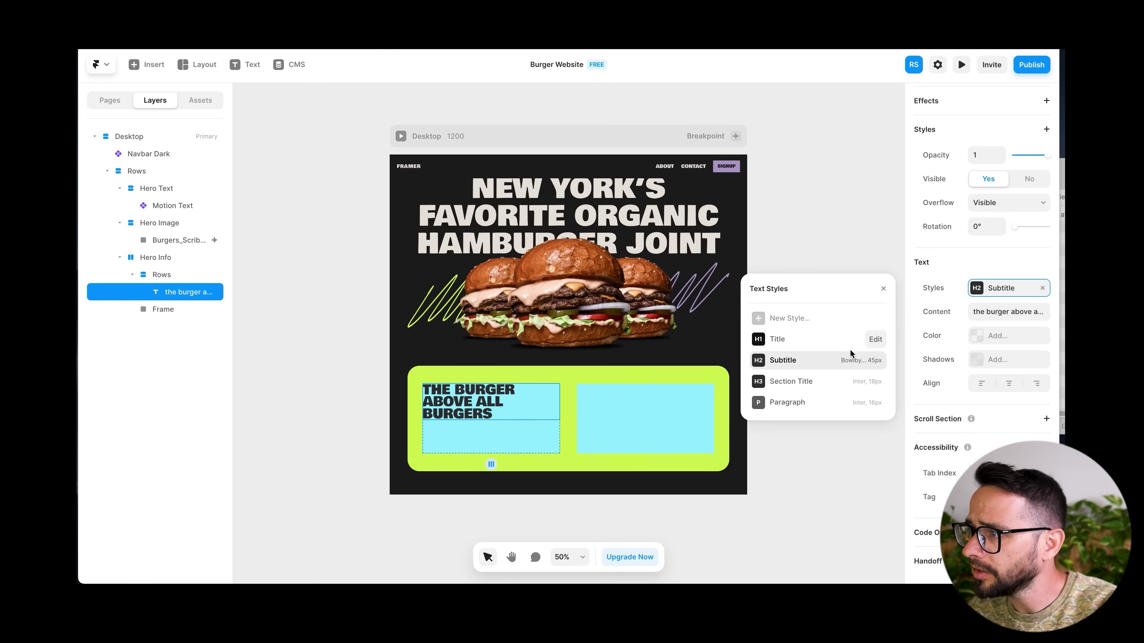
Set the Subtitle text style's size to 60
{"action": "left_click", "coordinate": [870, 360]}
{"action": "left_click", "coordinate": [815, 485]}
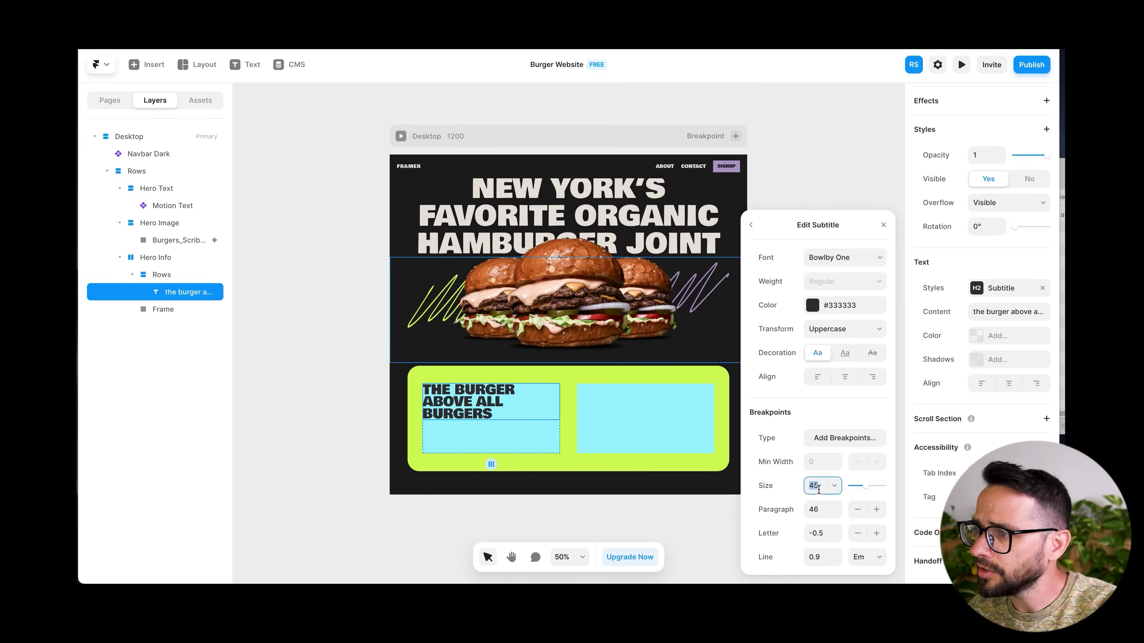
{"action": "type", "text": "60"}
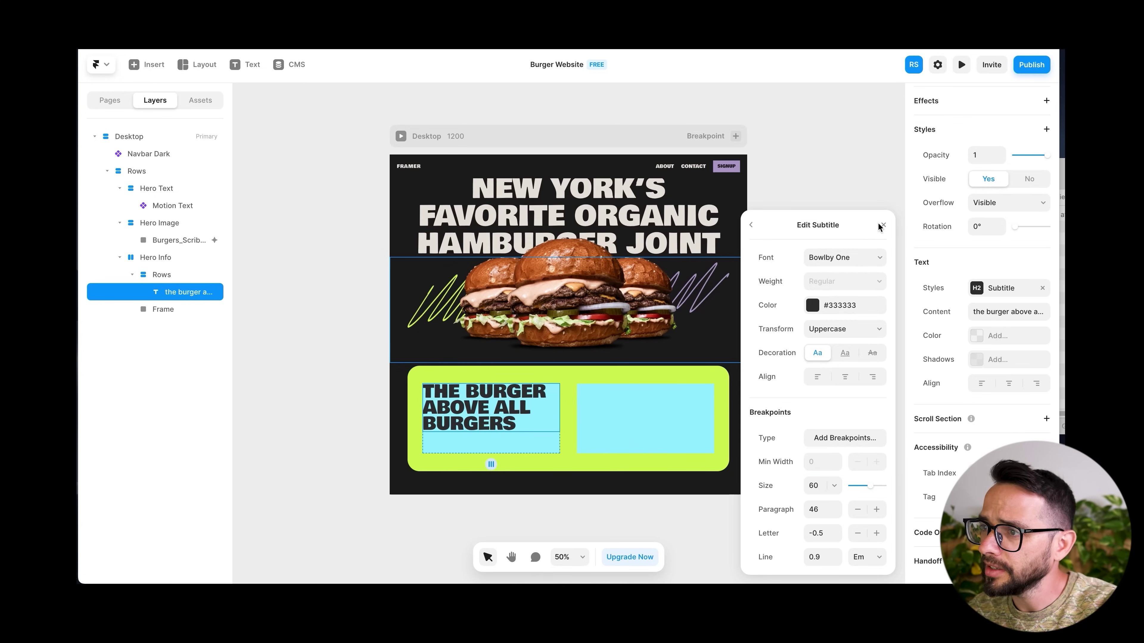
{"action": "left_click", "coordinate": [881, 224]}
Remove the blue fill from the stack holding the burger heading
{"action": "left_click", "coordinate": [145, 278]}
{"action": "scroll", "coordinate": [970, 402], "scroll_direction": "down", "scroll_amount": 5}
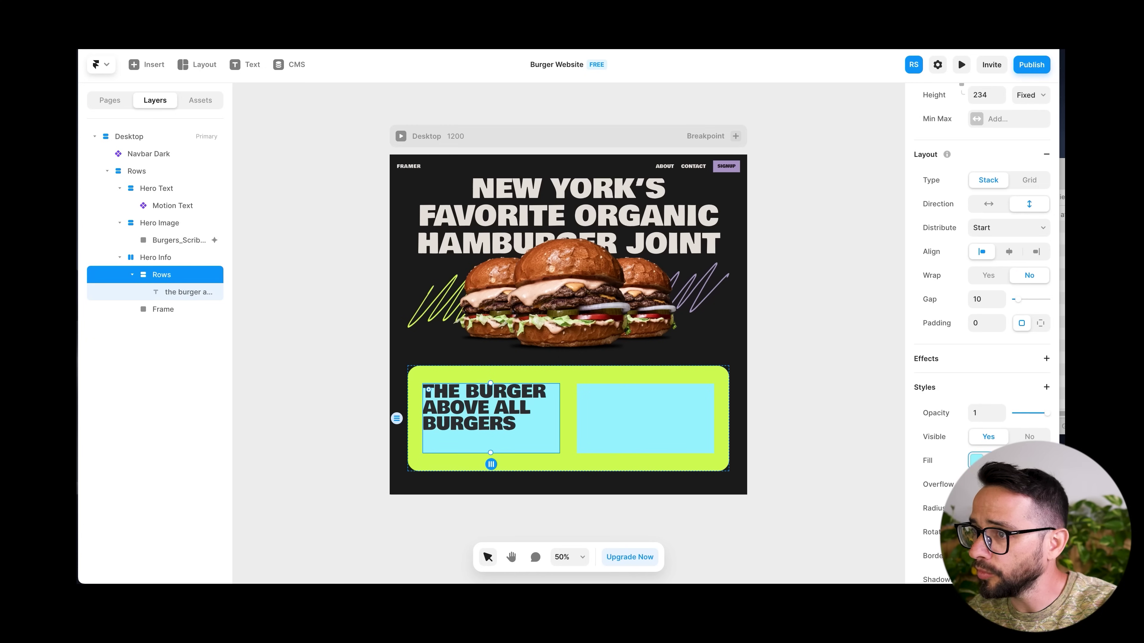
{"action": "left_click", "coordinate": [1045, 460]}
Duplicate the burger heading's stack within Hero Info and delete the empty blue frame so the copy becomes the second column
{"action": "left_click", "coordinate": [156, 316]}
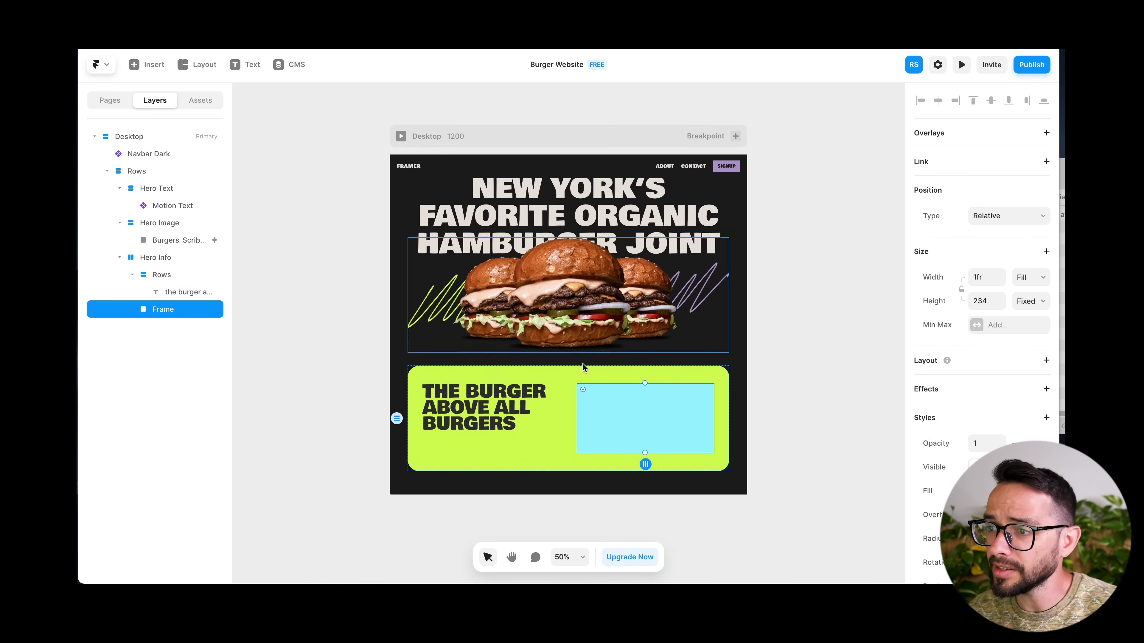
{"action": "left_click", "coordinate": [166, 281]}
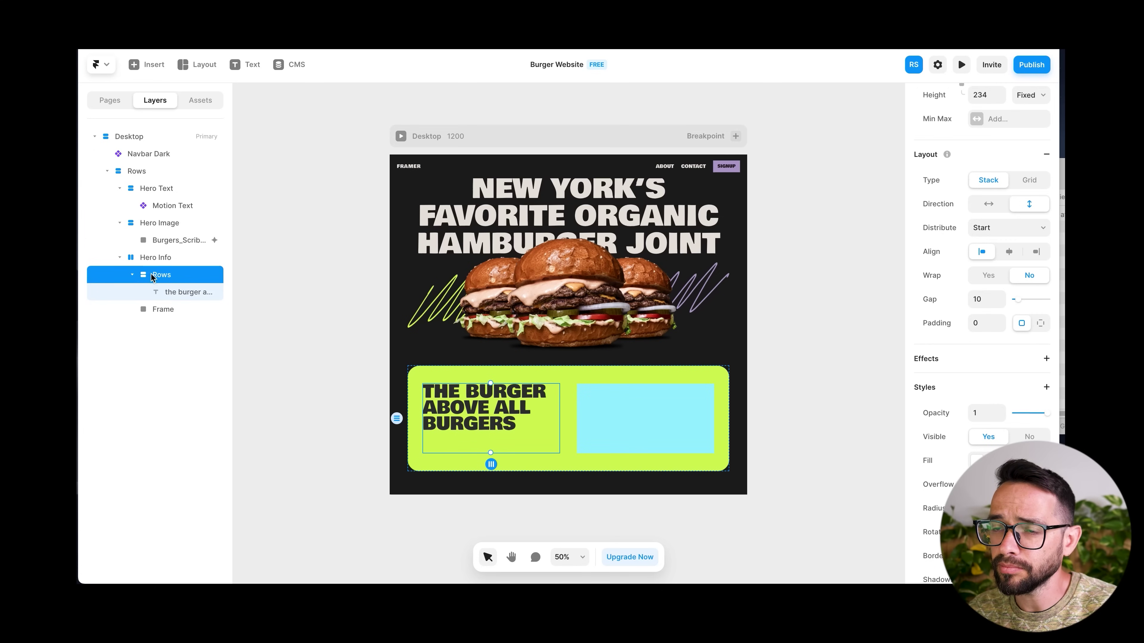
{"action": "left_click", "coordinate": [132, 275]}
{"action": "key", "text": "super+d"}
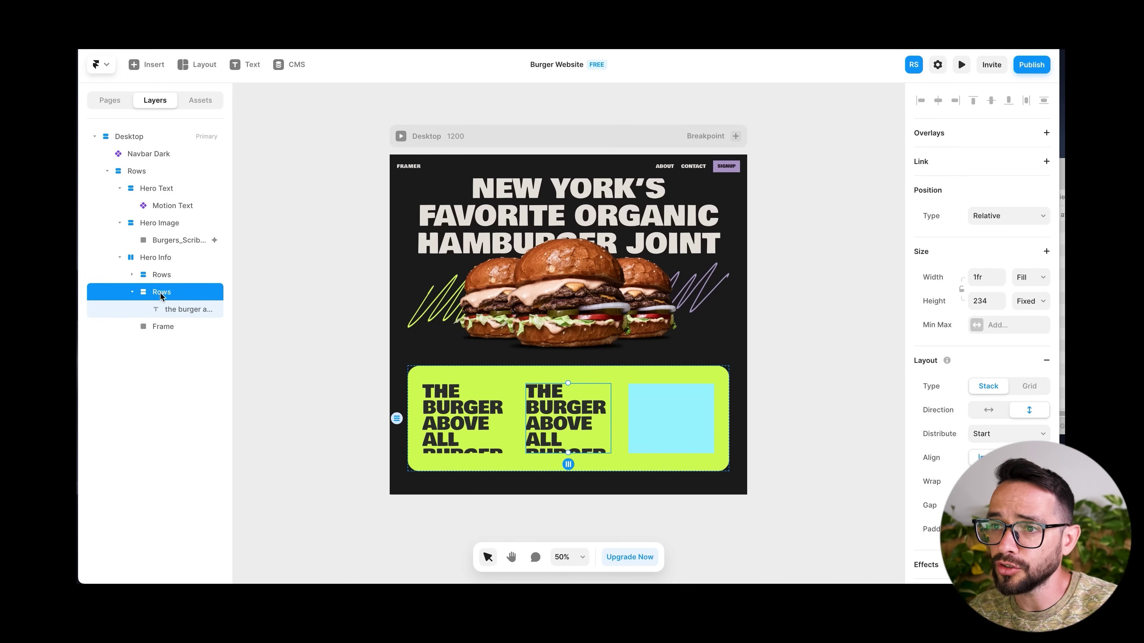
{"action": "left_click", "coordinate": [160, 327]}
{"action": "key", "text": "Delete"}
Apply the Paragraph text style to the copied heading in the second column
{"action": "left_click", "coordinate": [626, 395]}
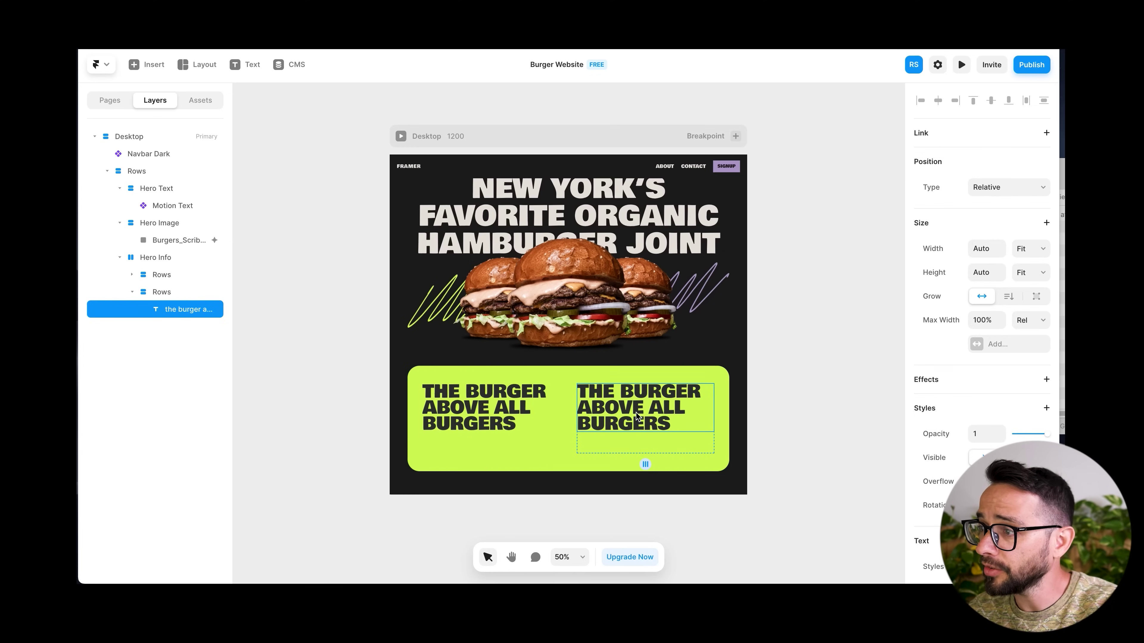
{"action": "scroll", "coordinate": [938, 452], "scroll_direction": "down", "scroll_amount": 2}
{"action": "left_click", "coordinate": [982, 432]}
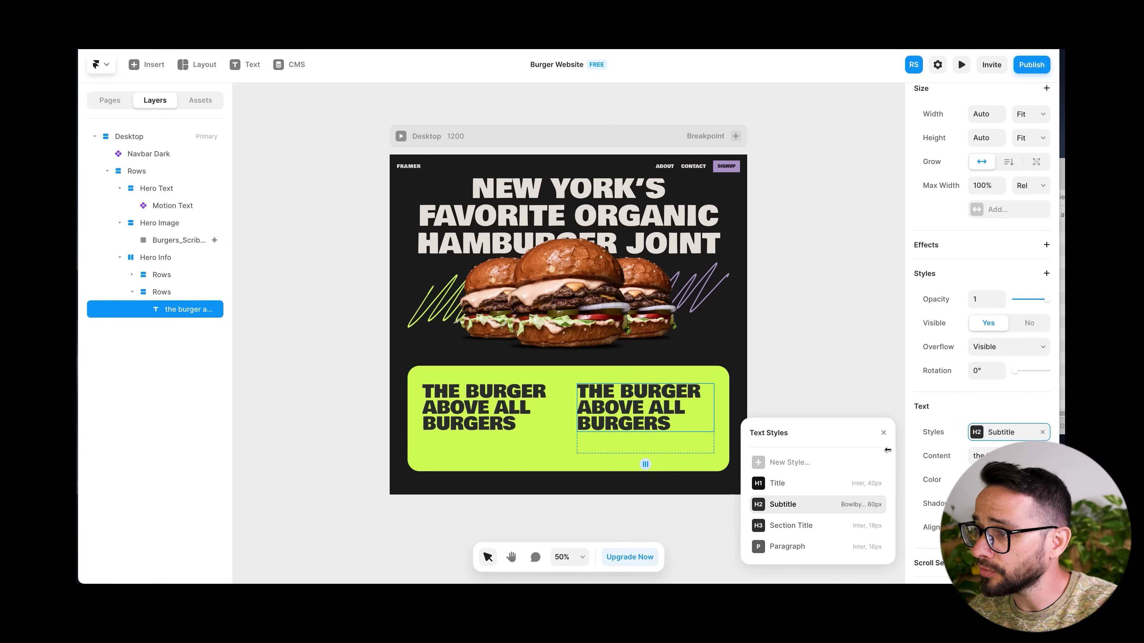
{"action": "left_click", "coordinate": [786, 548]}
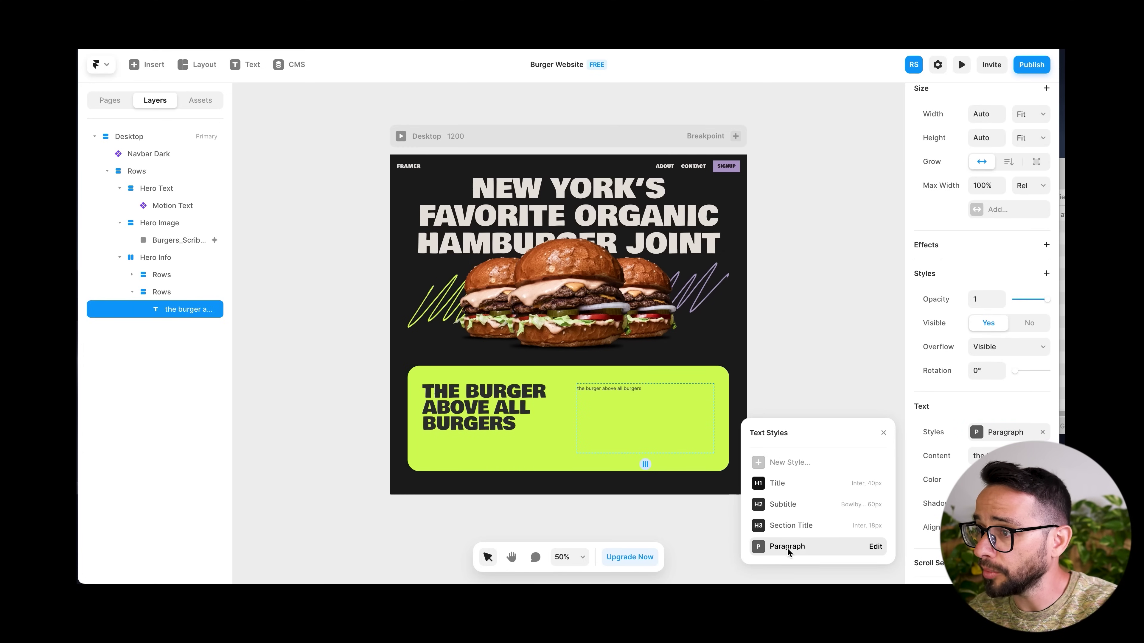
Set the Paragraph style's font to Bowlby One
{"action": "left_click", "coordinate": [861, 545]}
{"action": "left_click", "coordinate": [835, 258]}
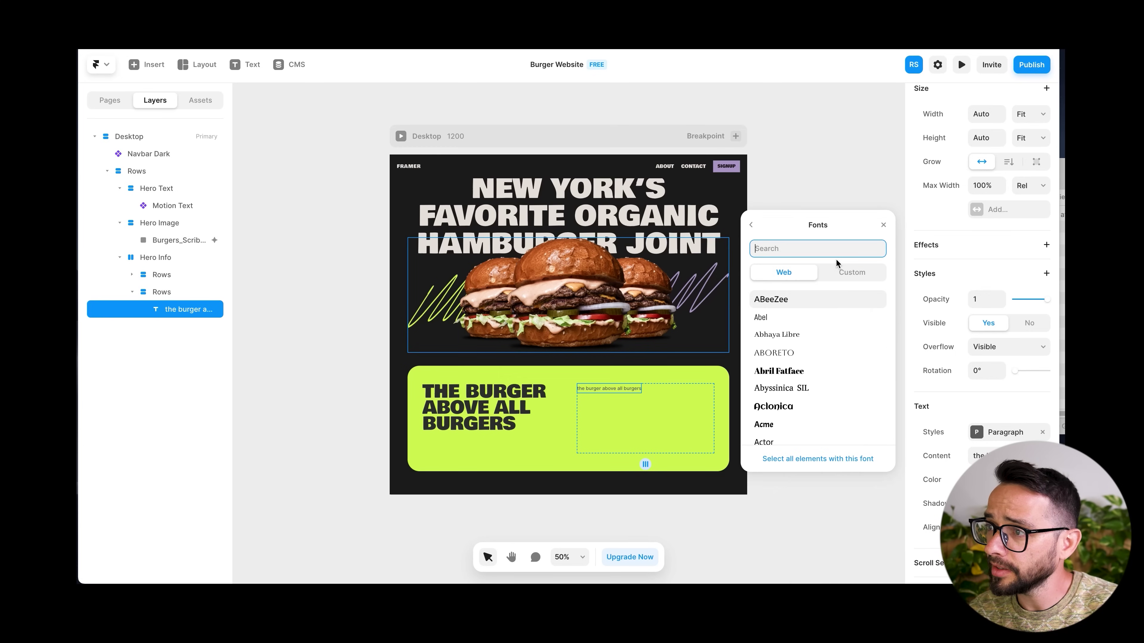
{"action": "type", "text": "bow"}
{"action": "left_click", "coordinate": [793, 298]}
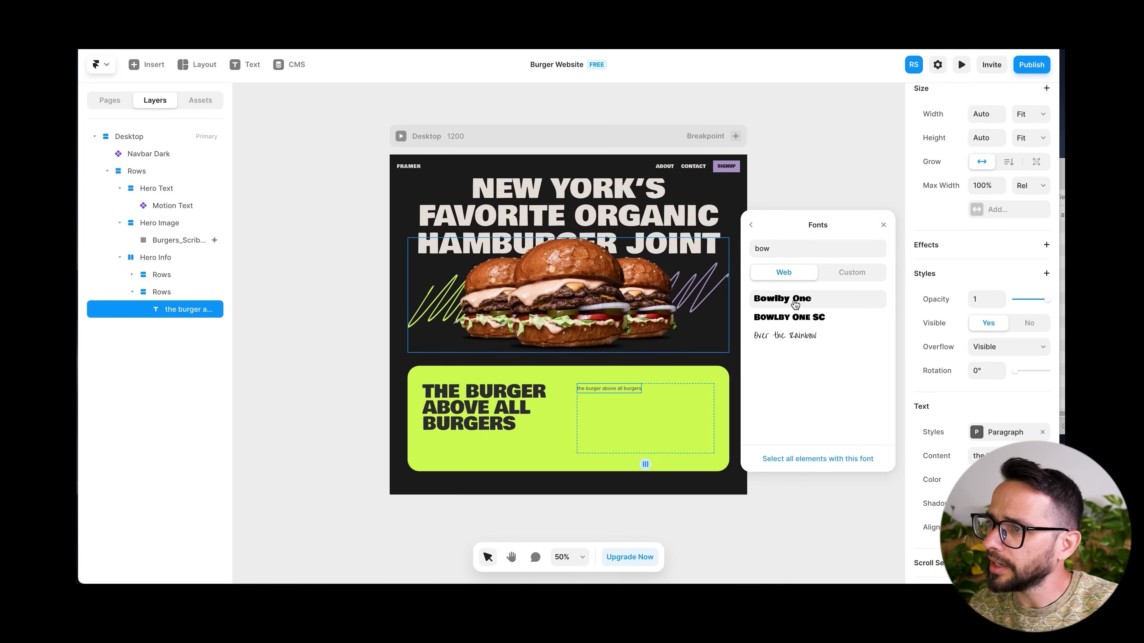
{"action": "left_click", "coordinate": [750, 225]}
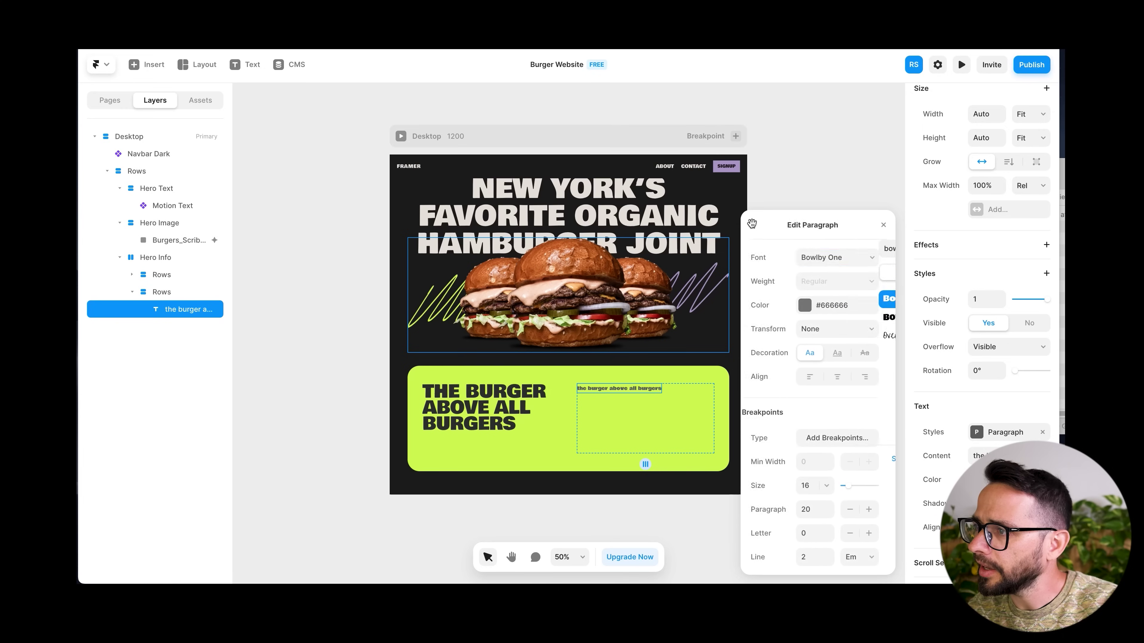
Set the Paragraph style's color to the shared color Dark Grey
{"action": "left_click", "coordinate": [812, 306]}
{"action": "left_click", "coordinate": [770, 404]}
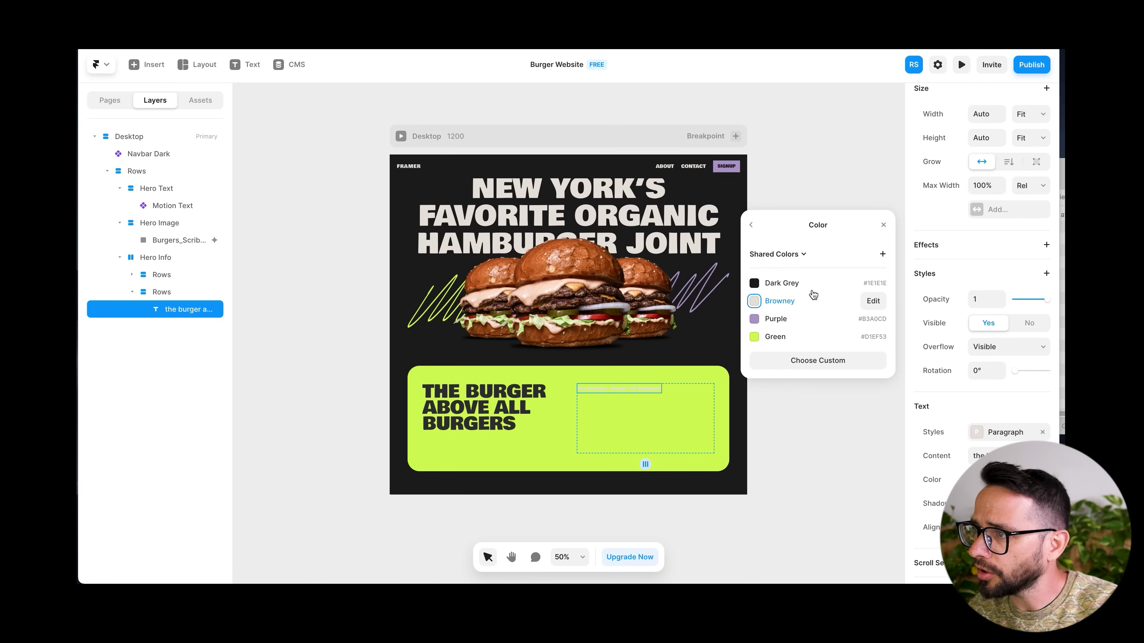
{"action": "left_click", "coordinate": [750, 225]}
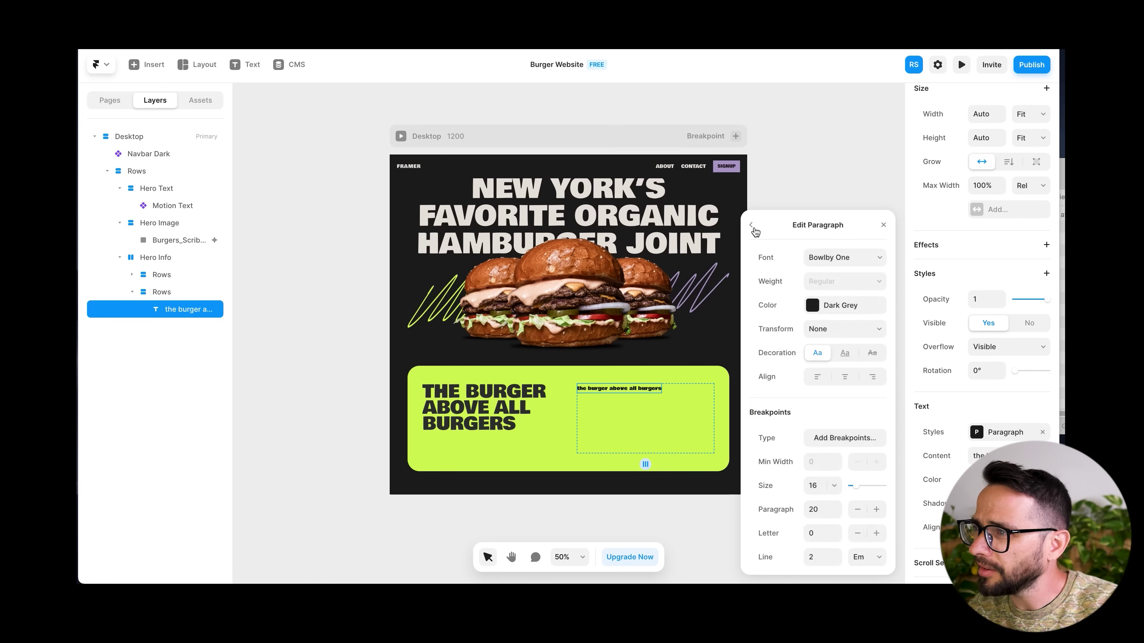
Set the Paragraph style's font to Inter
{"action": "left_click", "coordinate": [846, 257]}
{"action": "type", "text": "inte"}
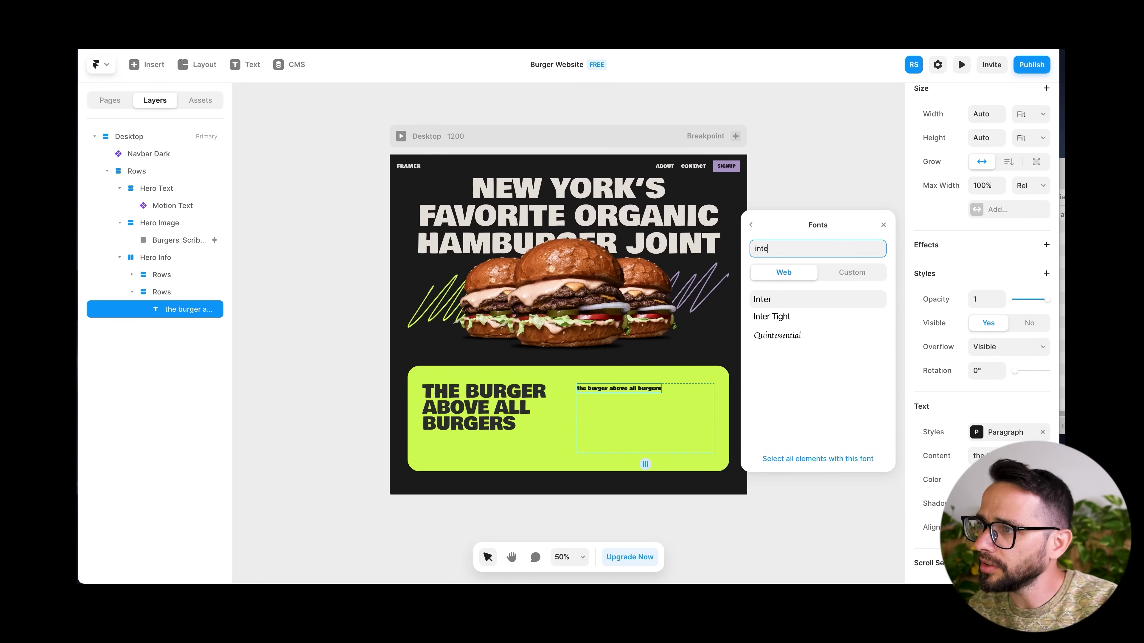
{"action": "left_click", "coordinate": [787, 301]}
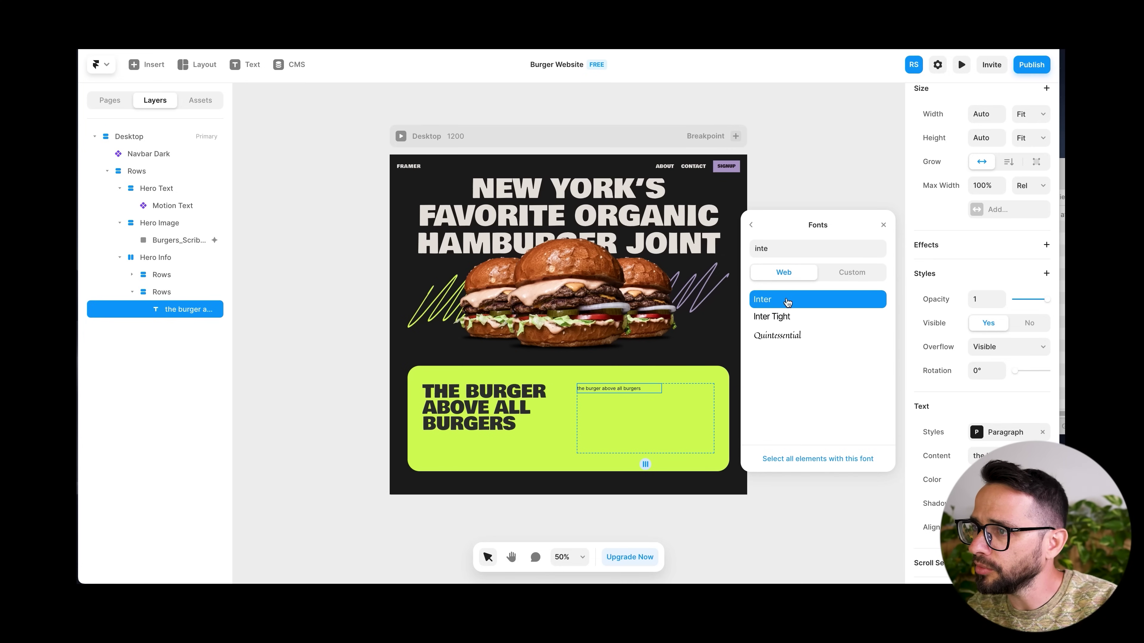
{"action": "left_click", "coordinate": [751, 225]}
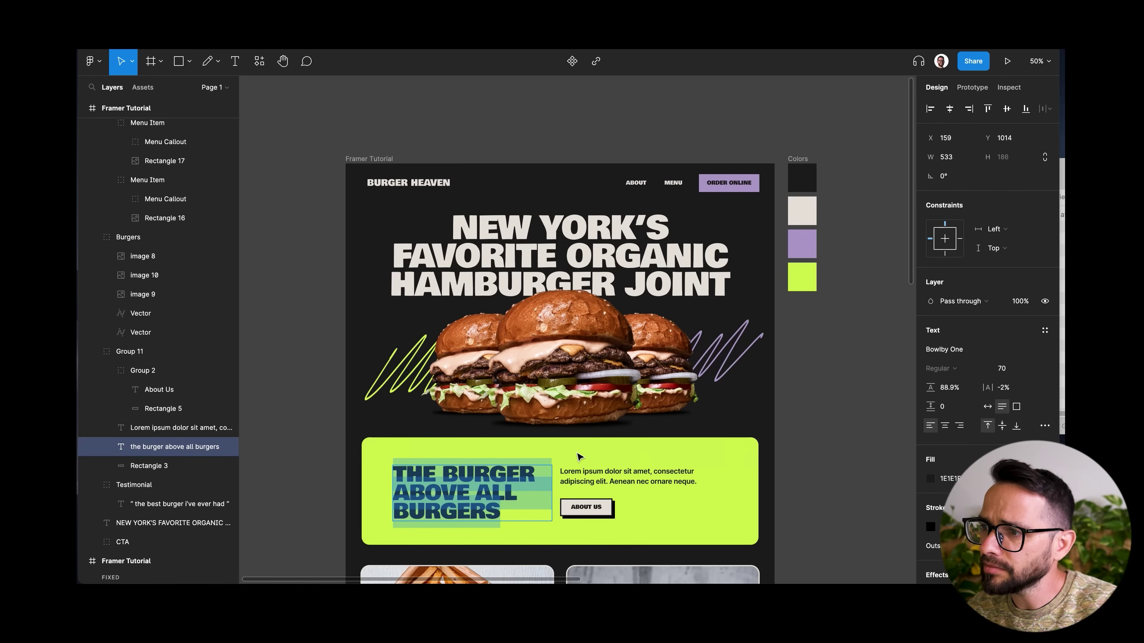
Copy the lorem ipsum sentence beside the burger heading in Figma and replace the second column's text in Framer with it
{"action": "left_click", "coordinate": [583, 468]}
{"action": "double_click", "coordinate": [583, 468]}
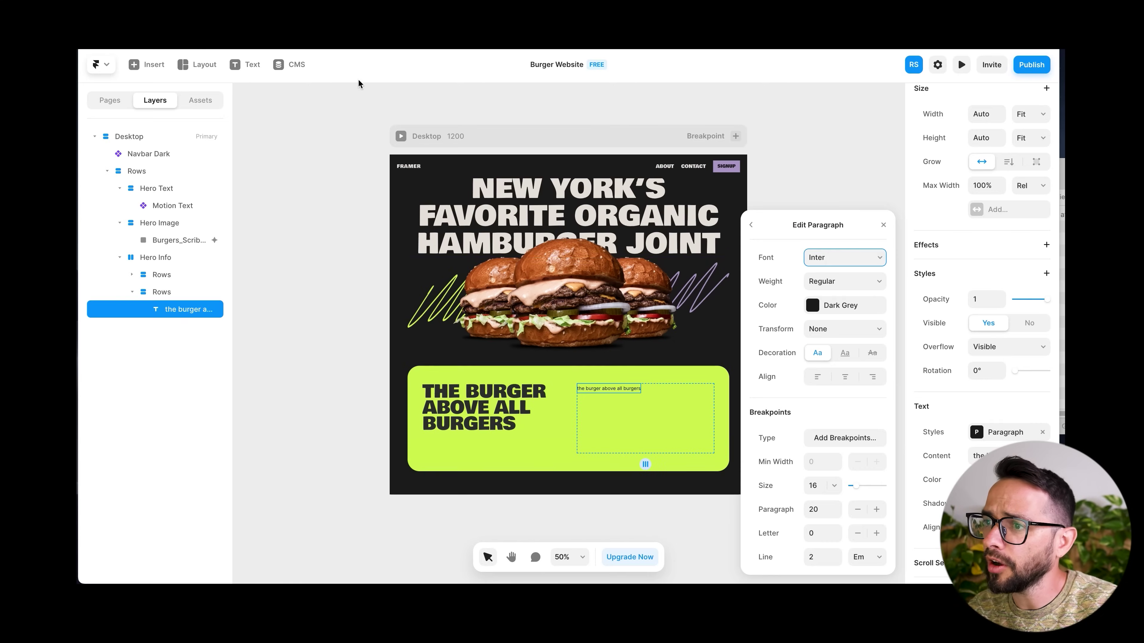
{"action": "key", "text": "ctrl+a"}
{"action": "type", "text": "Lorem ipsum dolor sit amet, consectetur adipiscing elit. Aenean nec ornare neque."}
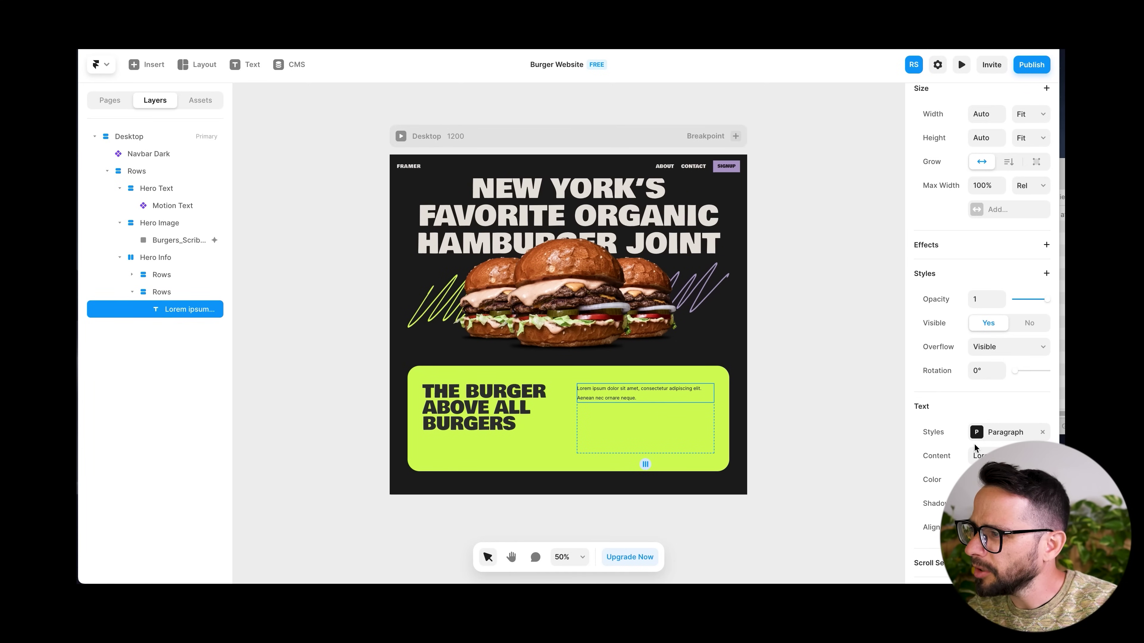
Set the Paragraph style's size to 18 and give it a bolder weight
{"action": "left_click", "coordinate": [997, 435]}
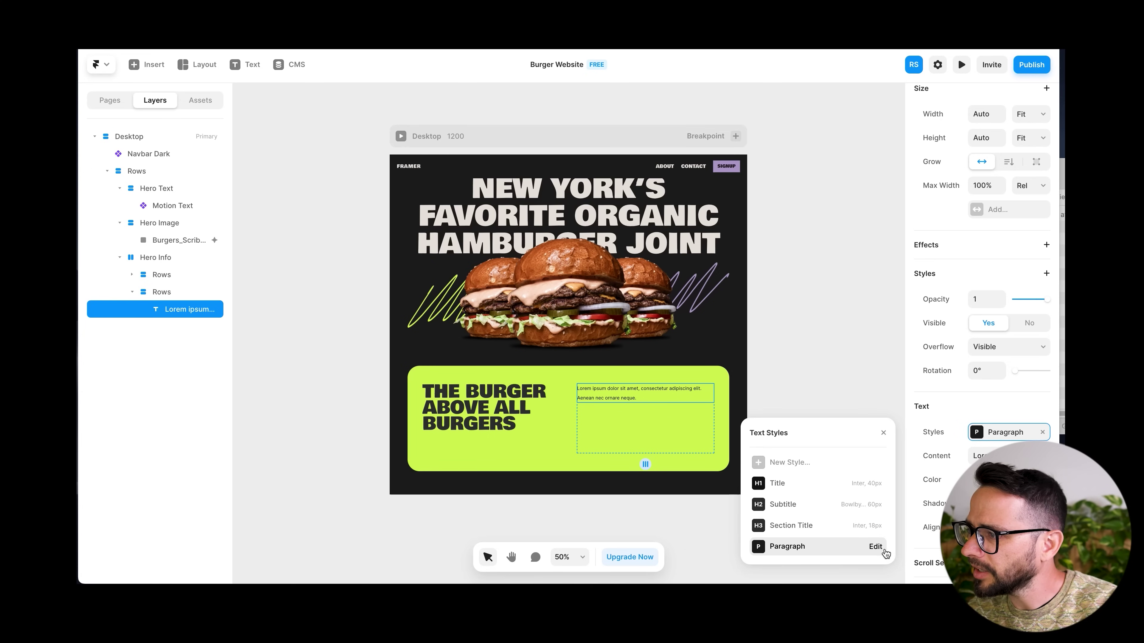
{"action": "left_click", "coordinate": [875, 547]}
{"action": "left_click", "coordinate": [816, 485]}
{"action": "type", "text": "17"}
{"action": "key", "text": "BackSpace"}
{"action": "type", "text": "8"}
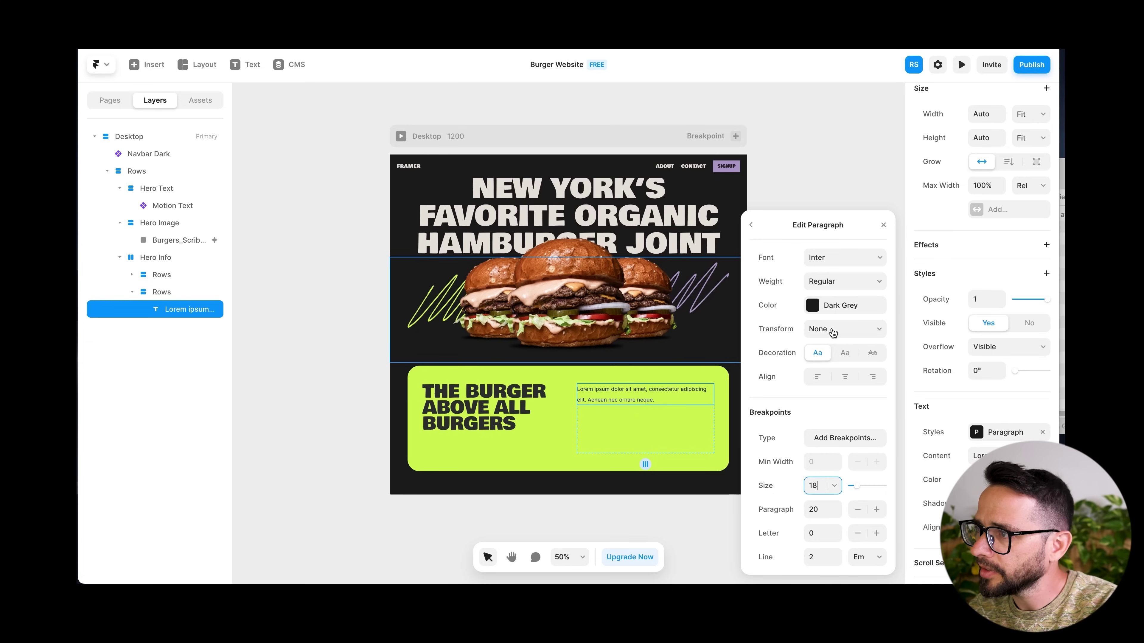
{"action": "left_click", "coordinate": [837, 281]}
{"action": "key", "text": "Escape"}
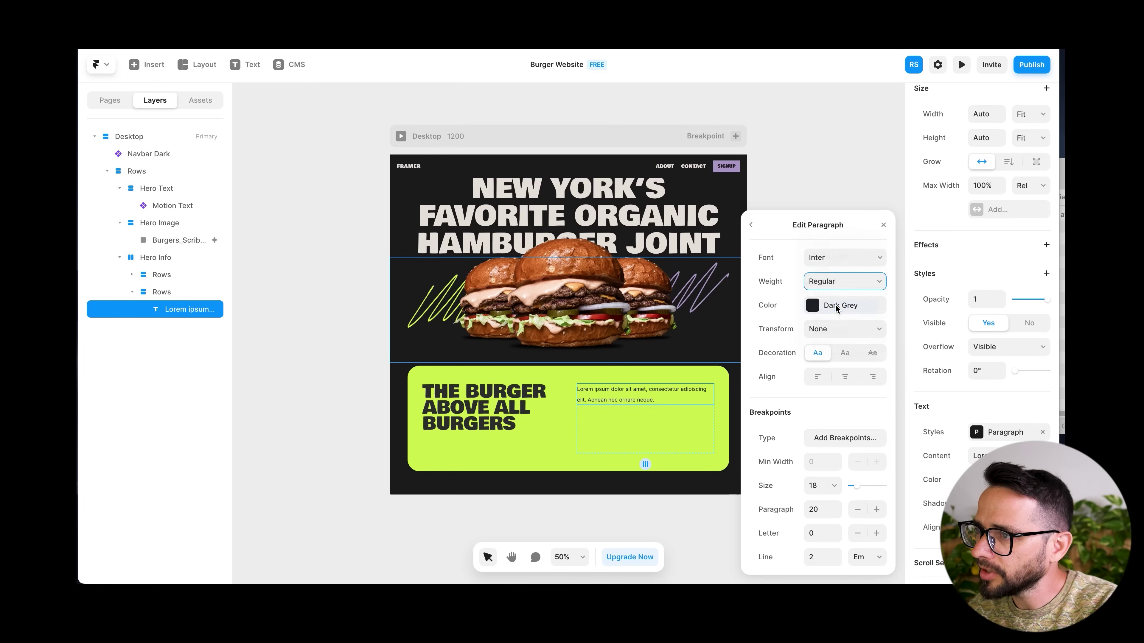
{"action": "left_click", "coordinate": [883, 225]}
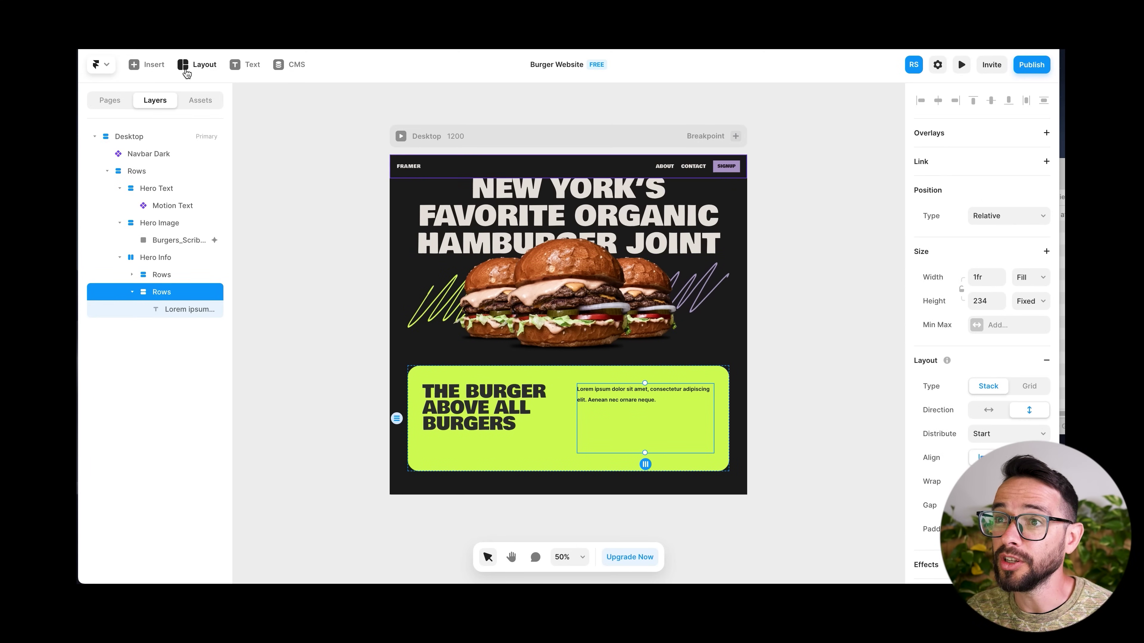
Find the Click button element and insert it below the lorem ipsum text in the second column's stack
{"action": "left_click", "coordinate": [154, 65]}
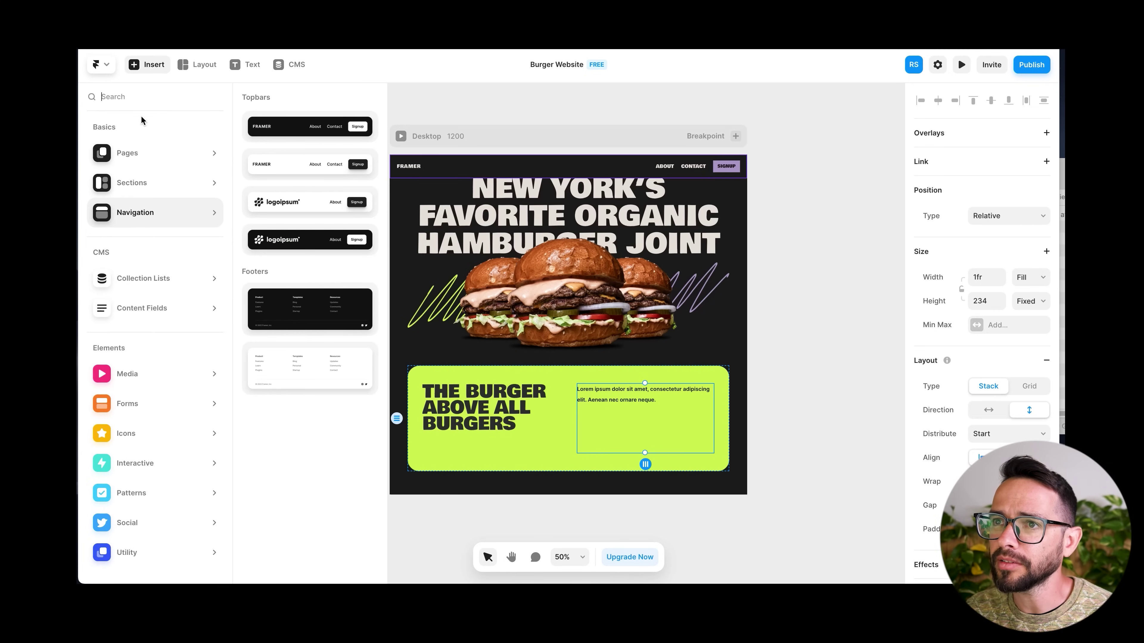
{"action": "type", "text": "but"}
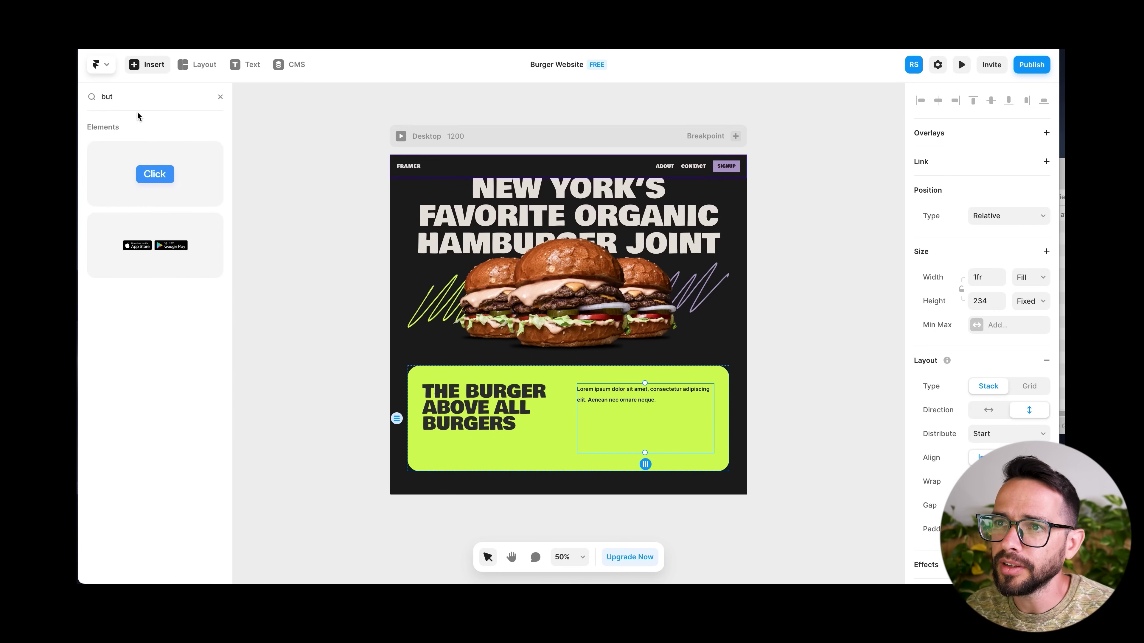
{"action": "left_click_drag", "start_coordinate": [147, 173], "coordinate": [633, 424]}
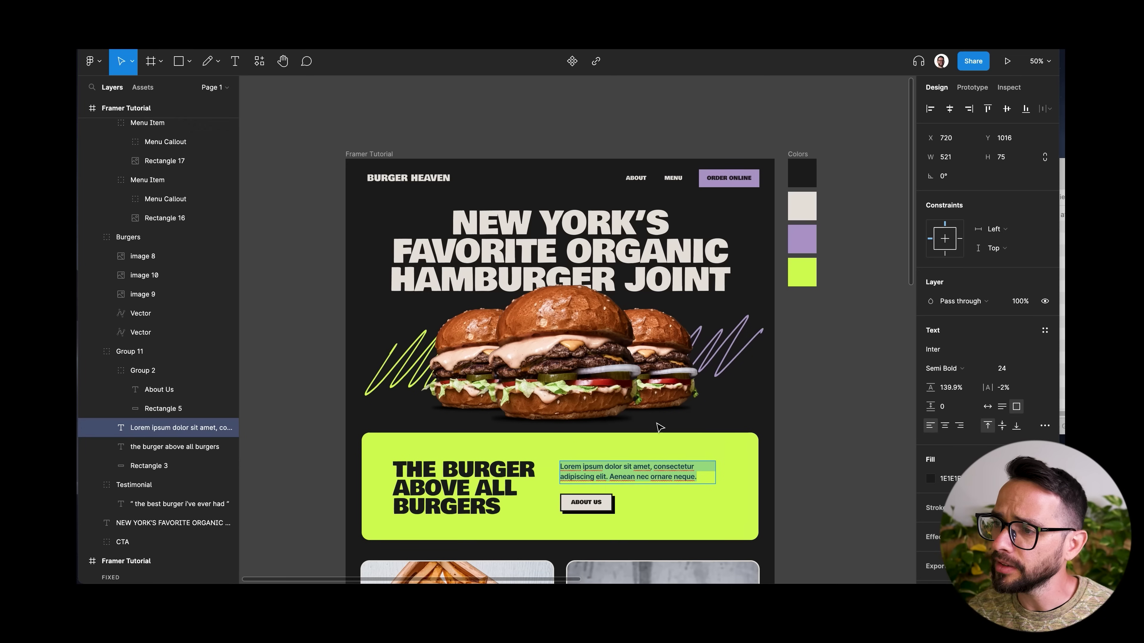
Examine the About Us button and the other sections' buttons throughout the Figma burger page design
{"action": "scroll", "coordinate": [664, 443], "scroll_direction": "down", "scroll_amount": 3}
{"action": "scroll", "coordinate": [664, 443], "scroll_direction": "down", "scroll_amount": 5}
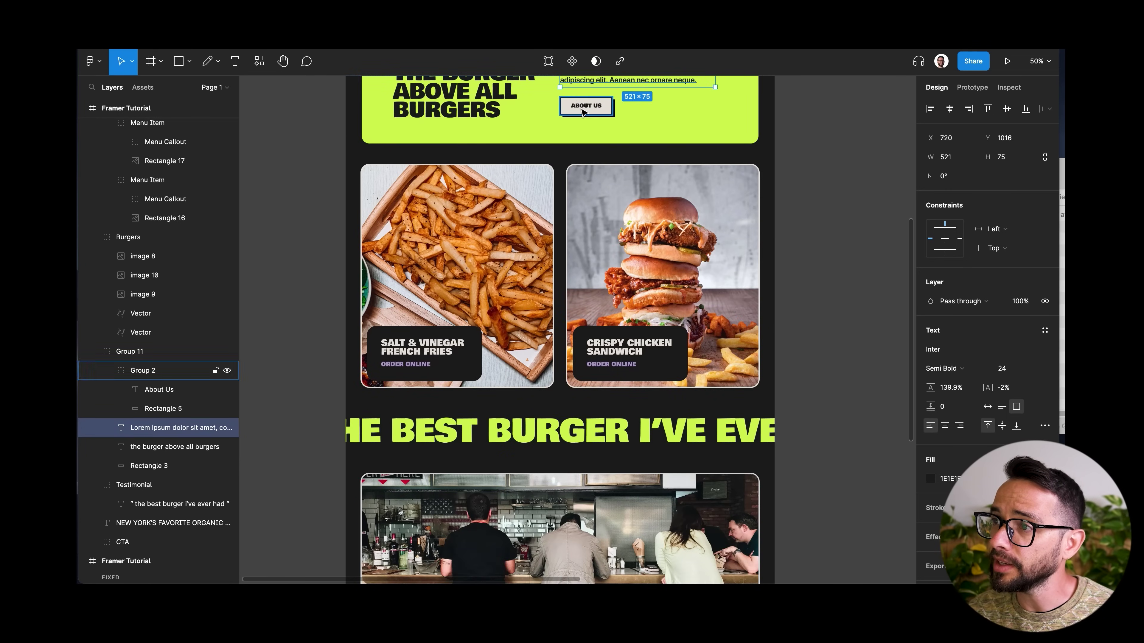
{"action": "scroll", "coordinate": [595, 248], "scroll_direction": "down", "scroll_amount": 6}
{"action": "scroll", "coordinate": [595, 247], "scroll_direction": "down", "scroll_amount": 4}
{"action": "scroll", "coordinate": [568, 287], "scroll_direction": "up", "scroll_amount": 12}
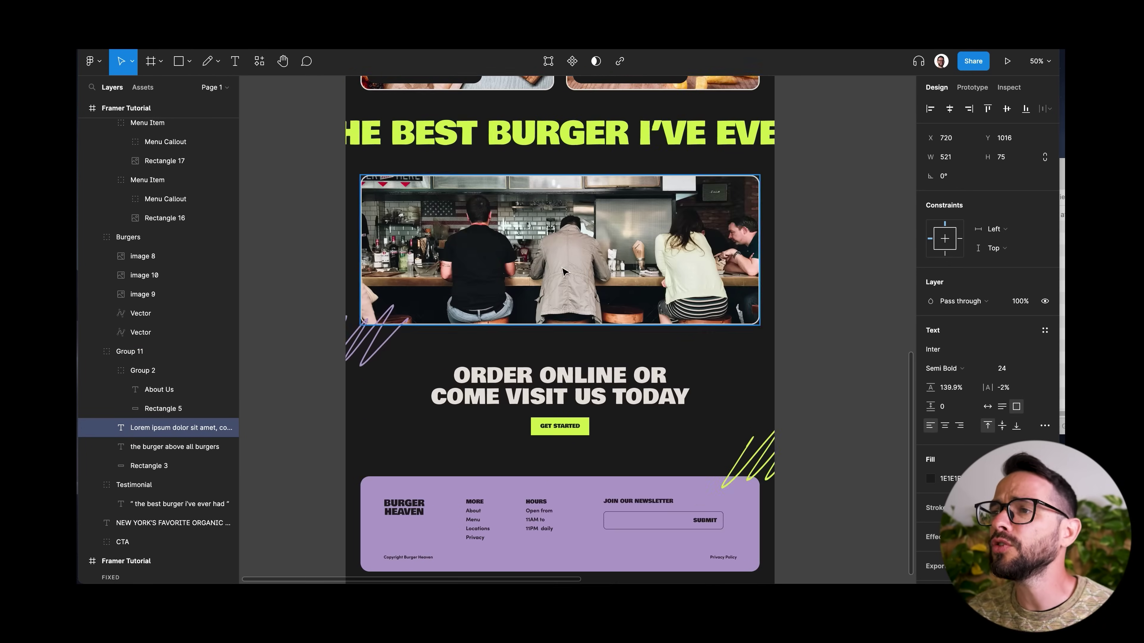
{"action": "scroll", "coordinate": [568, 287], "scroll_direction": "up", "scroll_amount": 2}
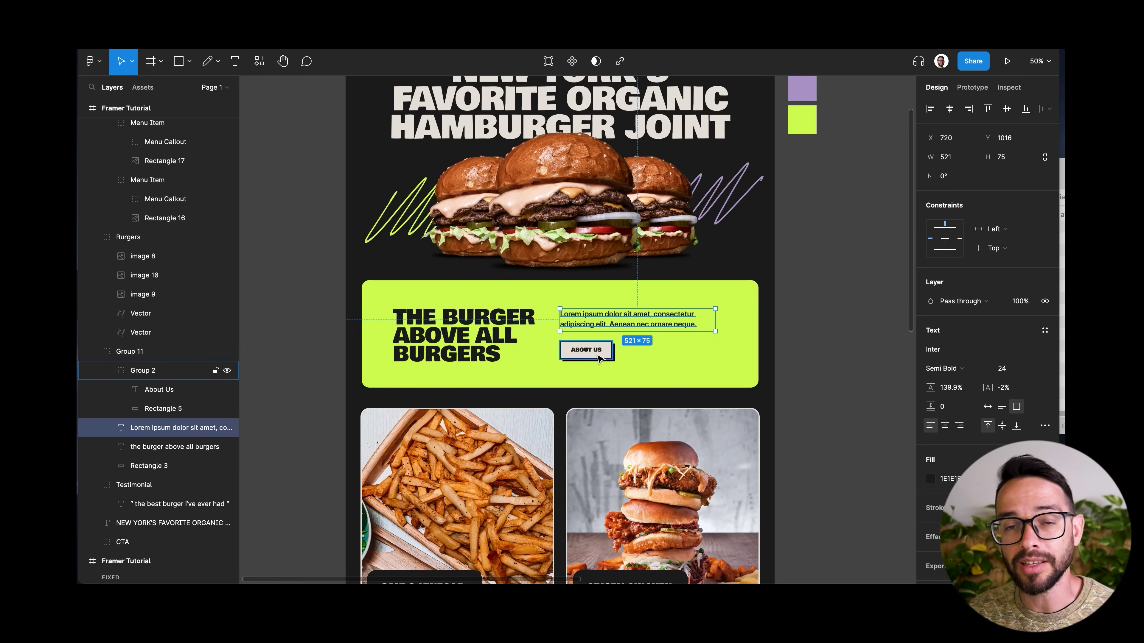
{"action": "scroll", "coordinate": [606, 349], "scroll_direction": "up", "scroll_amount": 6}
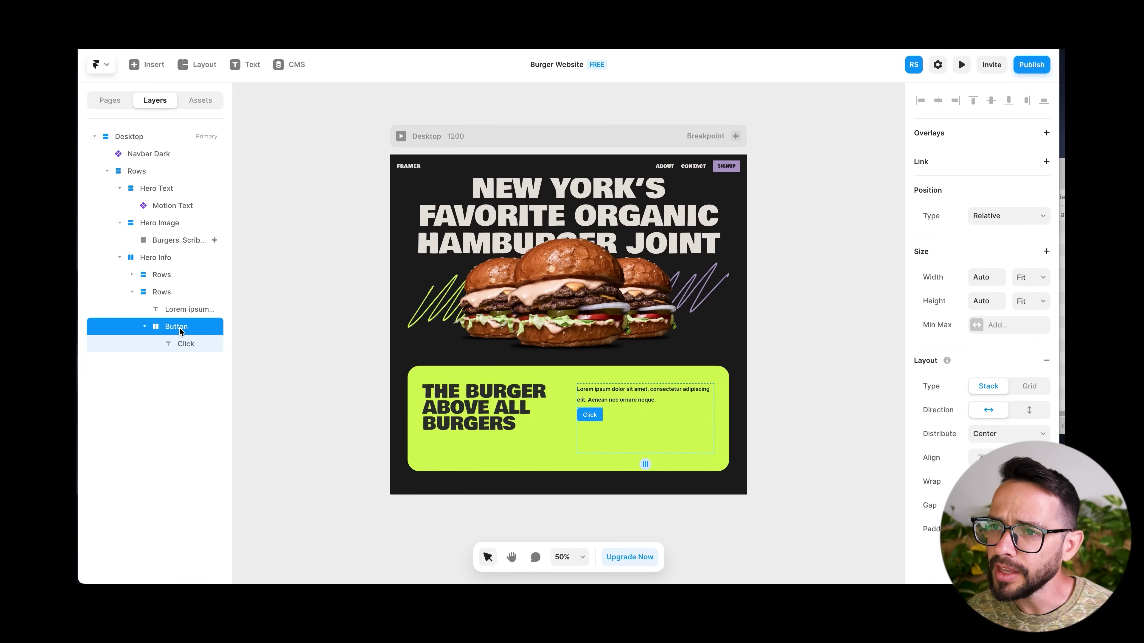
Turn the inserted button into a component named Button and select its primary variant for editing
{"action": "right_click", "coordinate": [179, 331]}
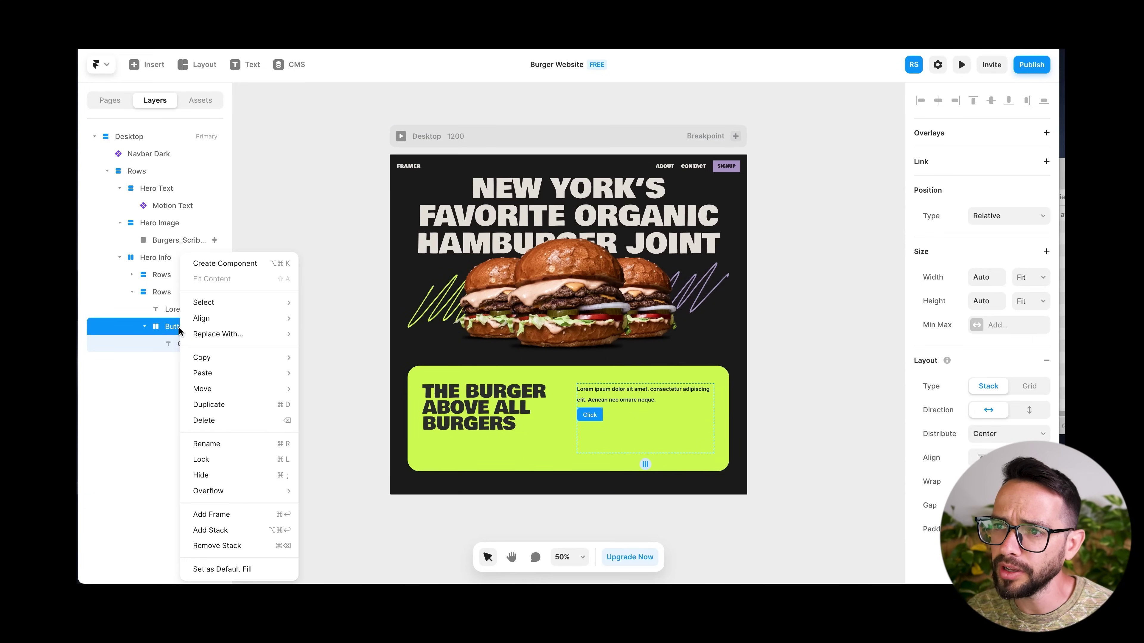
{"action": "left_click", "coordinate": [220, 264]}
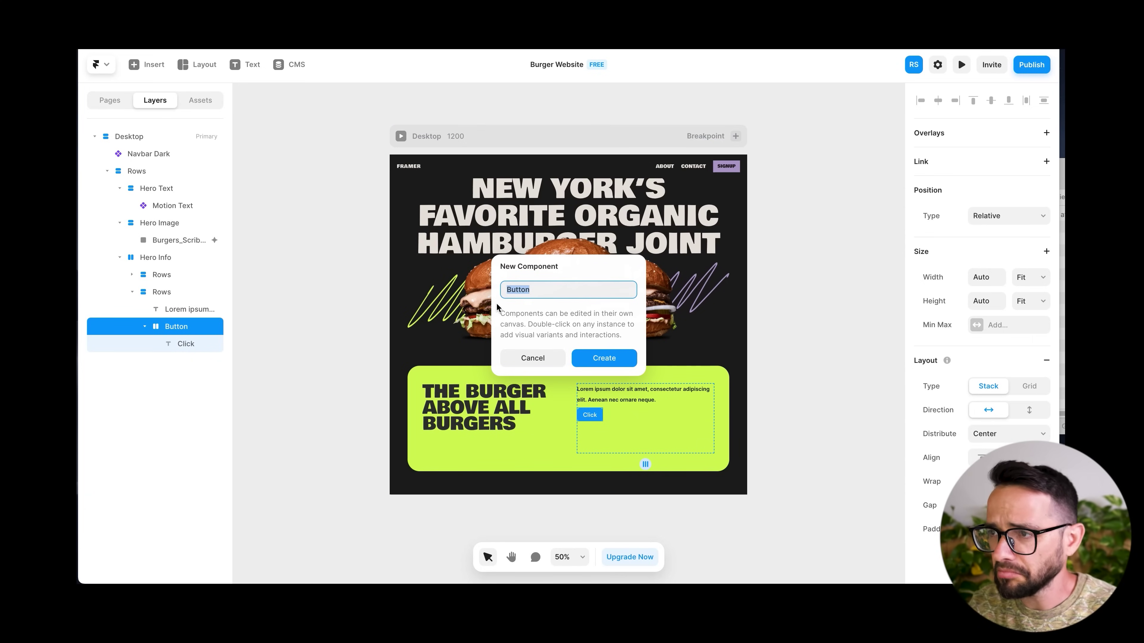
{"action": "key", "text": "Return"}
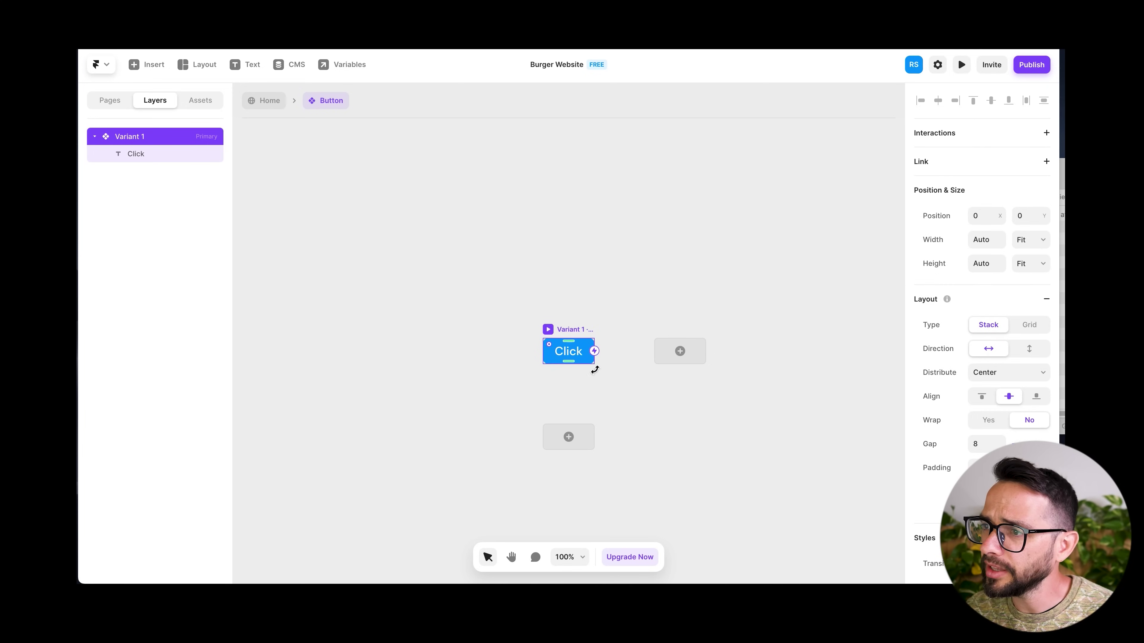
{"action": "double_click", "coordinate": [556, 347]}
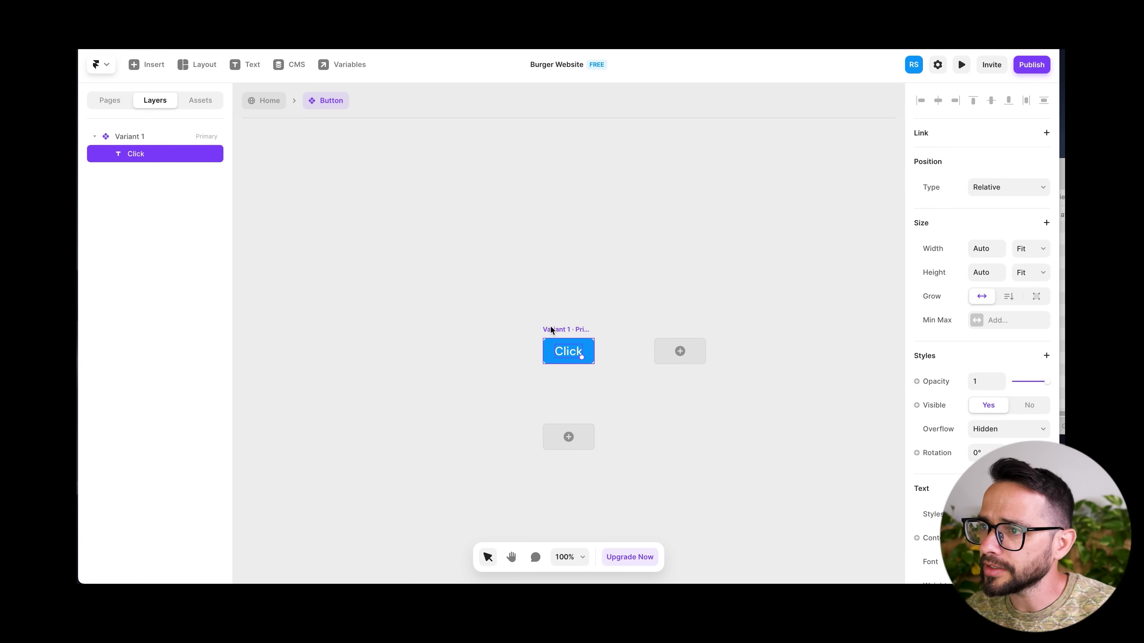
{"action": "left_click", "coordinate": [550, 330]}
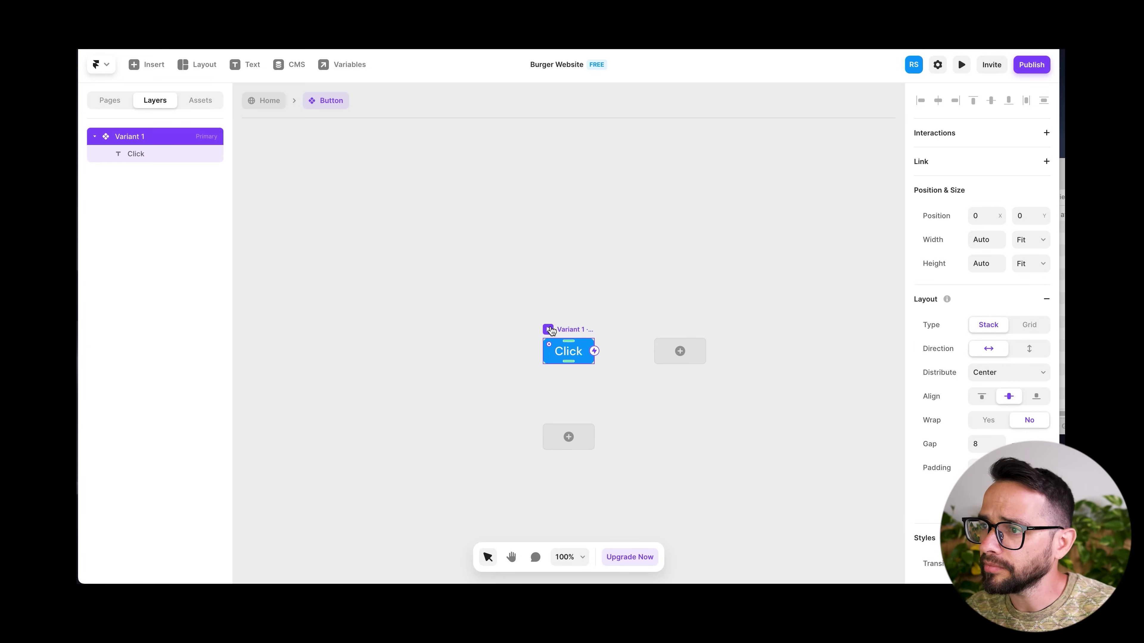
Fill the button's primary variant with the shared color Browney
{"action": "scroll", "coordinate": [950, 316], "scroll_direction": "down", "scroll_amount": 5}
{"action": "scroll", "coordinate": [582, 303], "scroll_direction": "down", "scroll_amount": 2}
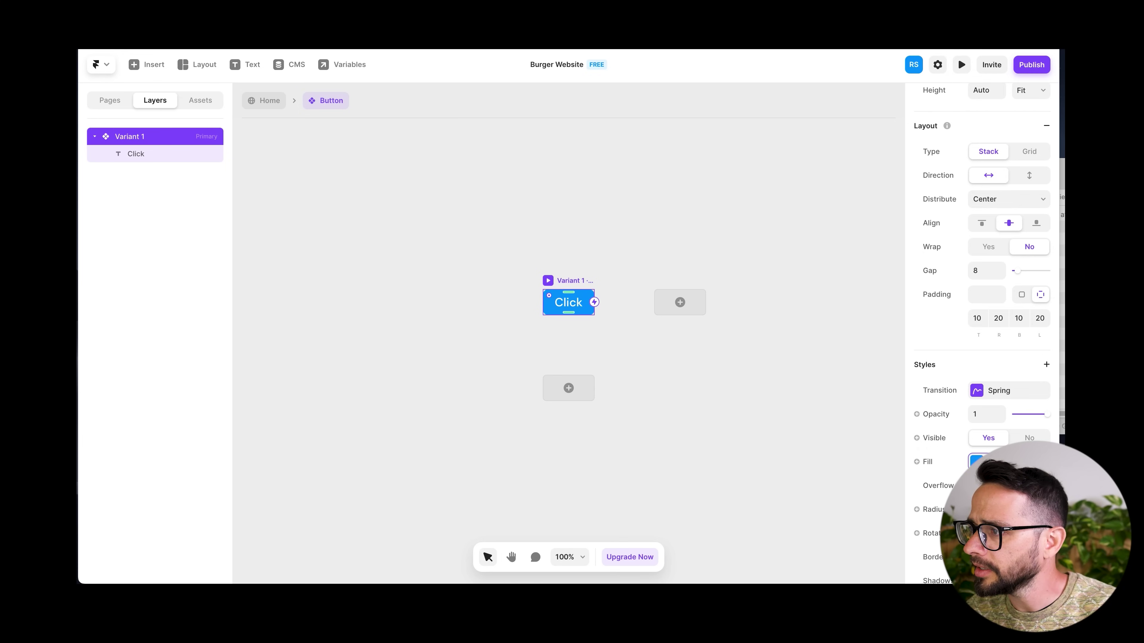
{"action": "left_click", "coordinate": [973, 460]}
{"action": "left_click", "coordinate": [786, 546]}
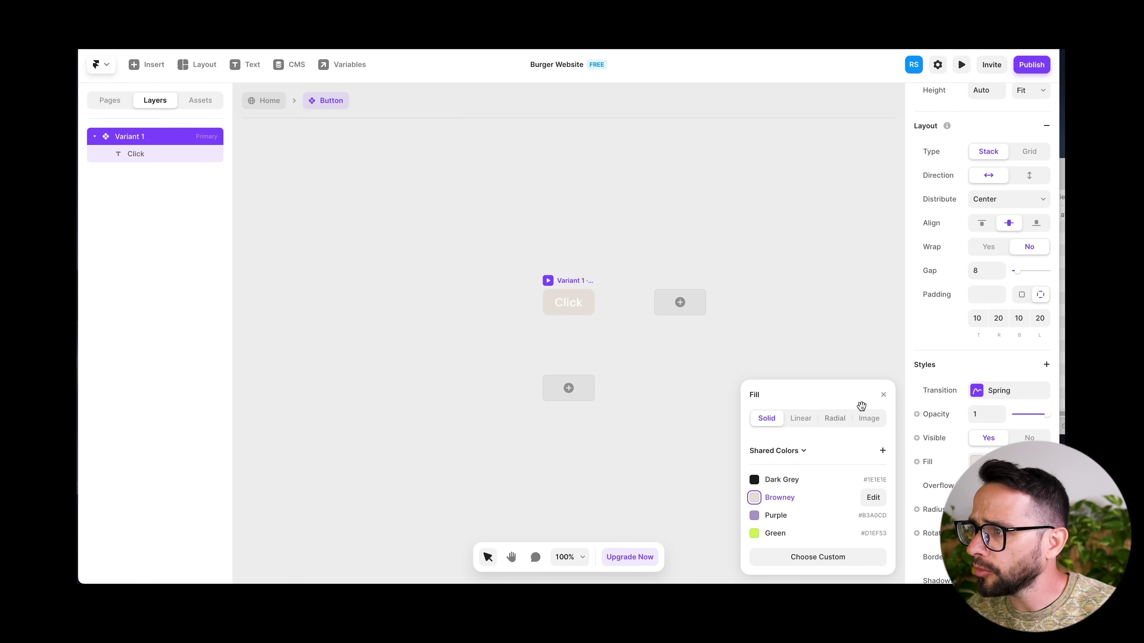
{"action": "left_click", "coordinate": [886, 392]}
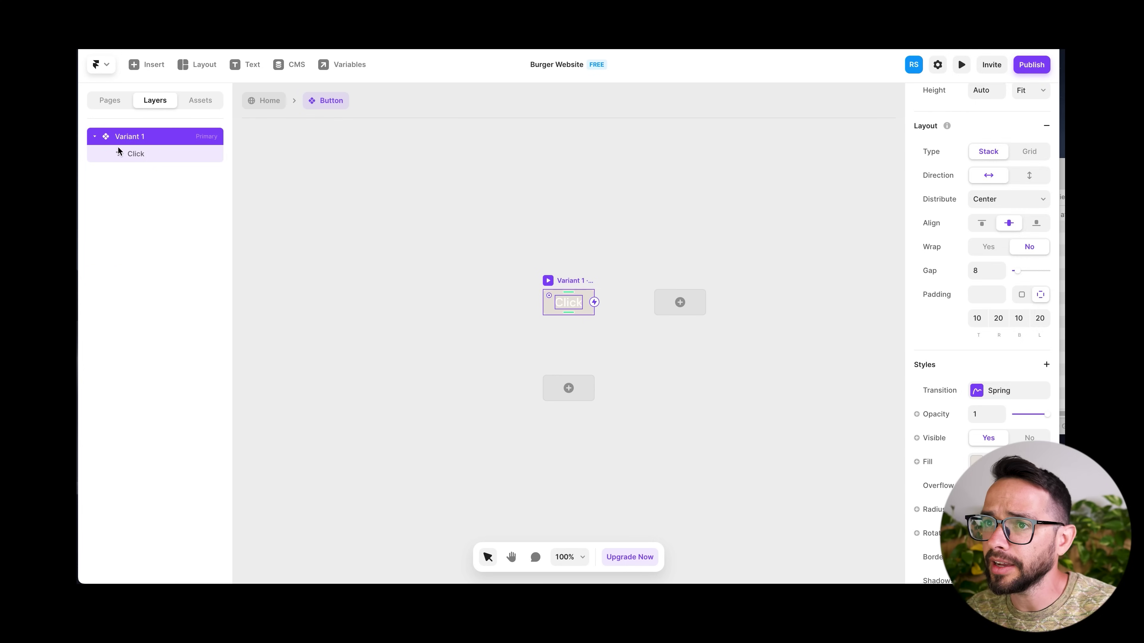
Set the Click label's font to Bowlby One and its color to the shared Dark Grey
{"action": "left_click", "coordinate": [130, 154]}
{"action": "scroll", "coordinate": [990, 433], "scroll_direction": "down", "scroll_amount": 3}
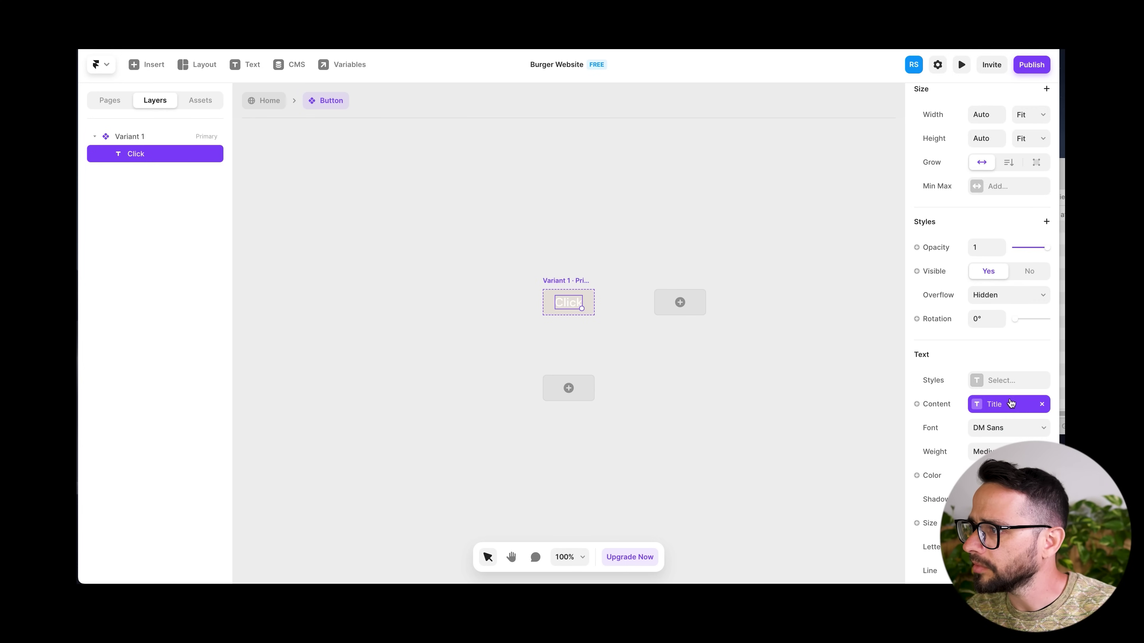
{"action": "left_click", "coordinate": [998, 434]}
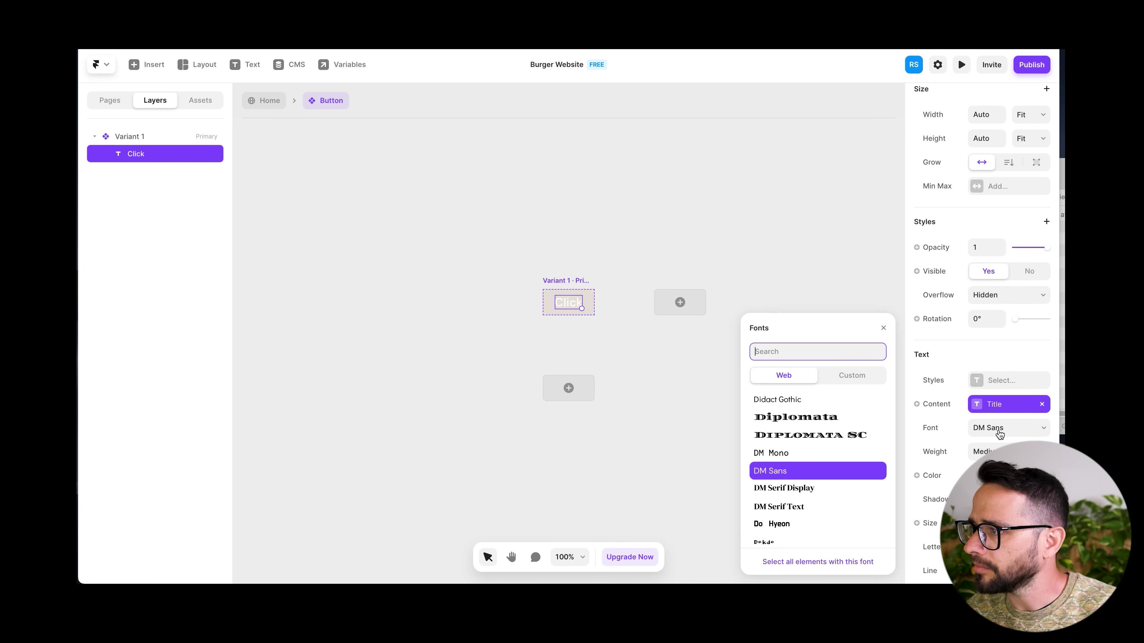
{"action": "type", "text": "bow"}
{"action": "left_click", "coordinate": [781, 402]}
{"action": "left_click", "coordinate": [882, 329]}
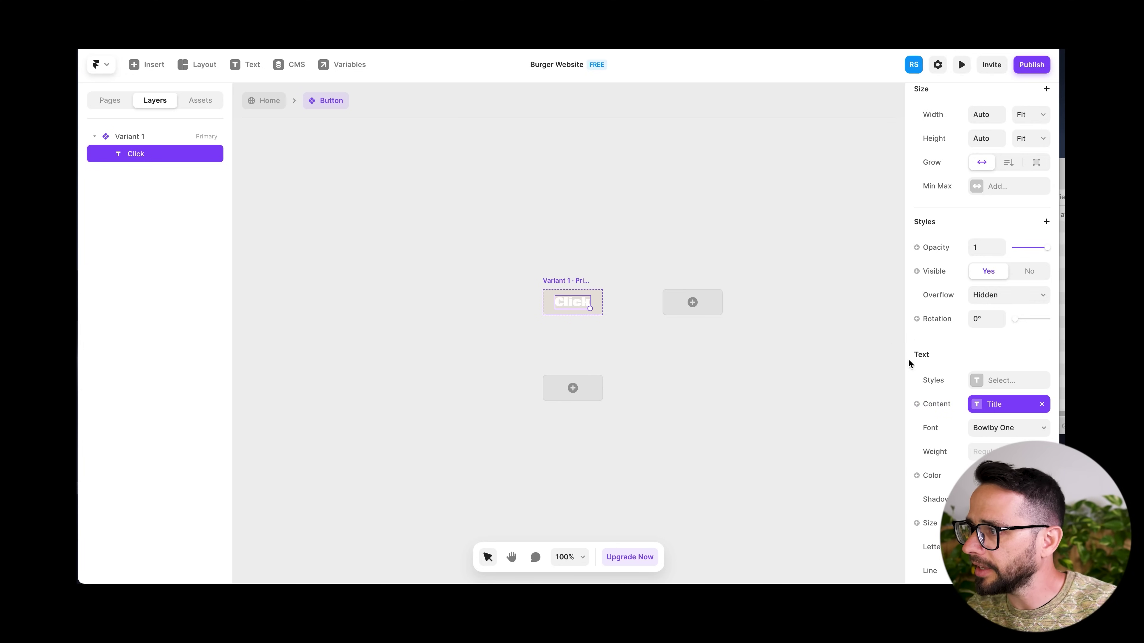
{"action": "left_click", "coordinate": [986, 475]}
{"action": "left_click", "coordinate": [787, 532]}
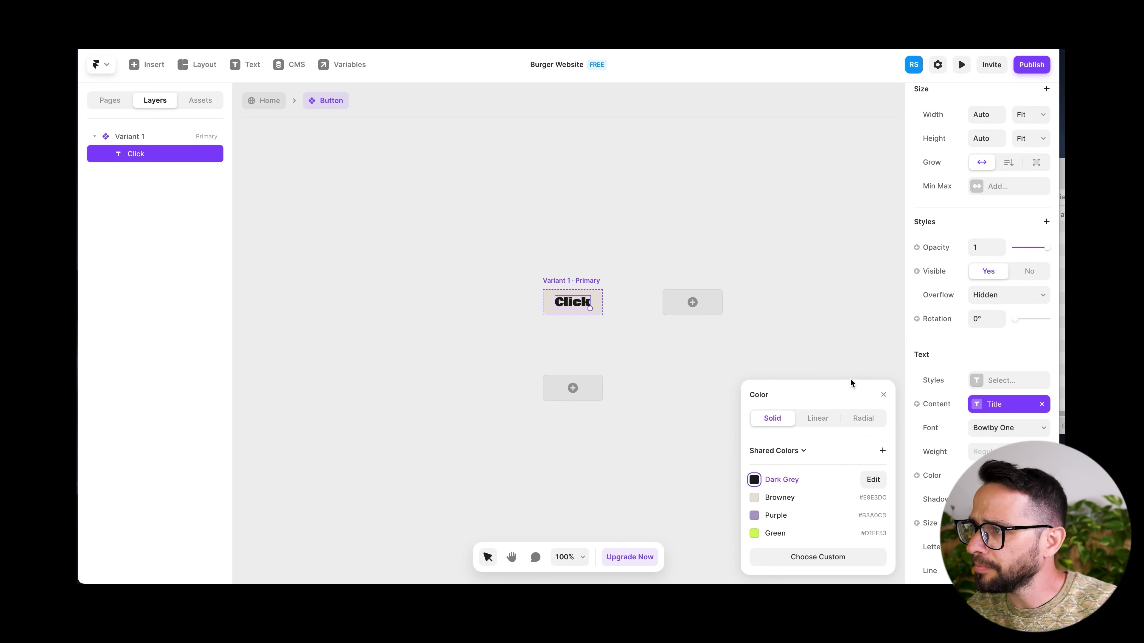
{"action": "left_click", "coordinate": [885, 401]}
Square off the primary variant's corners by setting its radius to 0
{"action": "left_click", "coordinate": [180, 140]}
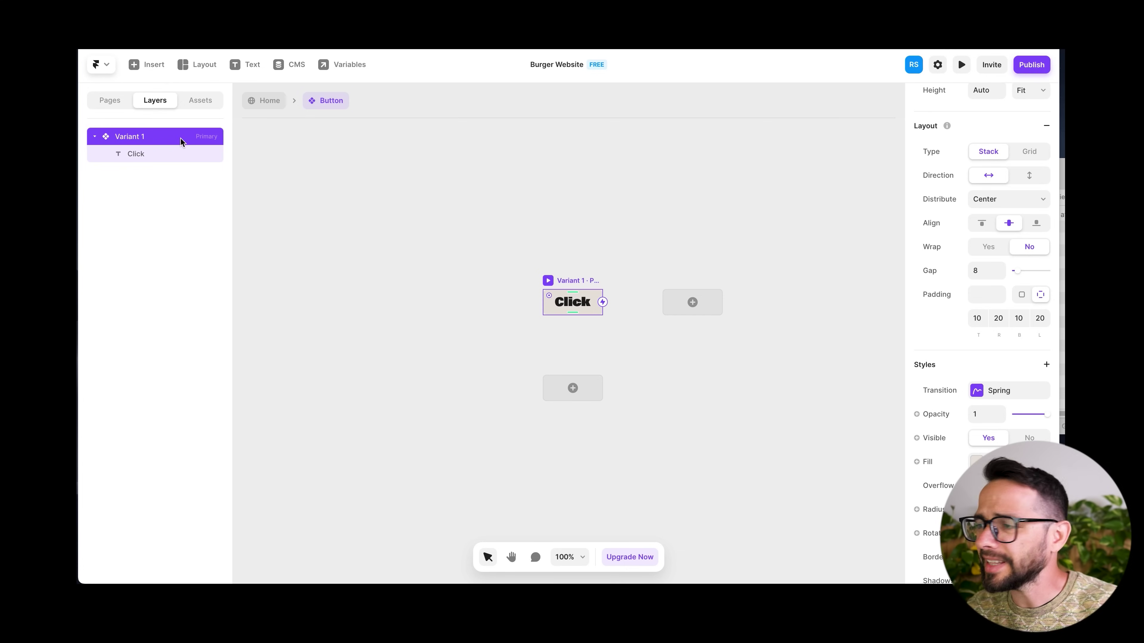
{"action": "scroll", "coordinate": [951, 437], "scroll_direction": "down", "scroll_amount": 3}
{"action": "left_click", "coordinate": [984, 381]}
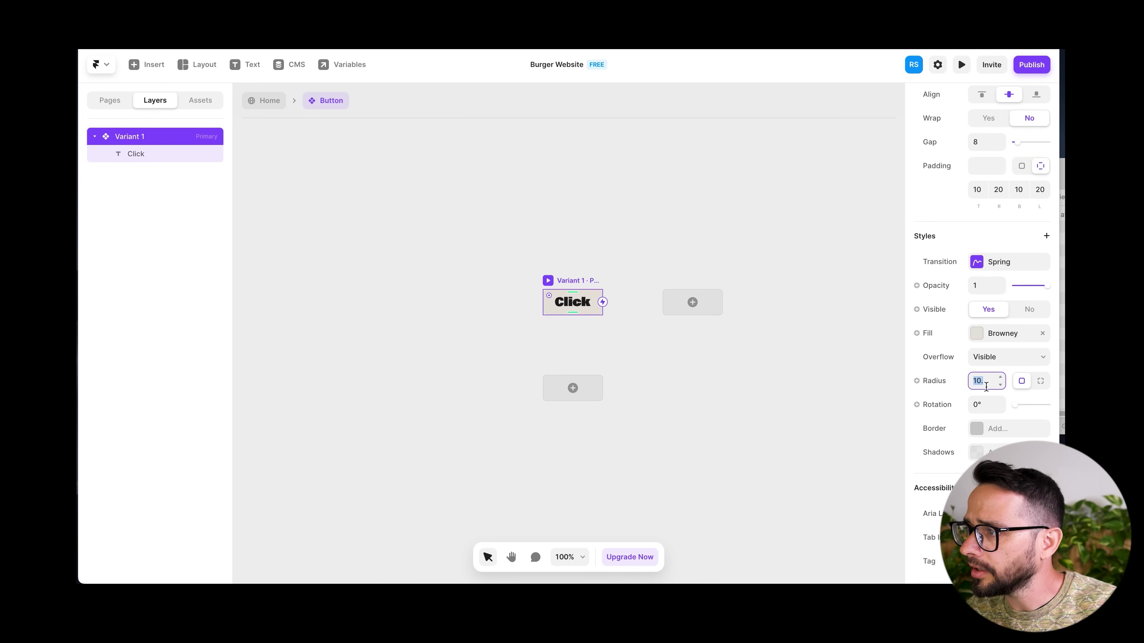
{"action": "type", "text": "0"}
Set the primary variant's right and left padding to 30 each
{"action": "scroll", "coordinate": [927, 383], "scroll_direction": "up", "scroll_amount": 5}
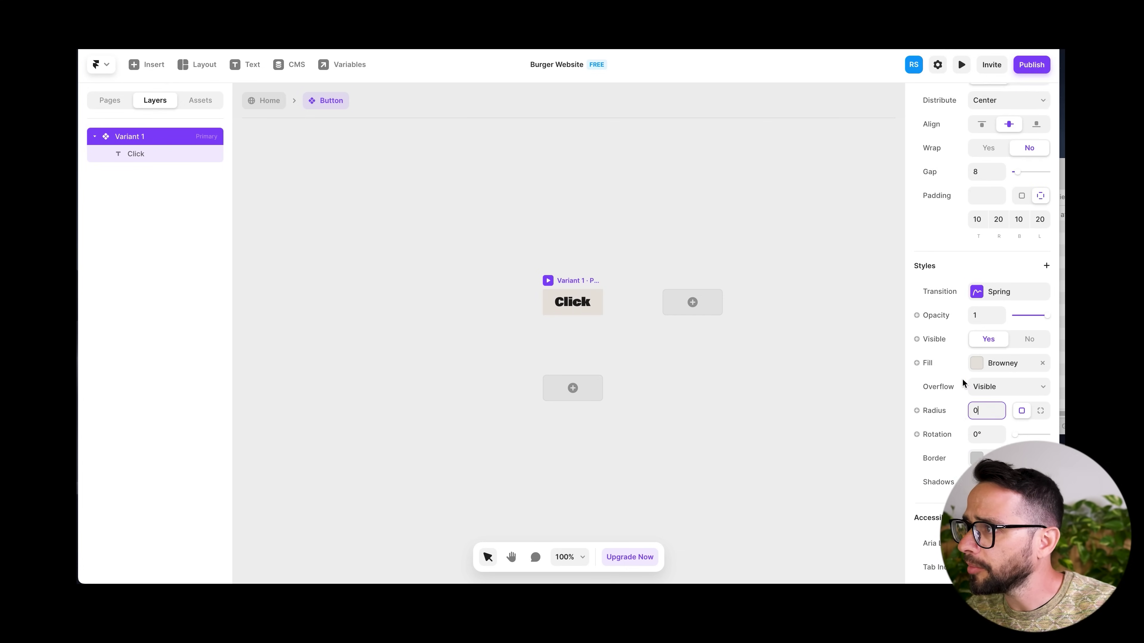
{"action": "left_click", "coordinate": [975, 404]}
{"action": "key", "text": "Tab"}
{"action": "type", "text": "30"}
{"action": "key", "text": "Tab"}
{"action": "key", "text": "Tab"}
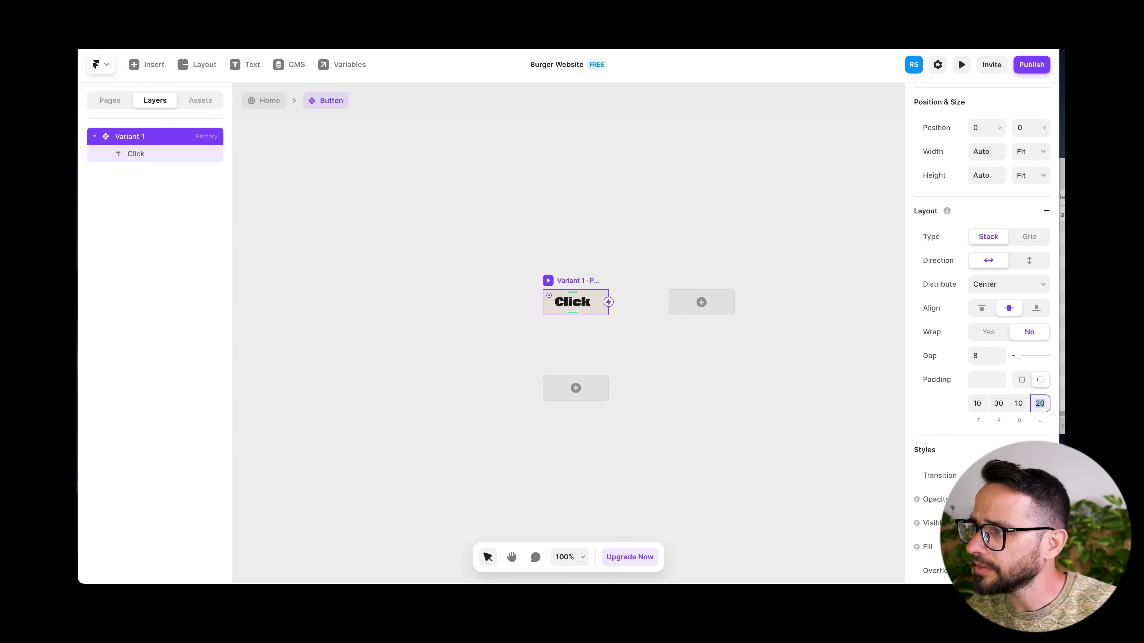
{"action": "type", "text": "30"}
{"action": "key", "text": "Return"}
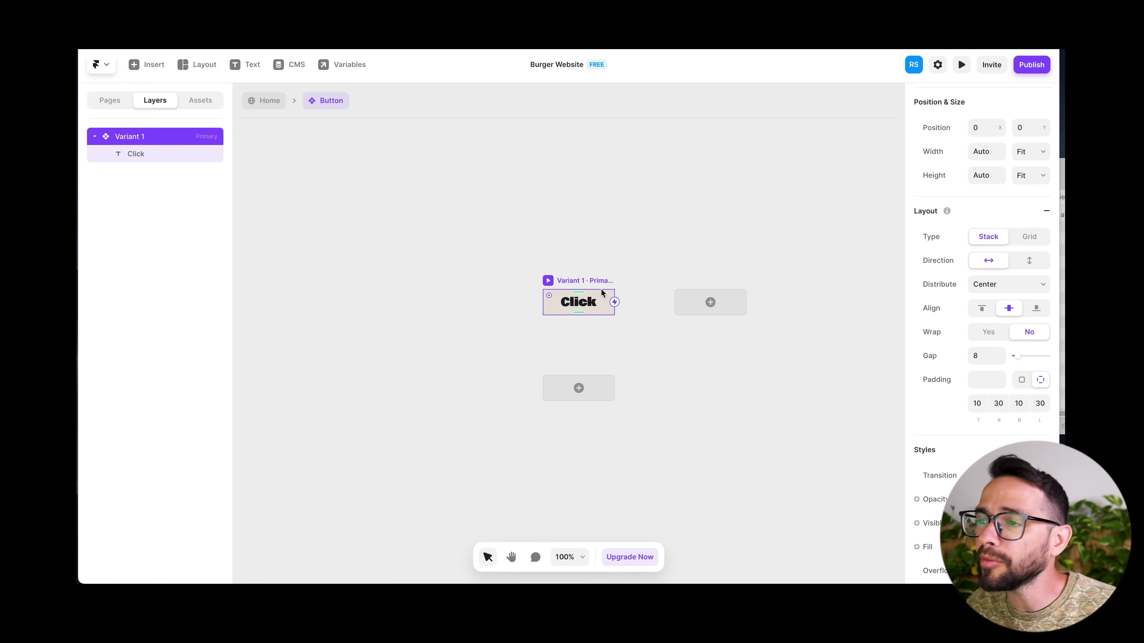
Add a solid #222222 border to the button's primary variant and increase its width
{"action": "left_click", "coordinate": [598, 239]}
{"action": "key", "text": "ctrl+equal"}
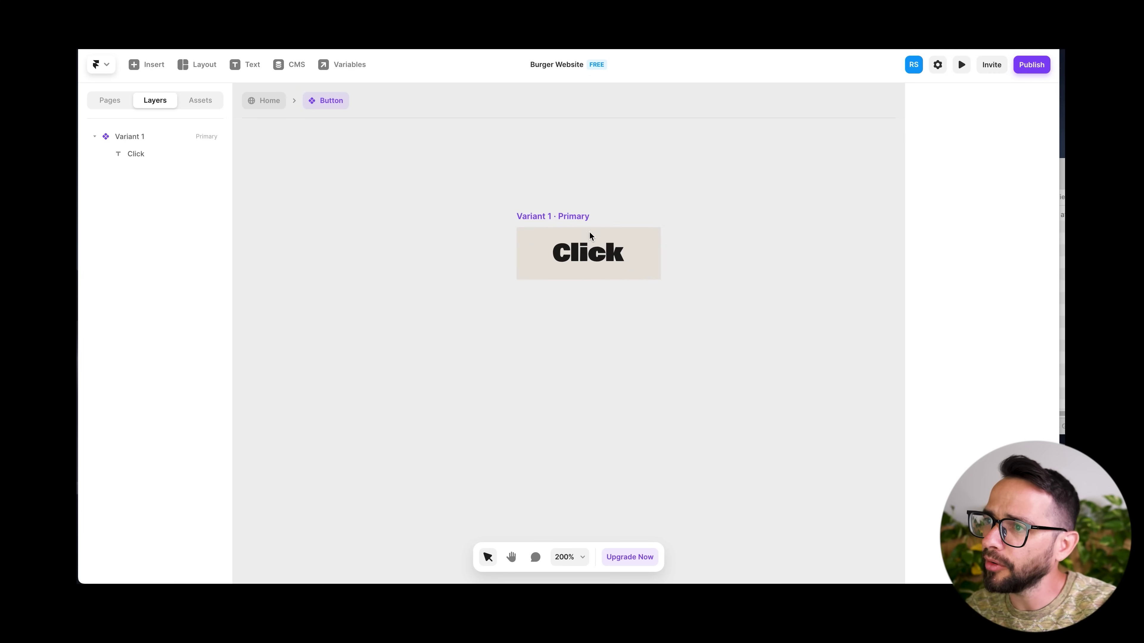
{"action": "left_click", "coordinate": [551, 216]}
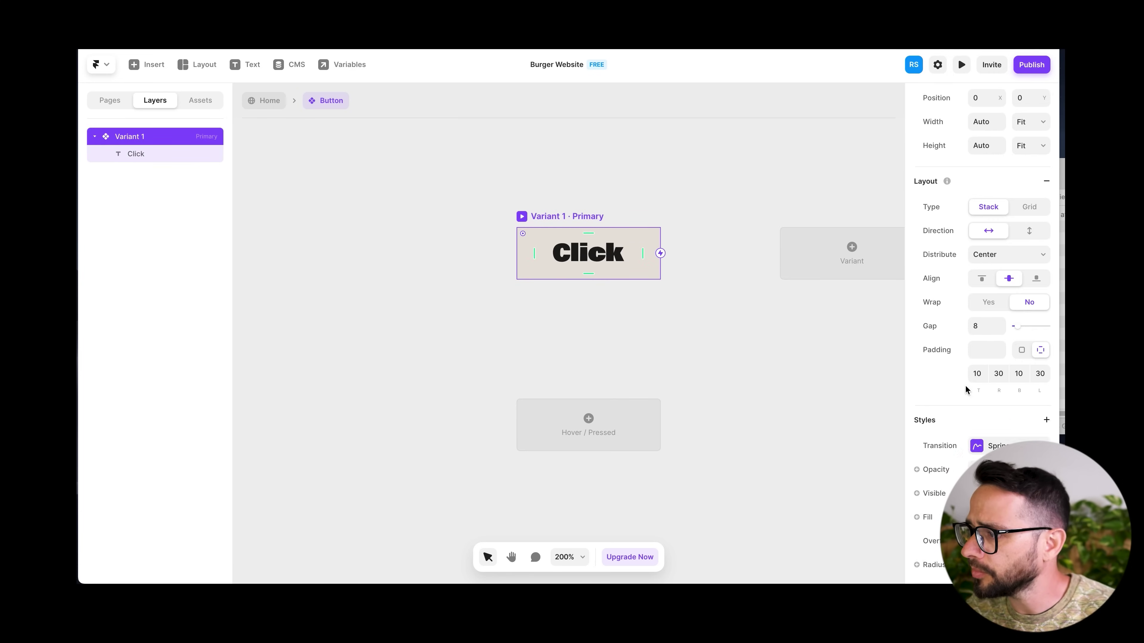
{"action": "scroll", "coordinate": [965, 388], "scroll_direction": "down", "scroll_amount": 4}
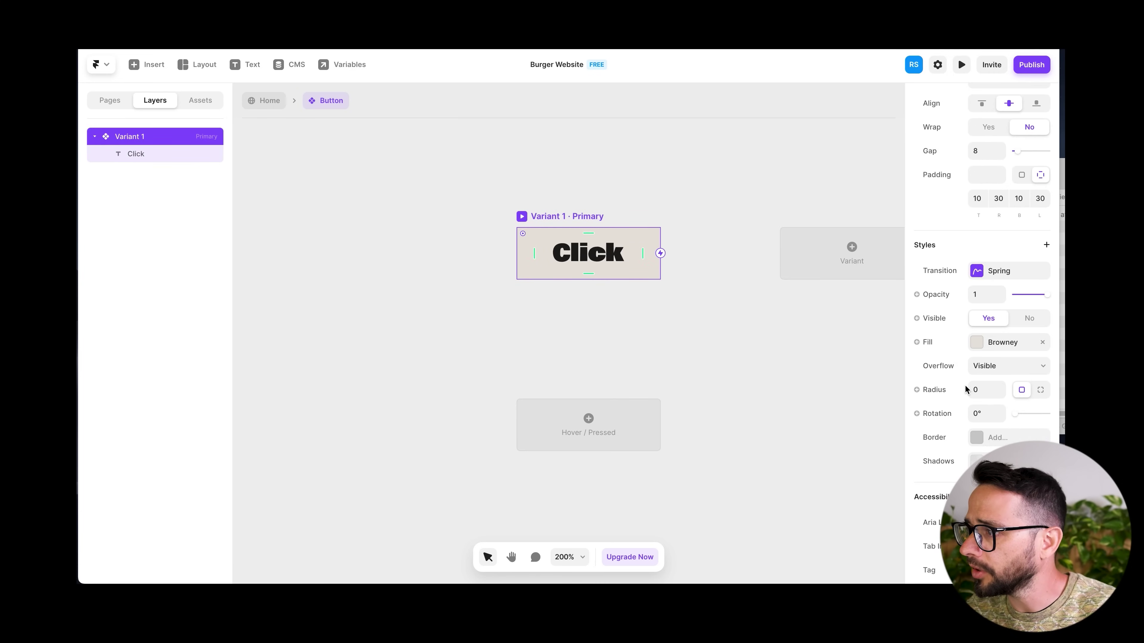
{"action": "left_click", "coordinate": [976, 439]}
{"action": "left_click", "coordinate": [809, 494]}
{"action": "type", "text": "2"}
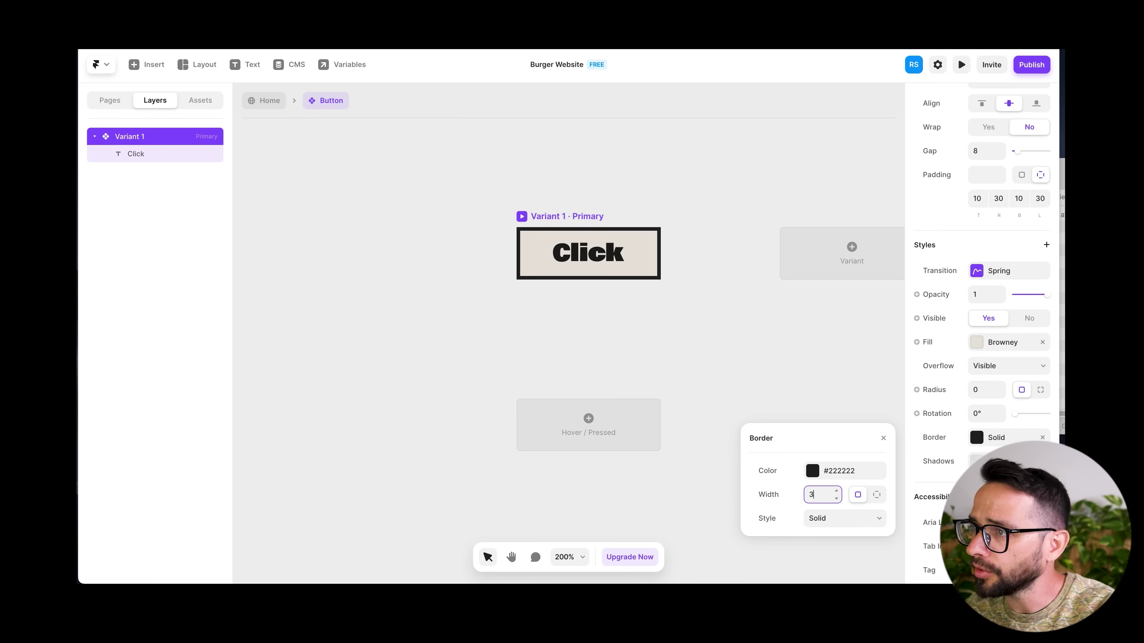
{"action": "left_click", "coordinate": [883, 437]}
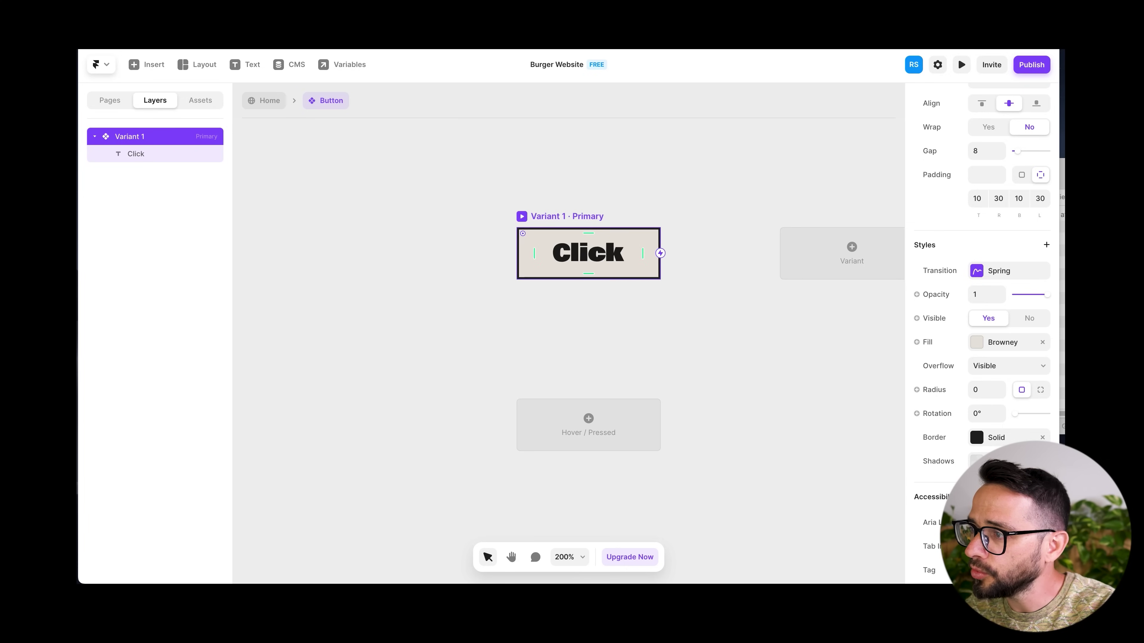
Check the About Us button in the Figma design and give the primary variant a #000000 box shadow at 100% opacity
{"action": "left_click", "coordinate": [976, 461]}
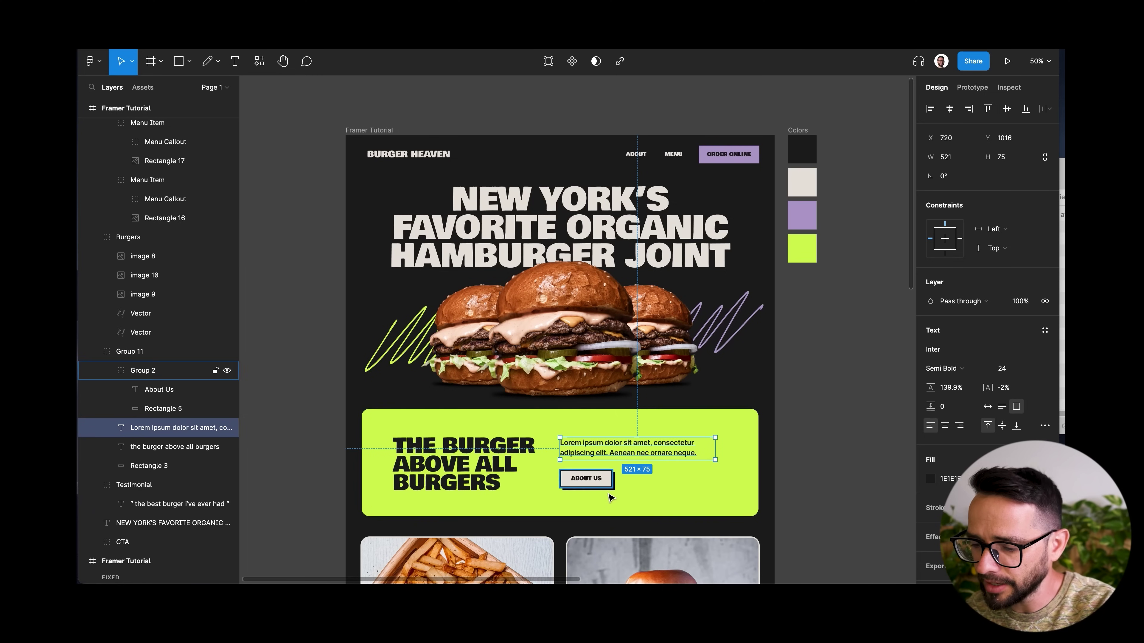
{"action": "key", "text": "shift+0"}
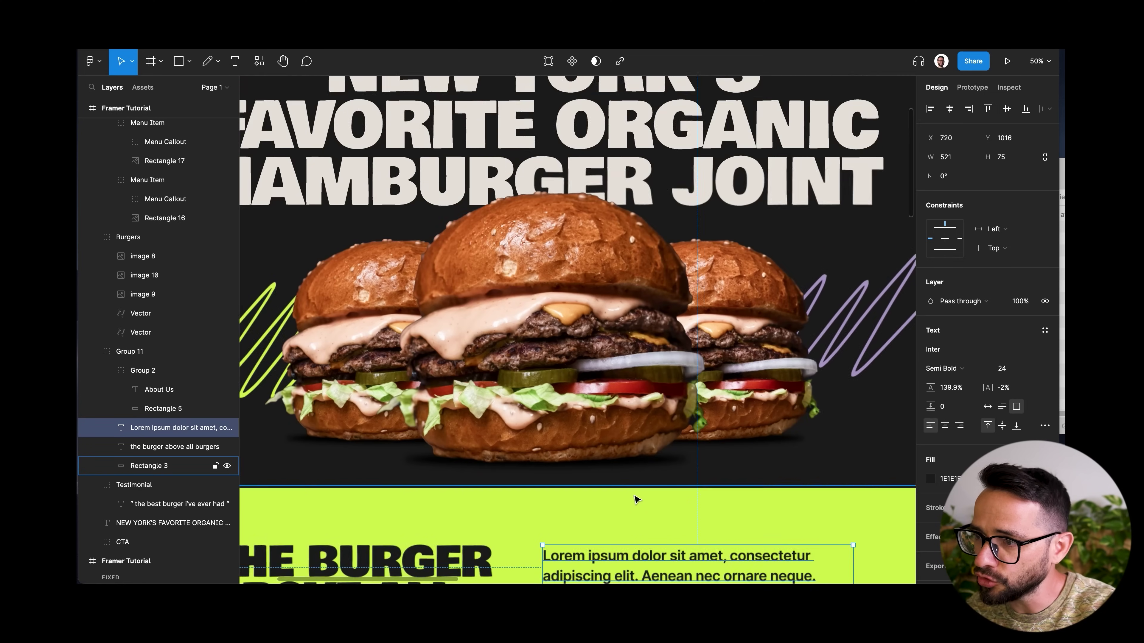
{"action": "scroll", "coordinate": [689, 460], "scroll_direction": "down", "scroll_amount": 9}
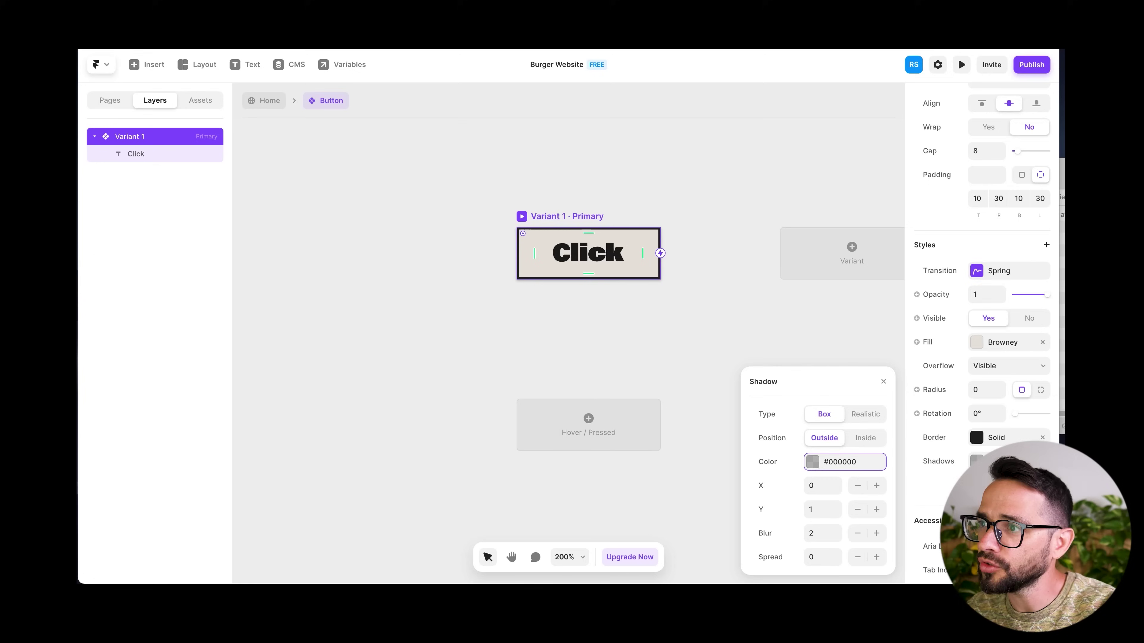
{"action": "left_click", "coordinate": [813, 464]}
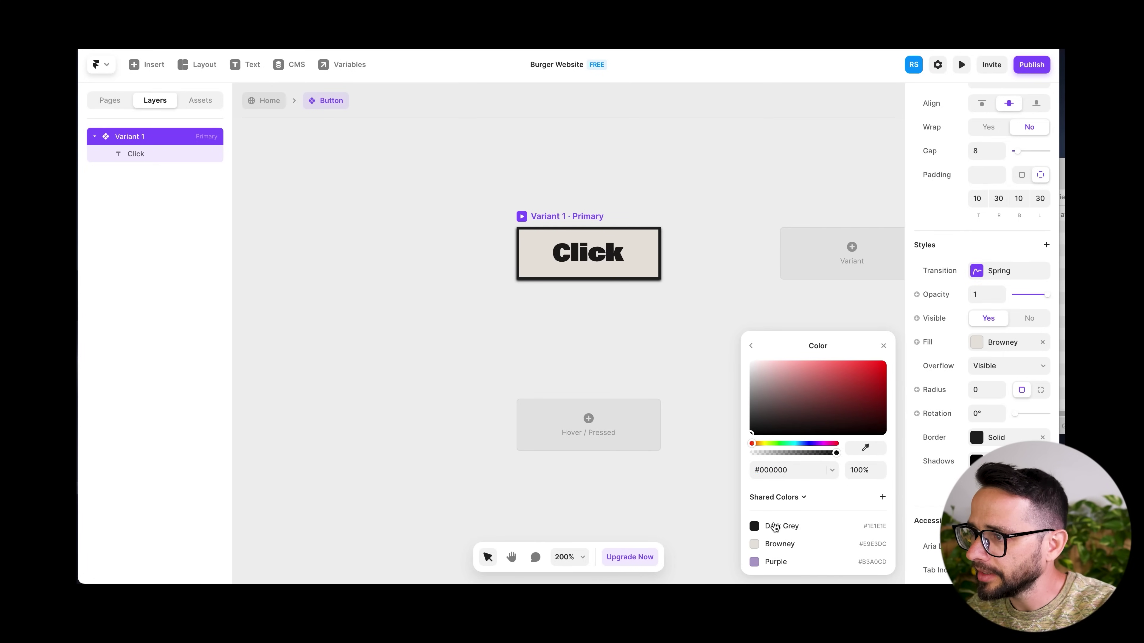
{"action": "left_click", "coordinate": [751, 346]}
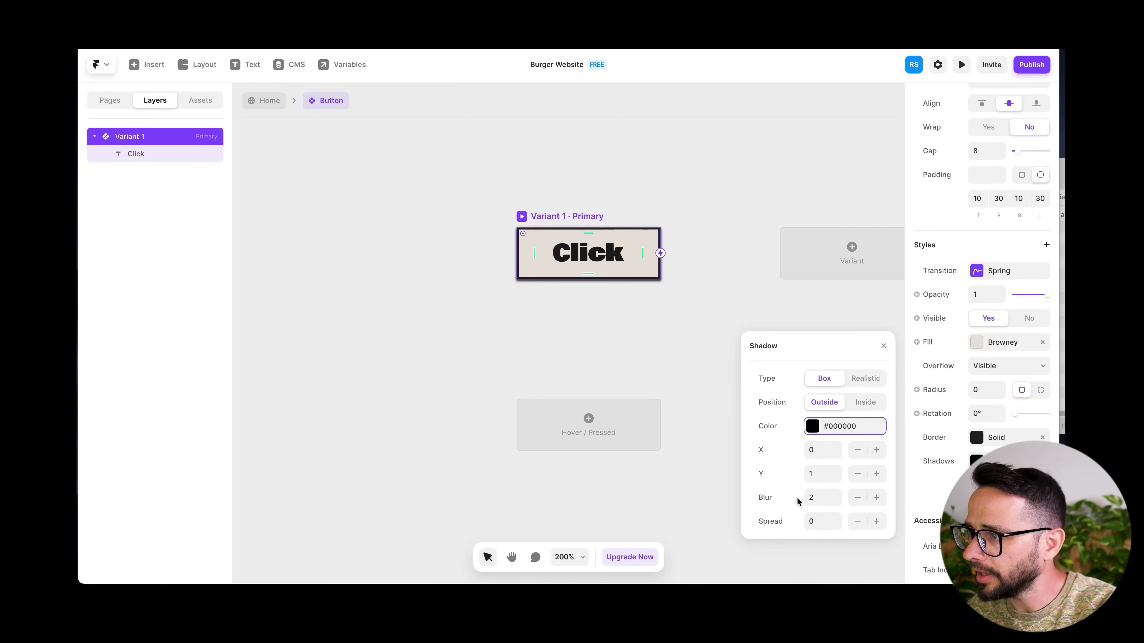
Set the primary variant's shadow to blur 0, spread 1, and X and Y offsets of 4
{"action": "left_click", "coordinate": [821, 499]}
{"action": "type", "text": "0"}
{"action": "left_click", "coordinate": [815, 515]}
{"action": "type", "text": "1"}
{"action": "left_click", "coordinate": [820, 451]}
{"action": "type", "text": "2"}
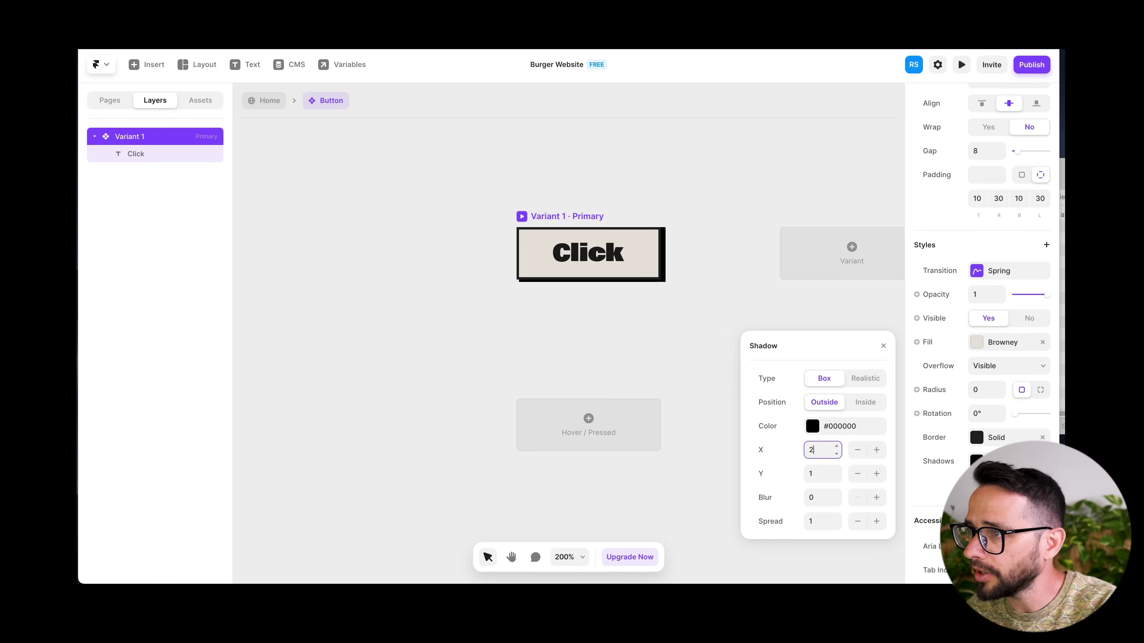
{"action": "left_click", "coordinate": [820, 474]}
{"action": "type", "text": "4"}
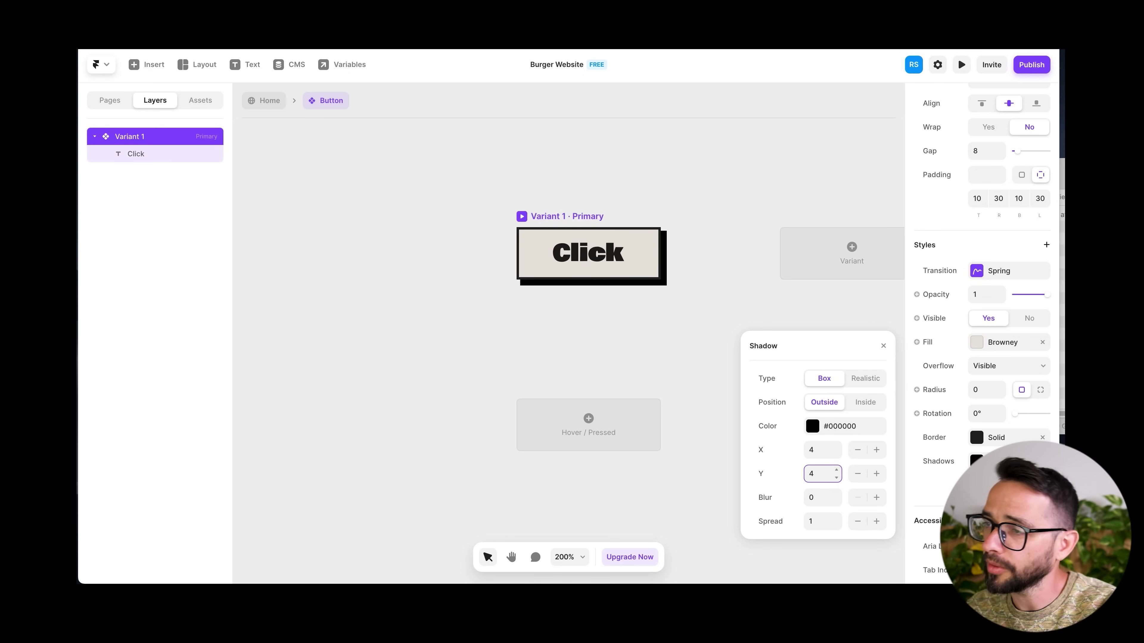
{"action": "left_click", "coordinate": [883, 345]}
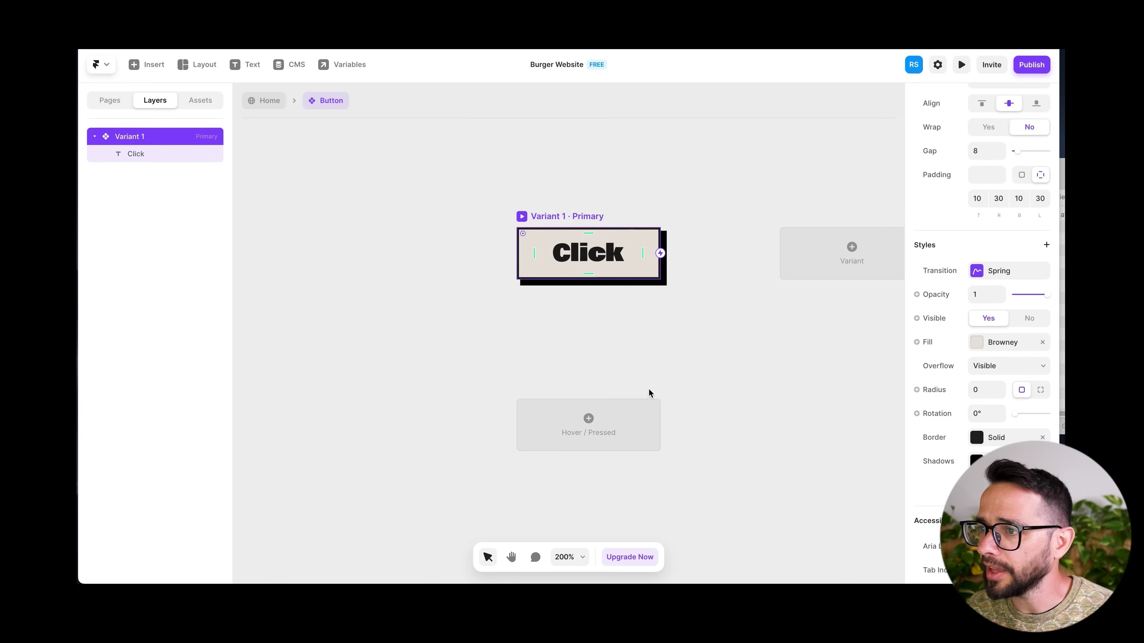
Add a Hover variant to the Button component and fill it with the shared color Purple
{"action": "left_click", "coordinate": [579, 426]}
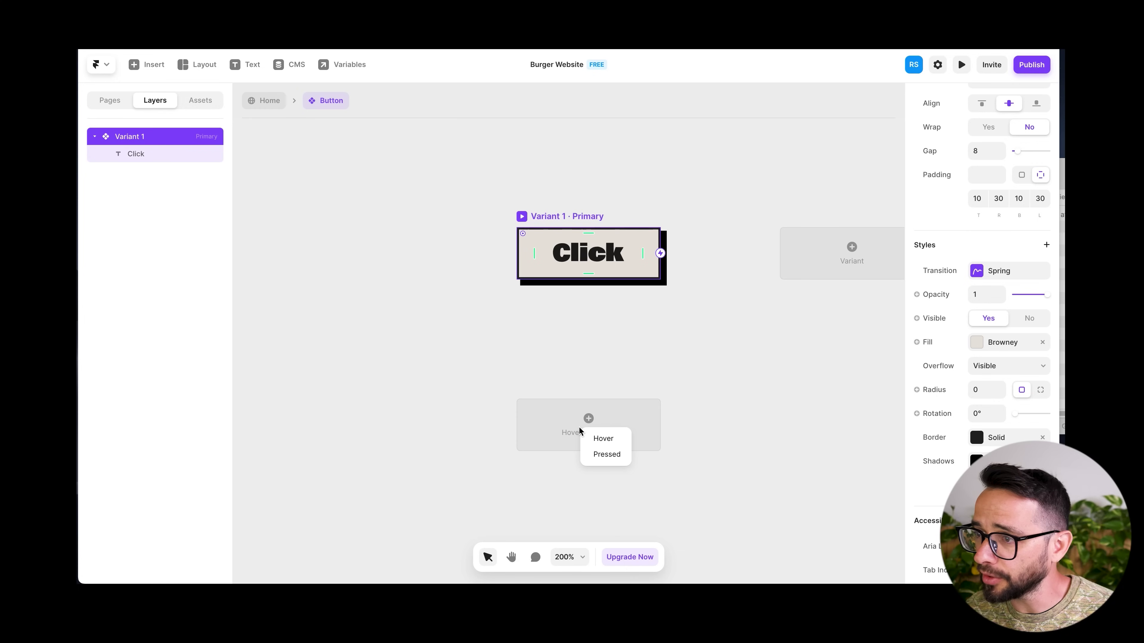
{"action": "left_click", "coordinate": [604, 442]}
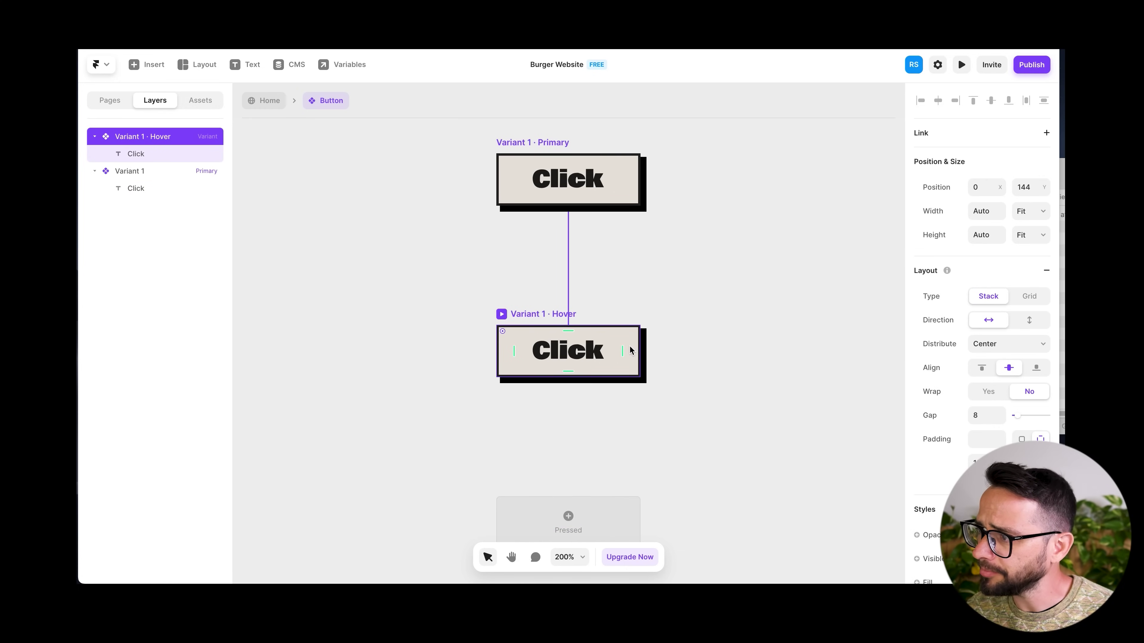
{"action": "scroll", "coordinate": [990, 316], "scroll_direction": "down", "scroll_amount": 5}
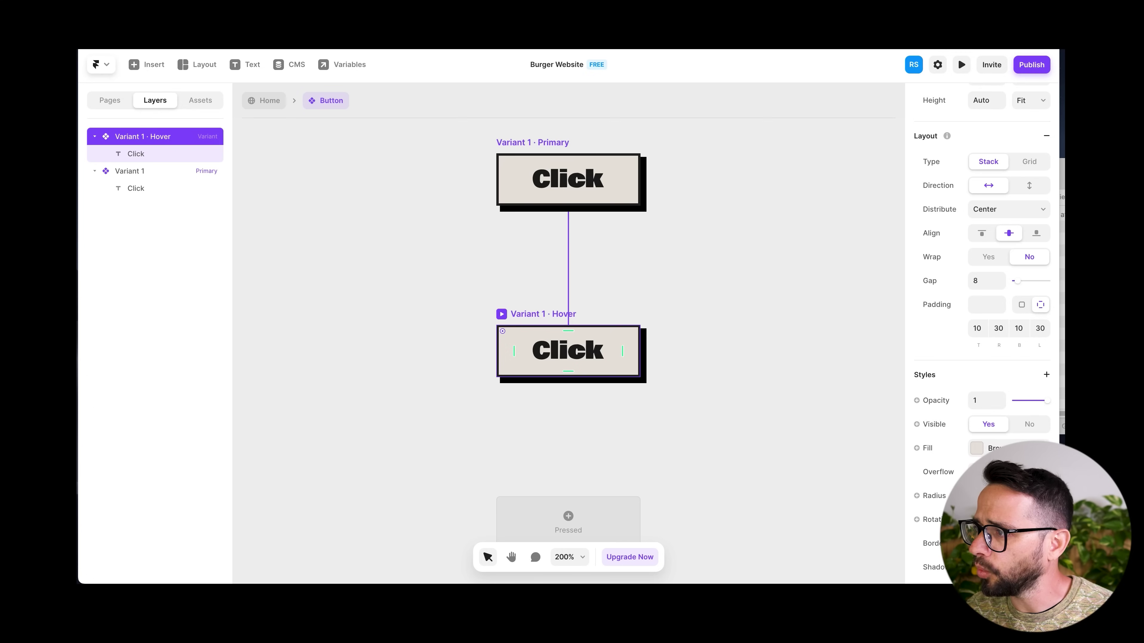
{"action": "left_click", "coordinate": [983, 449]}
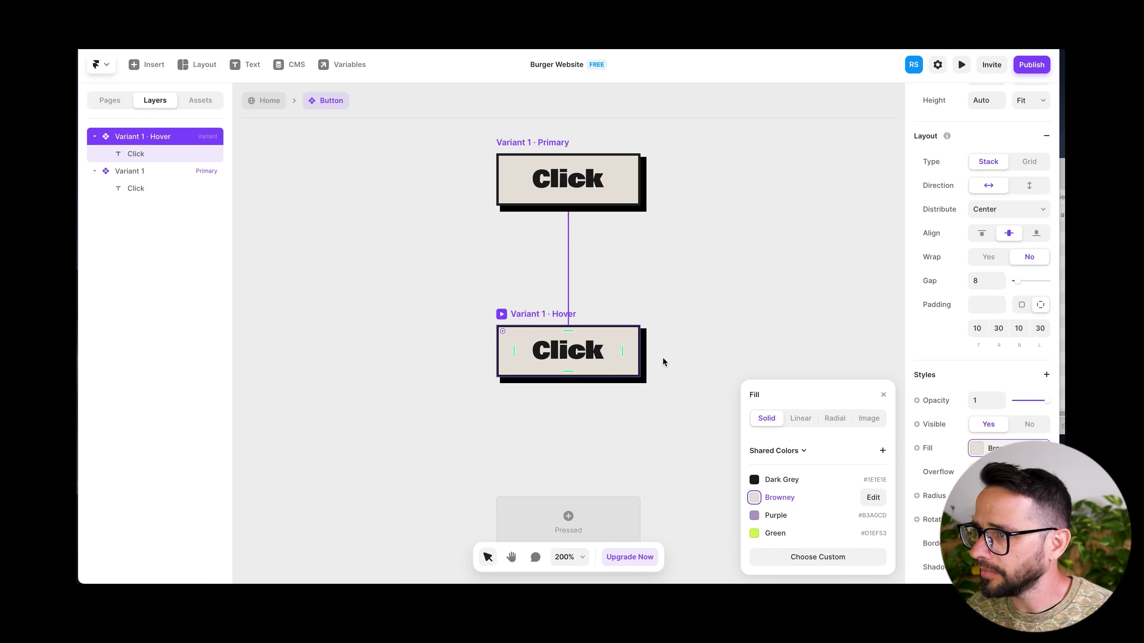
{"action": "left_click", "coordinate": [778, 516]}
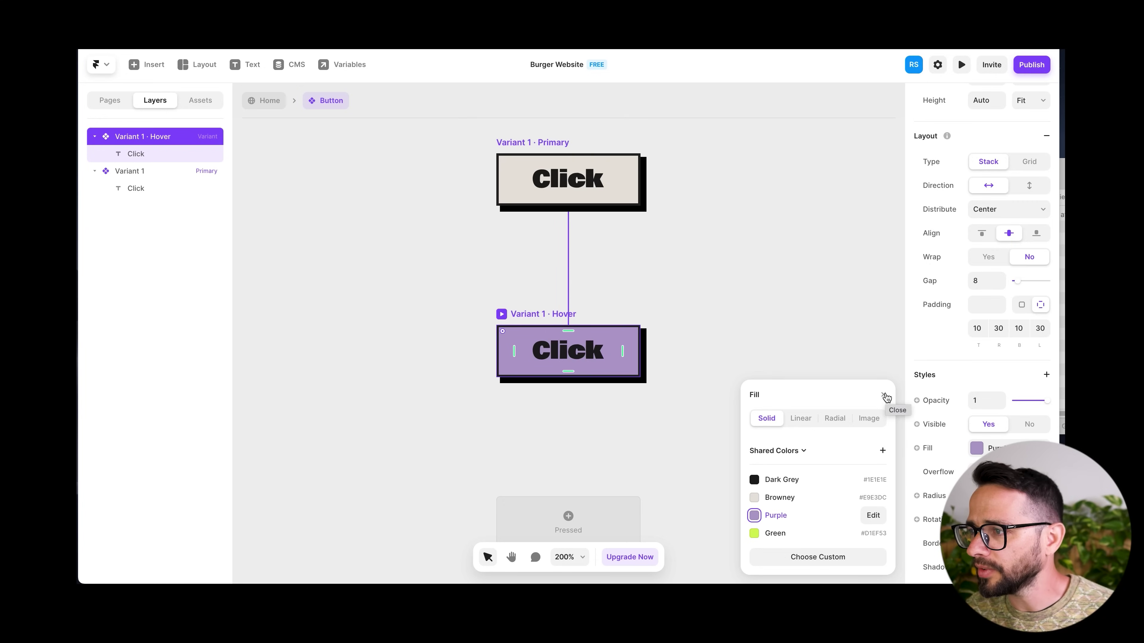
{"action": "left_click", "coordinate": [883, 396]}
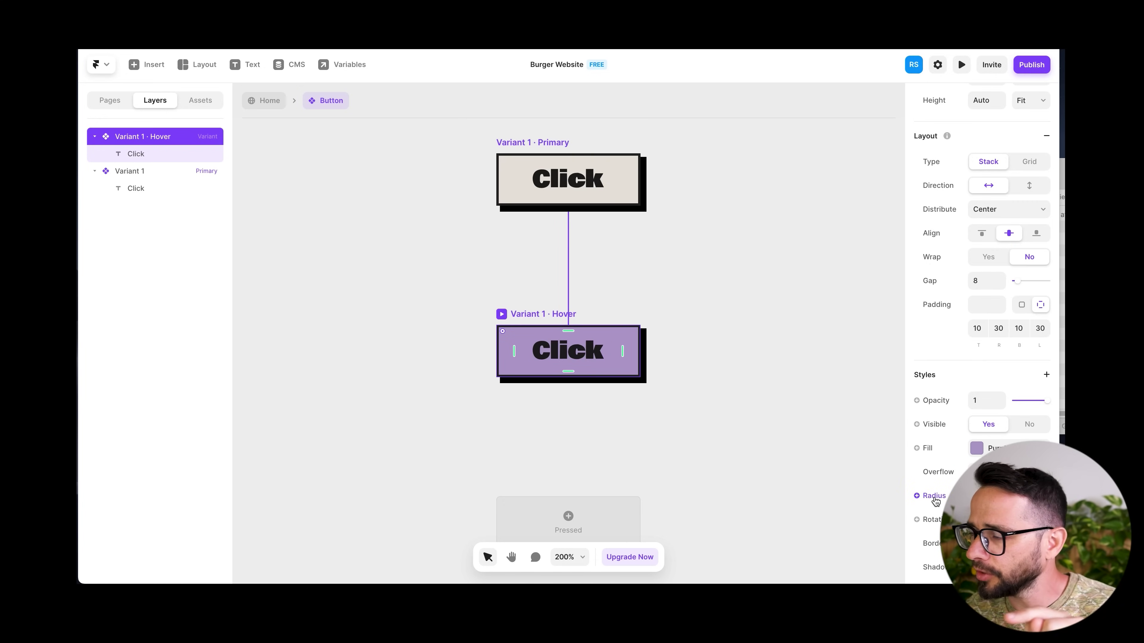
Set the Hover variant's shadow X and Y offsets to 0
{"action": "scroll", "coordinate": [934, 500], "scroll_direction": "down", "scroll_amount": 2}
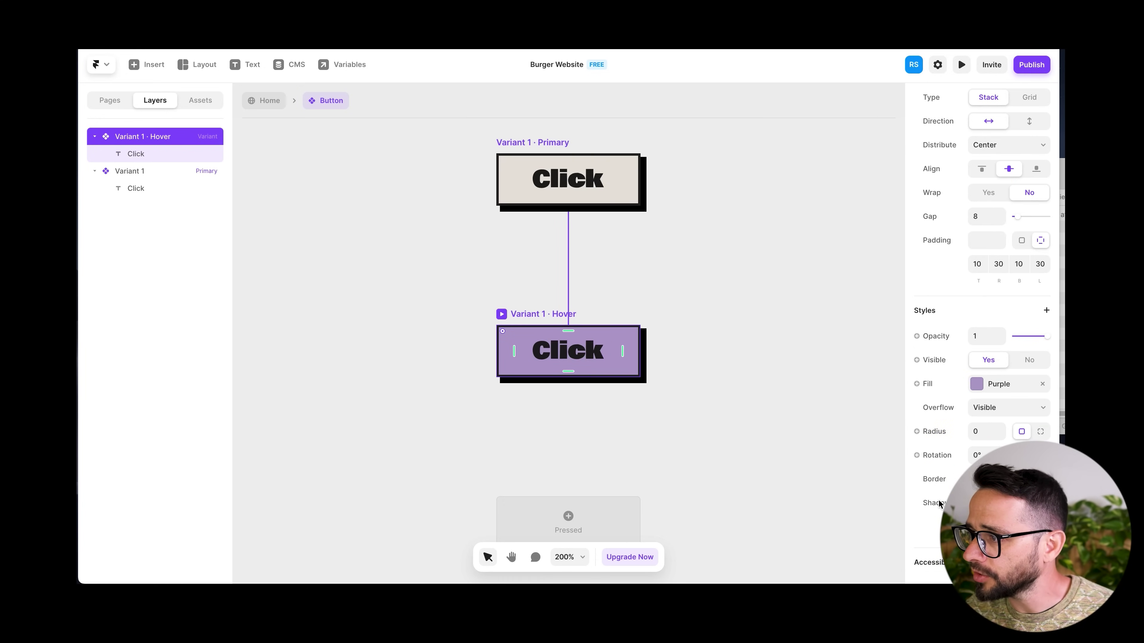
{"action": "left_click", "coordinate": [937, 503]}
{"action": "left_click", "coordinate": [836, 489]}
{"action": "left_click", "coordinate": [817, 485]}
{"action": "type", "text": "0"}
{"action": "key", "text": "Tab"}
{"action": "type", "text": "0"}
{"action": "key", "text": "Tab"}
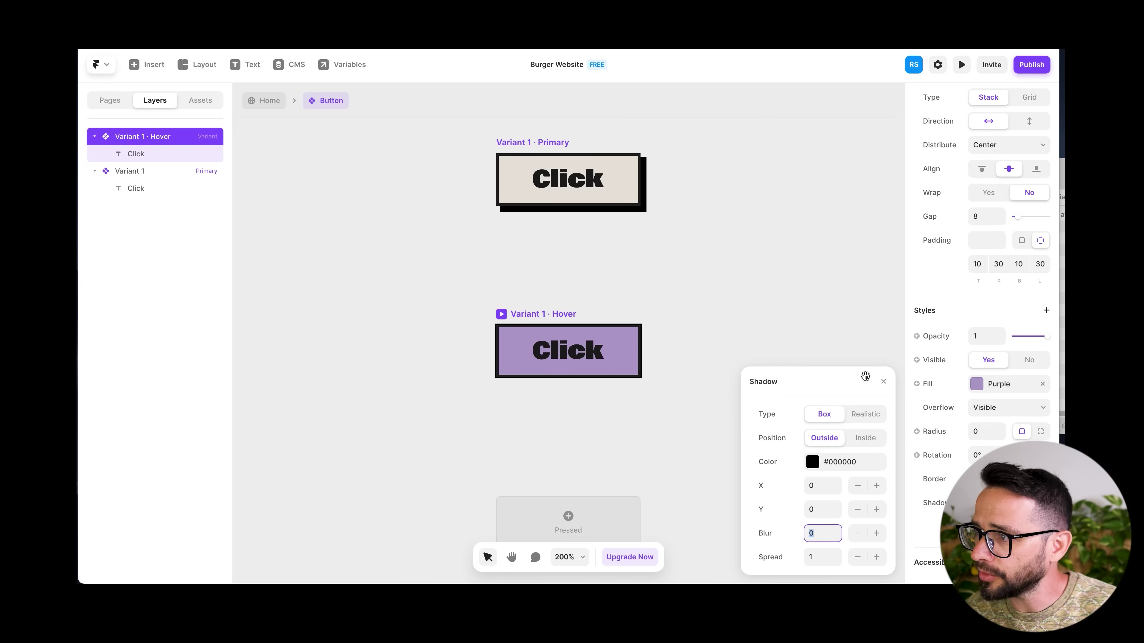
{"action": "left_click", "coordinate": [882, 382]}
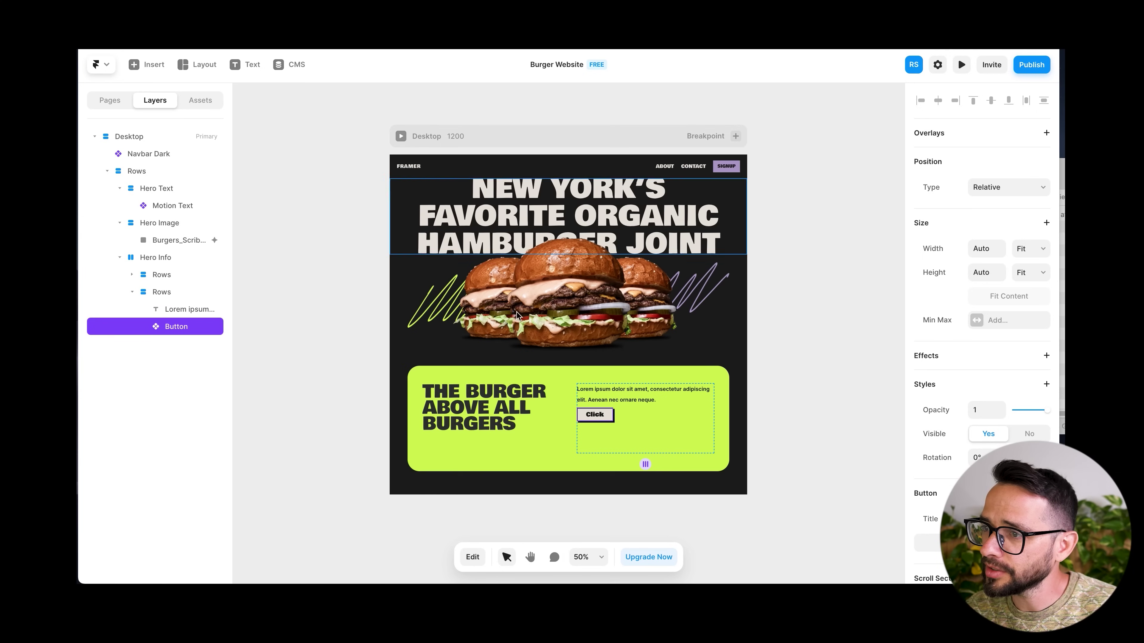
Preview the Home page and check the hover effect of the Click button in the green section
{"action": "key", "text": "shift+0"}
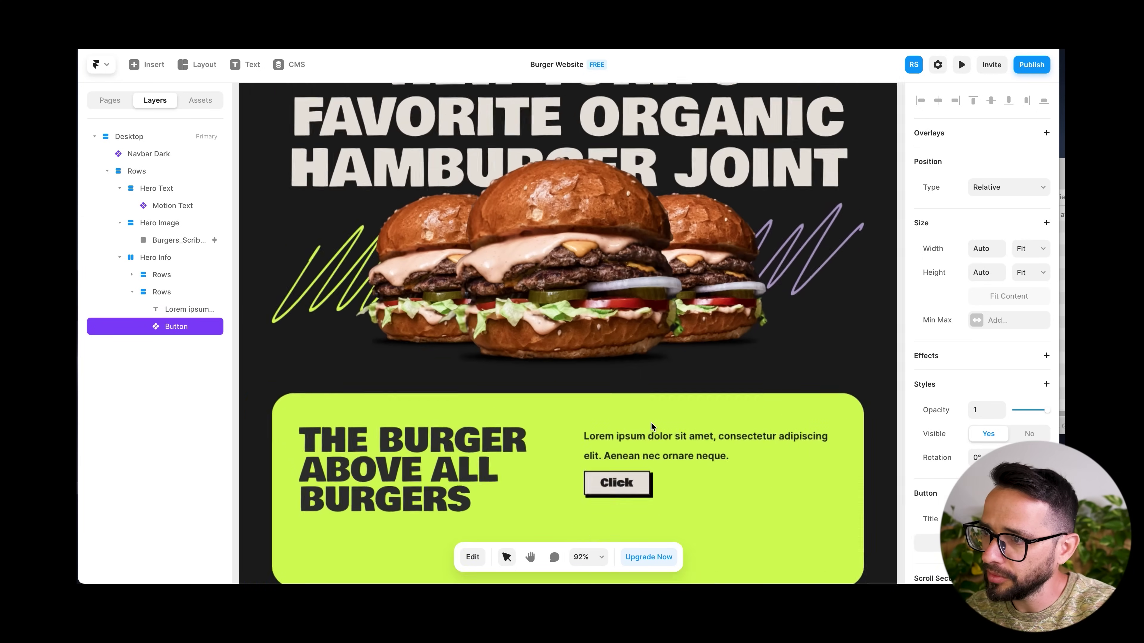
{"action": "key", "text": "shift+1"}
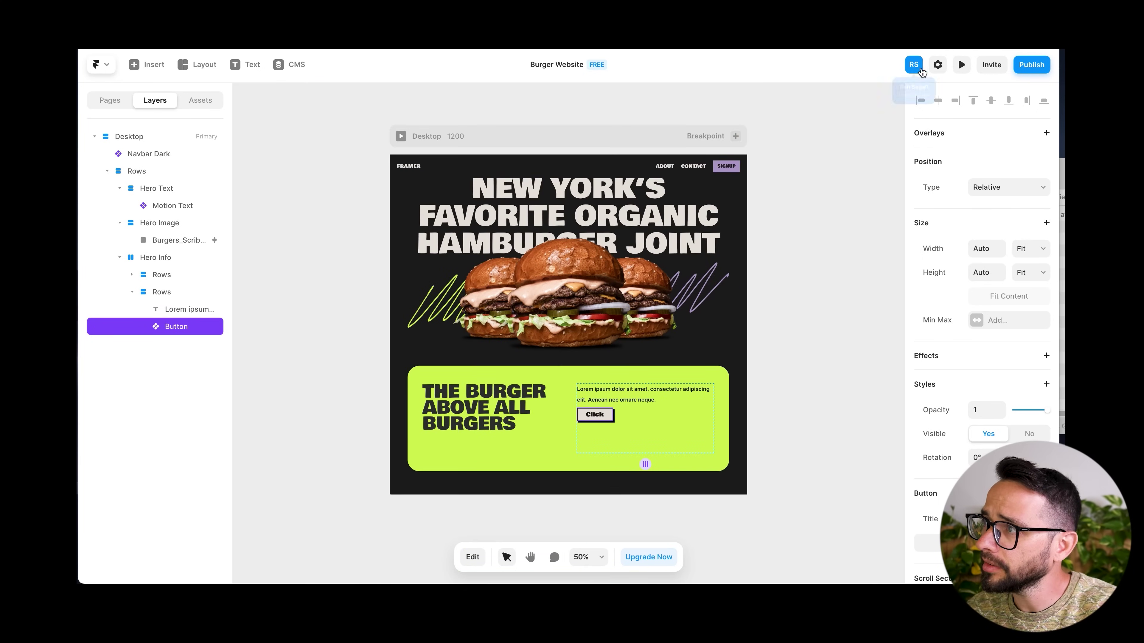
{"action": "left_click", "coordinate": [961, 64]}
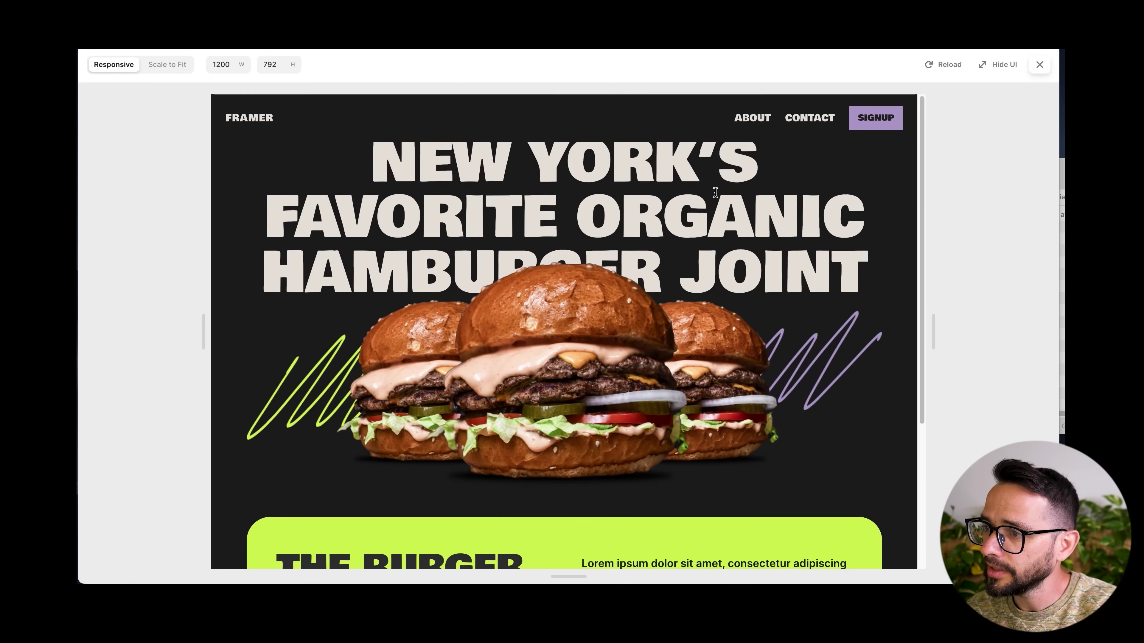
{"action": "scroll", "coordinate": [721, 215], "scroll_direction": "down", "scroll_amount": 5}
{"action": "scroll", "coordinate": [722, 215], "scroll_direction": "down", "scroll_amount": 1}
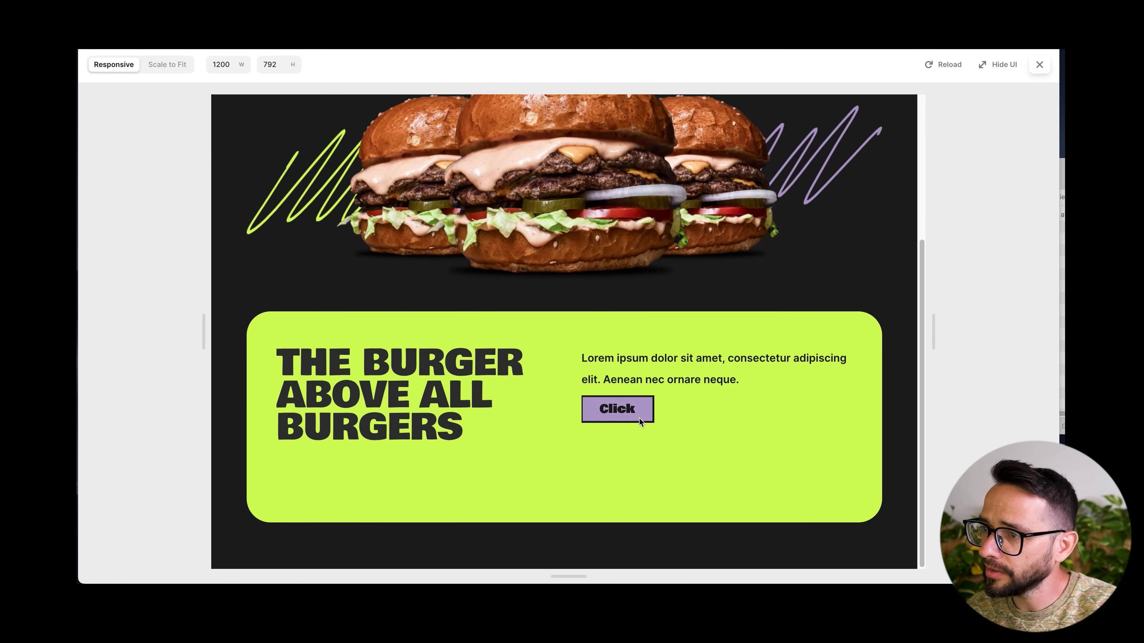